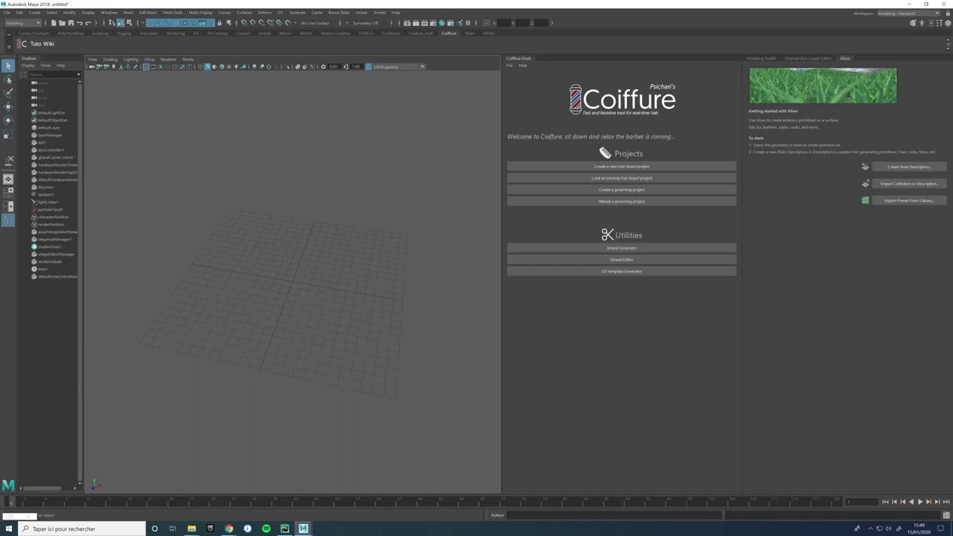
# Step: Switch to the browser and look through the HairCards Pinterest board, viewing the pin with the blond hair strand texture
pyautogui.click(229, 529)
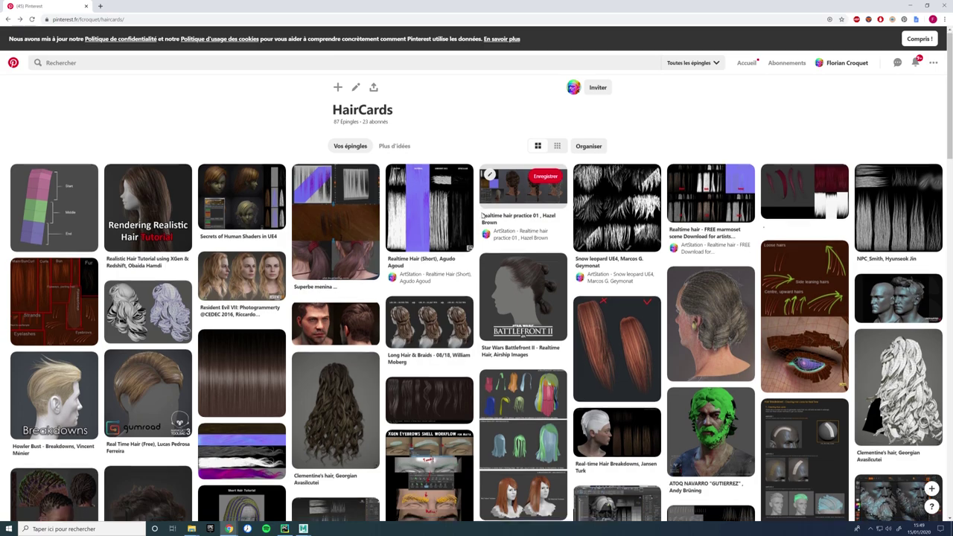
pyautogui.scroll(-2, 481, 215)
pyautogui.scroll(-2, 481, 208)
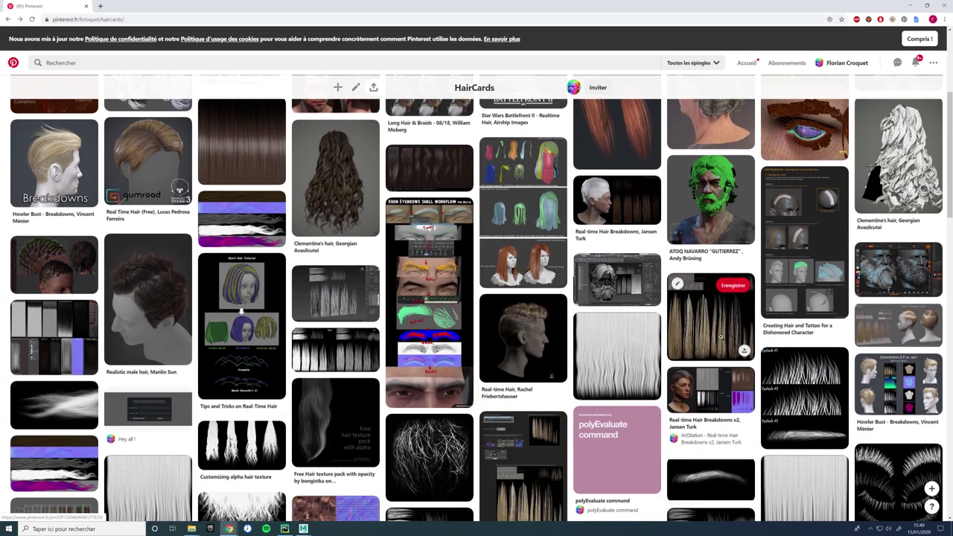
pyautogui.click(719, 337)
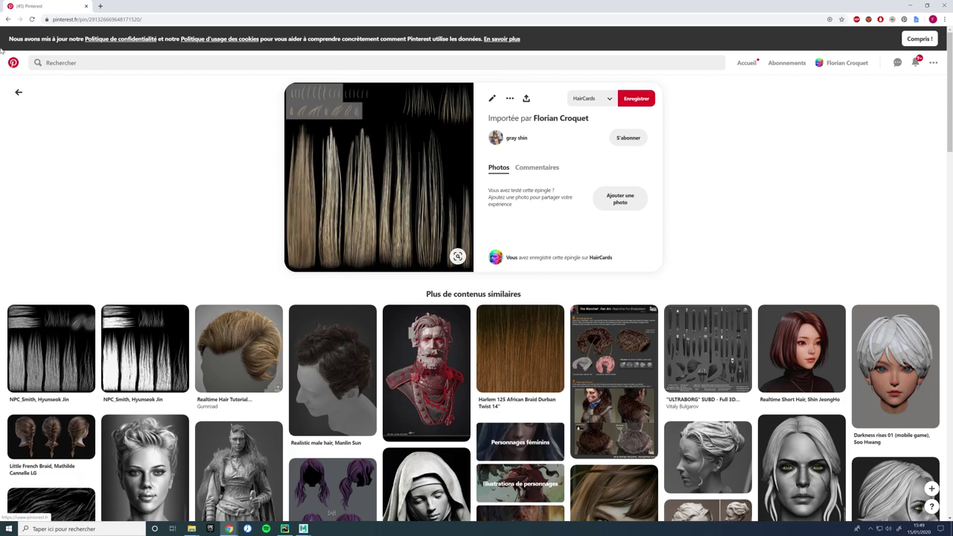
pyautogui.click(8, 20)
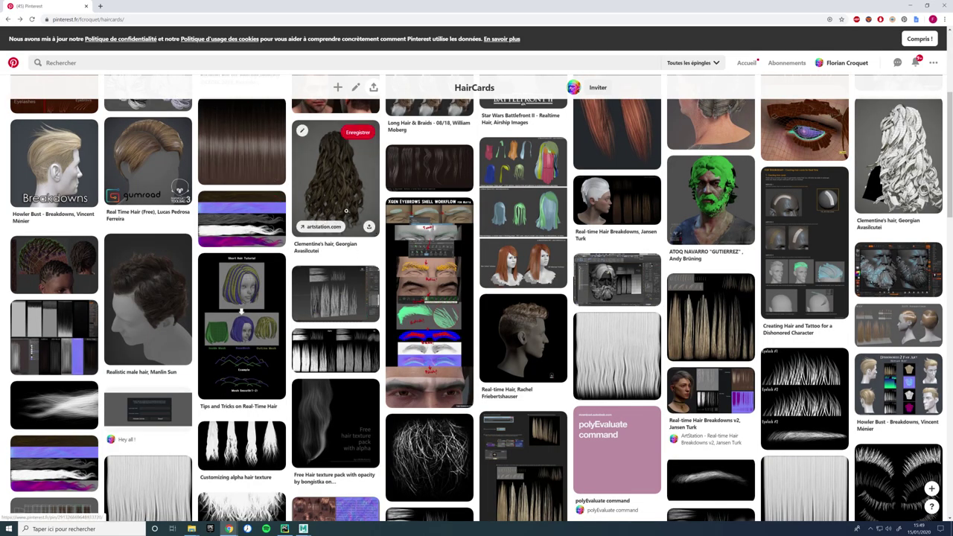
pyautogui.scroll(-2, 521, 439)
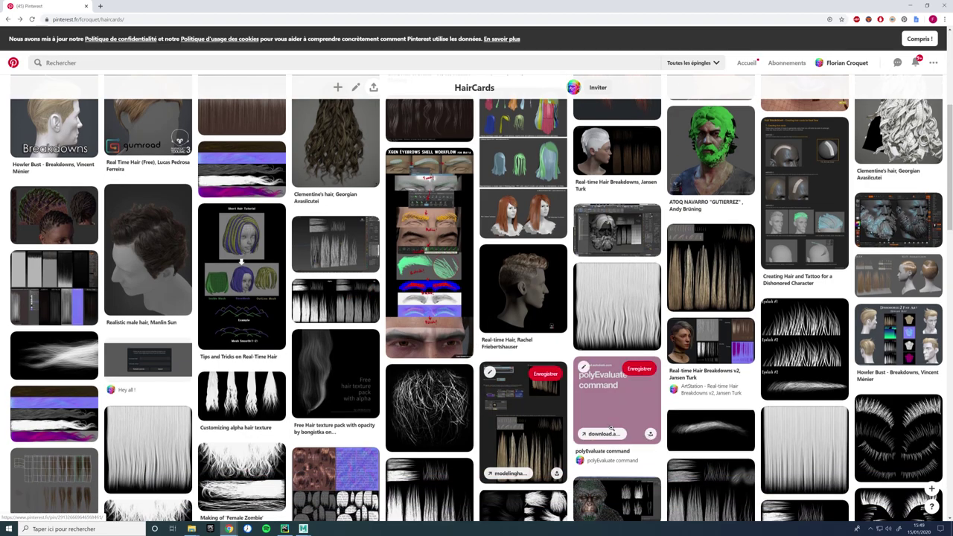
pyautogui.scroll(-2, 447, 432)
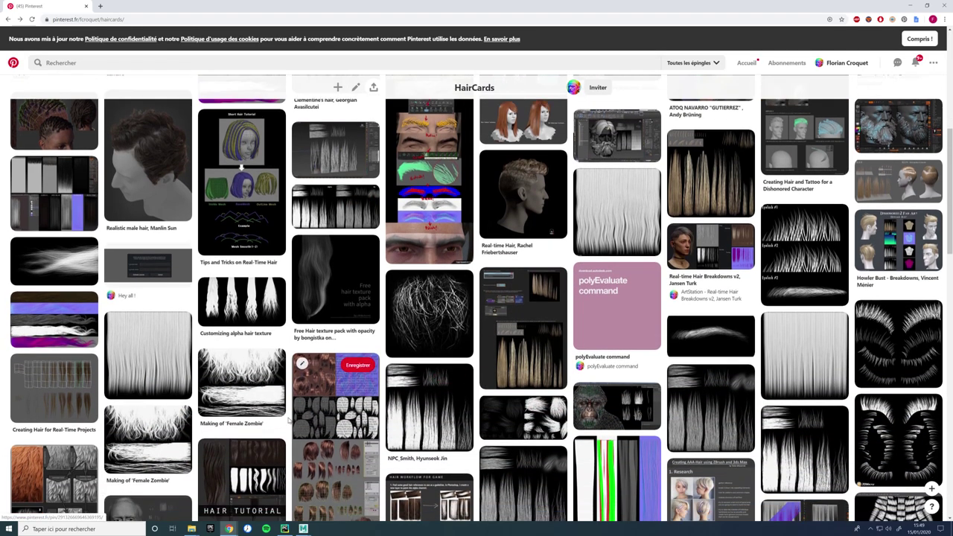
pyautogui.scroll(-3, 171, 391)
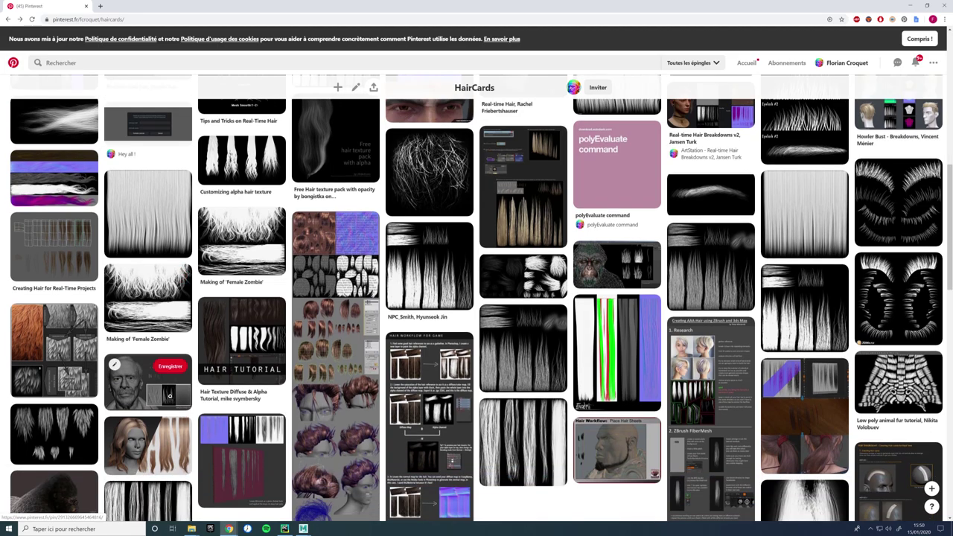
# Step: Open the Polycount HairTechnique page from the Hair Workflow pin, examine its hair sheet examples, and close both pages
pyautogui.click(632, 461)
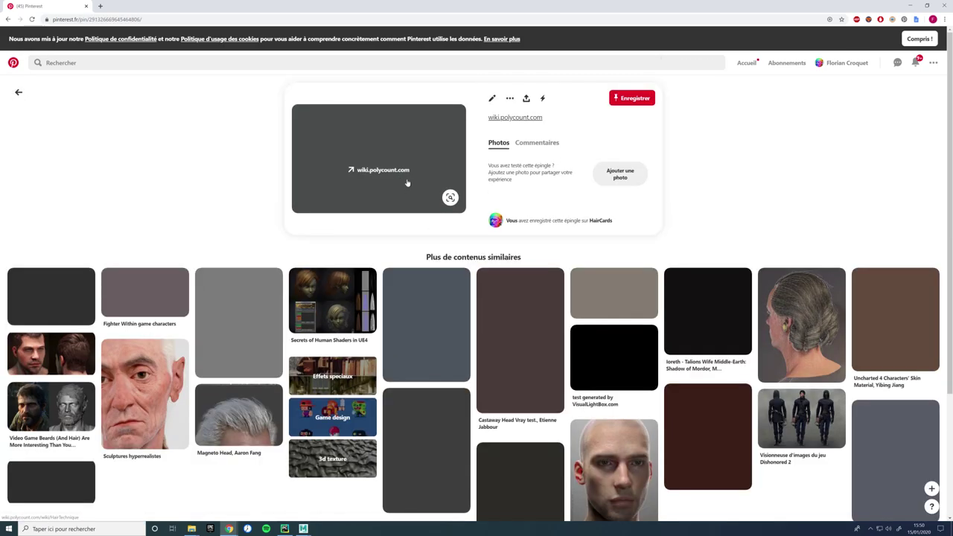
pyautogui.click(407, 178)
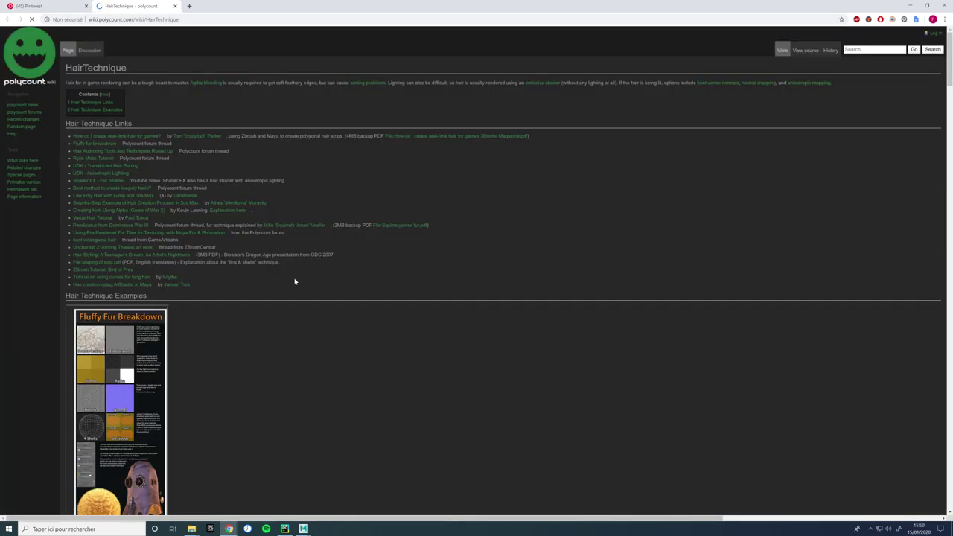
pyautogui.scroll(-5, 295, 280)
pyautogui.scroll(-4, 334, 383)
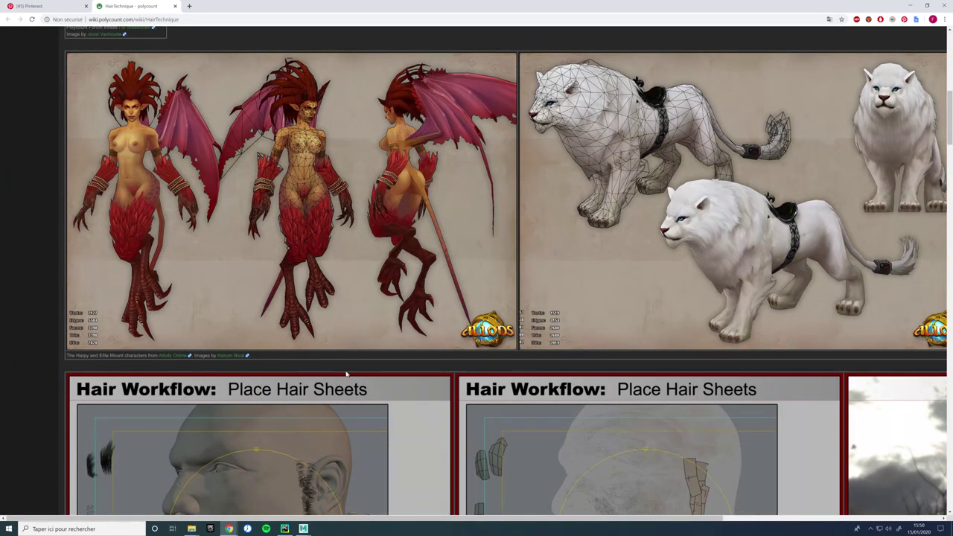
pyautogui.scroll(-2, 361, 350)
pyautogui.scroll(-3, 376, 353)
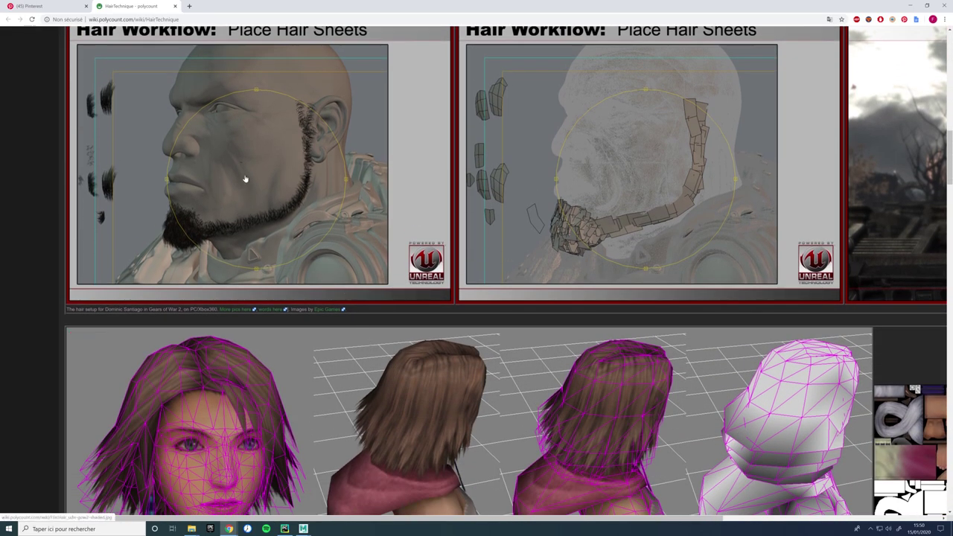
pyautogui.click(41, 6)
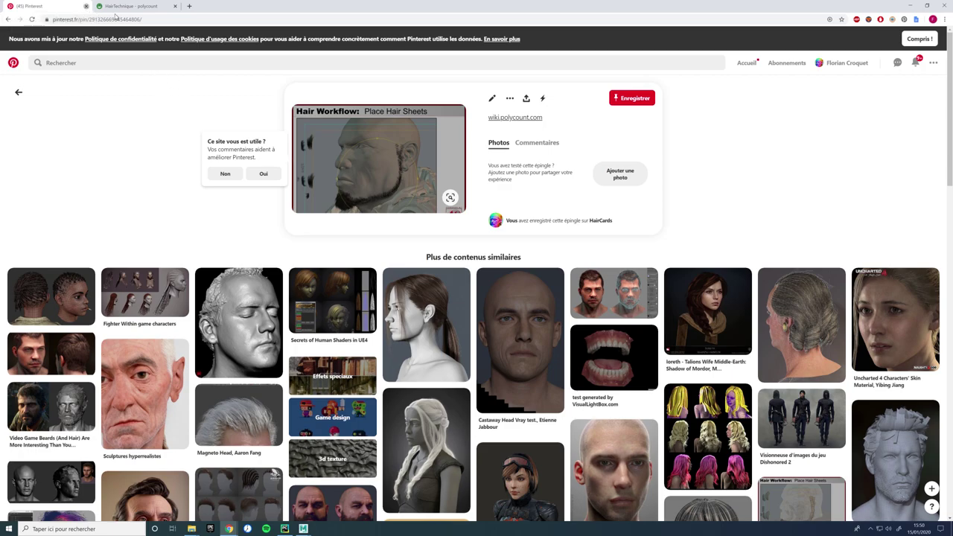
pyautogui.click(86, 6)
pyautogui.click(86, 6)
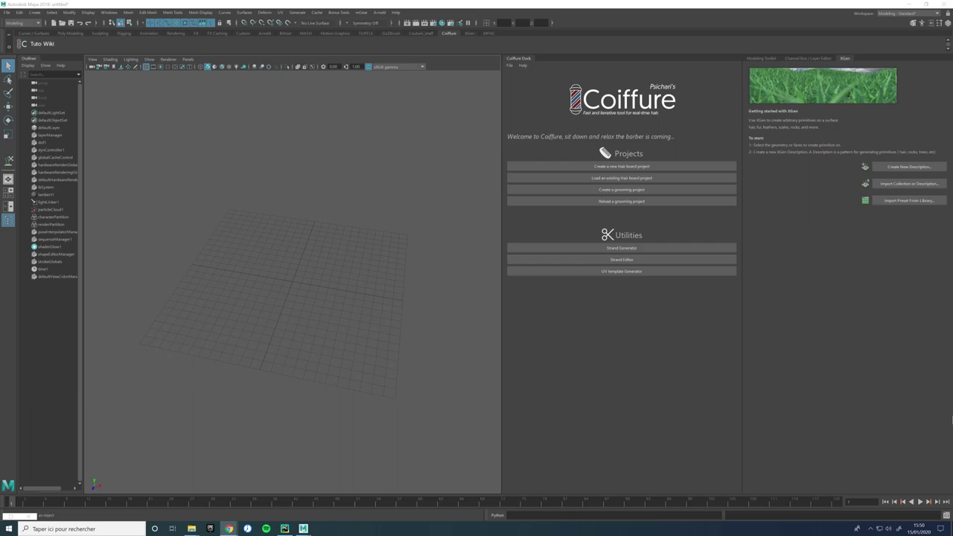
# Step: Examine the hair textures, XGen Basics and hair card layering sections of the Project Eri Marmoset Breakdown article on ArtStation
pyautogui.press('super+shift+Left')
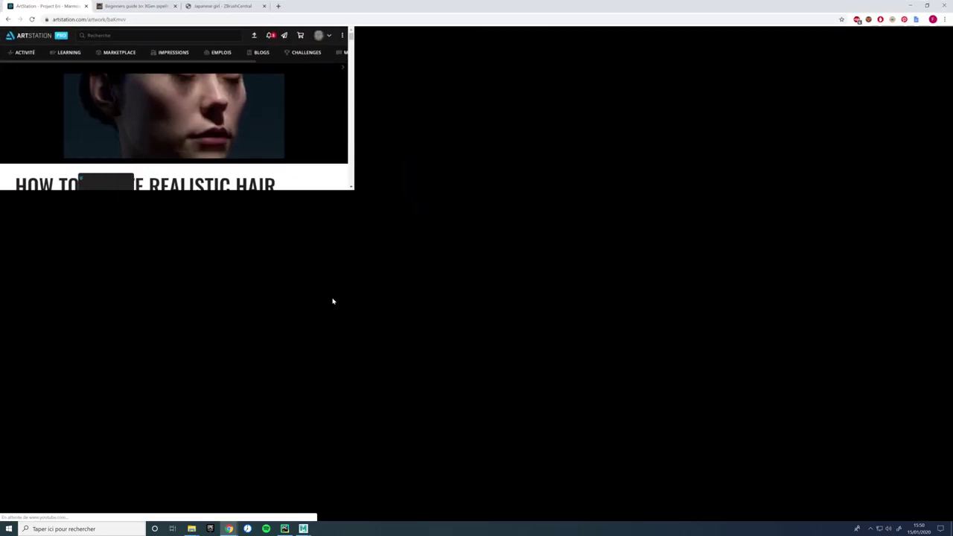
pyautogui.scroll(-15, 383, 293)
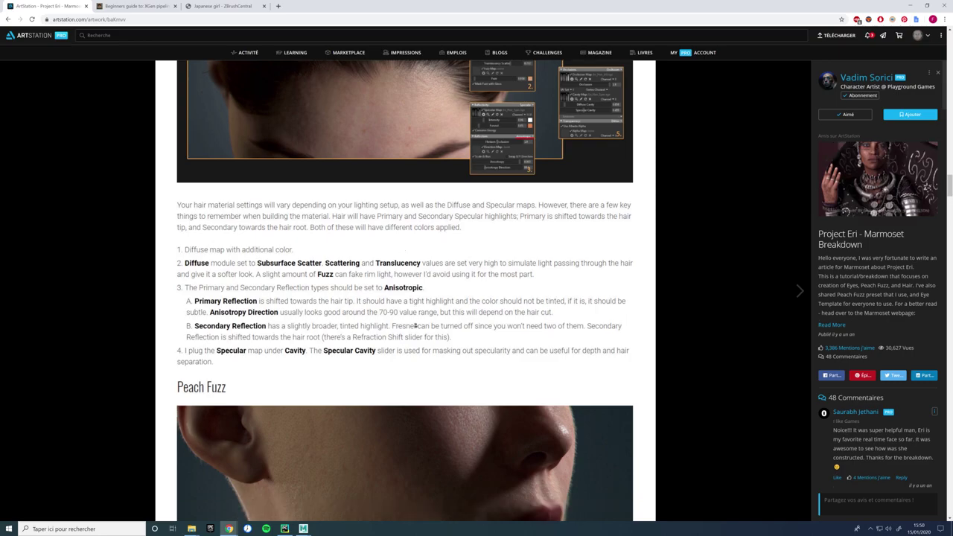
pyautogui.scroll(-10, 383, 292)
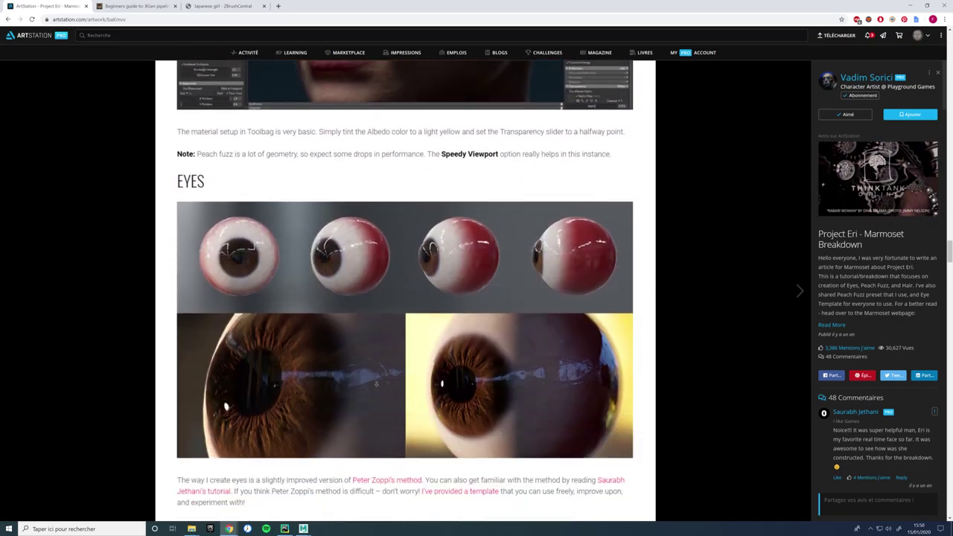
pyautogui.scroll(15, 383, 335)
pyautogui.scroll(10, 611, 246)
pyautogui.scroll(-6, 612, 335)
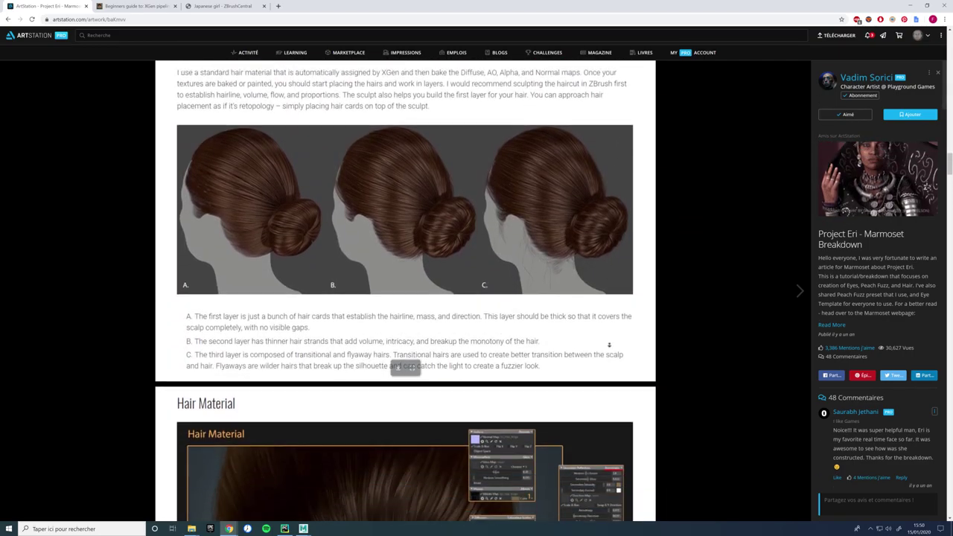
pyautogui.scroll(-4, 611, 402)
pyautogui.scroll(10, 633, 246)
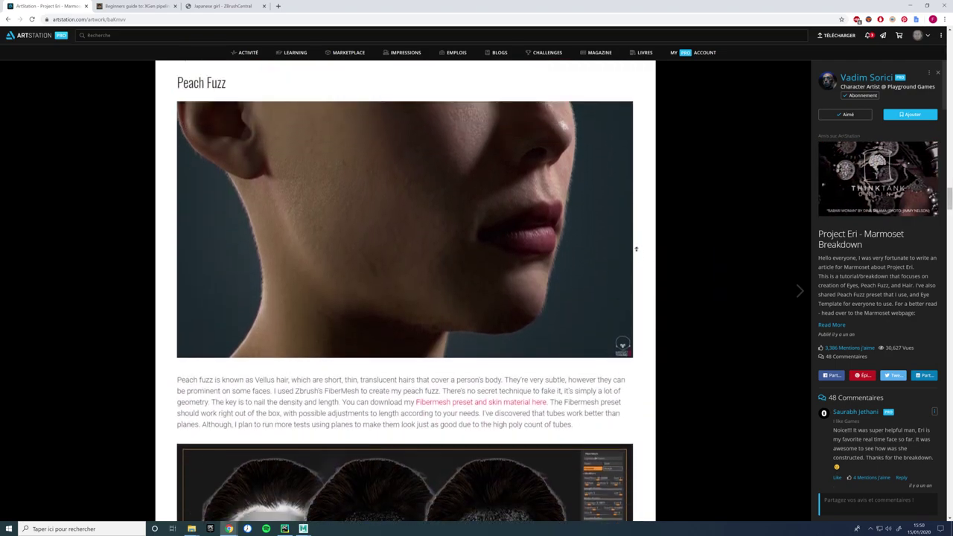
pyautogui.scroll(10, 638, 186)
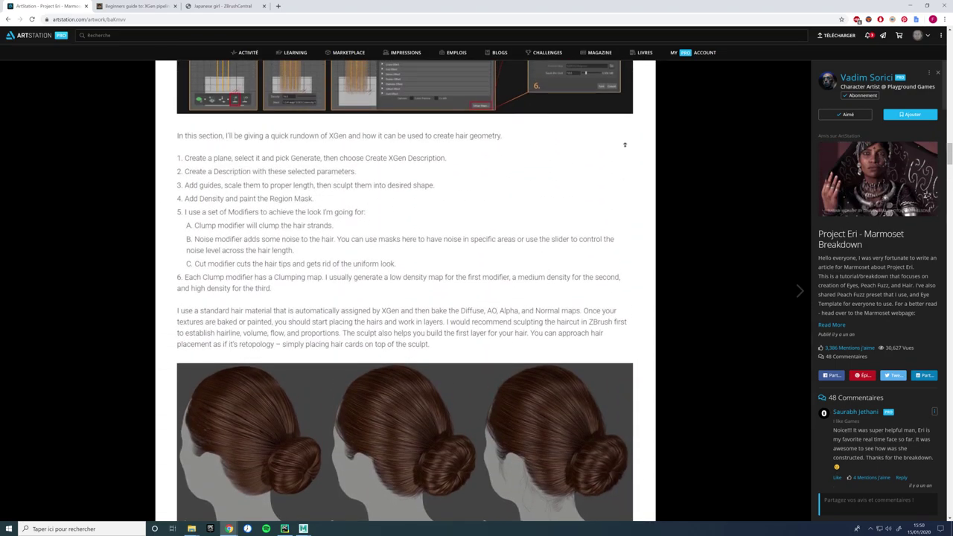
pyautogui.scroll(3, 604, 122)
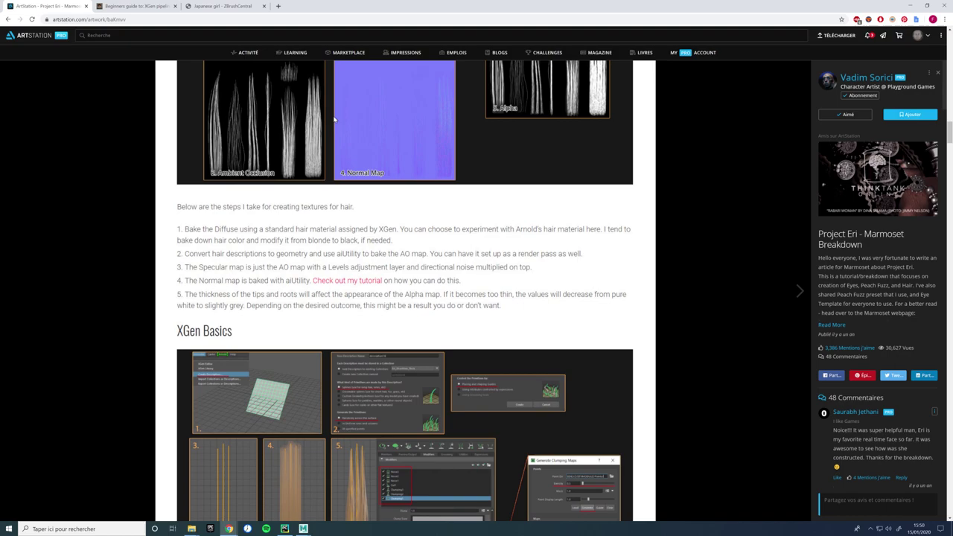
pyautogui.scroll(3, 610, 182)
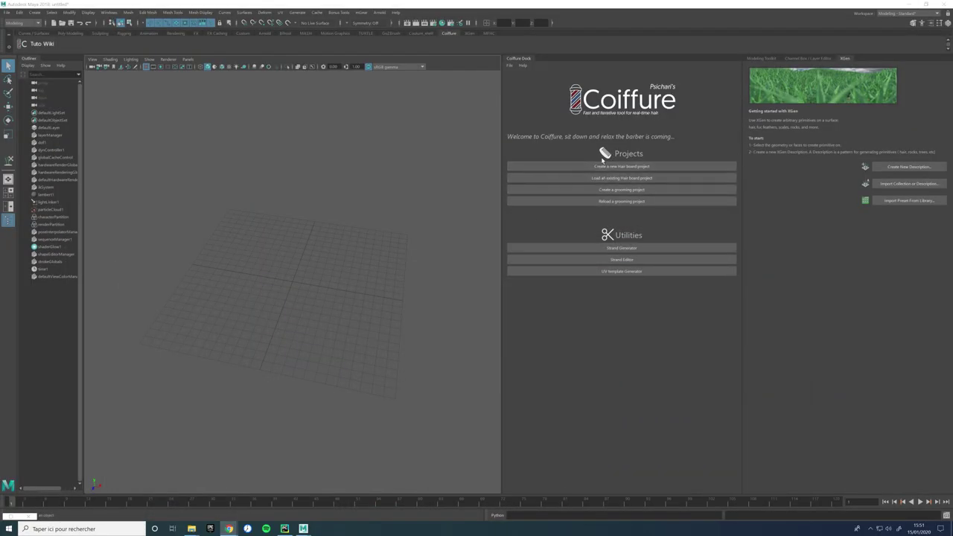
# Step: In Maya, create a new hair board project named Tuto with the Coiffure tool
pyautogui.click(605, 166)
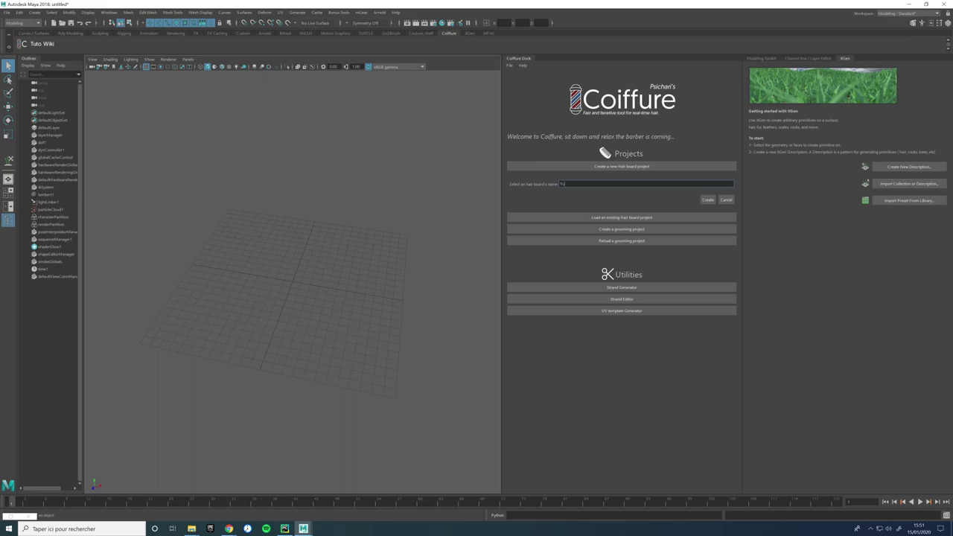
pyautogui.click(707, 199)
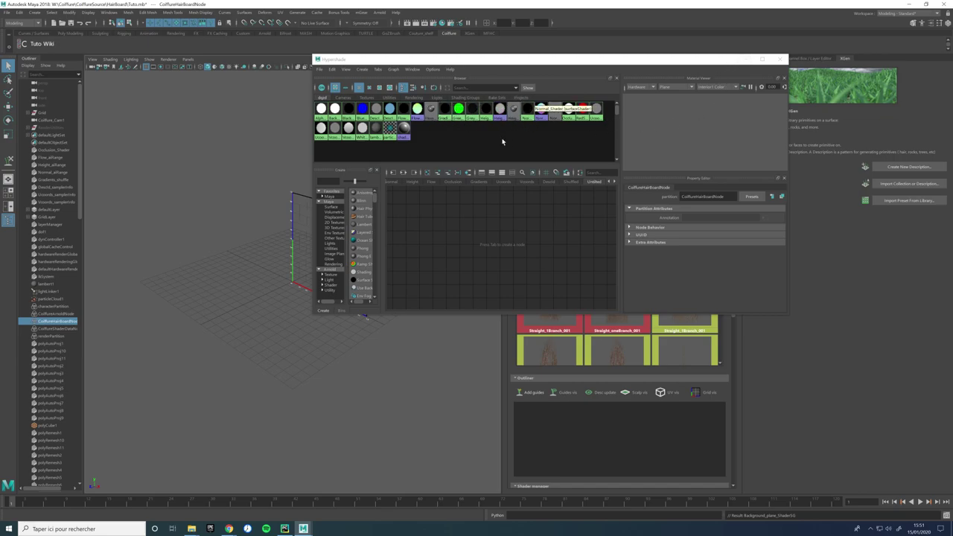
# Step: Examine the Gradients, Occlusion, Flow, DescId and Shuffled shader graphs in the Hypershade, and put the Hypershade away
pyautogui.click(477, 182)
pyautogui.click(454, 182)
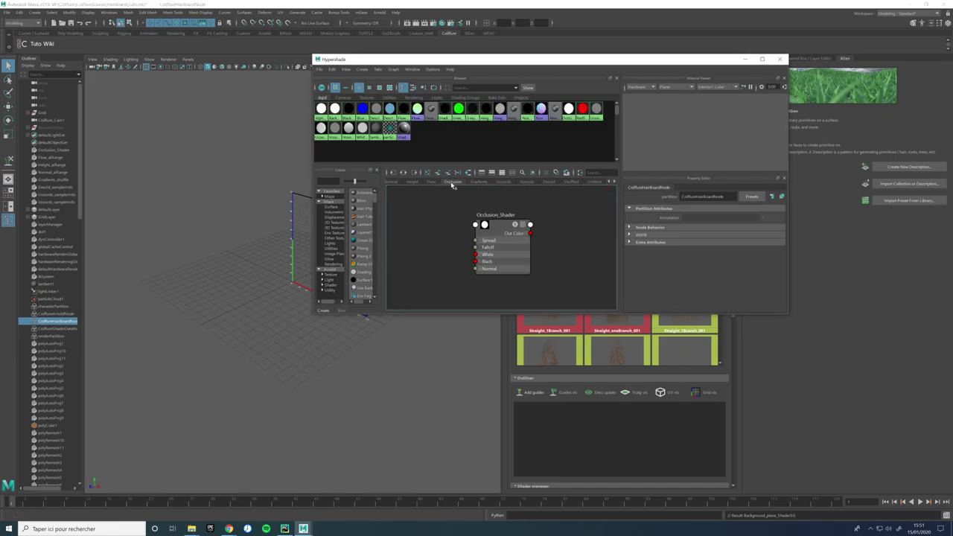
pyautogui.click(429, 183)
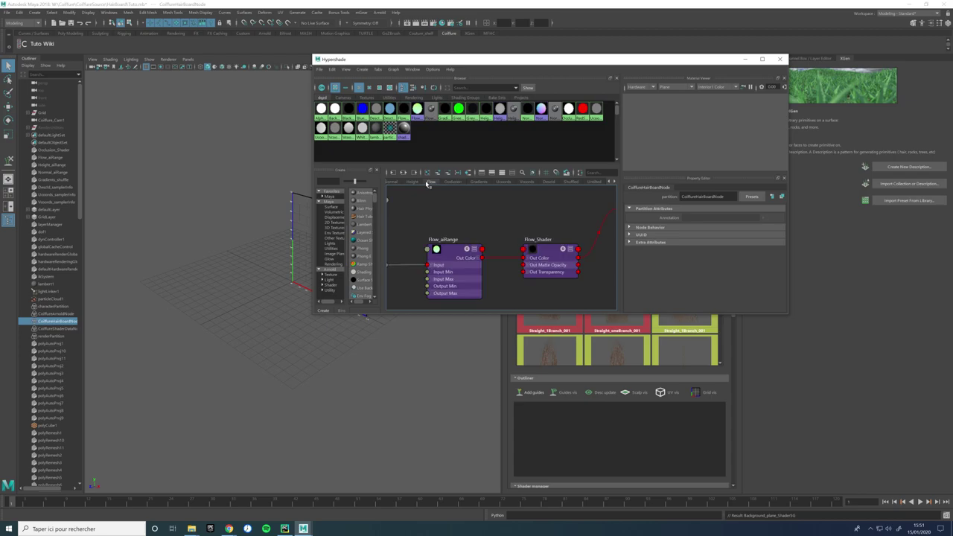
pyautogui.click(477, 183)
pyautogui.click(503, 183)
pyautogui.click(527, 183)
pyautogui.click(549, 183)
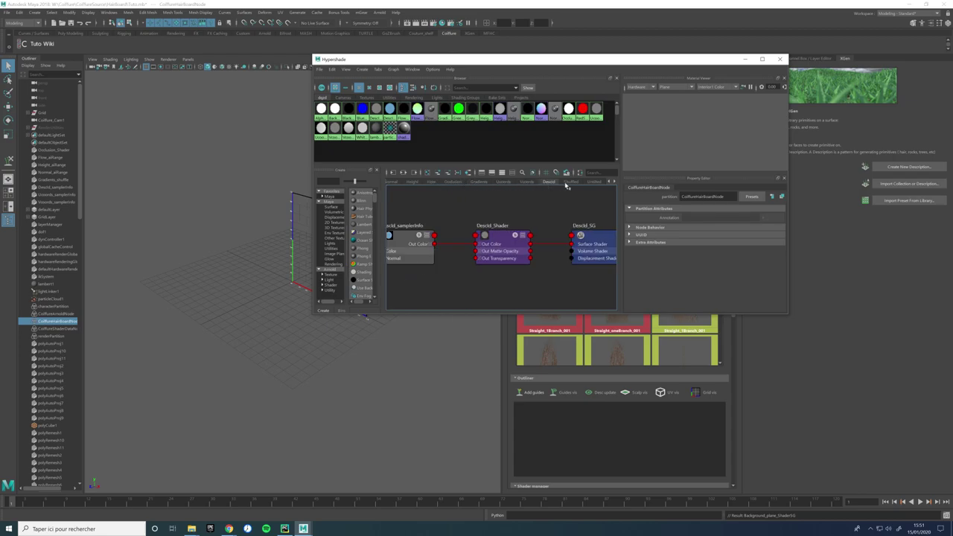
pyautogui.click(571, 183)
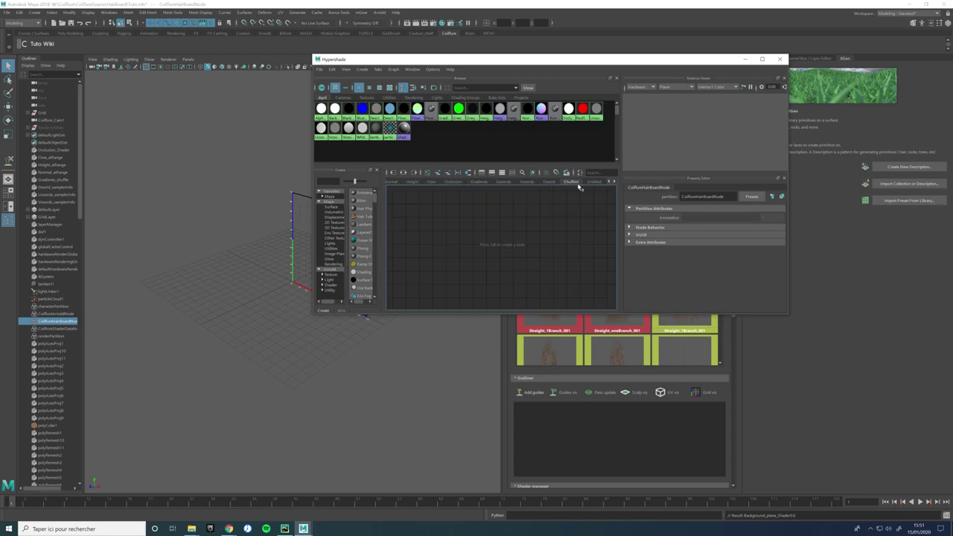
pyautogui.click(746, 59)
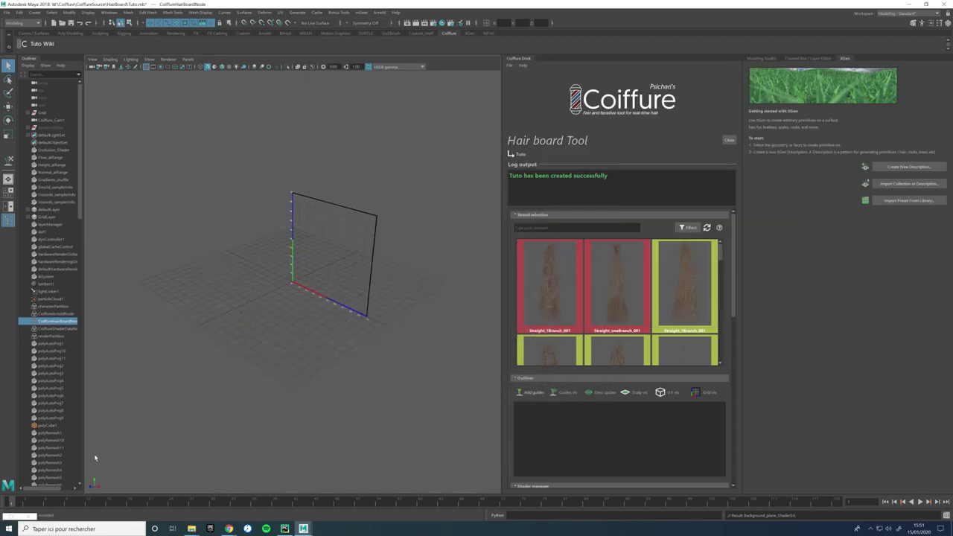
pyautogui.click(16, 516)
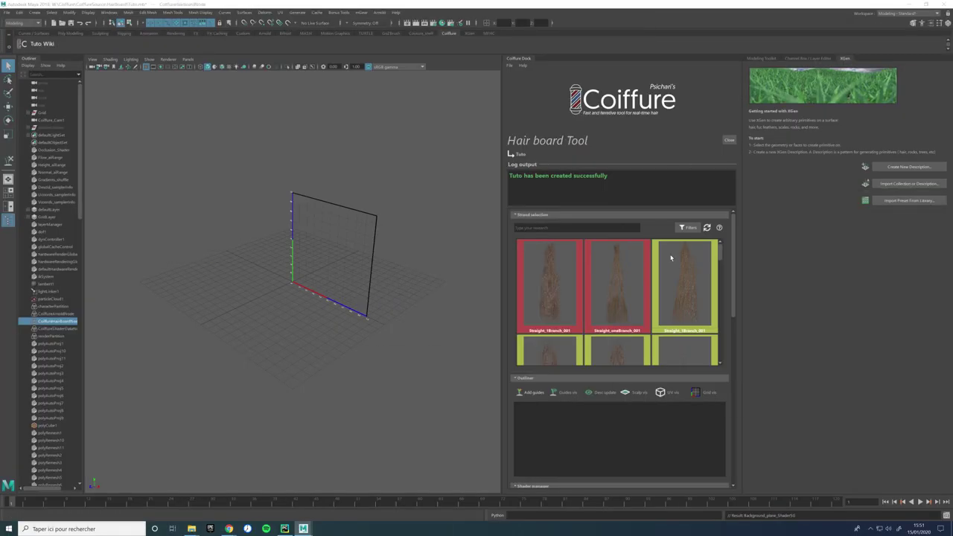
# Step: Look through the strand presets available in the Hair board Tool's strand selection
pyautogui.click(742, 268)
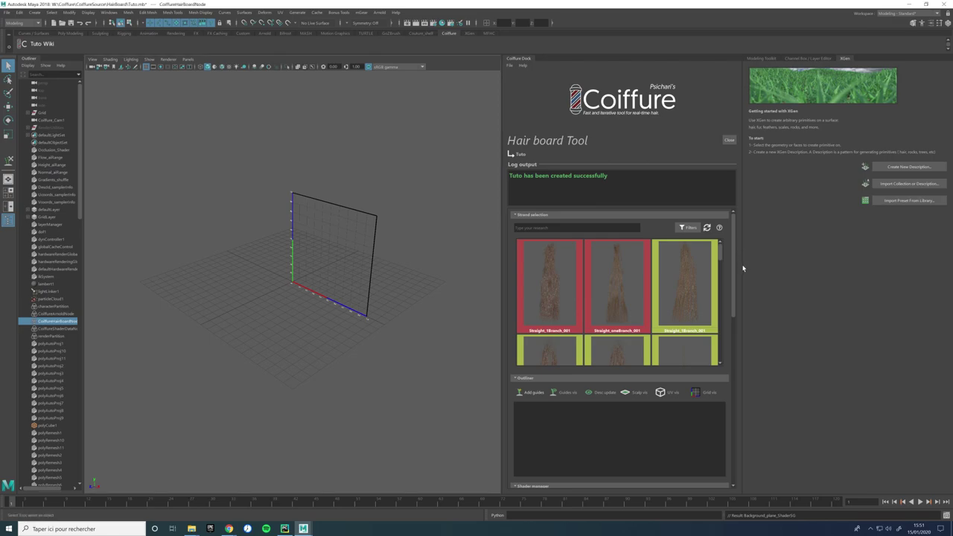
pyautogui.moveTo(735, 221); pyautogui.dragTo(719, 203)
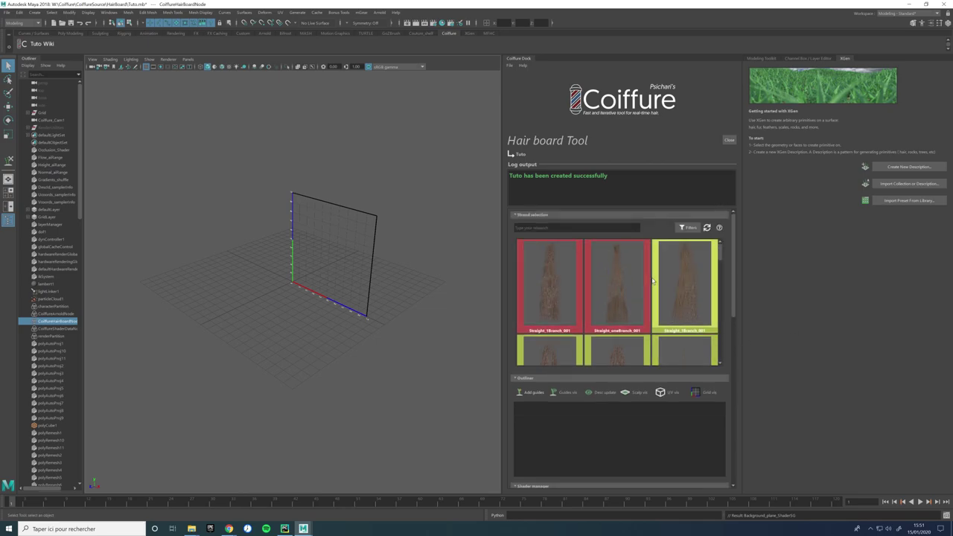
pyautogui.moveTo(731, 287); pyautogui.dragTo(715, 426)
pyautogui.scroll(-2, 712, 447)
pyautogui.scroll(10, 677, 313)
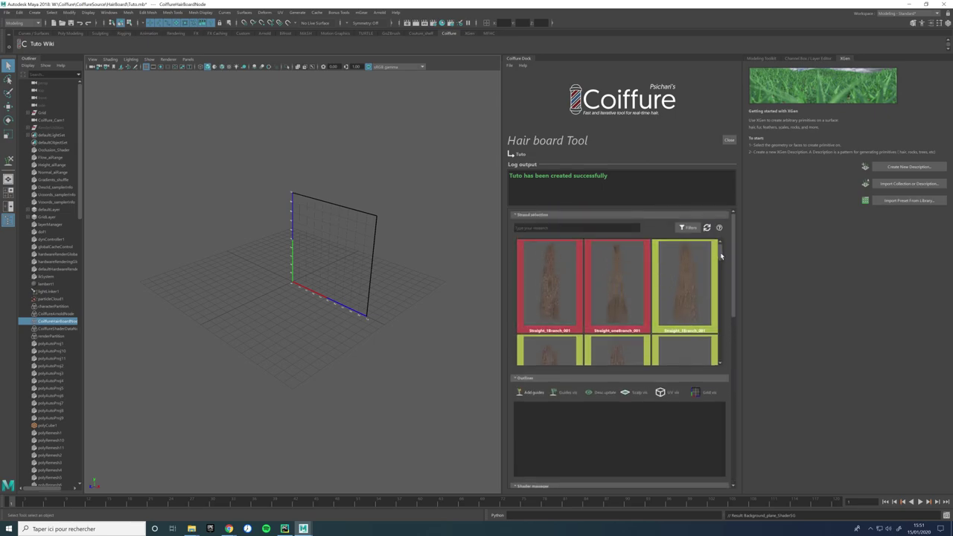
pyautogui.moveTo(720, 256)
pyautogui.mouseDown()
pyautogui.moveTo(719, 367)
pyautogui.moveTo(716, 242)
pyautogui.mouseUp()
# Step: Filter the strand presets to Long Strand only, and restore the display of all strand types
pyautogui.click(686, 228)
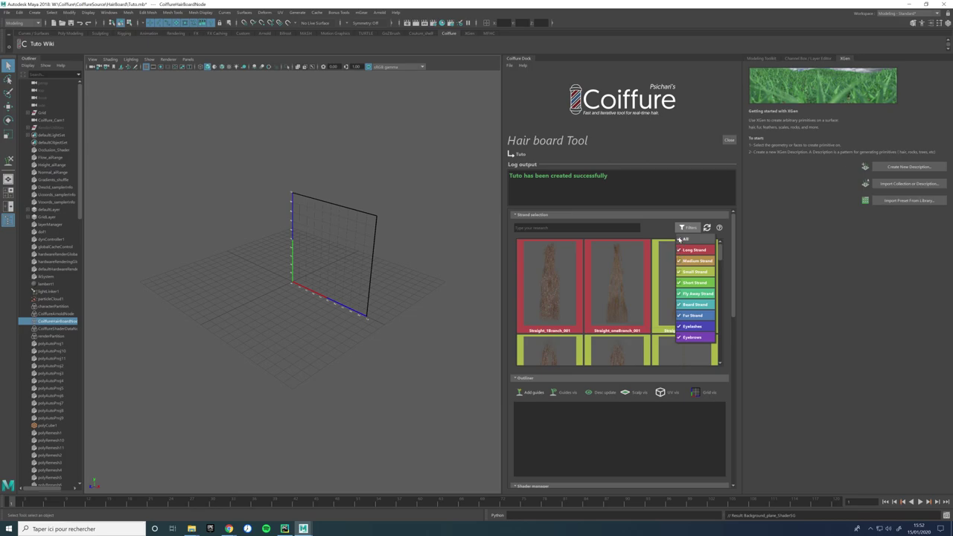
pyautogui.click(680, 249)
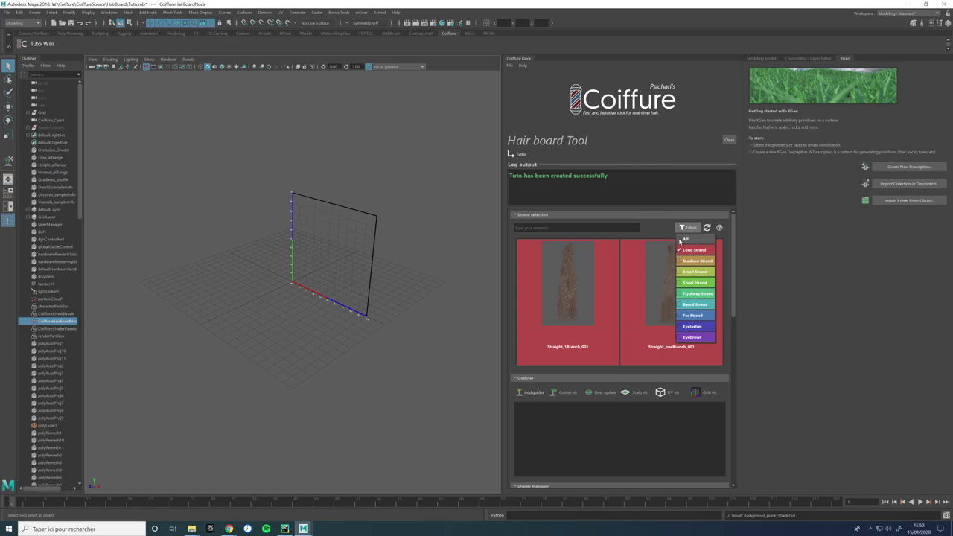
pyautogui.click(649, 228)
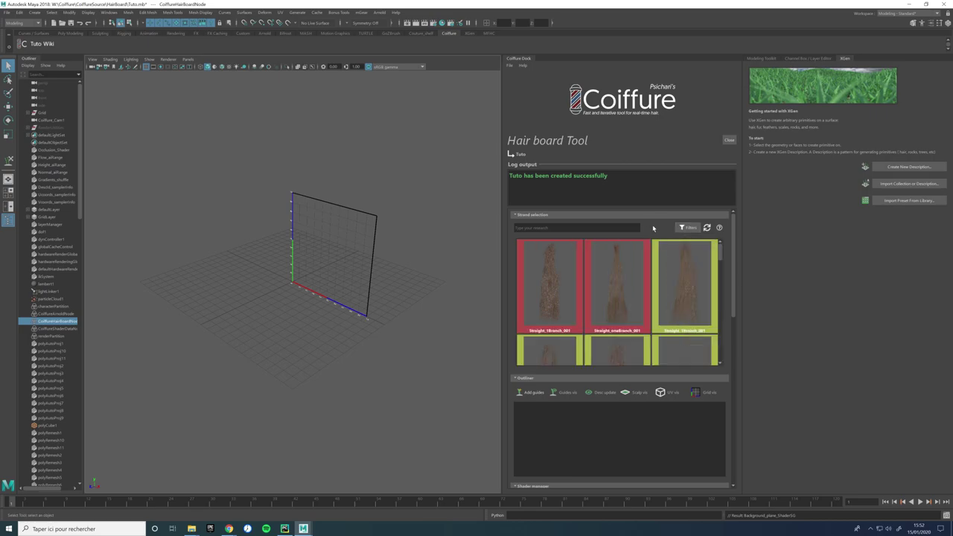
# Step: Search the strand presets for "one" and "odi", and clear the search
pyautogui.click(577, 227)
pyautogui.write('one')
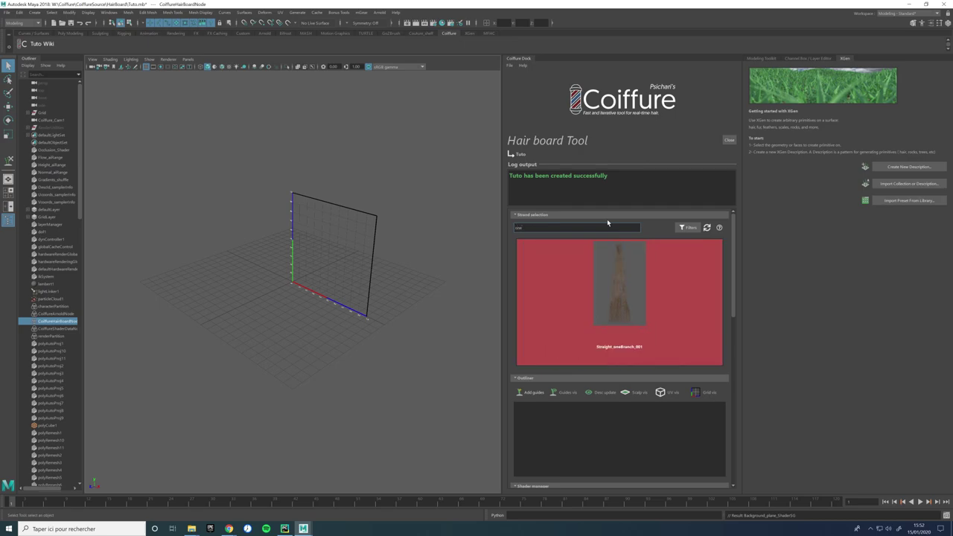
pyautogui.press('BackSpace')
pyautogui.press('BackSpace')
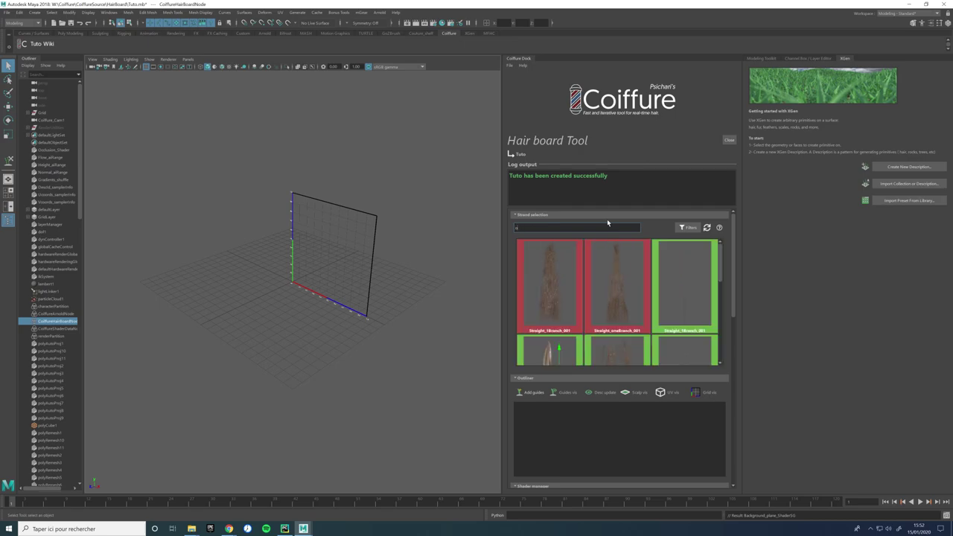
pyautogui.write('di')
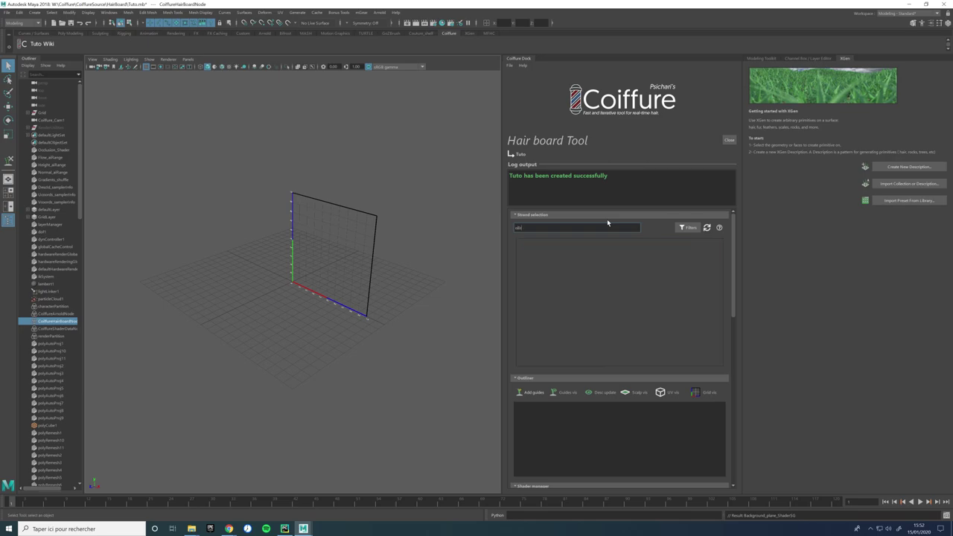
pyautogui.press('BackSpace')
pyautogui.press('BackSpace')
pyautogui.press('BackSpace')
pyautogui.press('BackSpace')
pyautogui.press('BackSpace')
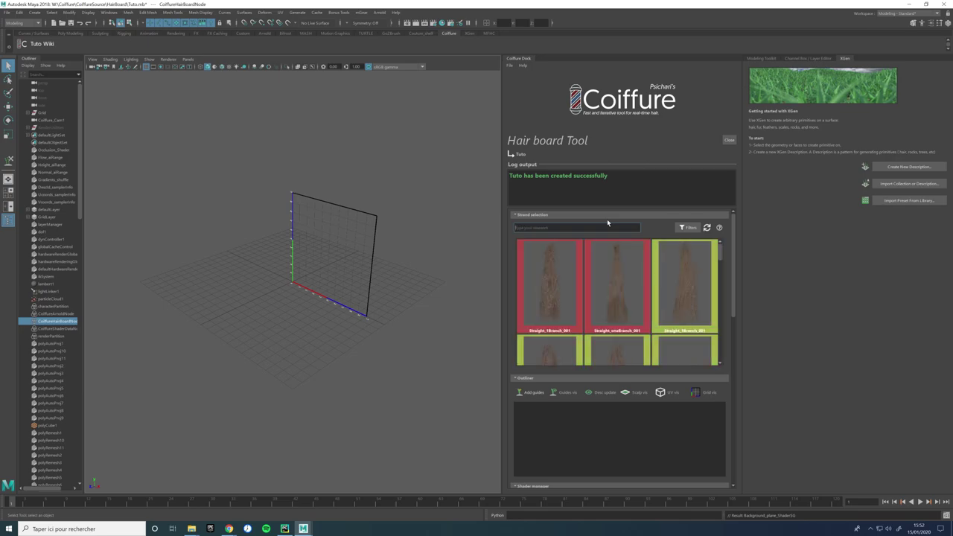
# Step: Search the strand presets for "one" and "1", clear the search, and refresh the strand library
pyautogui.write('one')
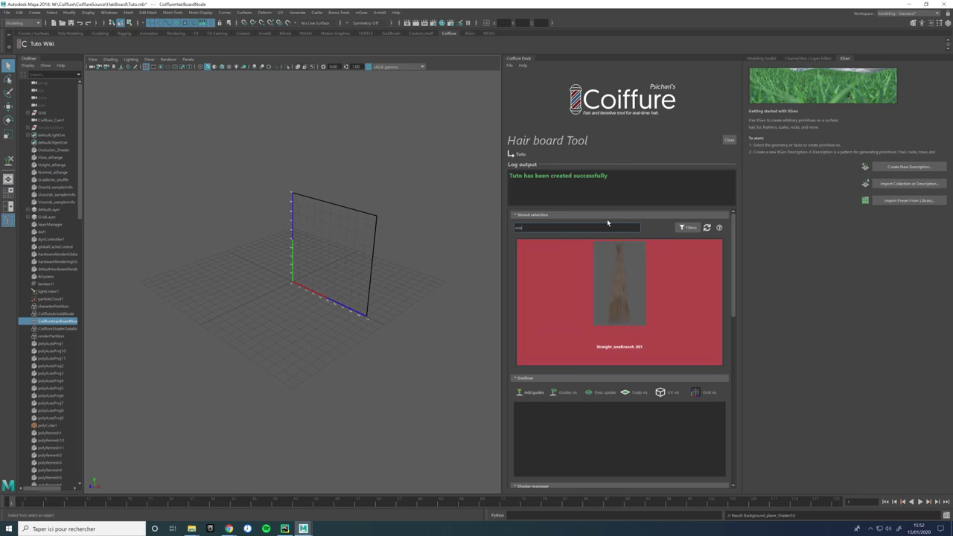
pyautogui.press('BackSpace')
pyautogui.press('BackSpace')
pyautogui.press('BackSpace')
pyautogui.write('1')
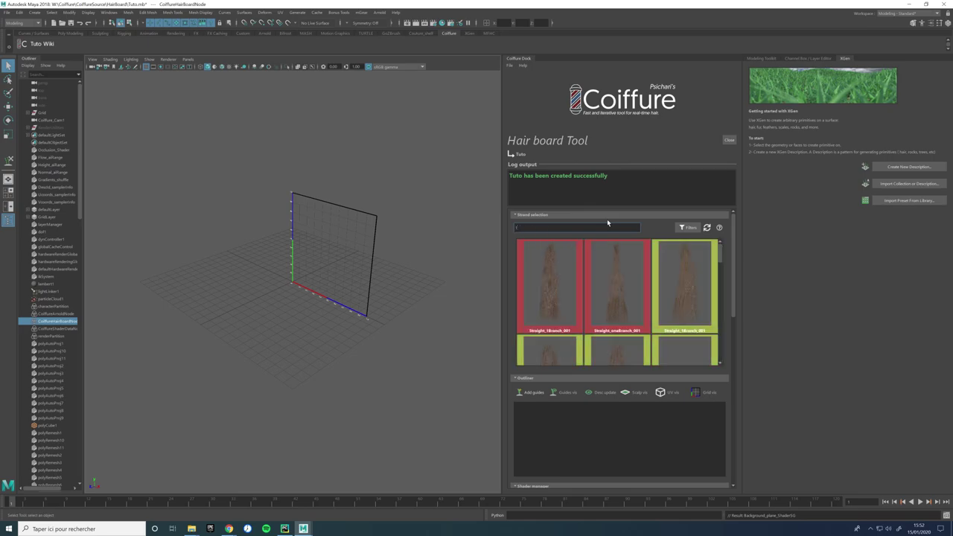
pyautogui.scroll(-3, 618, 297)
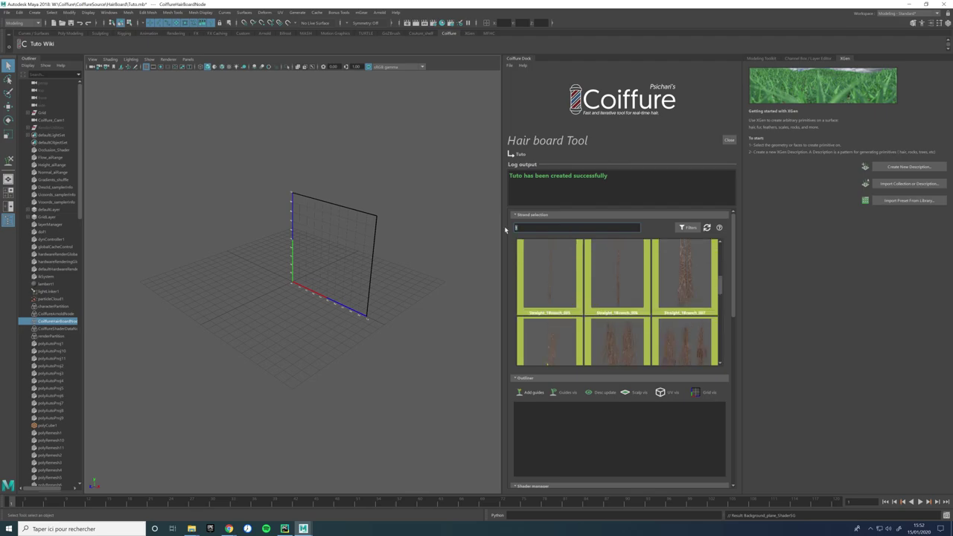
pyautogui.press('BackSpace')
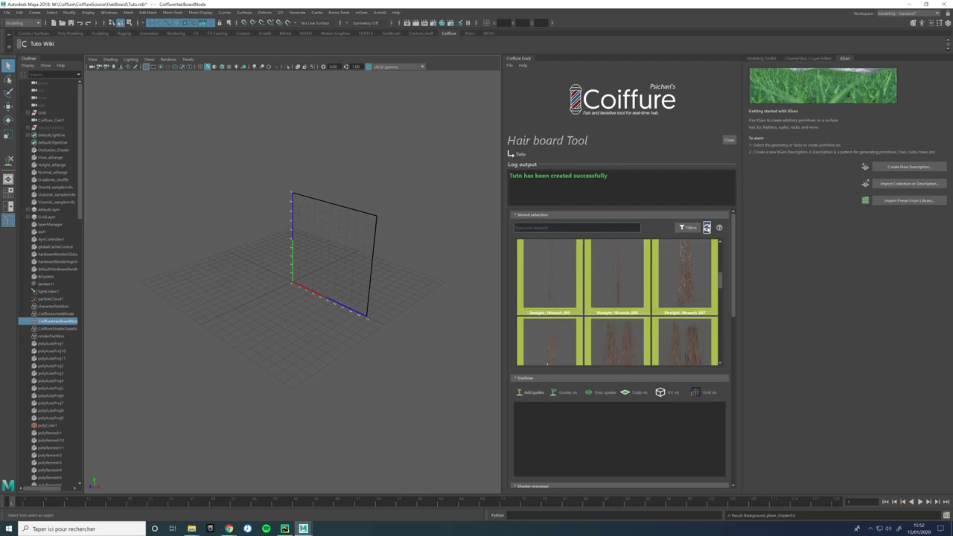
pyautogui.click(706, 228)
pyautogui.scroll(3, 719, 283)
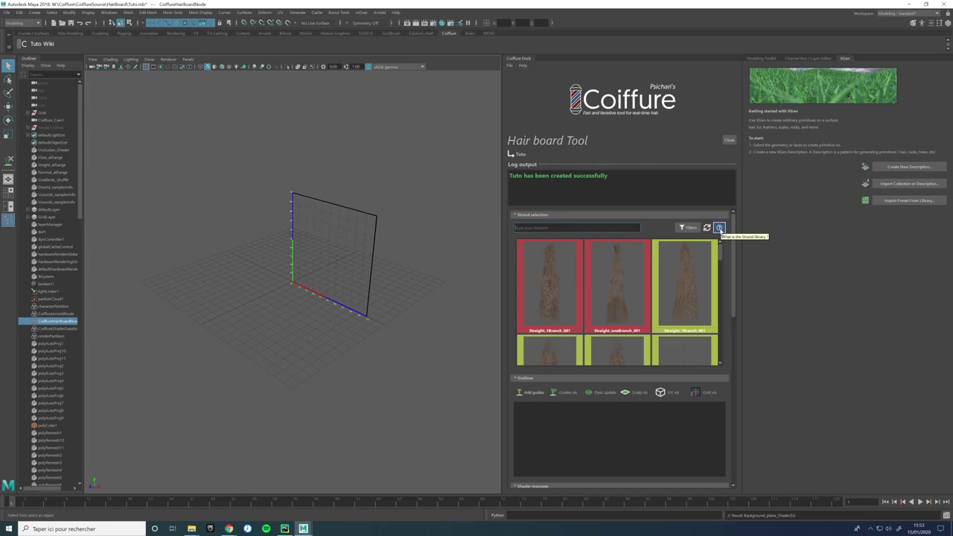
# Step: Look through the Strand library help on the search bar and filters, and close it
pyautogui.click(719, 228)
pyautogui.click(719, 227)
pyautogui.scroll(-5, 711, 328)
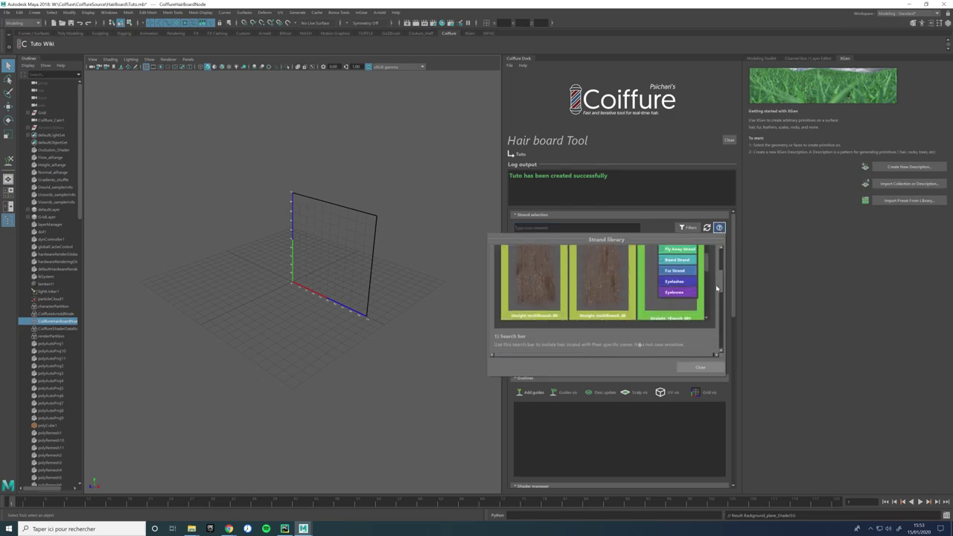
pyautogui.scroll(5, 711, 347)
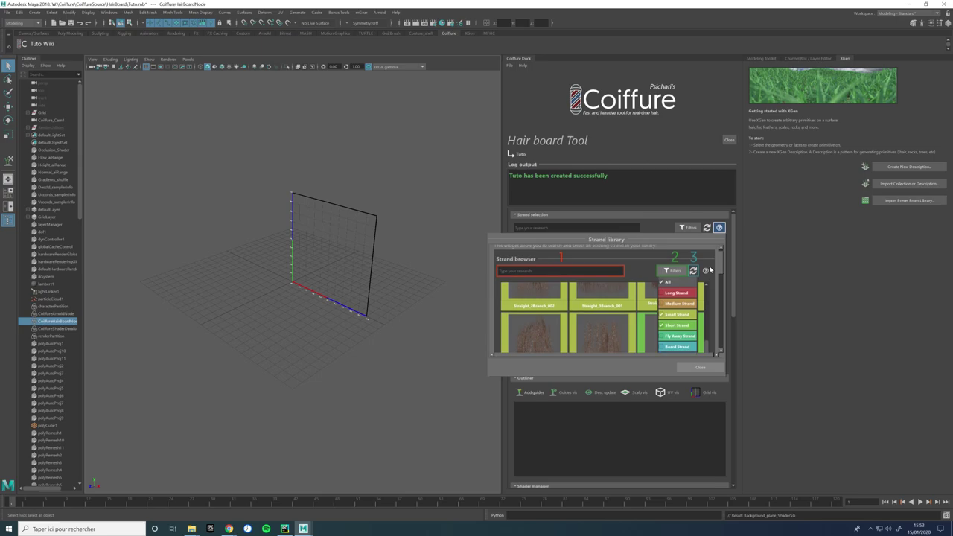
pyautogui.click(743, 224)
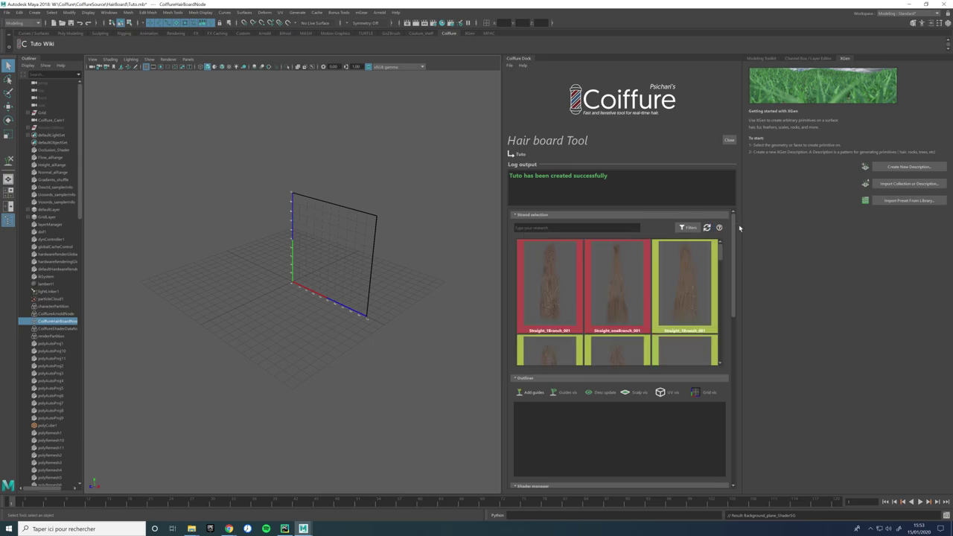
# Step: Import the Straight_oneBranch_001 long strand preset into the hair board and inspect it in the viewport
pyautogui.moveTo(734, 233); pyautogui.dragTo(703, 208)
pyautogui.moveTo(719, 249); pyautogui.dragTo(700, 346)
pyautogui.scroll(5, 700, 346)
pyautogui.click(621, 281)
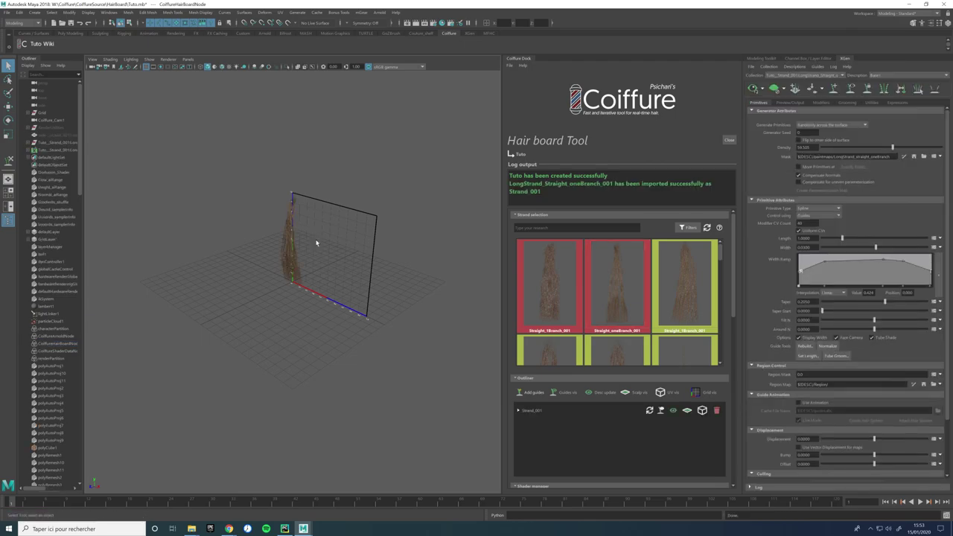
pyautogui.keyDown('alt'); pyautogui.moveTo(309, 257); pyautogui.dragTo(340, 253); pyautogui.keyUp('alt')
pyautogui.keyDown('alt'); pyautogui.moveTo(340, 253); pyautogui.dragTo(402, 293, button='right'); pyautogui.keyUp('alt')
pyautogui.keyDown('alt'); pyautogui.moveTo(402, 293); pyautogui.dragTo(366, 367, button='middle'); pyautogui.keyUp('alt')
pyautogui.keyDown('alt'); pyautogui.moveTo(367, 366); pyautogui.dragTo(374, 304); pyautogui.keyUp('alt')
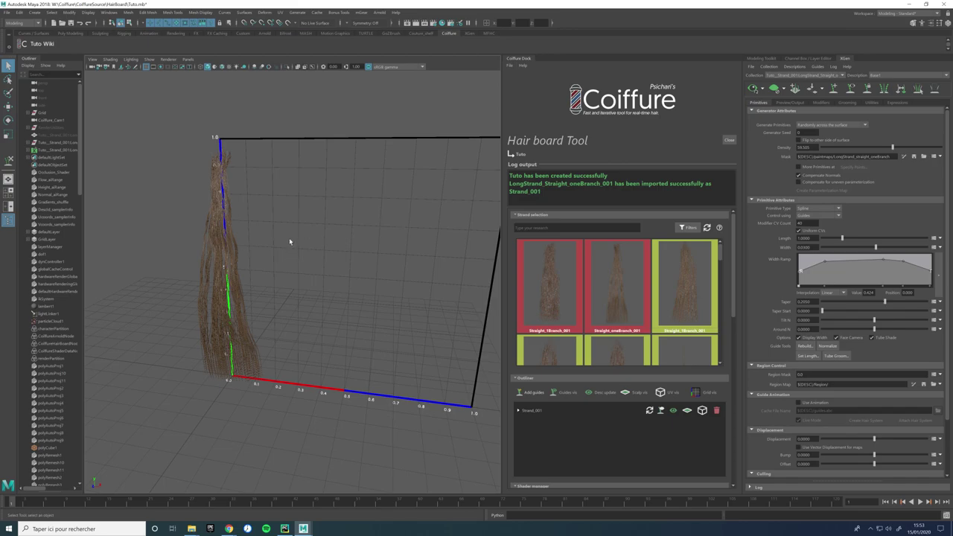
# Step: View the strand on the hair board through Coiffure_Cam1, and return to the perspective view
pyautogui.click(66, 120)
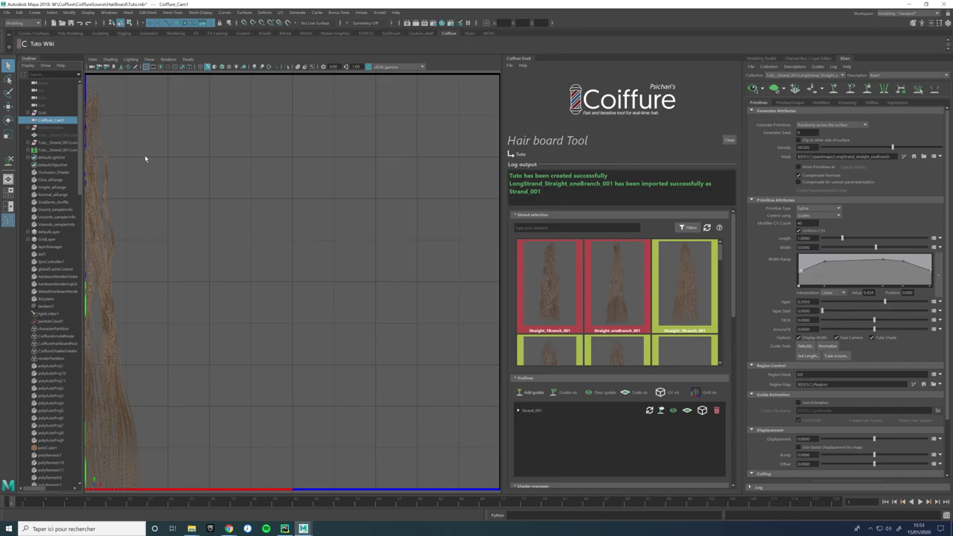
pyautogui.press('space')
pyautogui.moveTo(199, 147); pyautogui.dragTo(198, 133)
pyautogui.moveTo(390, 220)
pyautogui.keyDown('alt'); pyautogui.mouseDown()
pyautogui.moveTo(346, 239)
pyautogui.moveTo(394, 220)
pyautogui.mouseUp(); pyautogui.keyUp('alt')
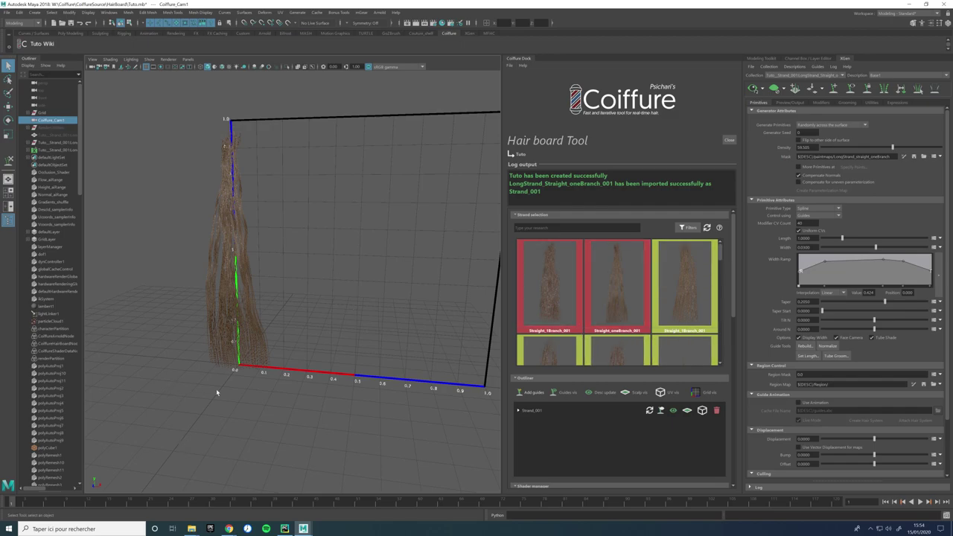
# Step: Enable smooth wireframe and multisampling anti-aliasing in the Hardware Renderer 2.0 settings, and close them
pyautogui.click(168, 59)
pyautogui.click(209, 73)
pyautogui.click(210, 74)
pyautogui.click(169, 60)
pyautogui.click(208, 74)
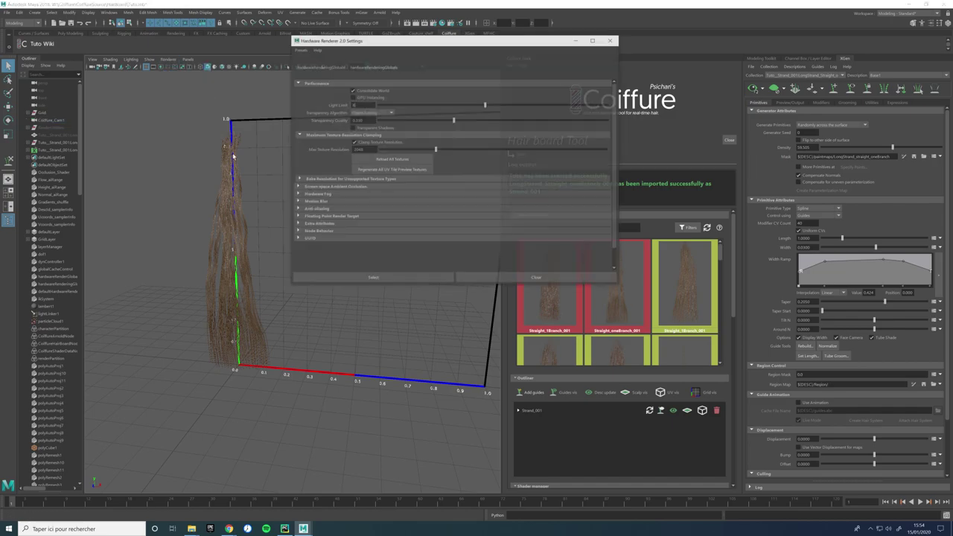
pyautogui.click(322, 209)
pyautogui.click(353, 223)
pyautogui.click(352, 216)
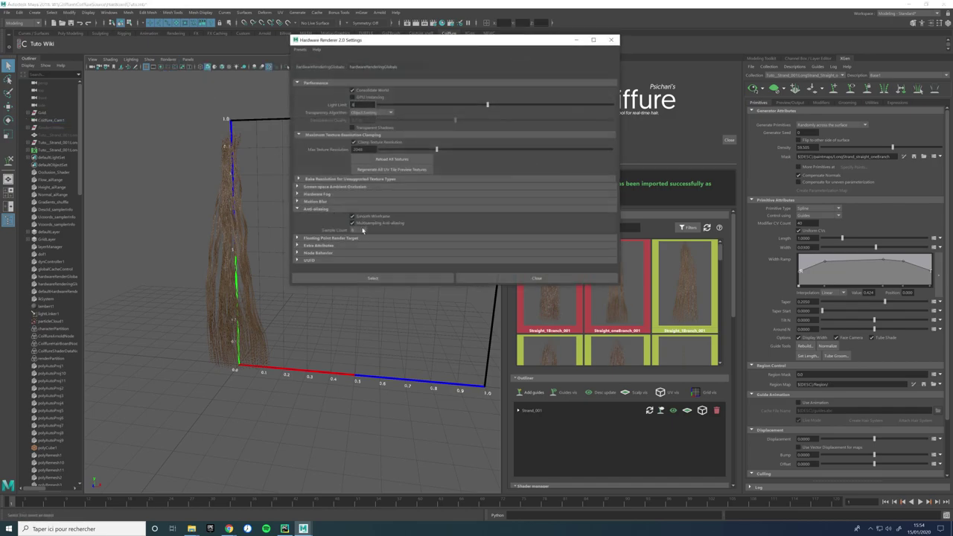
pyautogui.click(461, 277)
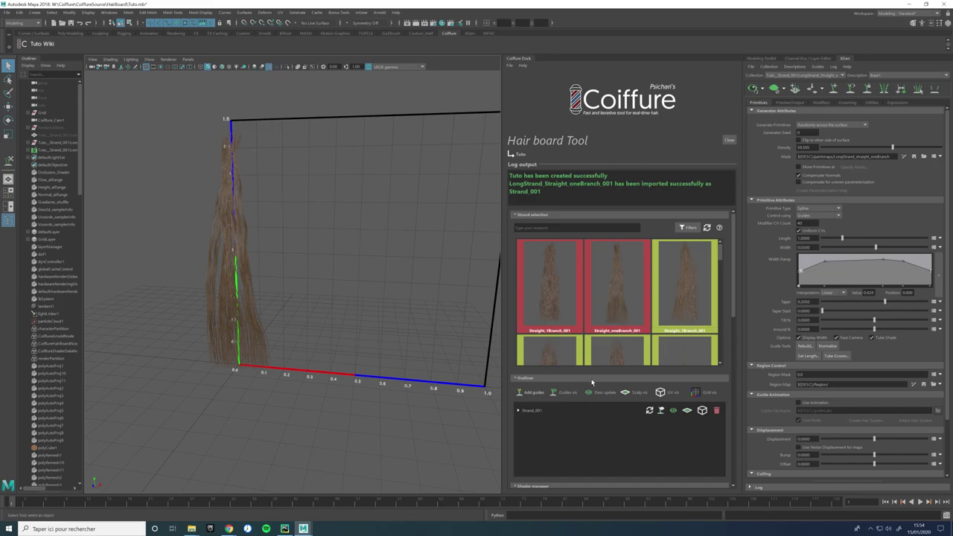
# Step: Display the strand's scalp in the viewport using the hair board's visibility controls
pyautogui.click(634, 398)
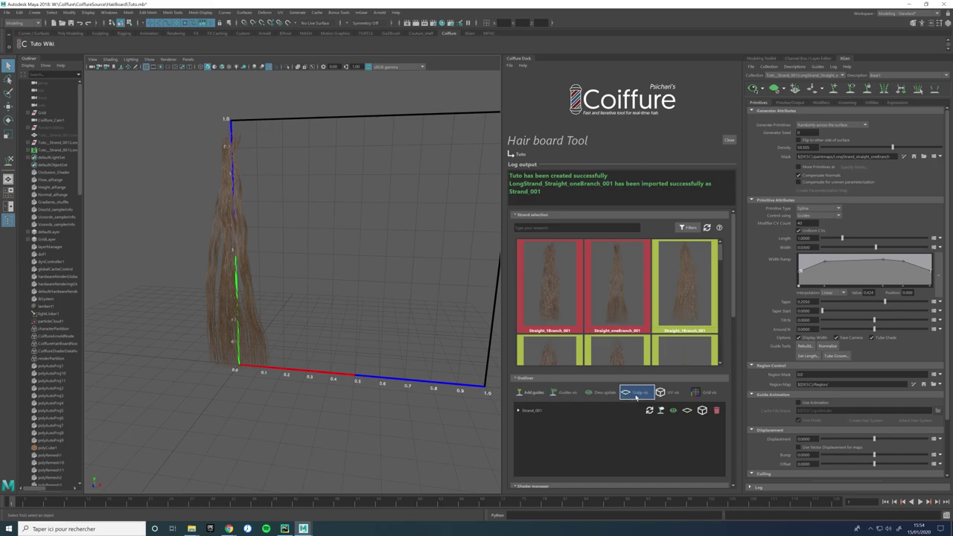
pyautogui.click(697, 395)
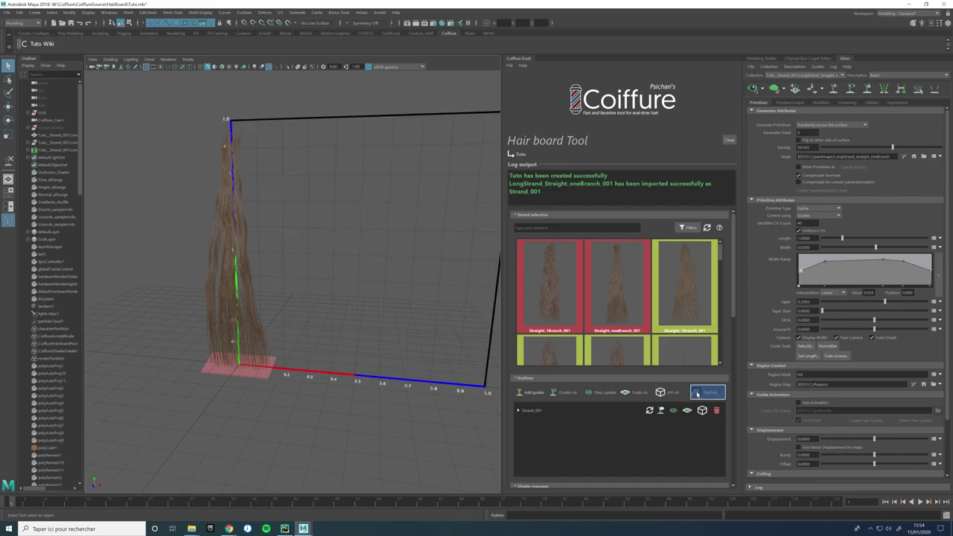
pyautogui.moveTo(341, 262); pyautogui.dragTo(347, 225, button='right')
pyautogui.keyDown('ctrl'); pyautogui.keyDown('alt'); pyautogui.moveTo(347, 224); pyautogui.dragTo(341, 262, button='middle'); pyautogui.keyUp('alt'); pyautogui.keyUp('ctrl')
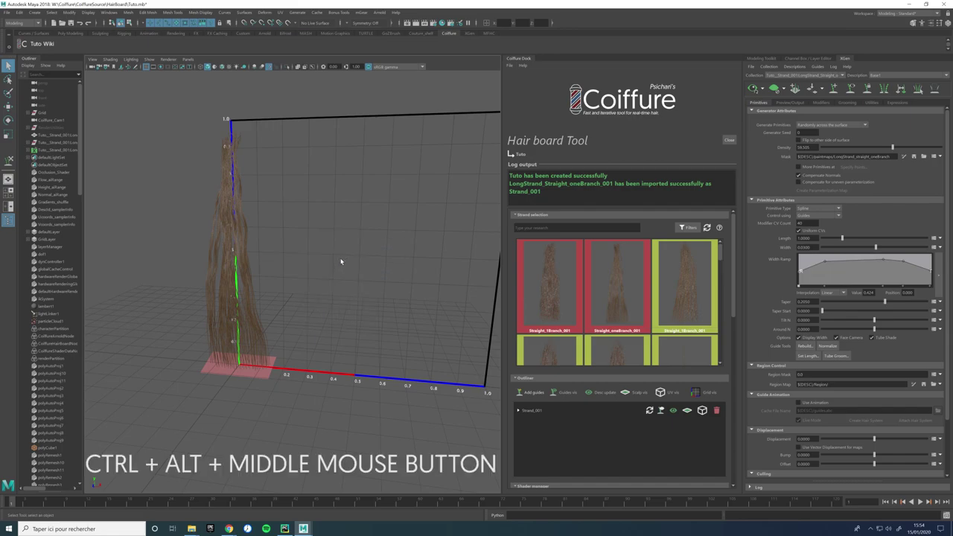
# Step: Expand Strand_001 in the hair board outliner to show its Base1 description, and select the strand
pyautogui.click(519, 411)
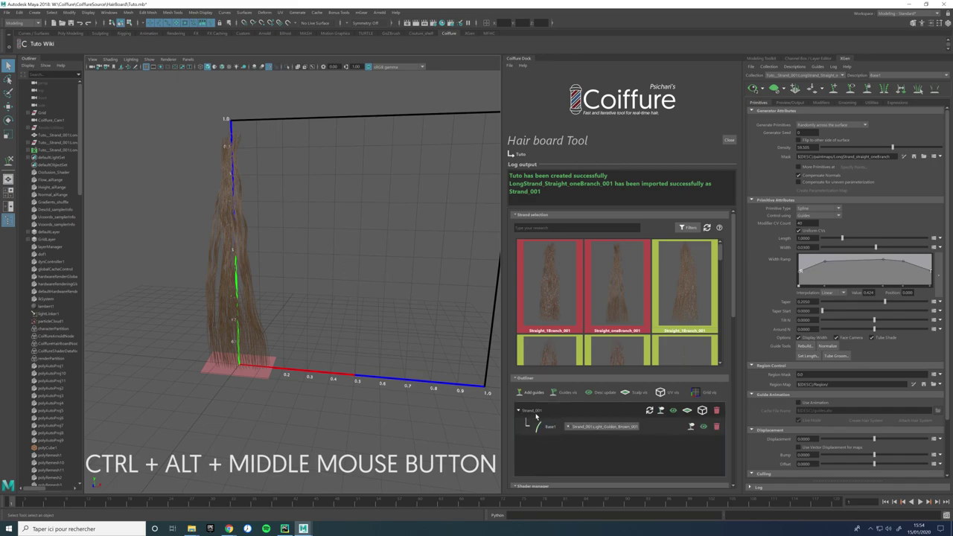
pyautogui.click(542, 410)
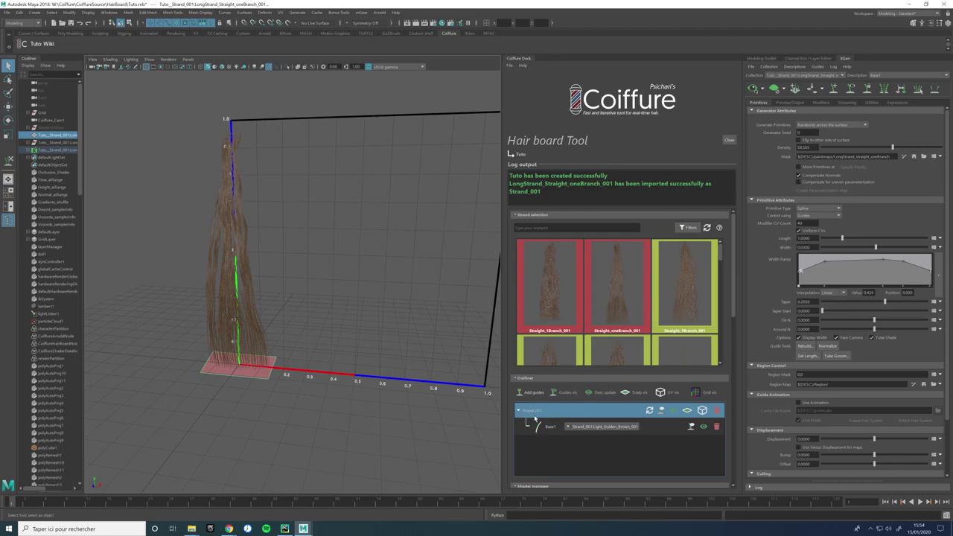
pyautogui.click(541, 426)
# Step: Hide the Base1 description of Strand_001 through the viewport's strand menu, and show it again
pyautogui.rightClick(303, 195)
pyautogui.moveTo(305, 195); pyautogui.dragTo(346, 219, button='right')
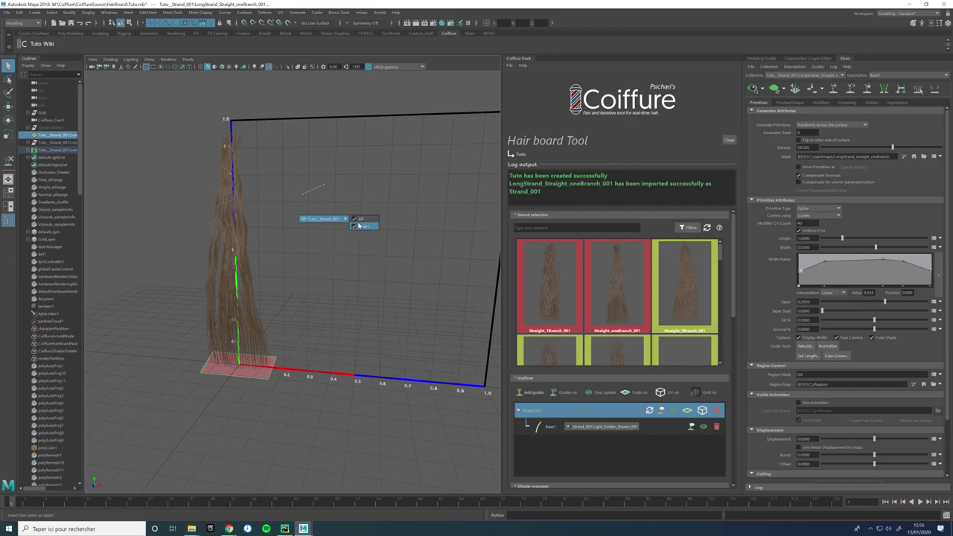
pyautogui.click(358, 224)
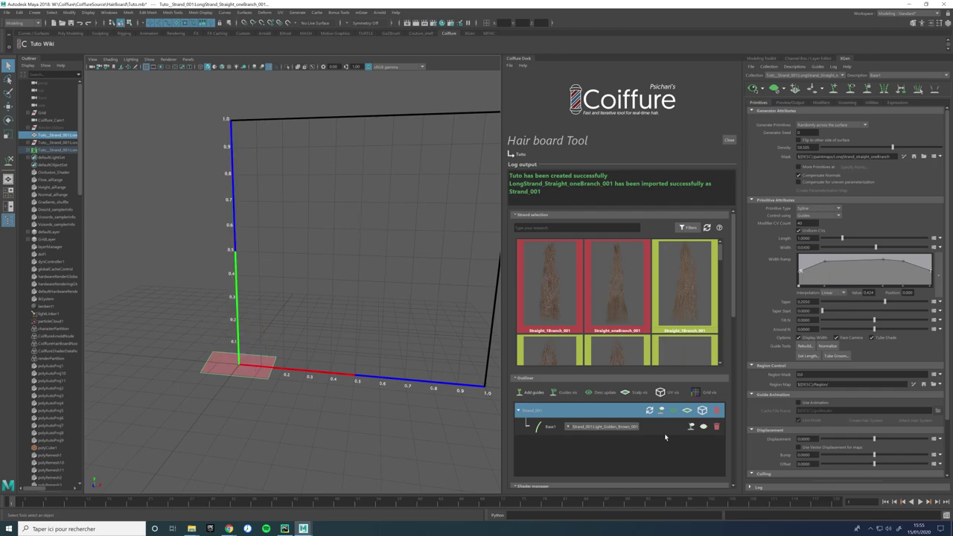
pyautogui.click(703, 426)
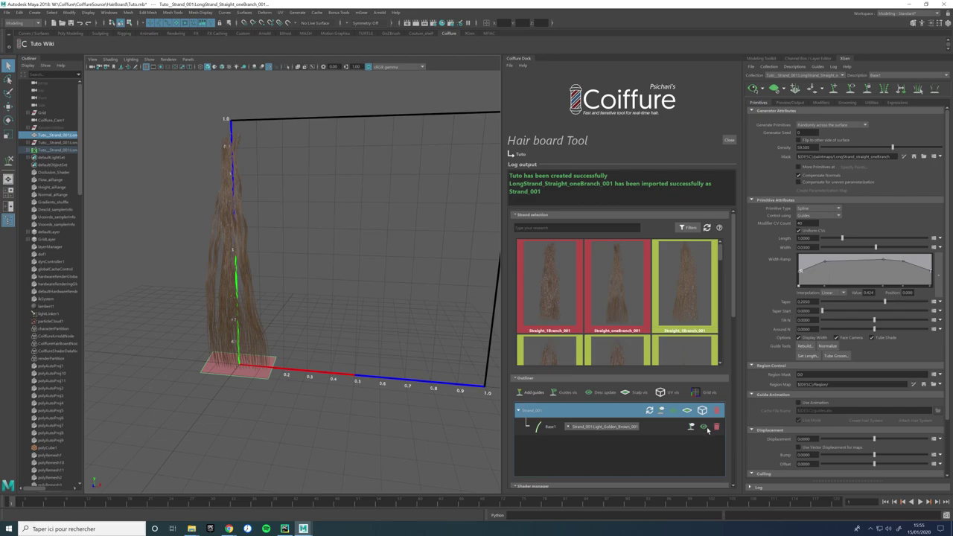
pyautogui.moveTo(300, 268)
pyautogui.mouseDown(button='right')
pyautogui.moveTo(323, 257)
pyautogui.moveTo(297, 269)
pyautogui.mouseUp(button='right')
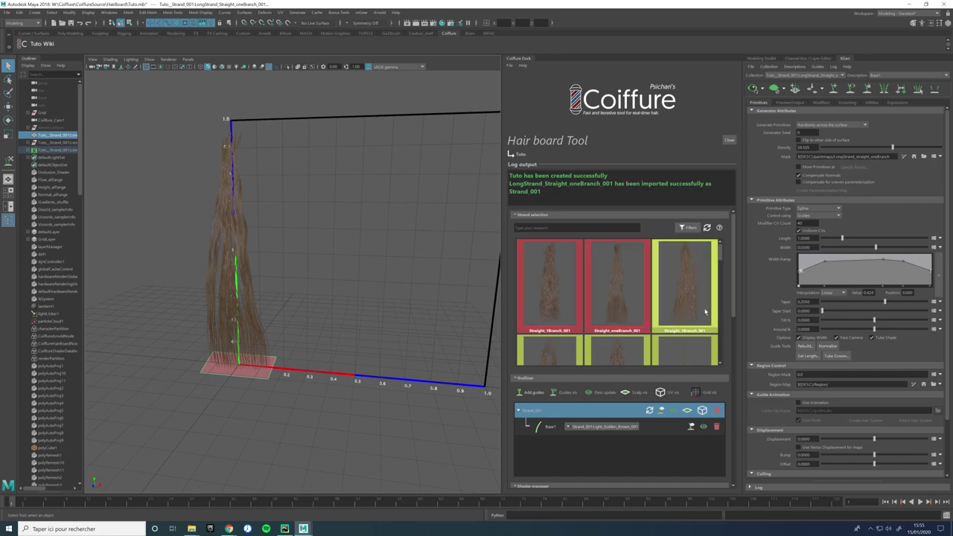
# Step: Deselect the strand and display the guides of Strand_001 in the viewport
pyautogui.scroll(-2, 735, 307)
pyautogui.scroll(-1, 736, 311)
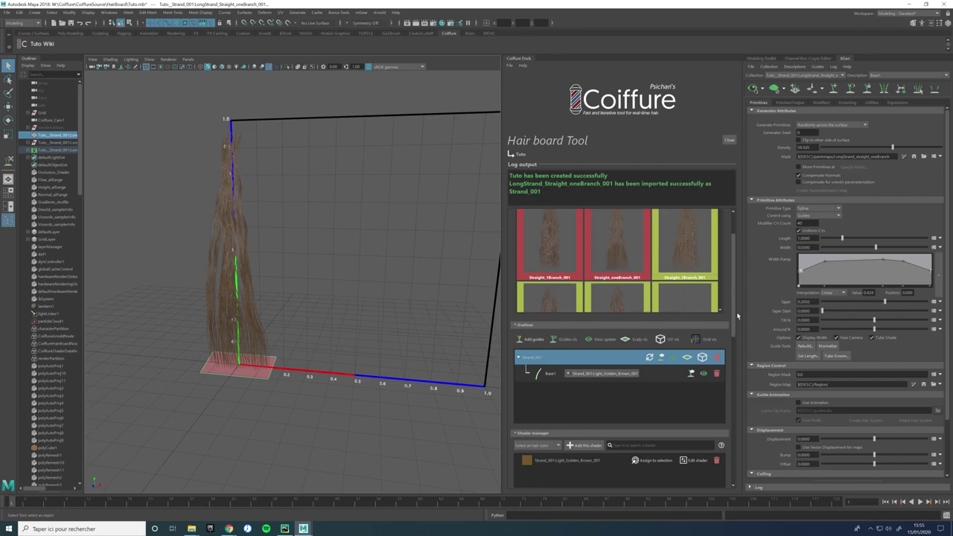
pyautogui.moveTo(737, 315); pyautogui.dragTo(736, 315)
pyautogui.click(327, 279)
pyautogui.keyDown('alt'); pyautogui.moveTo(327, 278); pyautogui.dragTo(346, 292); pyautogui.keyUp('alt')
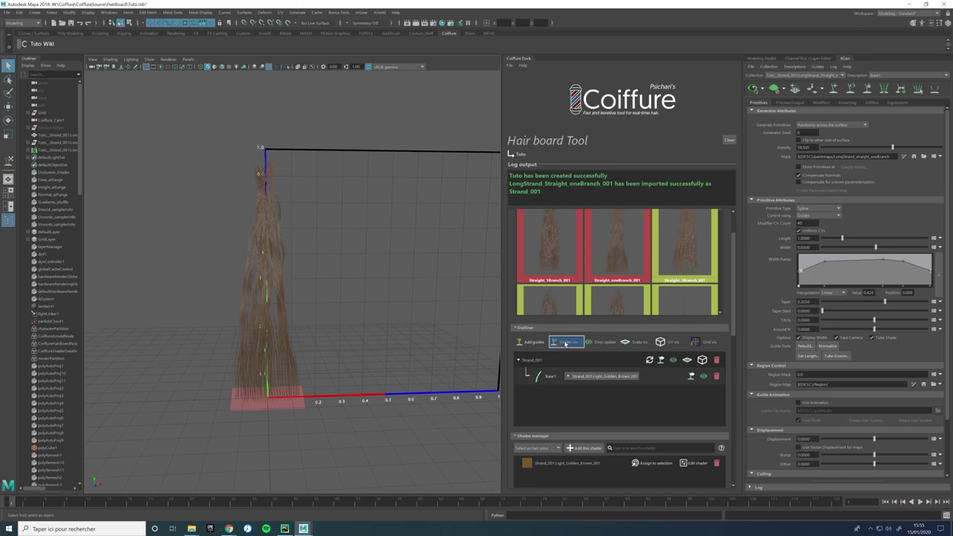
pyautogui.click(662, 360)
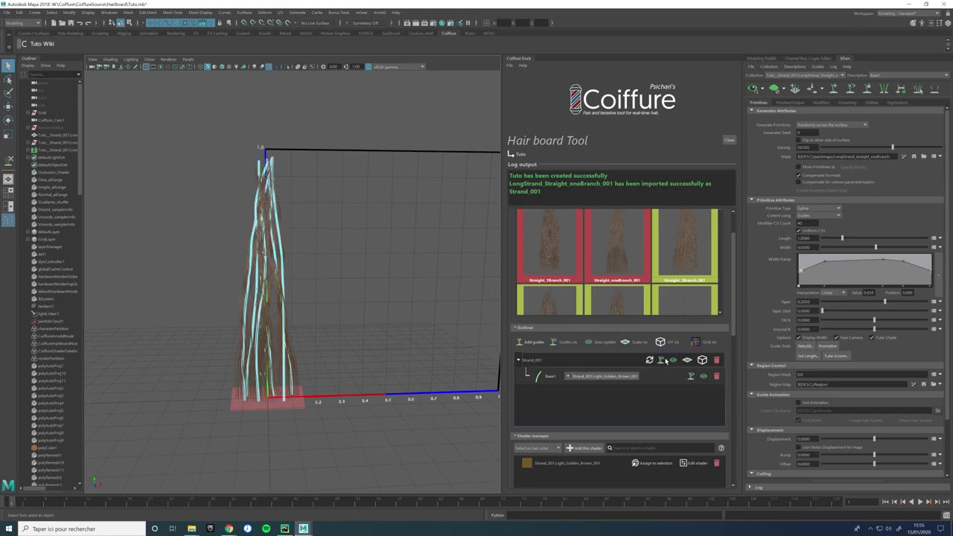
# Step: Select the outer guide on the strand's left side and scale it shorter
pyautogui.click(265, 197)
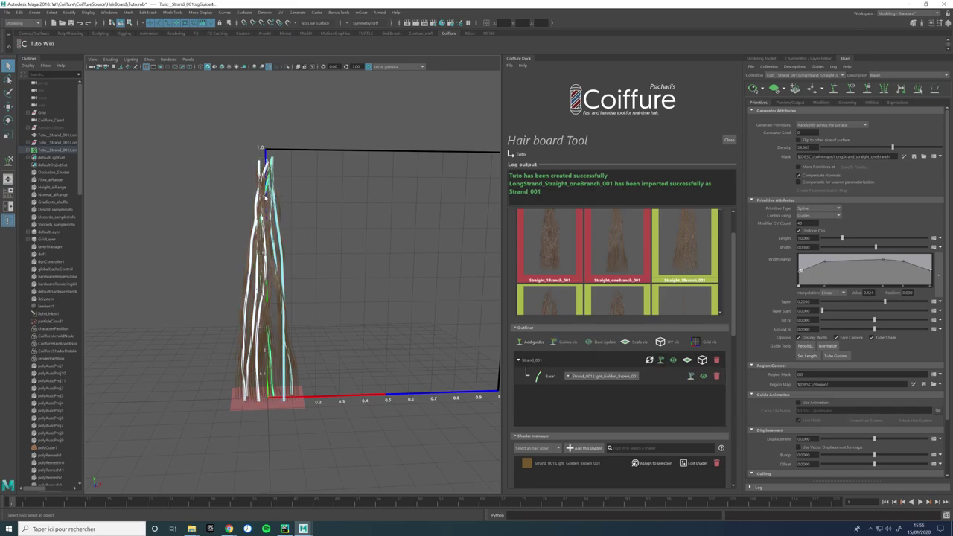
pyautogui.press('r')
pyautogui.moveTo(276, 395); pyautogui.dragTo(268, 395)
pyautogui.moveTo(230, 259); pyautogui.dragTo(253, 280)
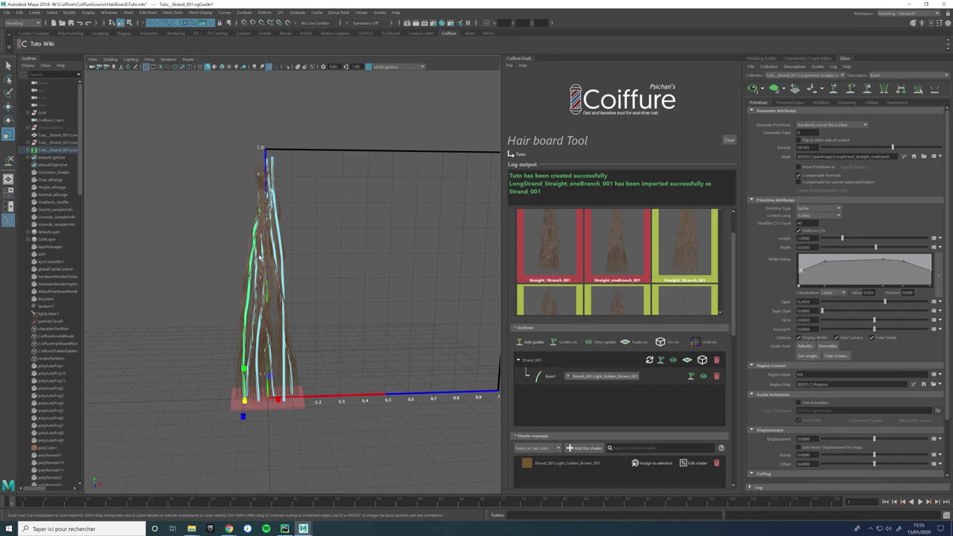
pyautogui.hotkey('alt', 'z')
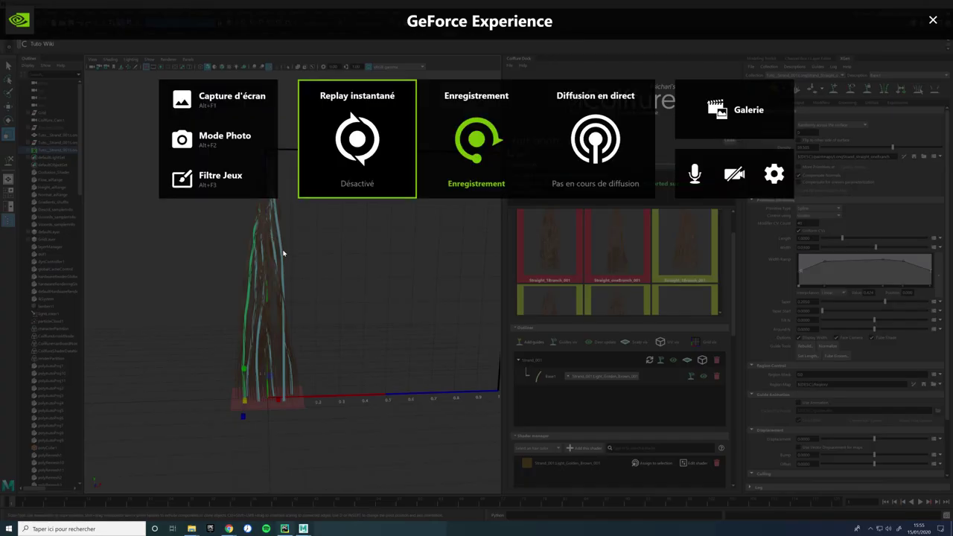
pyautogui.hotkey('alt', 'z')
# Step: Sculpt the shortened outer guide on the strand's left side so that it bends outward
pyautogui.press('y')
pyautogui.moveTo(269, 279); pyautogui.dragTo(256, 262)
pyautogui.moveTo(265, 306); pyautogui.dragTo(262, 188)
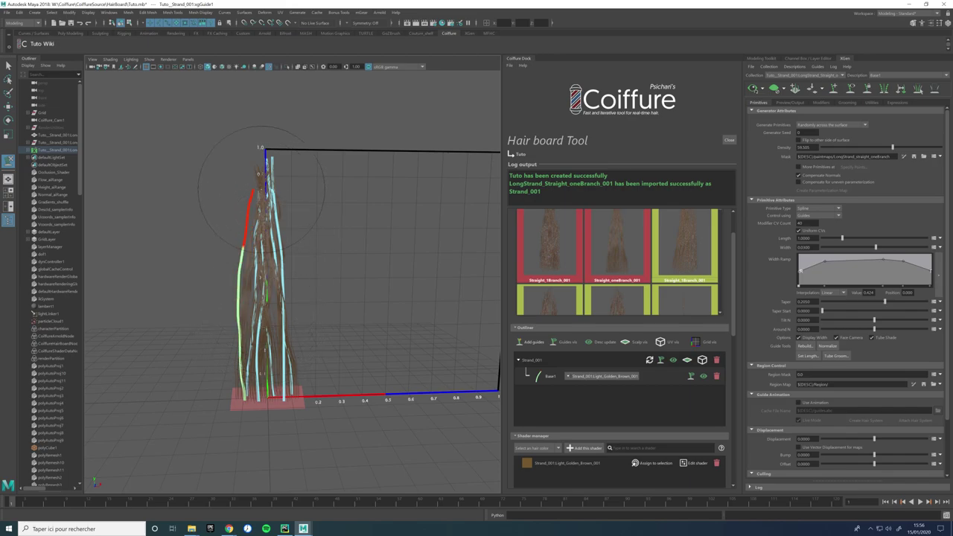
# Step: Select the outer guide on the strand's right side and sculpt its upper part outward
pyautogui.press('w')
pyautogui.click(276, 176)
pyautogui.press('y')
pyautogui.moveTo(280, 179); pyautogui.dragTo(304, 175)
pyautogui.keyDown('alt'); pyautogui.moveTo(372, 312); pyautogui.dragTo(345, 322); pyautogui.keyUp('alt')
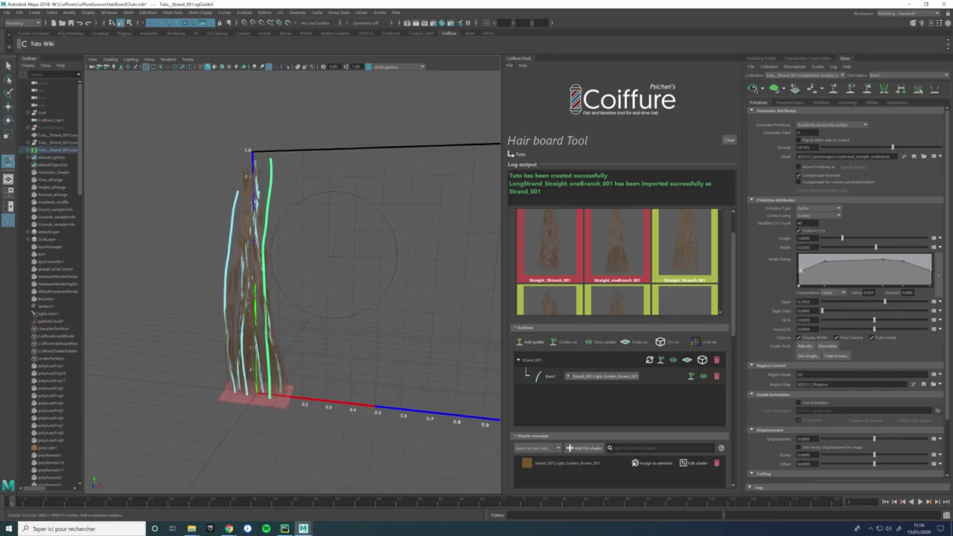
pyautogui.press('w')
pyautogui.keyDown('alt'); pyautogui.moveTo(344, 322); pyautogui.dragTo(375, 315, button='middle'); pyautogui.keyUp('alt')
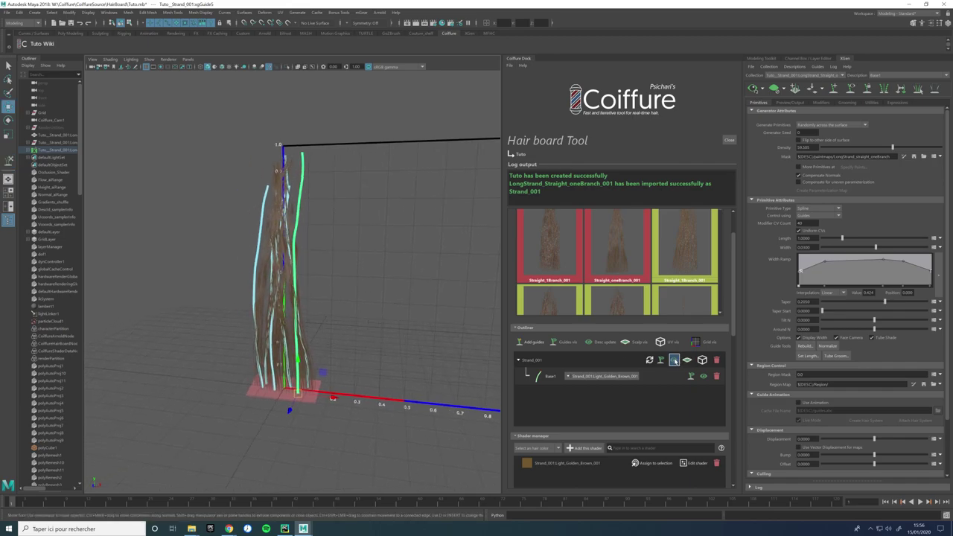
pyautogui.keyDown('alt'); pyautogui.moveTo(451, 306); pyautogui.dragTo(362, 276); pyautogui.keyUp('alt')
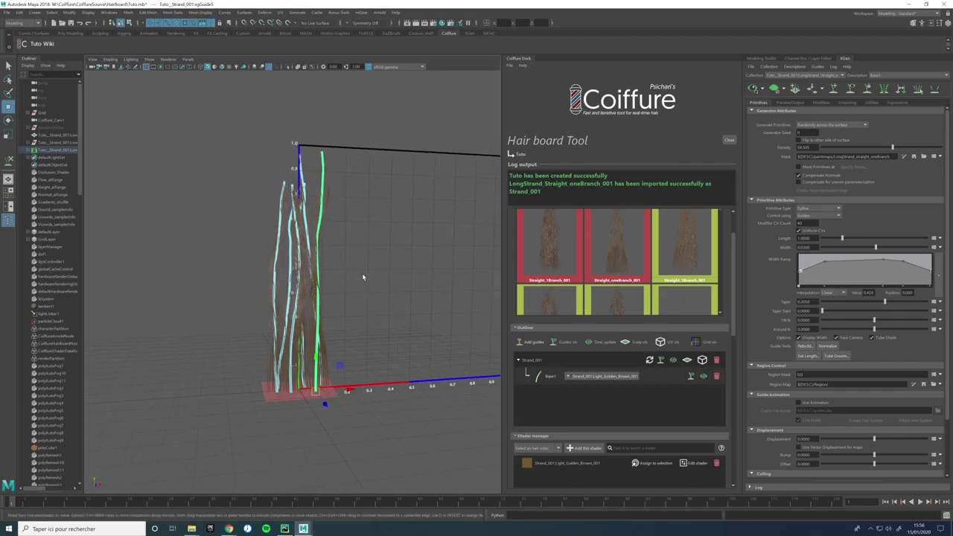
# Step: Hide the guides of Strand_001 so that only the hair strands are displayed
pyautogui.click(564, 342)
pyautogui.keyDown('alt'); pyautogui.moveTo(376, 246); pyautogui.dragTo(340, 242); pyautogui.keyUp('alt')
pyautogui.keyDown('alt'); pyautogui.moveTo(340, 242); pyautogui.dragTo(349, 293, button='right'); pyautogui.keyUp('alt')
pyautogui.keyDown('alt'); pyautogui.moveTo(349, 293); pyautogui.dragTo(334, 303, button='middle'); pyautogui.keyUp('alt')
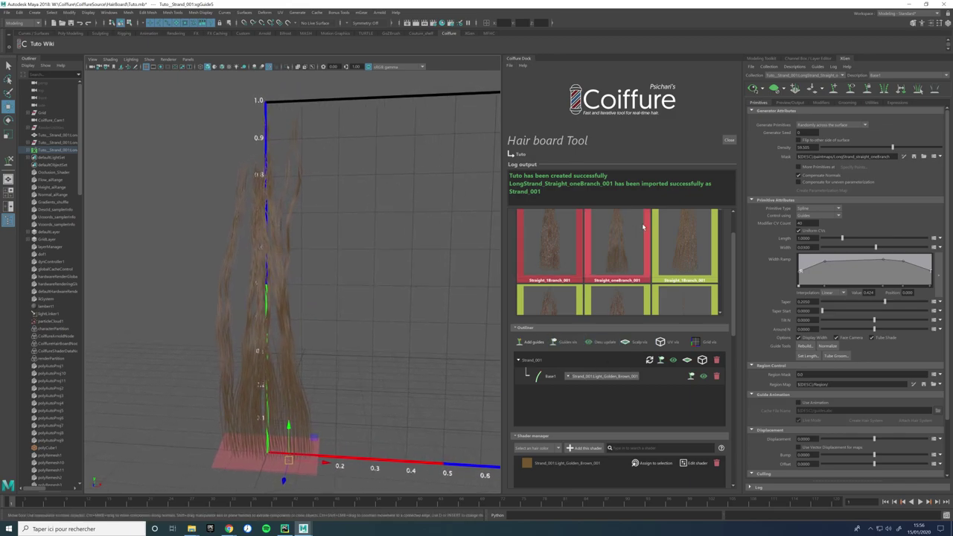
# Step: Set the Base1 description's density to about 45.5 and width to 0.03, updating the strand preview
pyautogui.moveTo(888, 154); pyautogui.dragTo(856, 154)
pyautogui.keyDown('alt'); pyautogui.moveTo(472, 320); pyautogui.dragTo(436, 297); pyautogui.keyUp('alt')
pyautogui.click(599, 342)
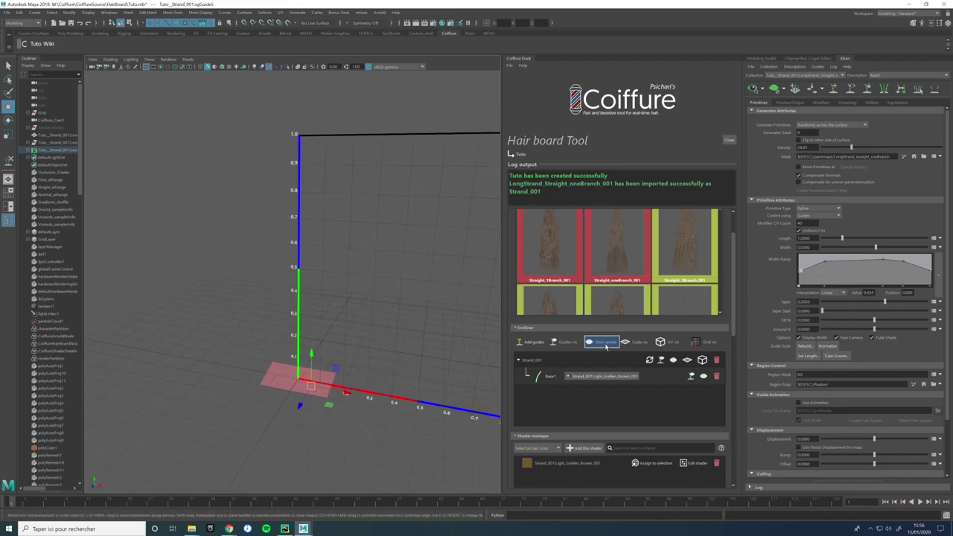
pyautogui.moveTo(853, 147); pyautogui.dragTo(876, 148)
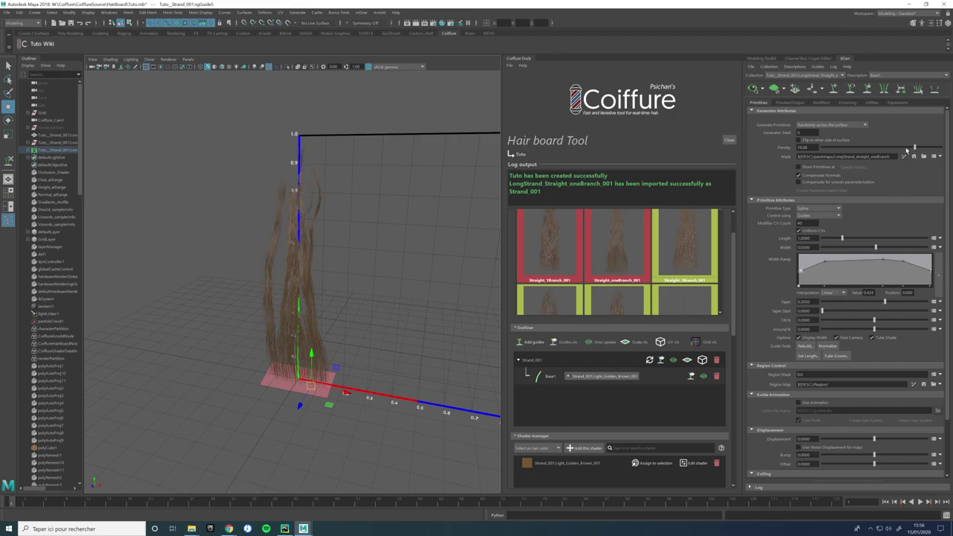
pyautogui.keyDown('alt'); pyautogui.moveTo(447, 320); pyautogui.dragTo(326, 340); pyautogui.keyUp('alt')
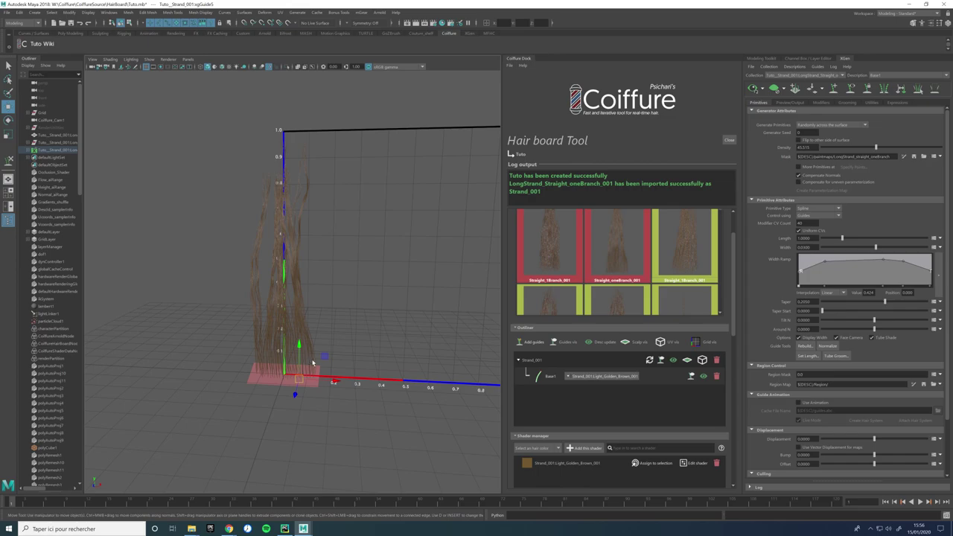
pyautogui.moveTo(333, 328)
pyautogui.keyDown('alt'); pyautogui.mouseDown()
pyautogui.moveTo(363, 317)
pyautogui.moveTo(332, 338)
pyautogui.moveTo(342, 315)
pyautogui.mouseUp(); pyautogui.keyUp('alt')
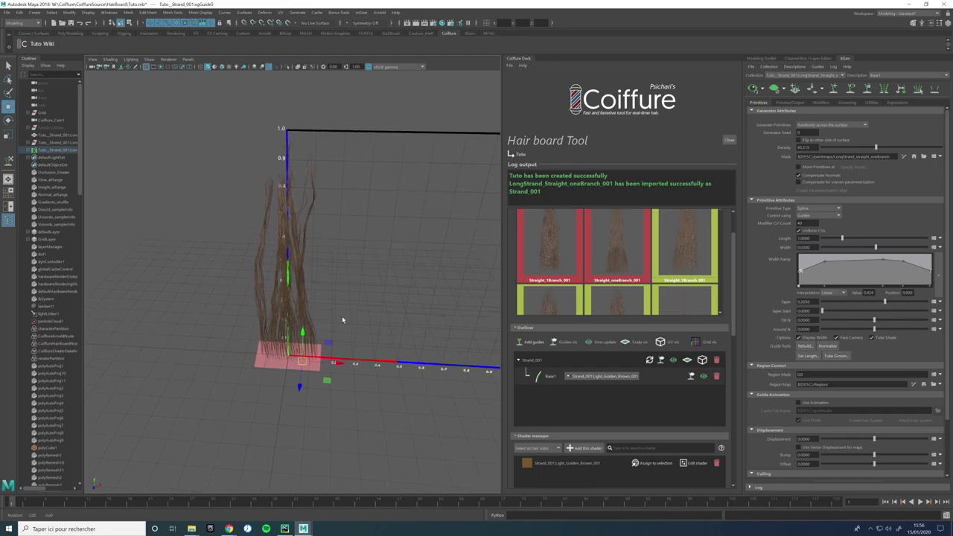
pyautogui.moveTo(874, 248); pyautogui.dragTo(876, 248)
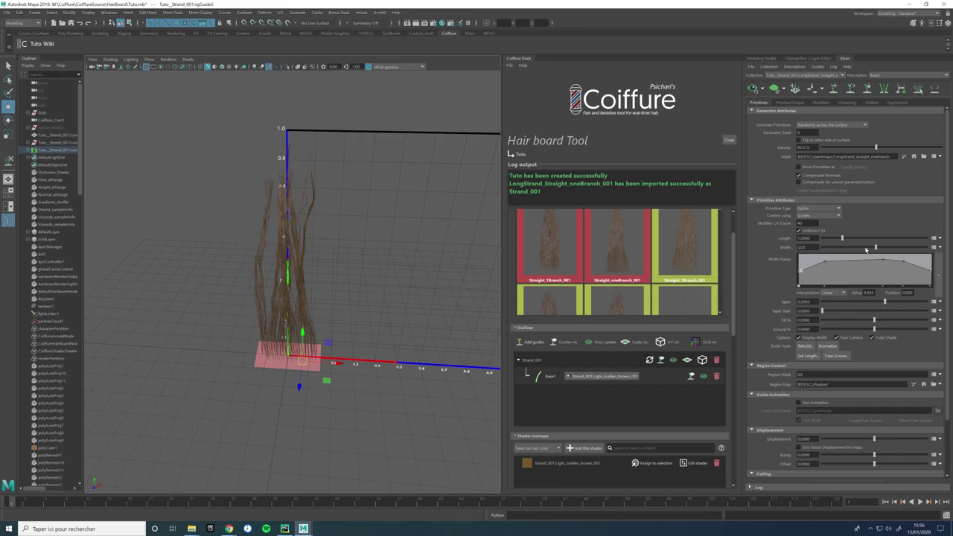
# Step: Set the Noise modifier's X to 1.92, Y to 2.445 and Z to 1.655, and review the Clumping1 modifier's settings
pyautogui.click(826, 103)
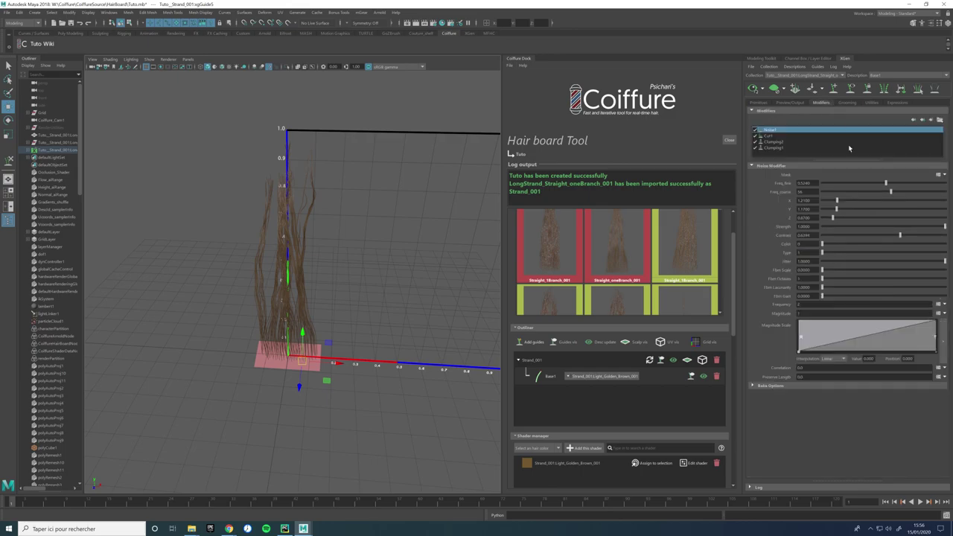
pyautogui.click(771, 137)
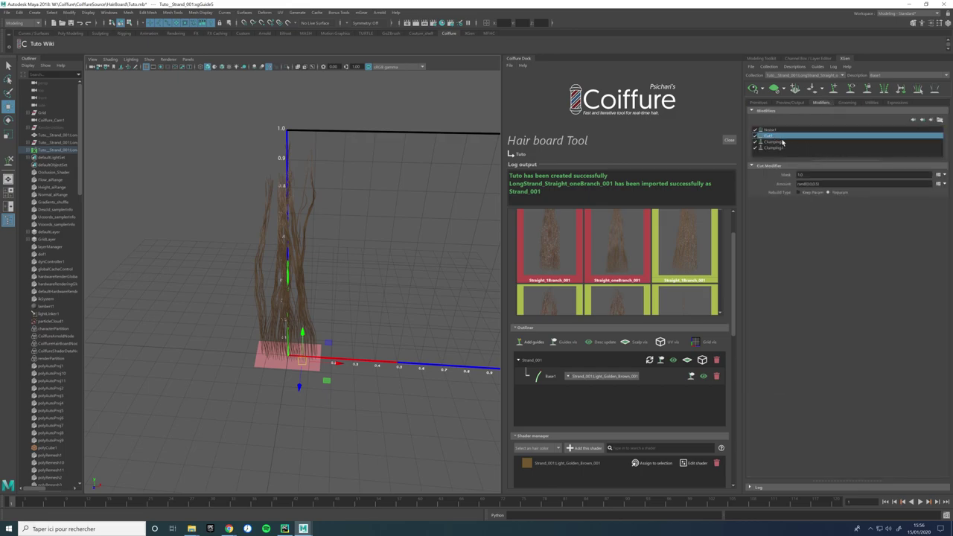
pyautogui.click(770, 130)
pyautogui.moveTo(837, 202)
pyautogui.mouseDown()
pyautogui.moveTo(853, 203)
pyautogui.moveTo(842, 218)
pyautogui.mouseUp()
pyautogui.keyDown('alt'); pyautogui.moveTo(375, 195); pyautogui.dragTo(385, 227); pyautogui.keyUp('alt')
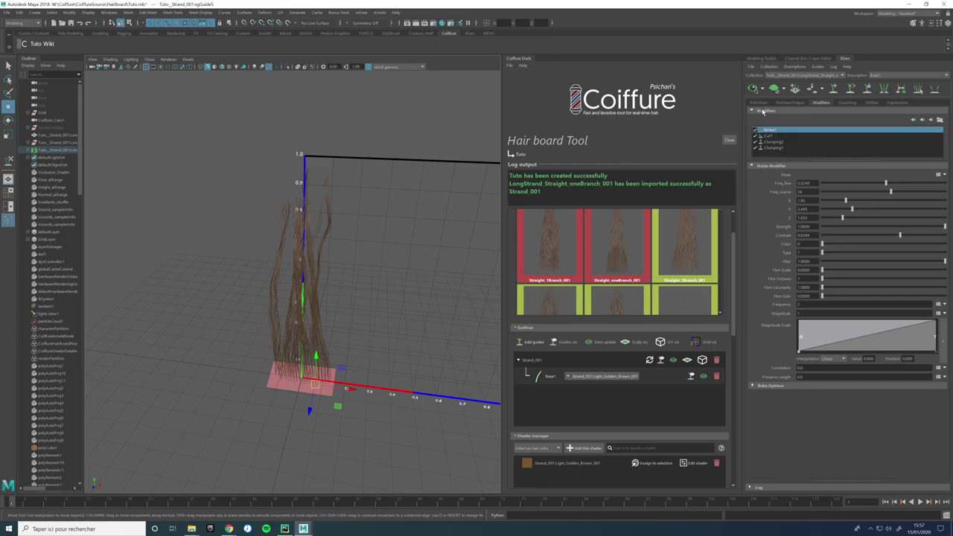
pyautogui.click(775, 147)
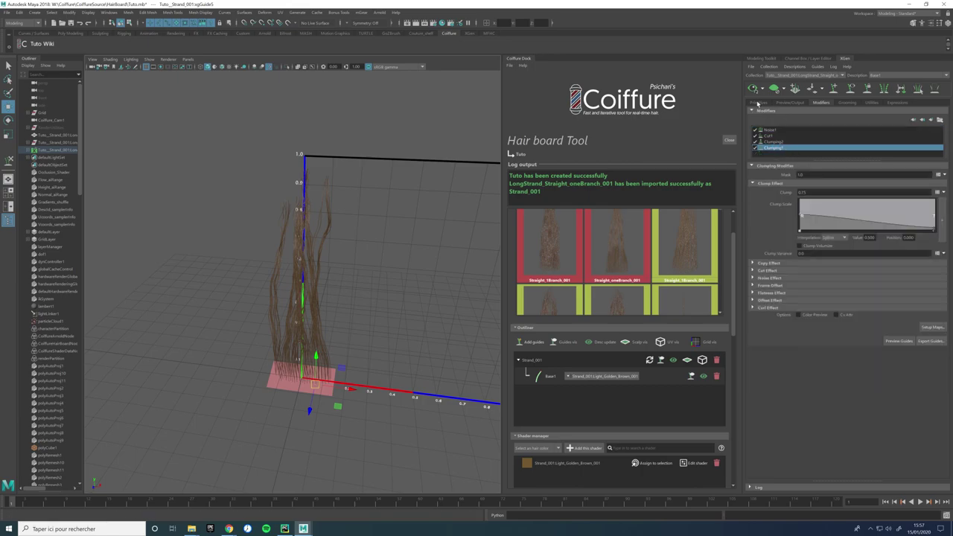
pyautogui.click(758, 103)
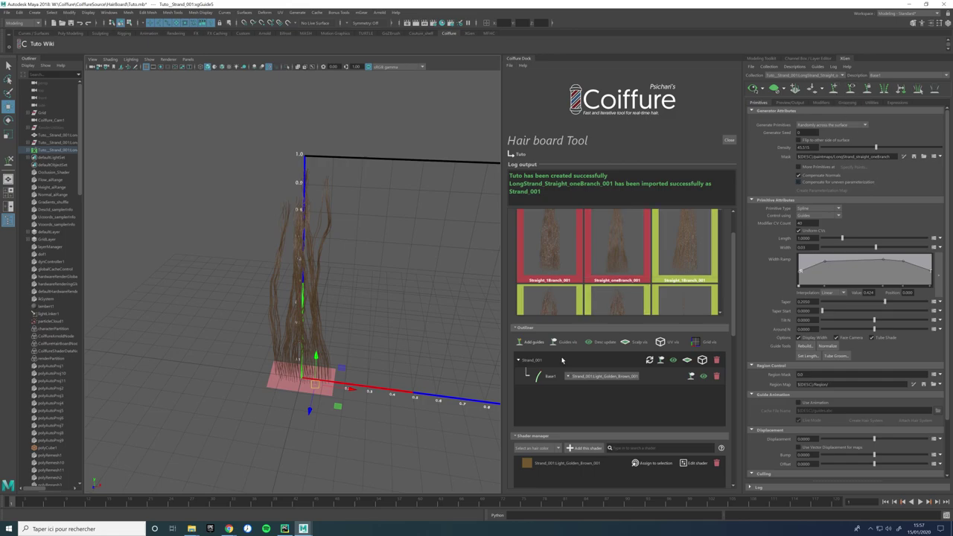
# Step: Display the guides of Strand_001 and add a new guide near the right edge of its scalp
pyautogui.click(533, 343)
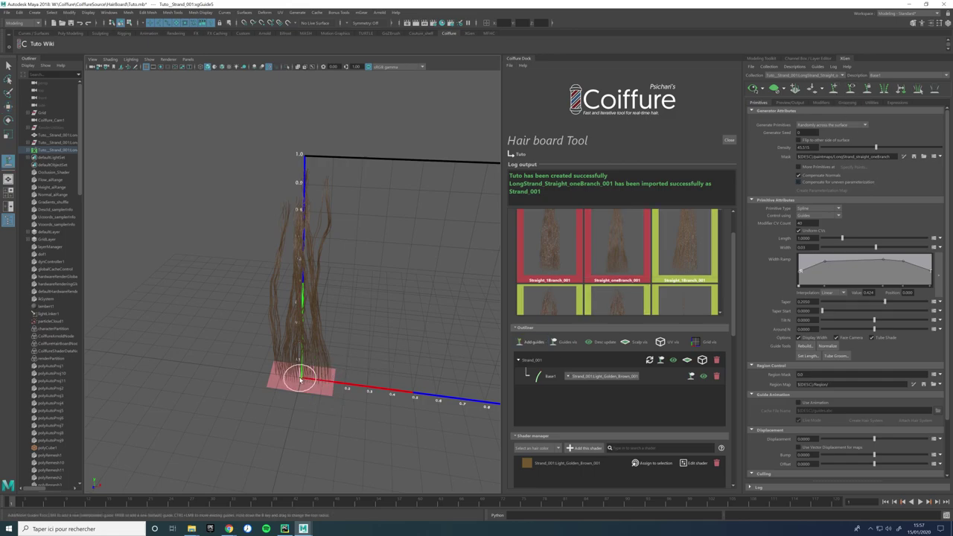
pyautogui.keyDown('alt'); pyautogui.moveTo(299, 378); pyautogui.dragTo(304, 356, button='middle'); pyautogui.keyUp('alt')
pyautogui.keyDown('alt'); pyautogui.moveTo(319, 365); pyautogui.dragTo(322, 364); pyautogui.keyUp('alt')
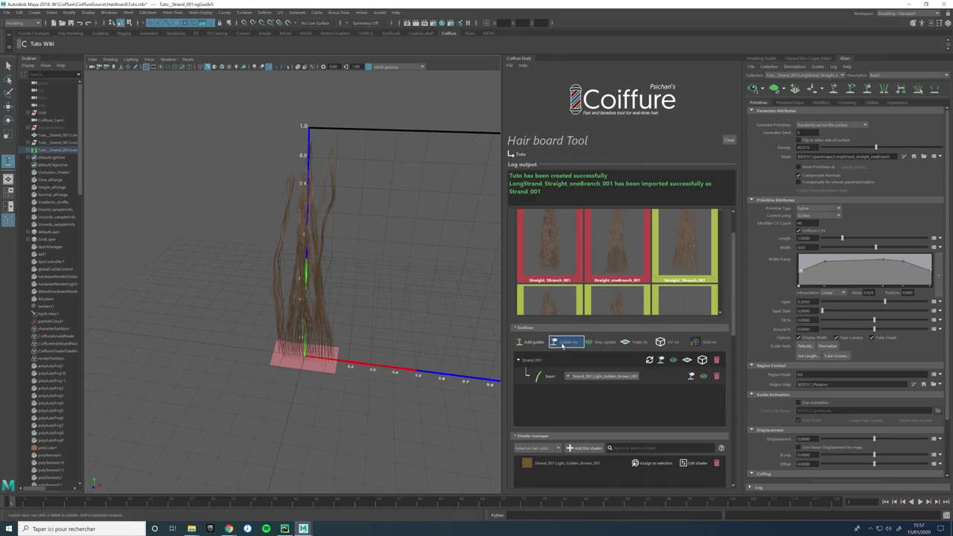
pyautogui.click(585, 343)
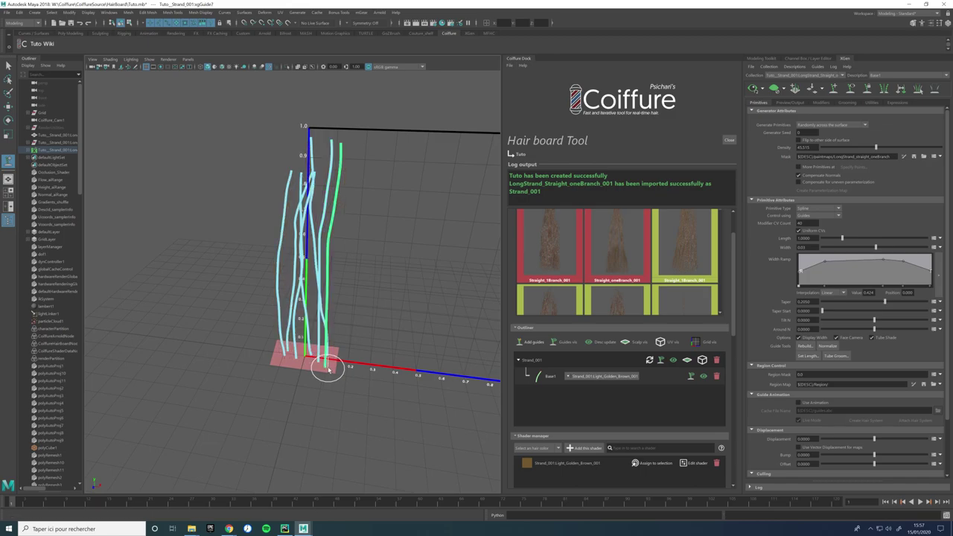
pyautogui.keyDown('alt'); pyautogui.moveTo(324, 366); pyautogui.dragTo(353, 326); pyautogui.keyUp('alt')
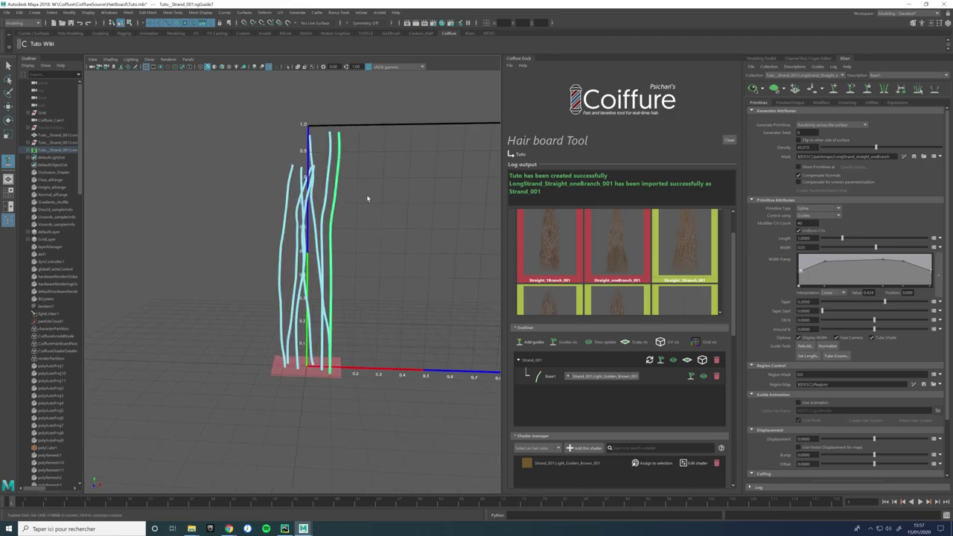
# Step: Sculpt the new guide into a loop curling away from the strand's right side, and deselect it
pyautogui.moveTo(361, 167)
pyautogui.mouseDown()
pyautogui.moveTo(402, 195)
pyautogui.moveTo(433, 327)
pyautogui.moveTo(418, 414)
pyautogui.mouseUp()
pyautogui.keyDown('alt'); pyautogui.moveTo(465, 300); pyautogui.dragTo(455, 288); pyautogui.keyUp('alt')
pyautogui.press('w')
pyautogui.click(439, 255)
pyautogui.moveTo(438, 256)
pyautogui.keyDown('alt'); pyautogui.mouseDown()
pyautogui.moveTo(467, 293)
pyautogui.moveTo(260, 255)
pyautogui.moveTo(300, 252)
pyautogui.mouseUp(); pyautogui.keyUp('alt')
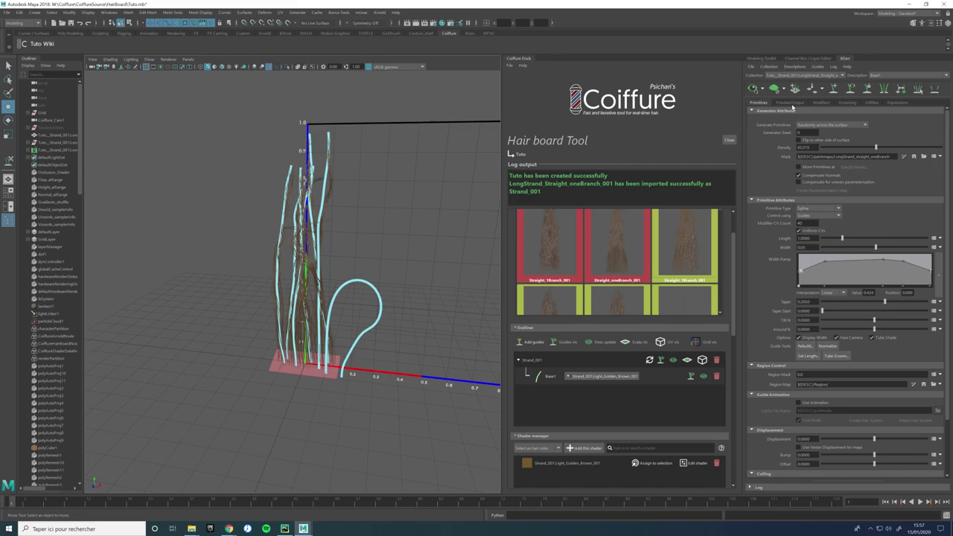
# Step: Regenerate the Clumping1 modifier's maps with points taken from the guides, and save them
pyautogui.click(822, 103)
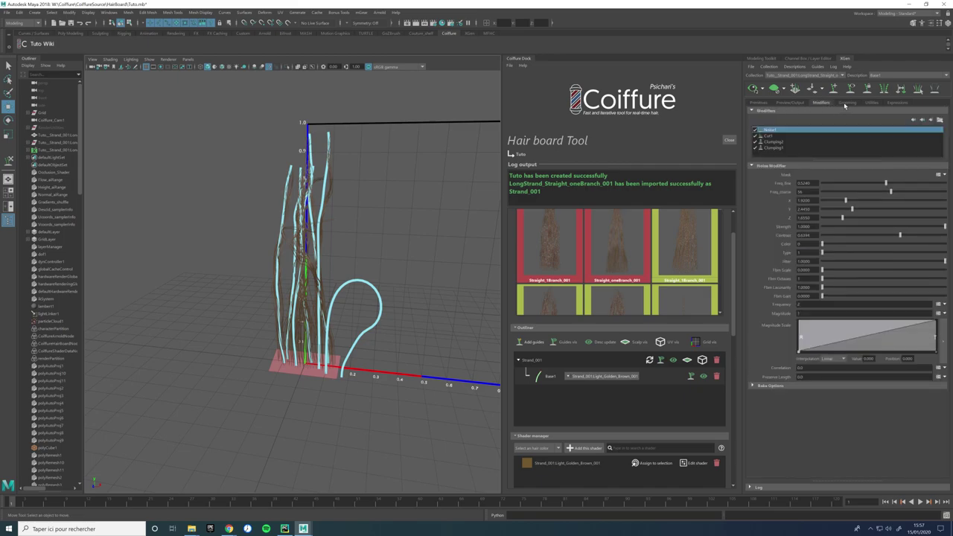
pyautogui.click(797, 148)
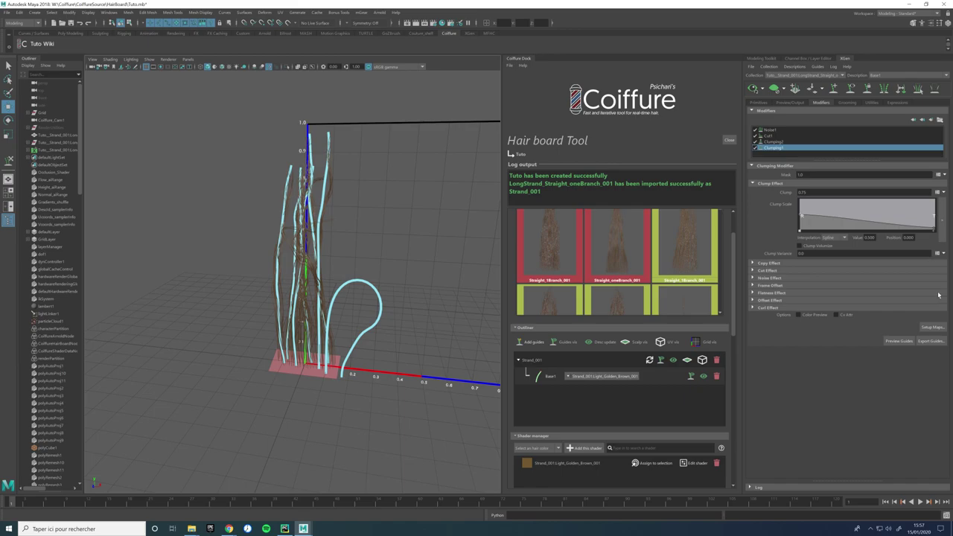
pyautogui.click(931, 327)
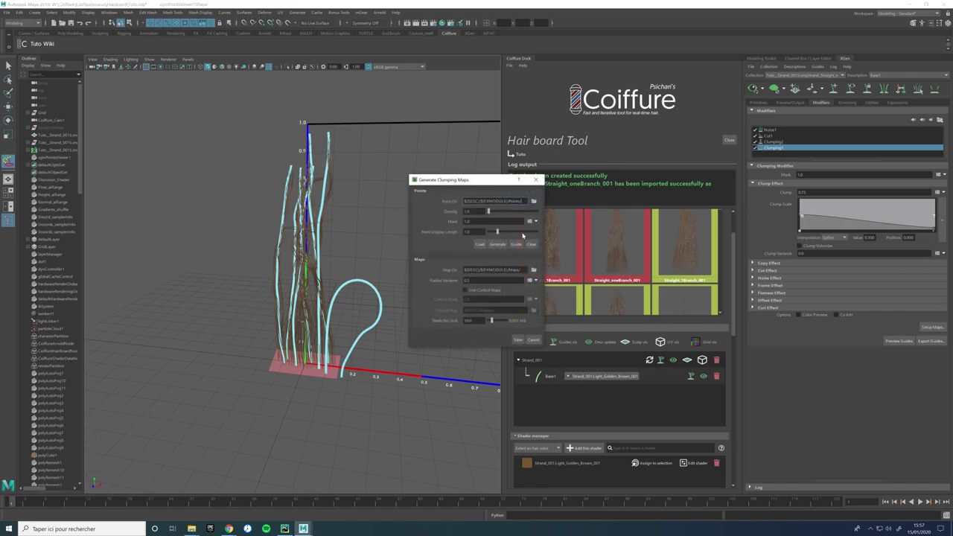
pyautogui.click(517, 247)
pyautogui.click(517, 339)
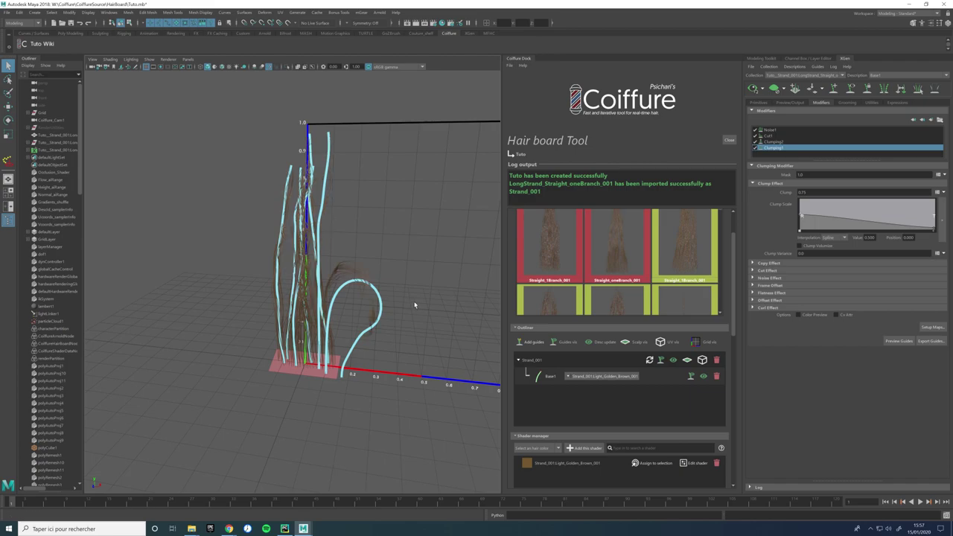
# Step: Sculpt the looped guide on the strand's right side into an S-shaped curve and update the description
pyautogui.keyDown('alt'); pyautogui.moveTo(377, 253); pyautogui.dragTo(390, 239); pyautogui.keyUp('alt')
pyautogui.click(374, 345)
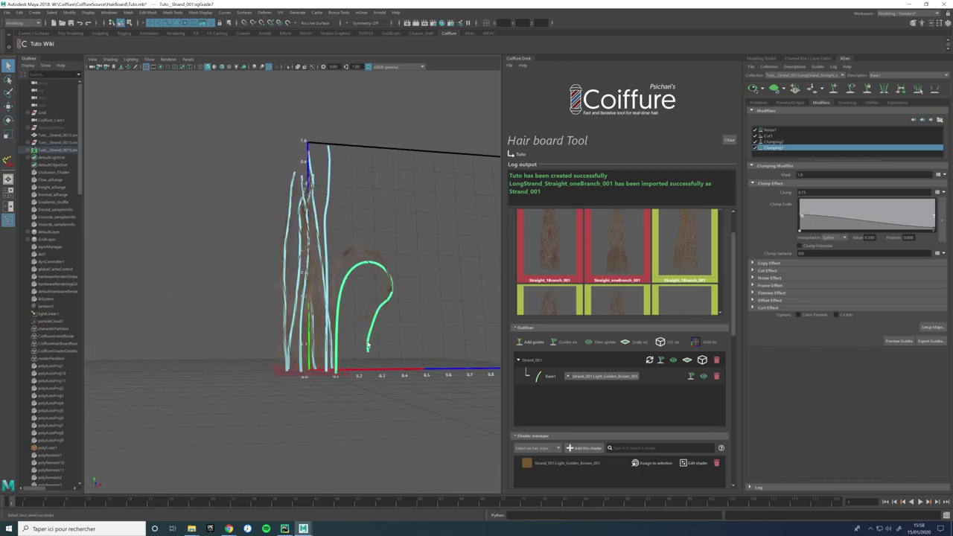
pyautogui.press('y')
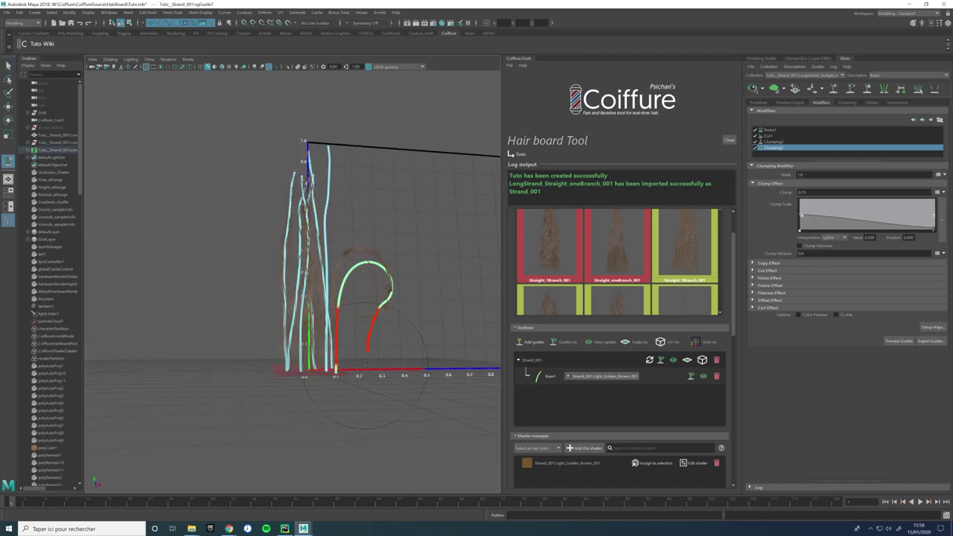
pyautogui.click(366, 347)
pyautogui.moveTo(370, 327)
pyautogui.mouseDown()
pyautogui.moveTo(357, 333)
pyautogui.moveTo(398, 328)
pyautogui.moveTo(439, 280)
pyautogui.moveTo(413, 265)
pyautogui.moveTo(415, 249)
pyautogui.moveTo(290, 242)
pyautogui.moveTo(308, 242)
pyautogui.moveTo(325, 363)
pyautogui.mouseUp()
pyautogui.click(604, 342)
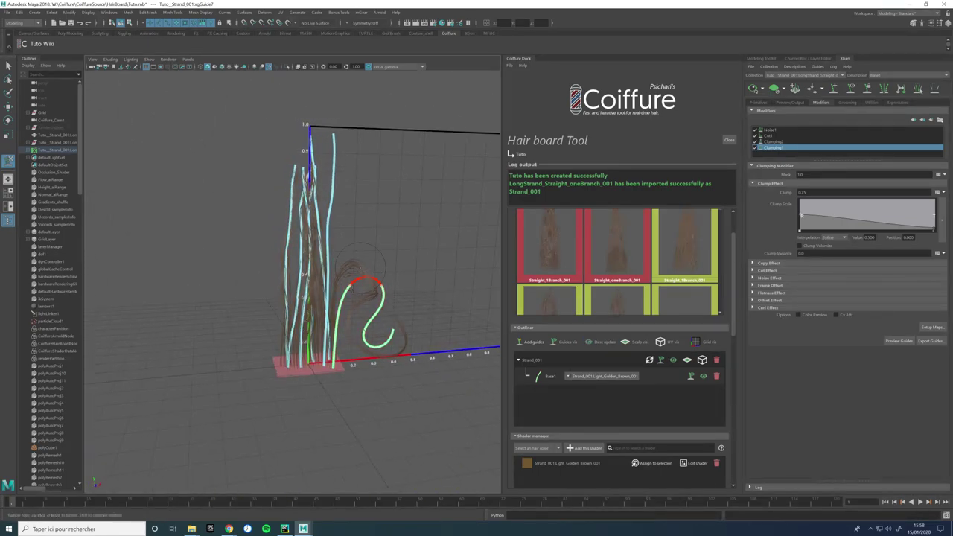
# Step: Select Strand_001 and move it along the board's base toward the right side, deselecting it when placed
pyautogui.click(521, 362)
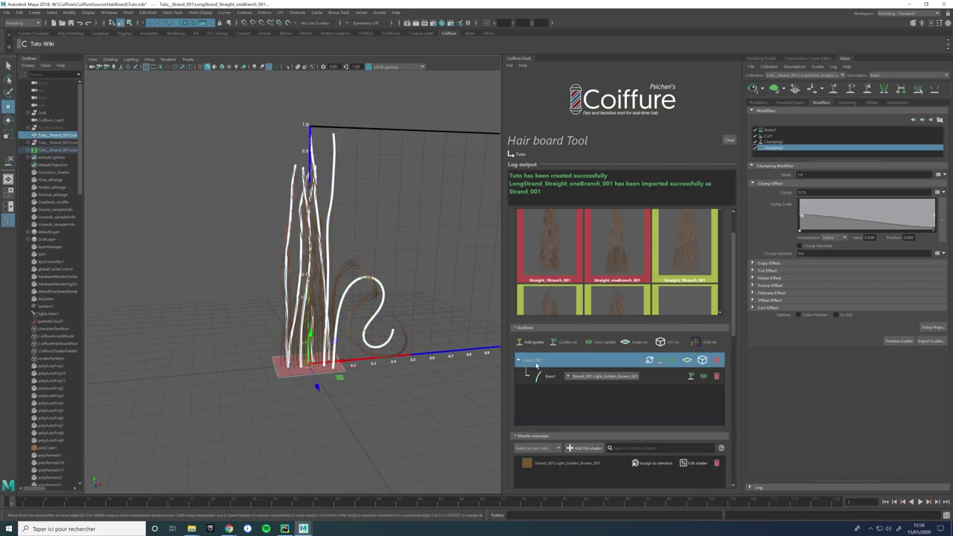
pyautogui.press('f')
pyautogui.moveTo(382, 339); pyautogui.dragTo(423, 342)
pyautogui.click(300, 337)
pyautogui.click(419, 279)
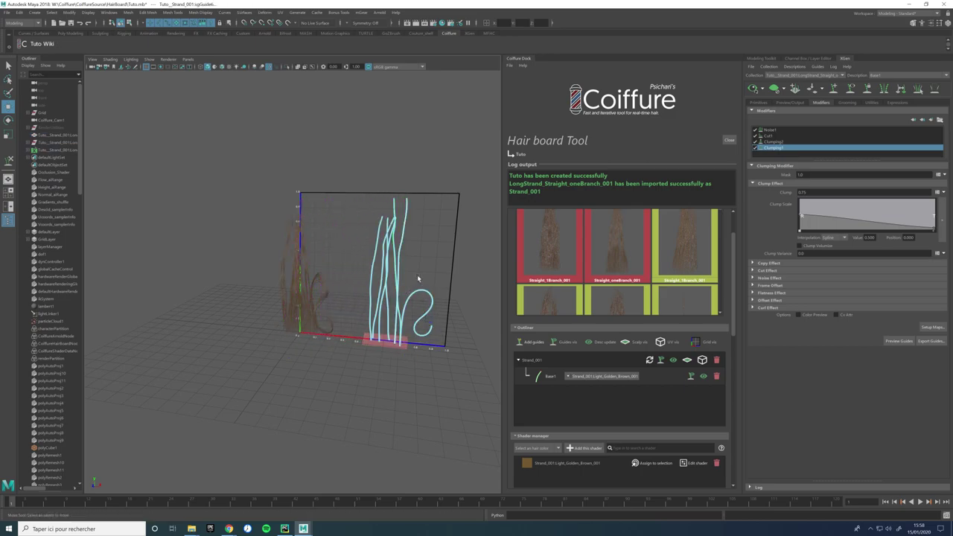
# Step: Add another guide at the left edge of the Strand_001 scalp
pyautogui.keyDown('alt'); pyautogui.moveTo(419, 278); pyautogui.dragTo(342, 249, button='middle'); pyautogui.keyUp('alt')
pyautogui.moveTo(342, 248)
pyautogui.keyDown('alt'); pyautogui.mouseDown()
pyautogui.moveTo(342, 261)
pyautogui.moveTo(336, 237)
pyautogui.mouseUp(); pyautogui.keyUp('alt')
pyautogui.moveTo(337, 242); pyautogui.dragTo(334, 221, button='right')
pyautogui.keyDown('alt'); pyautogui.moveTo(334, 221); pyautogui.dragTo(338, 238); pyautogui.keyUp('alt')
pyautogui.keyDown('alt'); pyautogui.moveTo(338, 238); pyautogui.dragTo(365, 301, button='right'); pyautogui.keyUp('alt')
pyautogui.keyDown('alt'); pyautogui.moveTo(365, 301); pyautogui.dragTo(369, 248, button='middle'); pyautogui.keyUp('alt')
pyautogui.scroll(3, 369, 249)
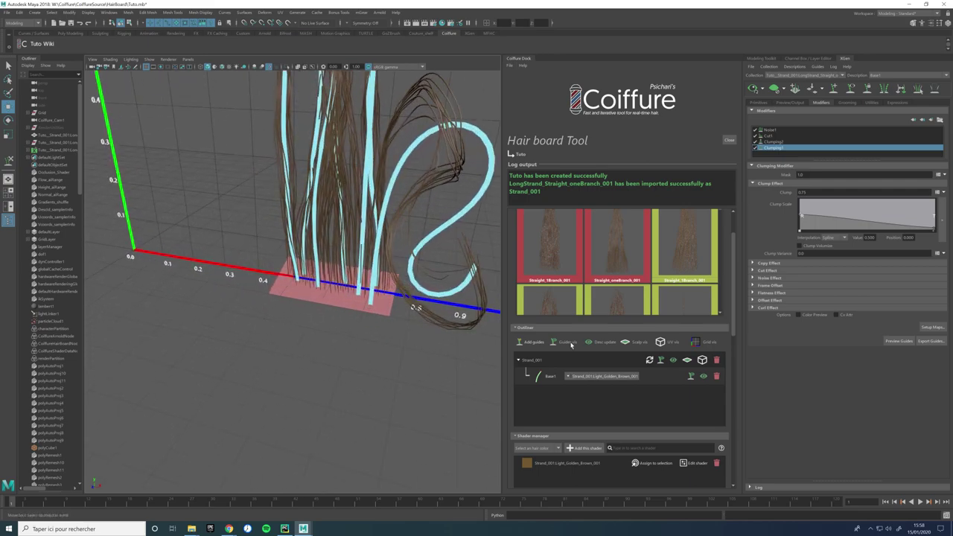
pyautogui.click(532, 342)
pyautogui.click(280, 283)
pyautogui.scroll(-4, 249, 242)
pyautogui.keyDown('alt'); pyautogui.moveTo(293, 244); pyautogui.dragTo(319, 286, button='middle'); pyautogui.keyUp('alt')
pyautogui.keyDown('alt'); pyautogui.moveTo(319, 287); pyautogui.dragTo(348, 227); pyautogui.keyUp('alt')
# Step: Sculpt the new left guide into a wave reaching across to the left side of the board
pyautogui.press('y')
pyautogui.moveTo(327, 128)
pyautogui.mouseDown()
pyautogui.moveTo(165, 392)
pyautogui.moveTo(47, 360)
pyautogui.mouseUp()
pyautogui.moveTo(249, 249)
pyautogui.mouseDown()
pyautogui.moveTo(253, 278)
pyautogui.moveTo(218, 285)
pyautogui.moveTo(253, 298)
pyautogui.moveTo(249, 305)
pyautogui.moveTo(277, 298)
pyautogui.moveTo(297, 320)
pyautogui.moveTo(204, 318)
pyautogui.mouseUp()
pyautogui.press('w')
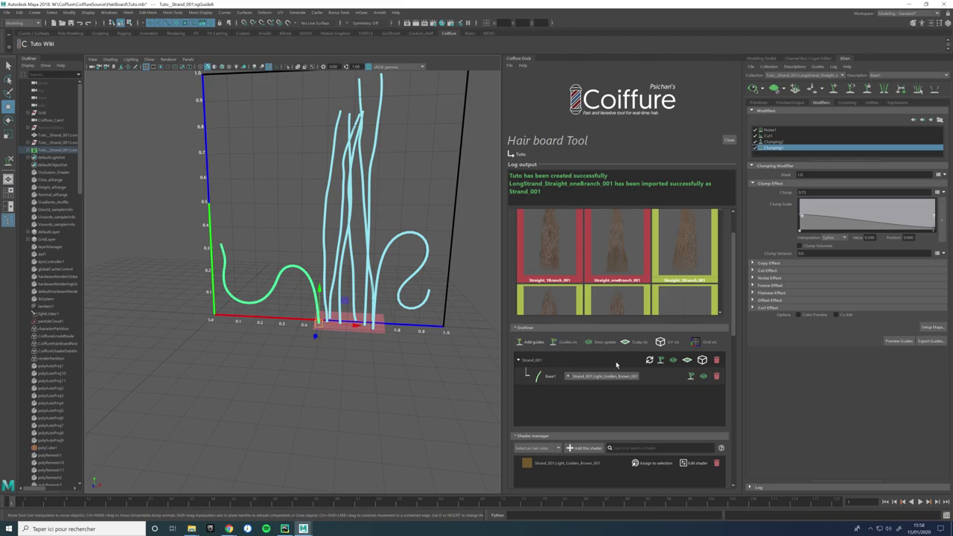
# Step: Rebuild the Clumping1 maps from the guides to include the wavy left guide, and save them
pyautogui.click(932, 326)
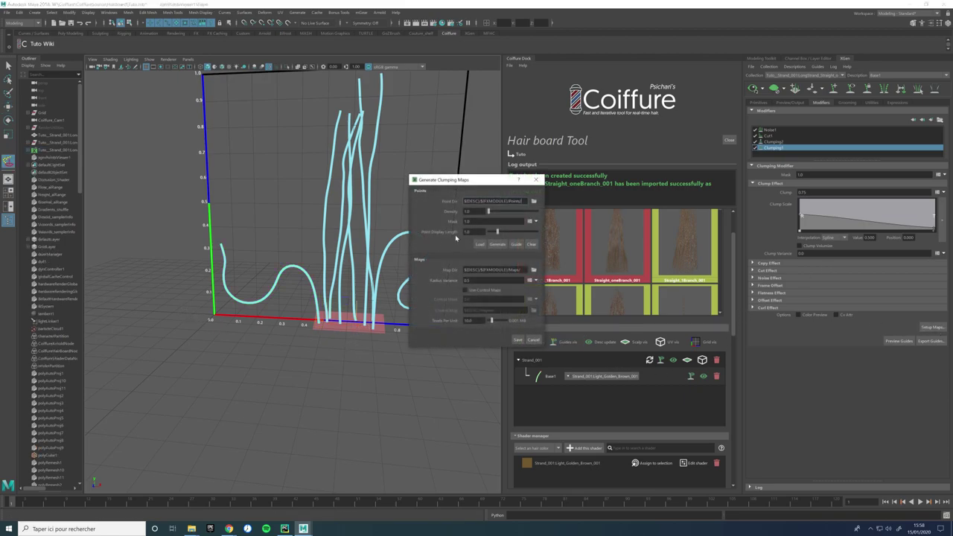
pyautogui.click(495, 244)
pyautogui.click(514, 246)
pyautogui.click(518, 340)
pyautogui.keyDown('alt'); pyautogui.moveTo(402, 326); pyautogui.dragTo(355, 290); pyautogui.keyUp('alt')
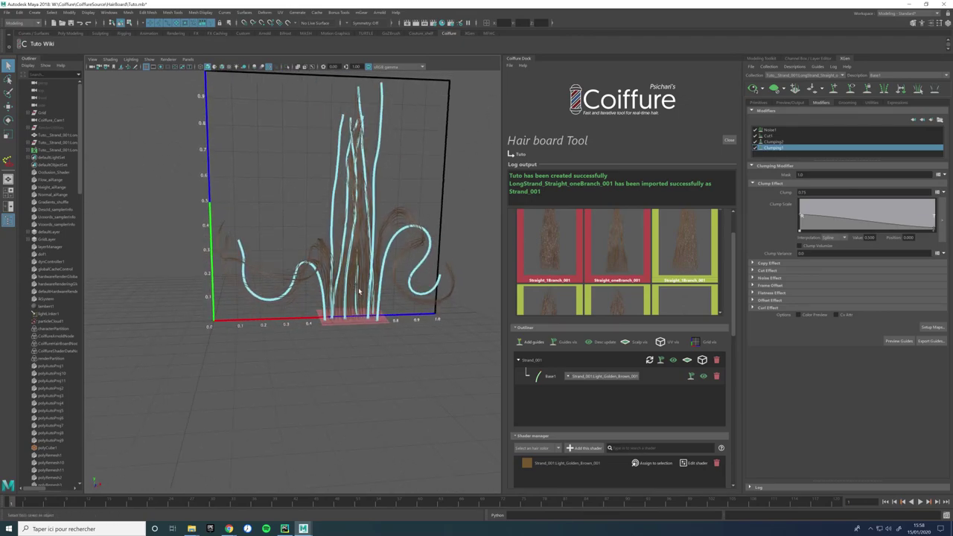
pyautogui.keyDown('alt'); pyautogui.moveTo(371, 262); pyautogui.dragTo(335, 291); pyautogui.keyUp('alt')
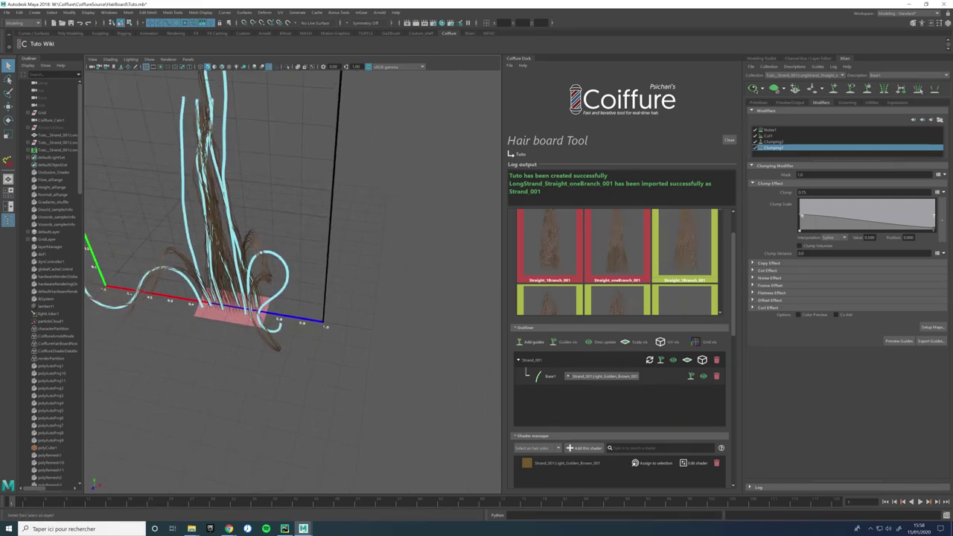
# Step: Open the primitive attributes of the Base1 description and examine the strand's roots on the scalp
pyautogui.click(755, 102)
pyautogui.keyDown('alt'); pyautogui.moveTo(259, 259); pyautogui.dragTo(297, 258); pyautogui.keyUp('alt')
pyautogui.scroll(3, 297, 258)
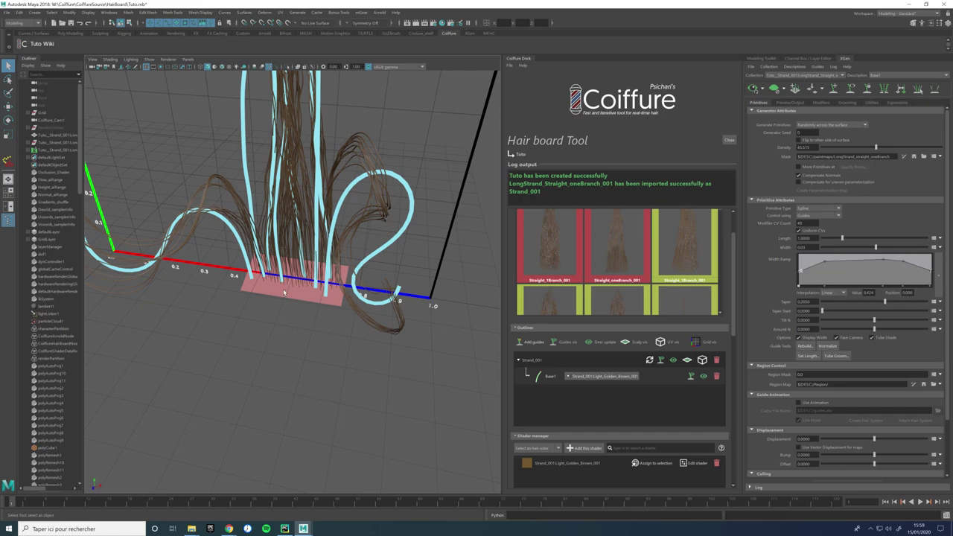
pyautogui.moveTo(736, 303); pyautogui.dragTo(740, 452)
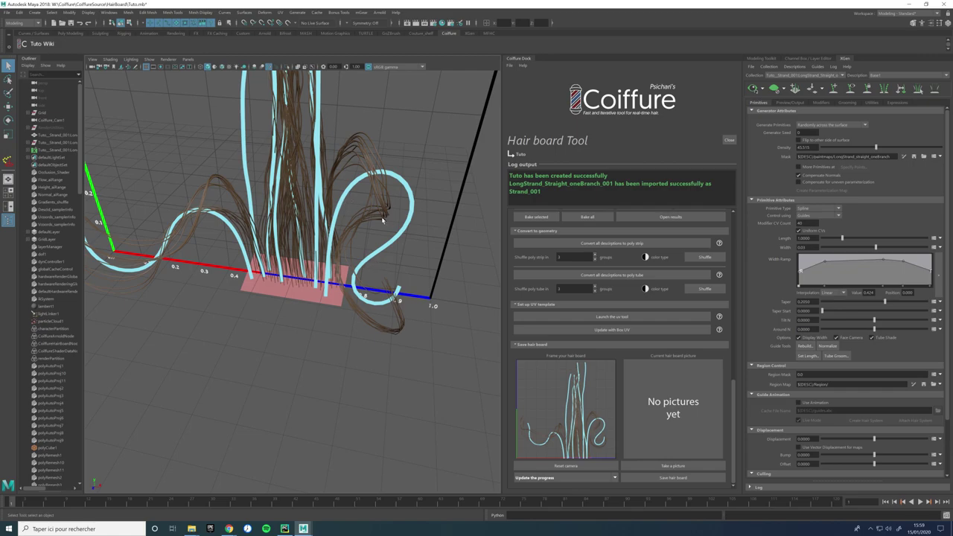
pyautogui.keyDown('alt'); pyautogui.moveTo(345, 212); pyautogui.dragTo(317, 254); pyautogui.keyUp('alt')
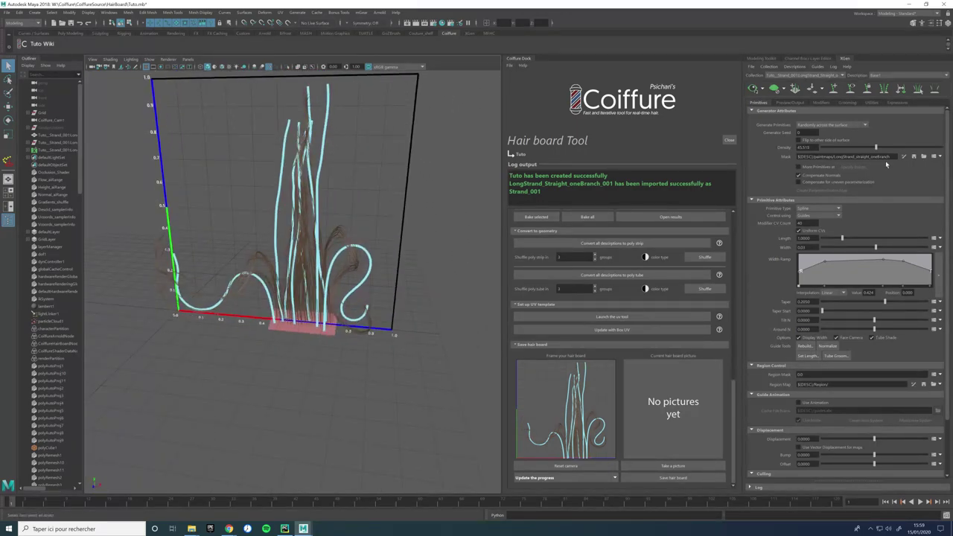
pyautogui.click(325, 336)
pyautogui.keyDown('alt'); pyautogui.moveTo(312, 338); pyautogui.dragTo(332, 355); pyautogui.keyUp('alt')
pyautogui.keyDown('alt'); pyautogui.moveTo(332, 355); pyautogui.dragTo(353, 410, button='right'); pyautogui.keyUp('alt')
pyautogui.keyDown('alt'); pyautogui.moveTo(352, 410); pyautogui.dragTo(353, 390); pyautogui.keyUp('alt')
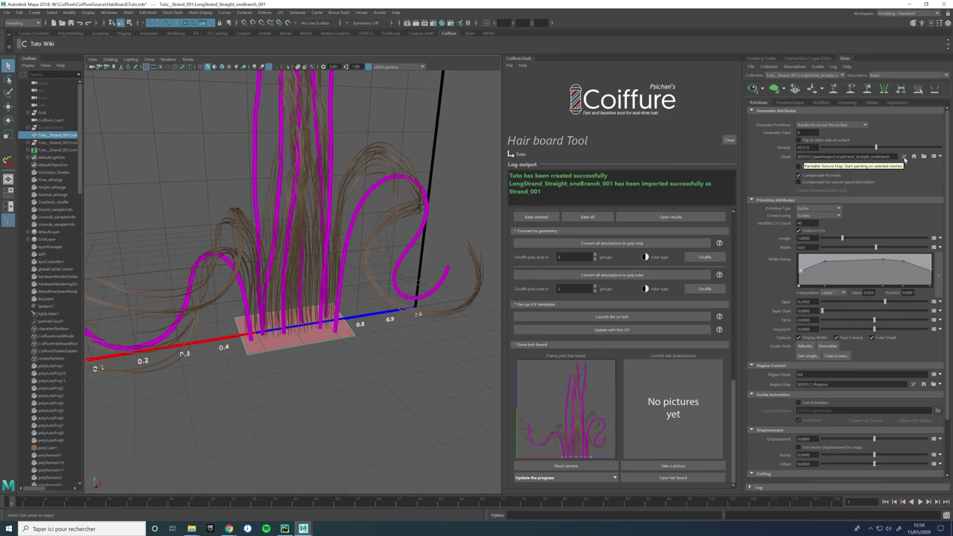
pyautogui.click(904, 159)
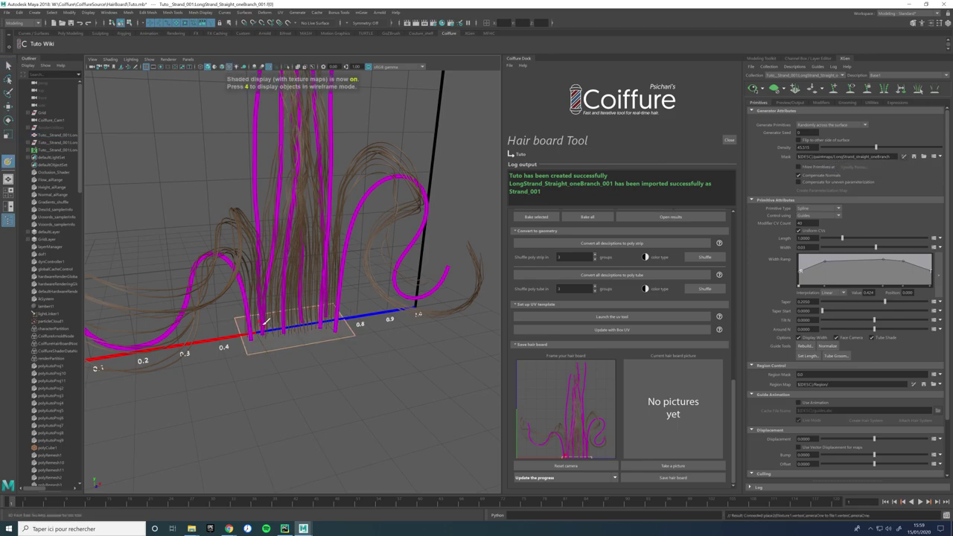
pyautogui.keyDown('alt'); pyautogui.moveTo(274, 339); pyautogui.dragTo(286, 356); pyautogui.keyUp('alt')
pyautogui.keyDown('alt'); pyautogui.moveTo(287, 356); pyautogui.dragTo(340, 404, button='right'); pyautogui.keyUp('alt')
pyautogui.keyDown('alt'); pyautogui.moveTo(340, 404); pyautogui.dragTo(316, 319); pyautogui.keyUp('alt')
pyautogui.moveTo(387, 316)
pyautogui.keyDown('alt'); pyautogui.mouseDown()
pyautogui.moveTo(376, 309)
pyautogui.moveTo(417, 295)
pyautogui.mouseUp(); pyautogui.keyUp('alt')
pyautogui.press('w')
# Step: Isolate the Strand_001 scalp in the viewport and start painting its density mask
pyautogui.click(455, 293)
pyautogui.click(434, 319)
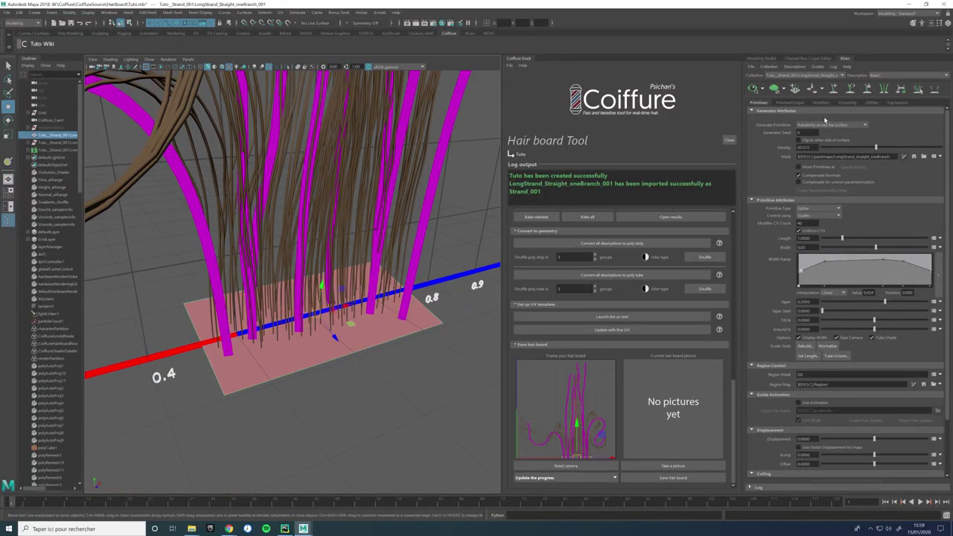
pyautogui.click(287, 67)
pyautogui.keyDown('alt'); pyautogui.moveTo(385, 200); pyautogui.dragTo(405, 208); pyautogui.keyUp('alt')
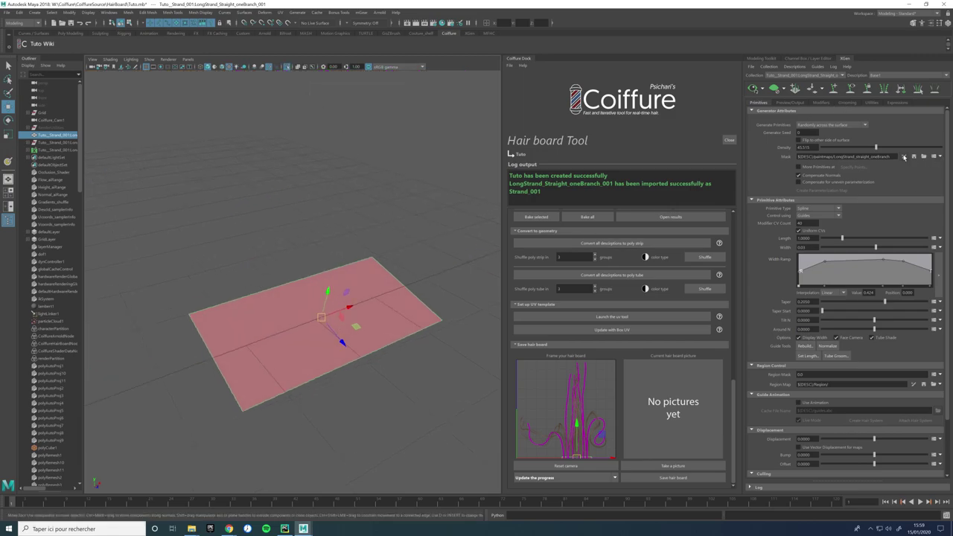
pyautogui.click(903, 158)
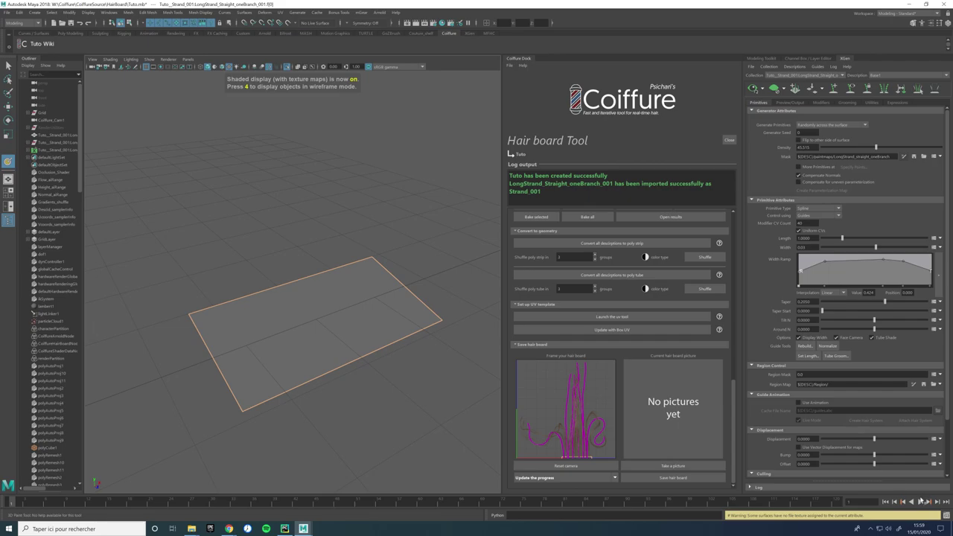
pyautogui.moveTo(296, 328)
pyautogui.mouseDown()
pyautogui.moveTo(261, 340)
pyautogui.moveTo(329, 319)
pyautogui.mouseUp()
pyautogui.moveTo(385, 291)
pyautogui.mouseDown()
pyautogui.moveTo(234, 329)
pyautogui.moveTo(276, 389)
pyautogui.moveTo(437, 318)
pyautogui.mouseUp()
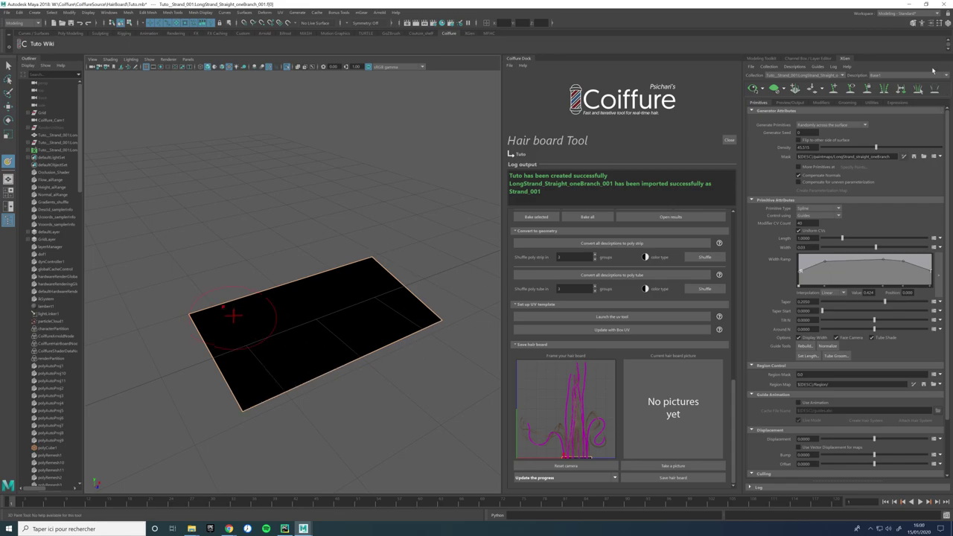
# Step: Resize the paint brush and paint two white stripes across the black density mask on the scalp
pyautogui.click(942, 24)
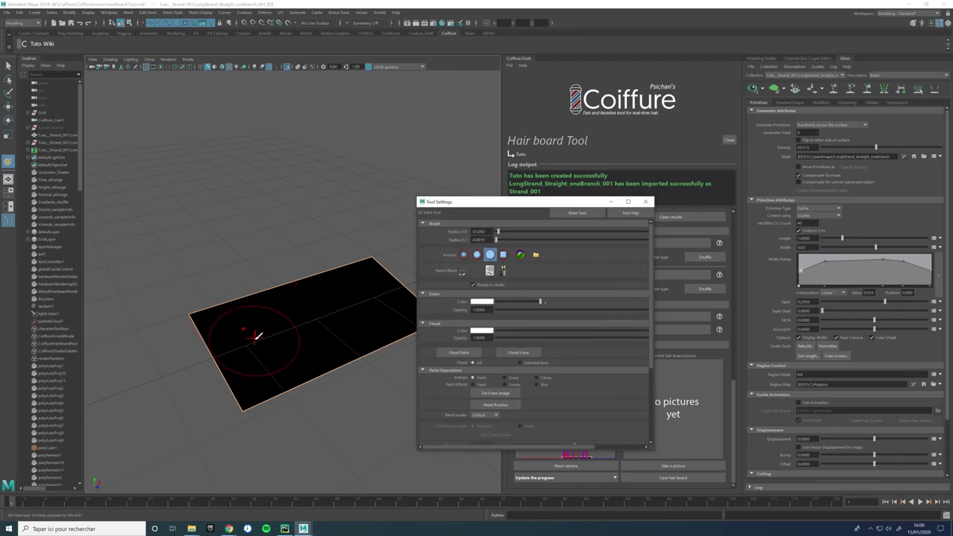
pyautogui.press('b')
pyautogui.moveTo(268, 324)
pyautogui.mouseDown()
pyautogui.moveTo(259, 323)
pyautogui.moveTo(328, 402)
pyautogui.mouseUp()
pyautogui.click(338, 270)
pyautogui.moveTo(347, 279); pyautogui.dragTo(387, 343)
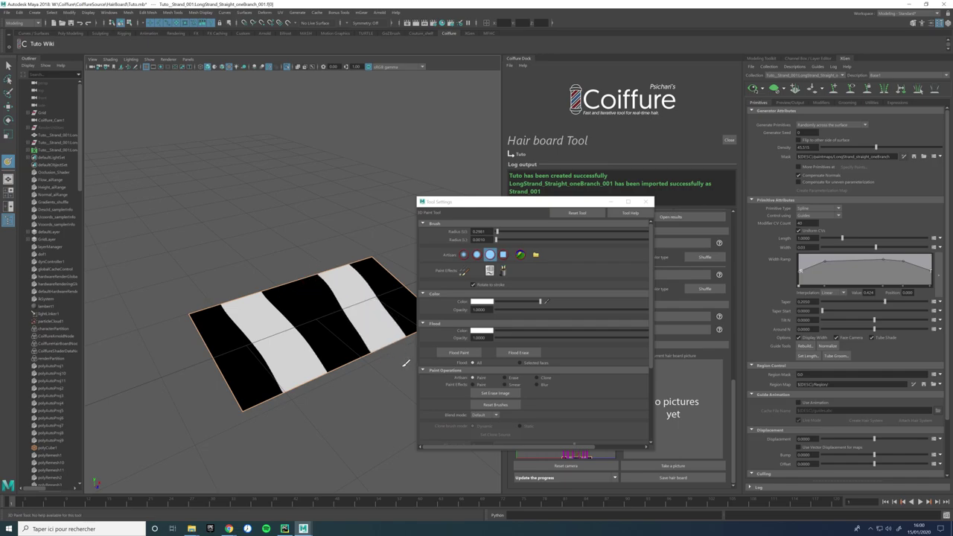
pyautogui.click(647, 203)
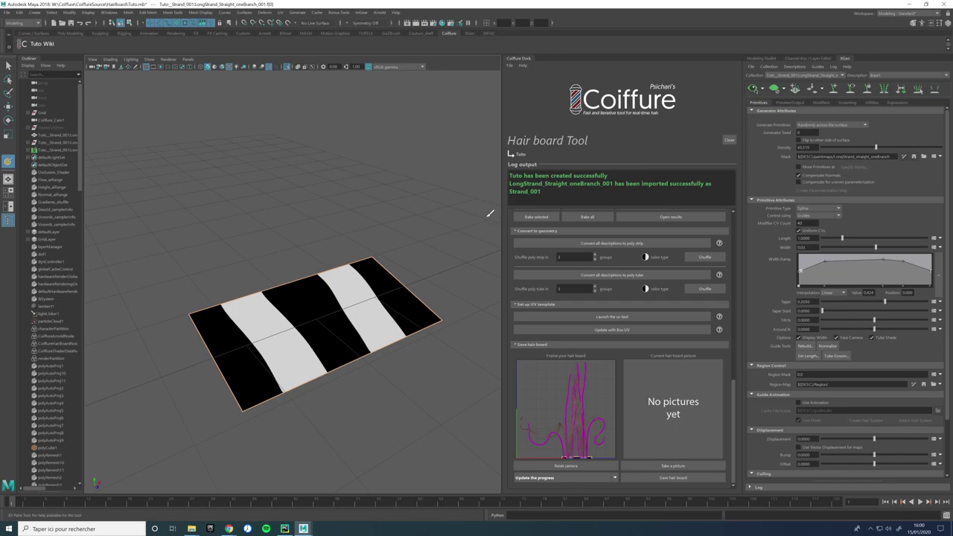
# Step: Leave mask painting, deselect the scalp and end its isolation so the whole strand is displayed
pyautogui.keyDown('alt'); pyautogui.moveTo(436, 254); pyautogui.dragTo(393, 252); pyautogui.keyUp('alt')
pyautogui.press('w')
pyautogui.moveTo(392, 252)
pyautogui.keyDown('alt'); pyautogui.mouseDown(button='right')
pyautogui.moveTo(362, 249)
pyautogui.moveTo(356, 260)
pyautogui.mouseUp(button='right'); pyautogui.keyUp('alt')
pyautogui.click(364, 250)
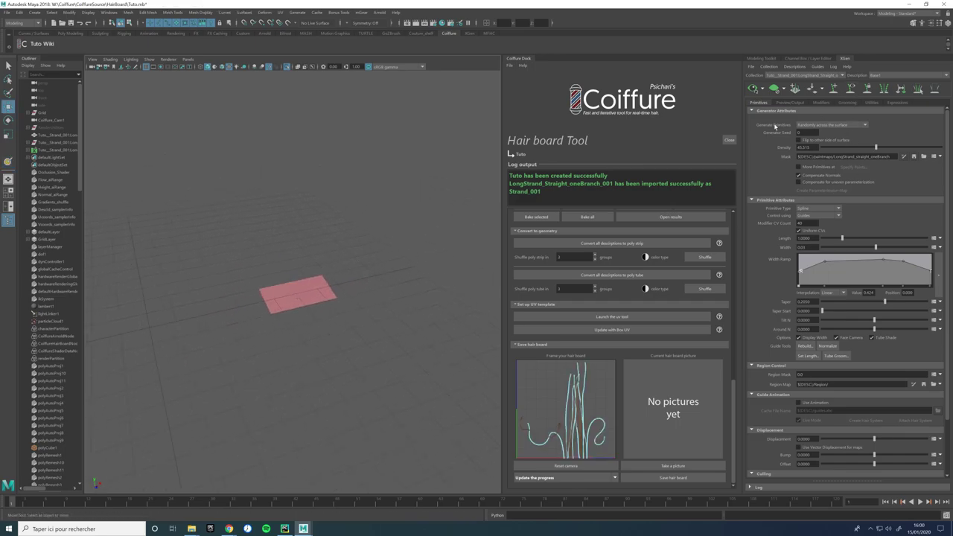
pyautogui.moveTo(364, 251); pyautogui.dragTo(357, 277, button='right')
pyautogui.click(288, 66)
# Step: Examine how the strand's hairs grow from the two painted stripes on the scalp
pyautogui.keyDown('alt'); pyautogui.moveTo(359, 211); pyautogui.dragTo(374, 274, button='middle'); pyautogui.keyUp('alt')
pyautogui.keyDown('alt'); pyautogui.moveTo(369, 293); pyautogui.dragTo(351, 291); pyautogui.keyUp('alt')
pyautogui.keyDown('alt'); pyautogui.moveTo(350, 291); pyautogui.dragTo(367, 319, button='right'); pyautogui.keyUp('alt')
pyautogui.keyDown('alt'); pyautogui.moveTo(368, 319); pyautogui.dragTo(320, 350); pyautogui.keyUp('alt')
pyautogui.keyDown('alt'); pyautogui.moveTo(320, 349); pyautogui.dragTo(343, 381, button='right'); pyautogui.keyUp('alt')
pyautogui.moveTo(325, 361)
pyautogui.keyDown('alt'); pyautogui.mouseDown()
pyautogui.moveTo(338, 364)
pyautogui.moveTo(319, 359)
pyautogui.mouseUp(); pyautogui.keyUp('alt')
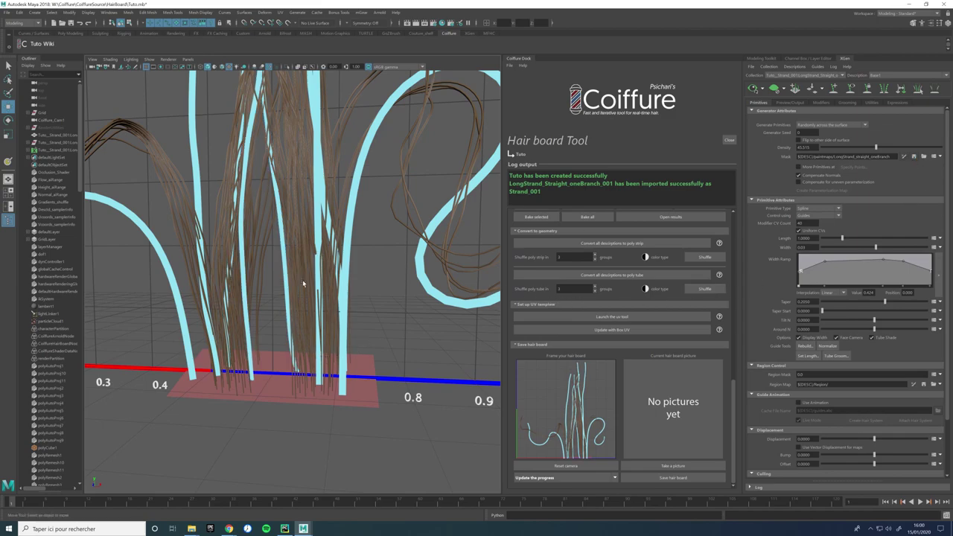
pyautogui.keyDown('alt'); pyautogui.moveTo(282, 359); pyautogui.dragTo(177, 394); pyautogui.keyUp('alt')
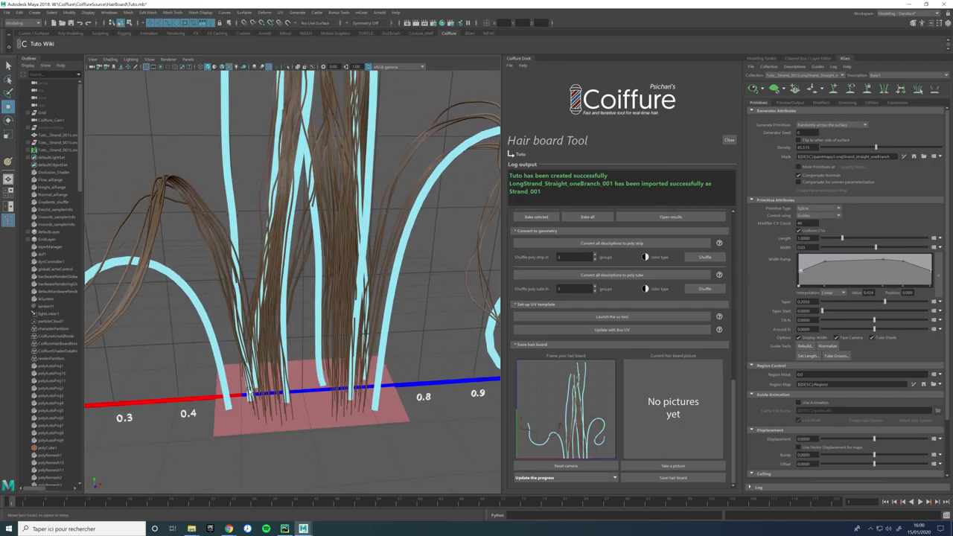
pyautogui.keyDown('alt'); pyautogui.moveTo(335, 376); pyautogui.dragTo(238, 318); pyautogui.keyUp('alt')
pyautogui.keyDown('alt'); pyautogui.moveTo(303, 319); pyautogui.dragTo(299, 280); pyautogui.keyUp('alt')
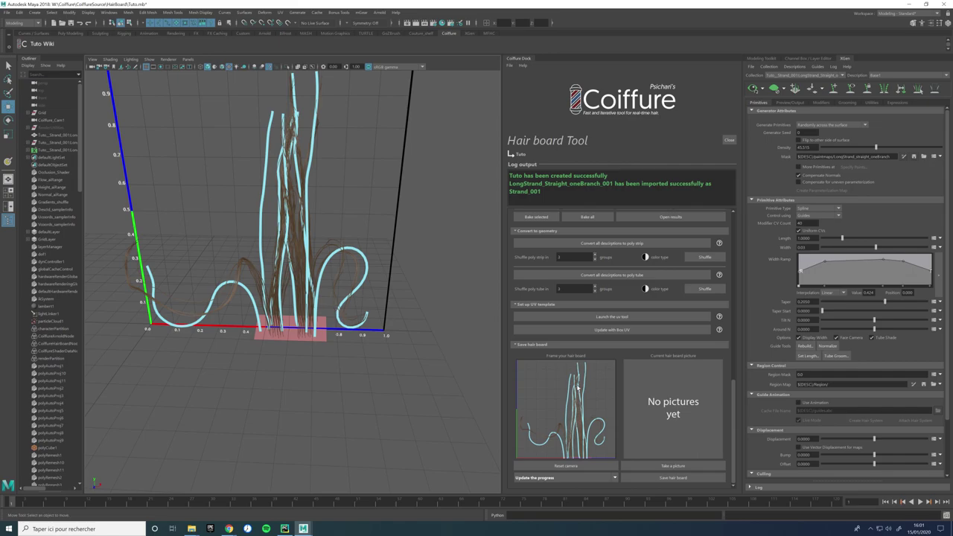
# Step: Reload Strand_001 from its source in the hair board outliner
pyautogui.moveTo(731, 389); pyautogui.dragTo(725, 243)
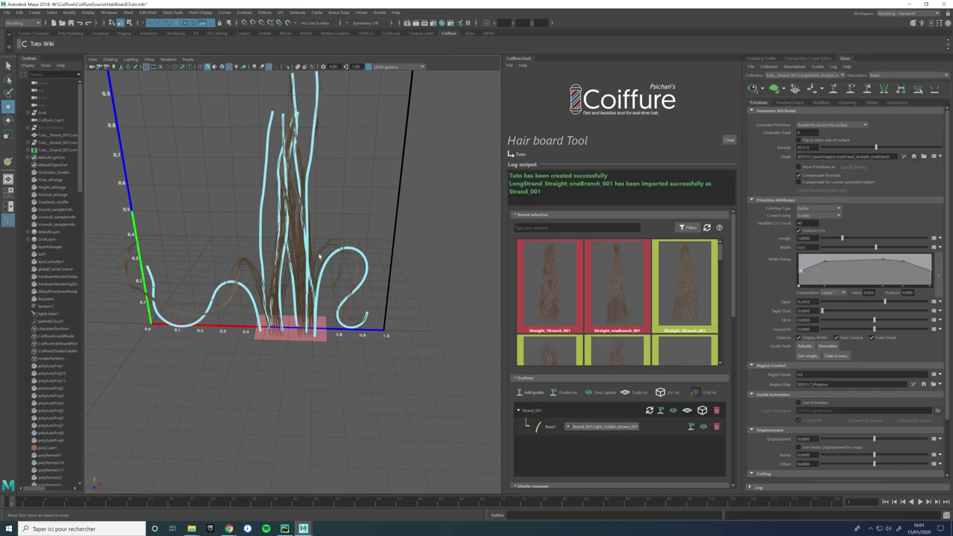
pyautogui.keyDown('alt'); pyautogui.moveTo(321, 259); pyautogui.dragTo(325, 196); pyautogui.keyUp('alt')
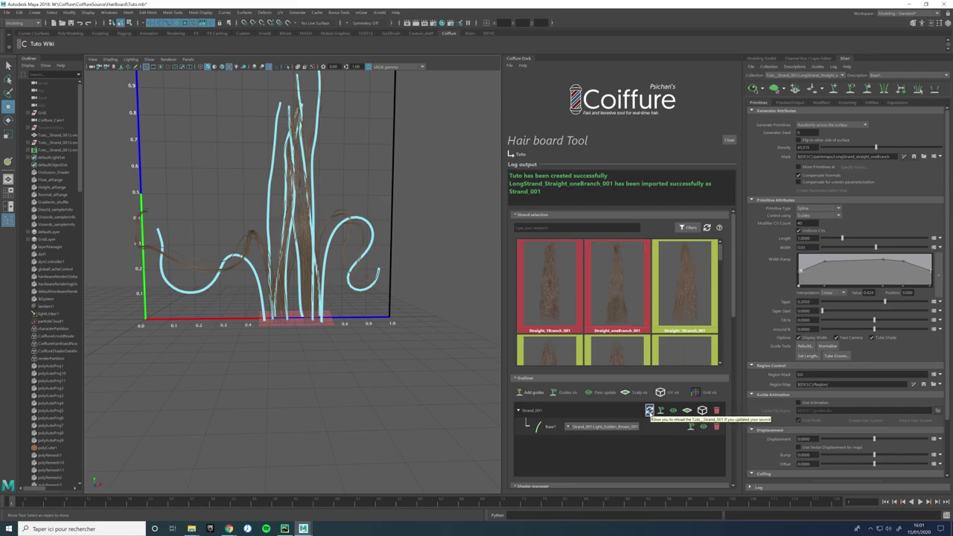
pyautogui.click(649, 411)
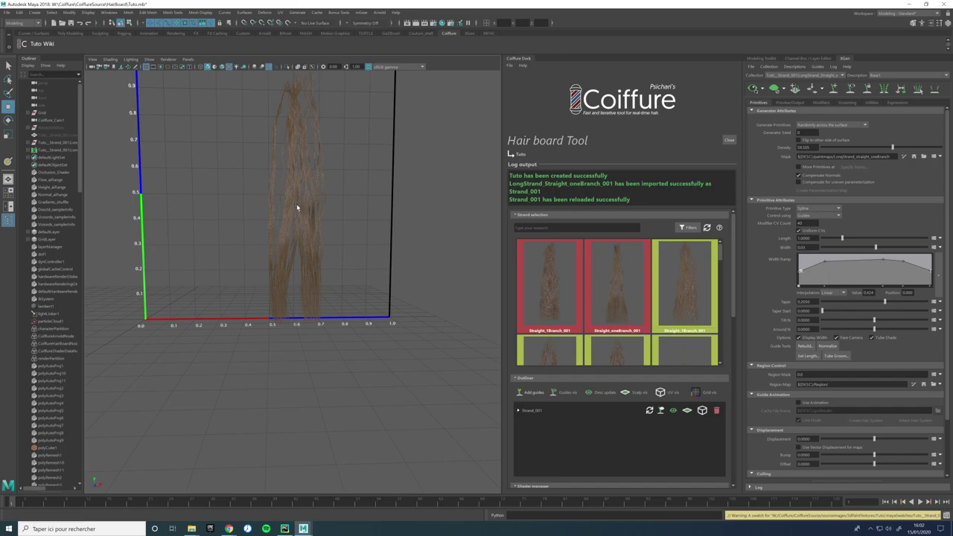
# Step: Examine the reloaded strand's roots and overall shape from several angles
pyautogui.keyDown('alt'); pyautogui.moveTo(307, 207); pyautogui.dragTo(309, 193); pyautogui.keyUp('alt')
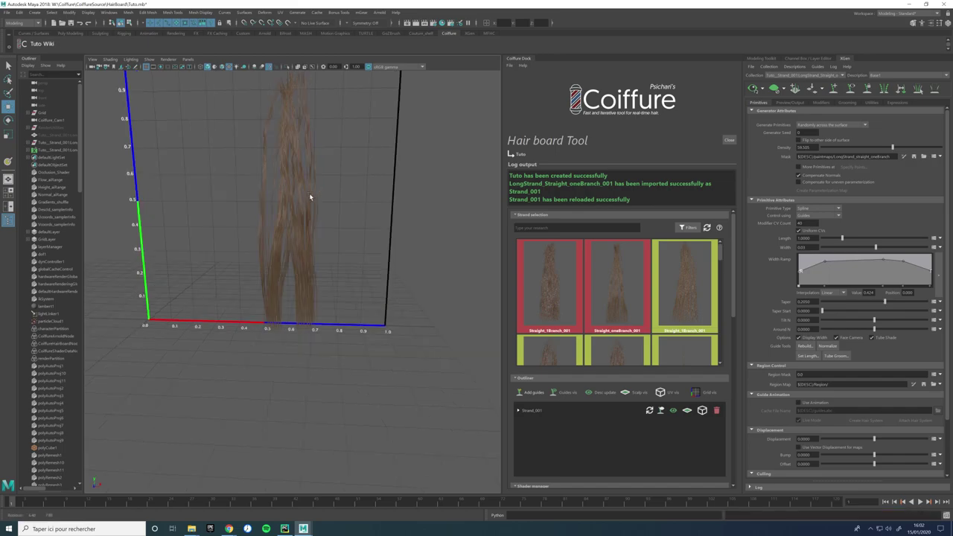
pyautogui.keyDown('alt'); pyautogui.moveTo(310, 193); pyautogui.dragTo(345, 370, button='right'); pyautogui.keyUp('alt')
pyautogui.keyDown('alt'); pyautogui.moveTo(345, 370); pyautogui.dragTo(325, 335, button='middle'); pyautogui.keyUp('alt')
pyautogui.moveTo(325, 336)
pyautogui.keyDown('alt'); pyautogui.mouseDown()
pyautogui.moveTo(298, 351)
pyautogui.moveTo(323, 355)
pyautogui.moveTo(355, 337)
pyautogui.moveTo(334, 329)
pyautogui.moveTo(325, 345)
pyautogui.mouseUp(); pyautogui.keyUp('alt')
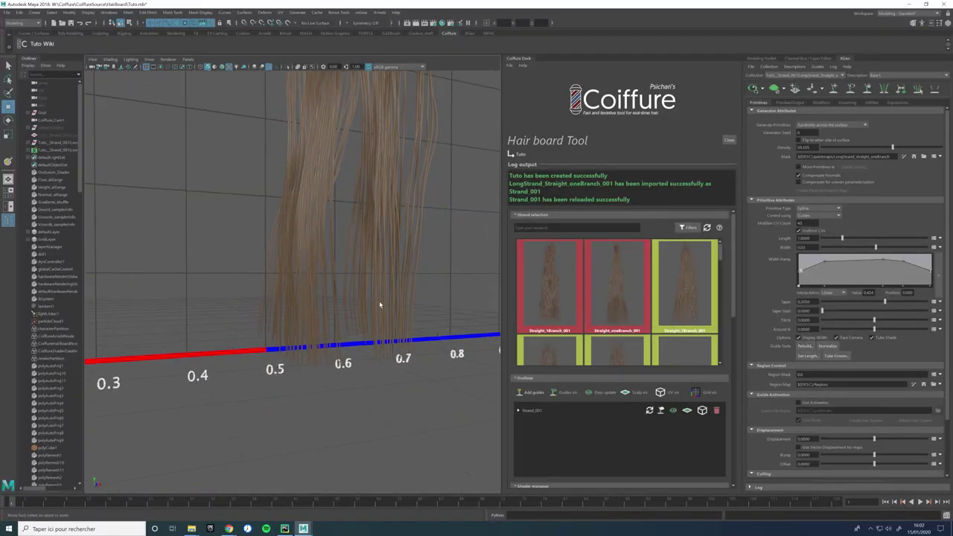
pyautogui.keyDown('alt'); pyautogui.moveTo(397, 295); pyautogui.dragTo(467, 245); pyautogui.keyUp('alt')
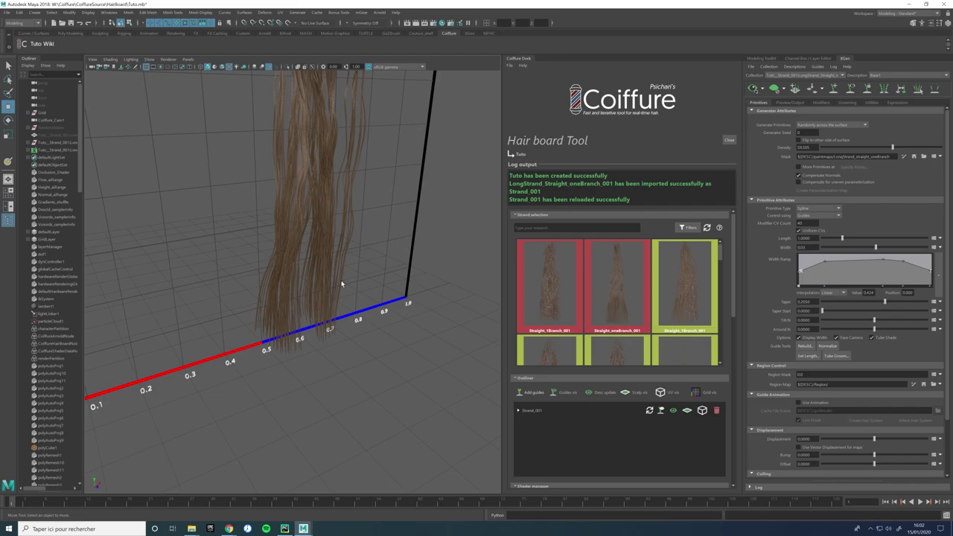
pyautogui.keyDown('alt'); pyautogui.moveTo(344, 306); pyautogui.dragTo(311, 307); pyautogui.keyUp('alt')
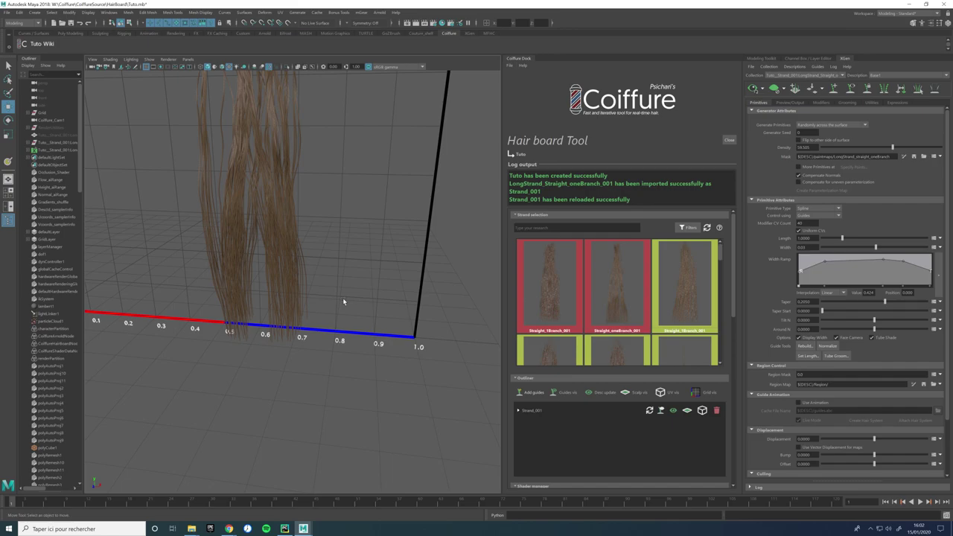
pyautogui.keyDown('alt'); pyautogui.moveTo(316, 309); pyautogui.dragTo(247, 299); pyautogui.keyUp('alt')
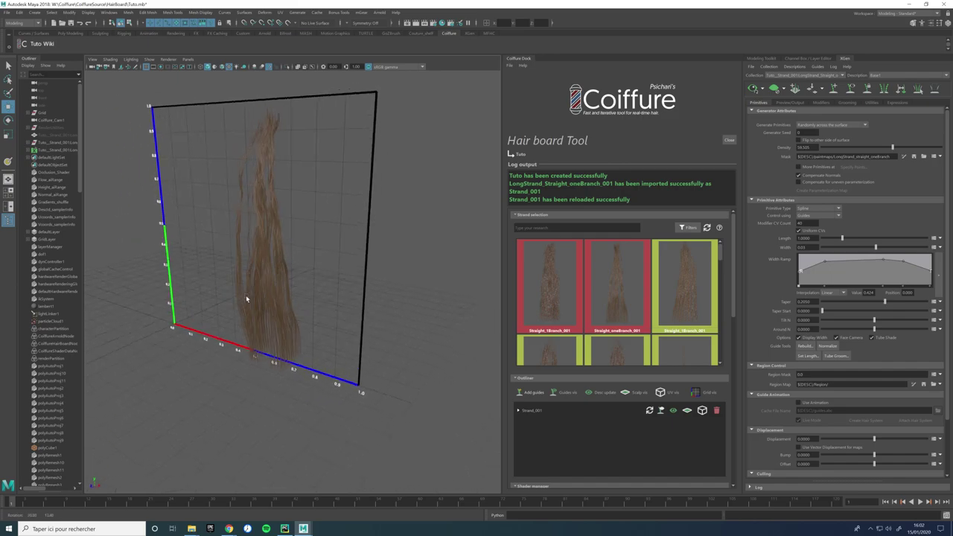
# Step: Show the guides and the scalp of Strand_001
pyautogui.click(661, 410)
pyautogui.keyDown('alt'); pyautogui.moveTo(376, 296); pyautogui.dragTo(341, 234); pyautogui.keyUp('alt')
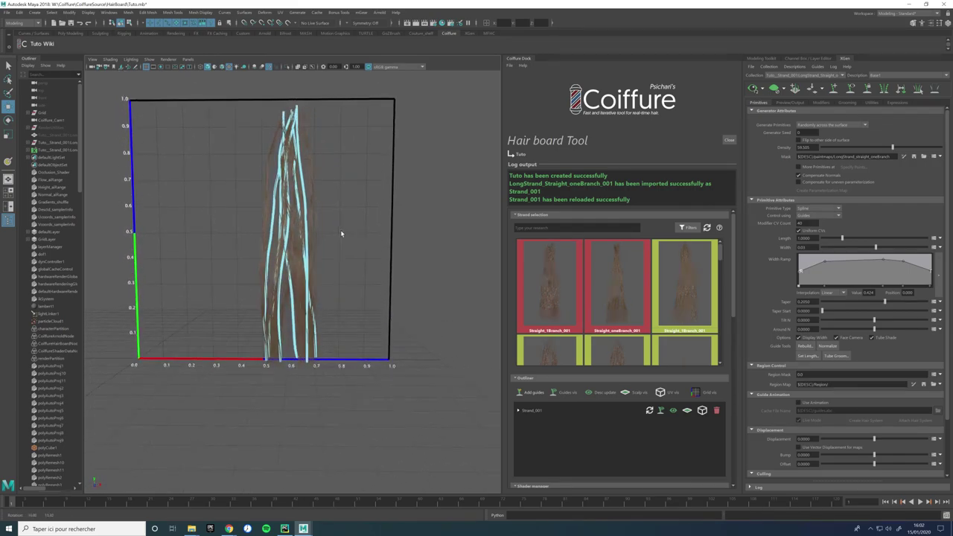
pyautogui.keyDown('alt'); pyautogui.moveTo(344, 302); pyautogui.dragTo(331, 387); pyautogui.keyUp('alt')
pyautogui.click(628, 394)
# Step: Select Strand_001 as a whole and move its guides and scalp to the left edge of the board
pyautogui.click(521, 410)
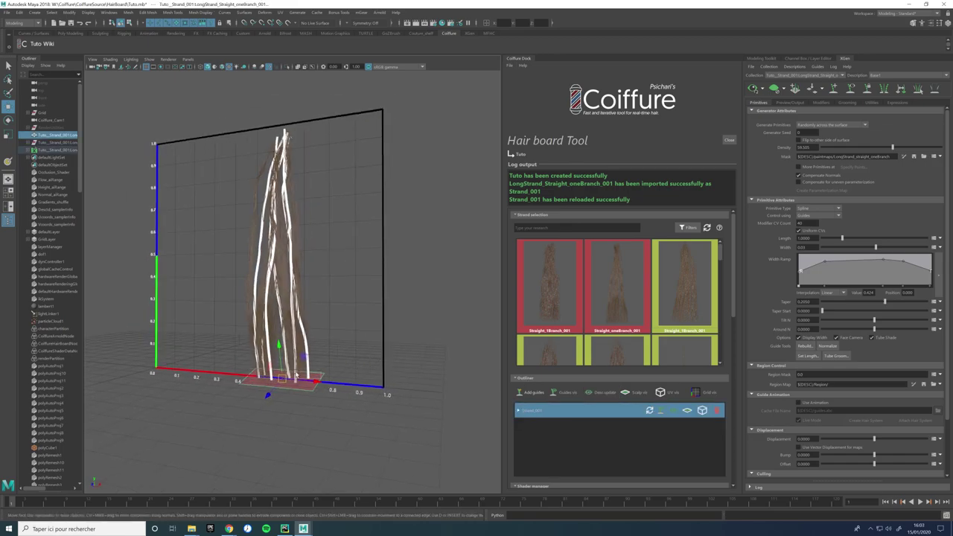
pyautogui.click(323, 374)
pyautogui.click(521, 410)
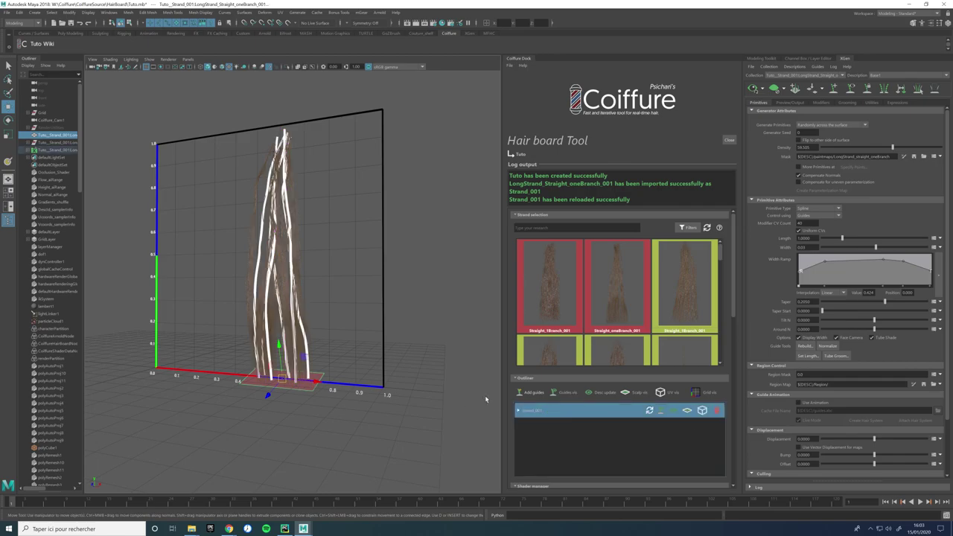
pyautogui.keyDown('alt'); pyautogui.moveTo(387, 383); pyautogui.dragTo(454, 379); pyautogui.keyUp('alt')
pyautogui.moveTo(348, 376); pyautogui.dragTo(325, 373)
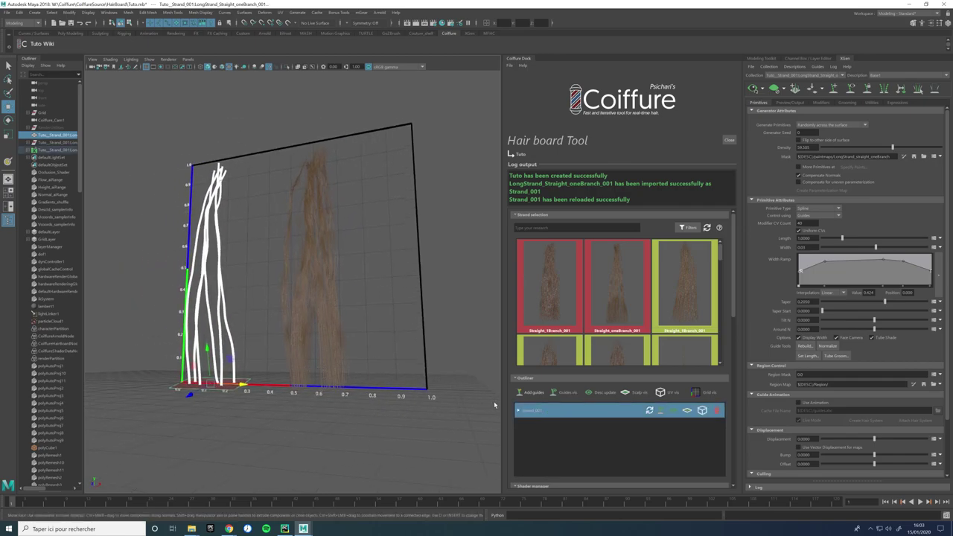
# Step: Move the scalp toward the middle of the board, and bring the whole strand back to the left side
pyautogui.click(254, 320)
pyautogui.click(231, 388)
pyautogui.moveTo(241, 386); pyautogui.dragTo(305, 402)
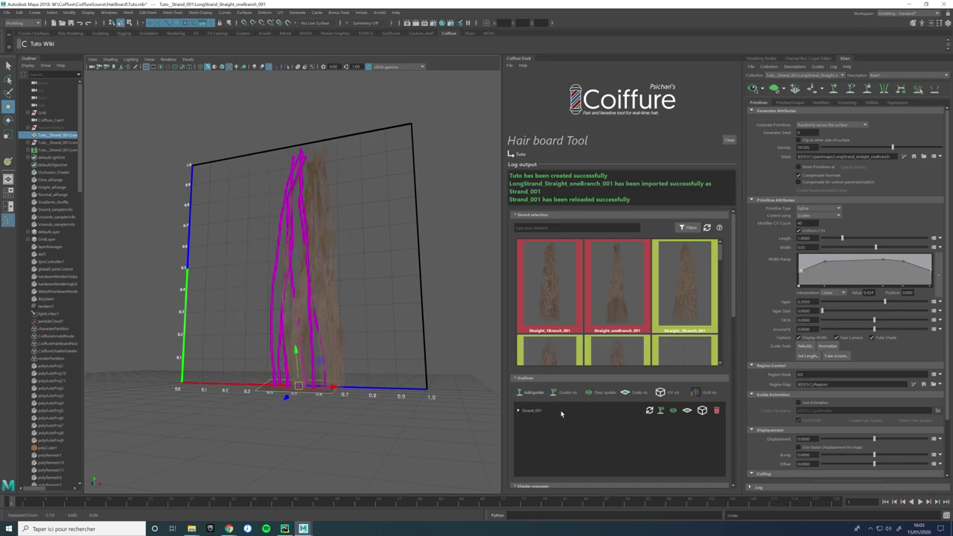
pyautogui.click(527, 409)
pyautogui.moveTo(334, 386); pyautogui.dragTo(275, 387)
# Step: Select only the scalp of Strand_001 and rotate it slightly
pyautogui.click(274, 347)
pyautogui.click(254, 389)
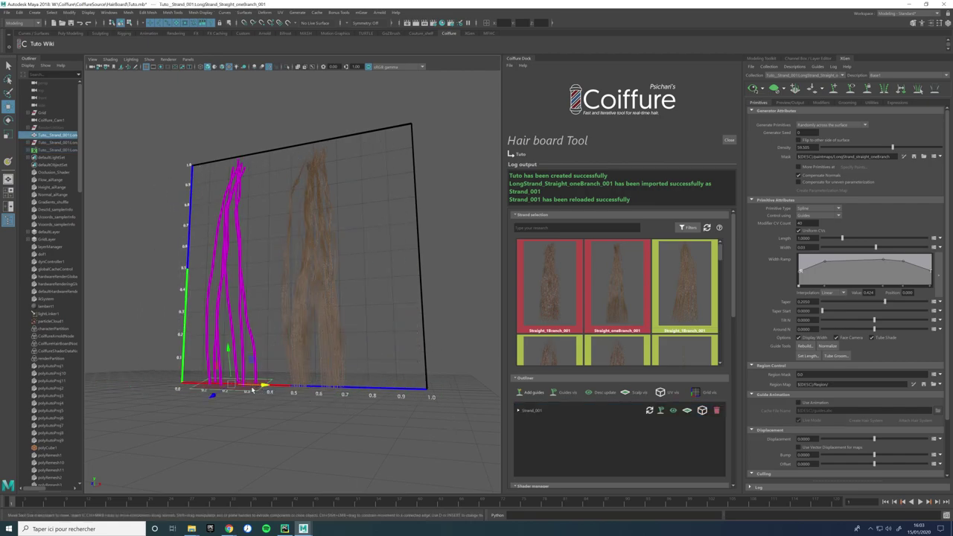
pyautogui.press('e')
pyautogui.moveTo(218, 367)
pyautogui.mouseDown()
pyautogui.moveTo(207, 378)
pyautogui.moveTo(217, 355)
pyautogui.moveTo(215, 376)
pyautogui.moveTo(220, 364)
pyautogui.mouseUp()
pyautogui.press('w')
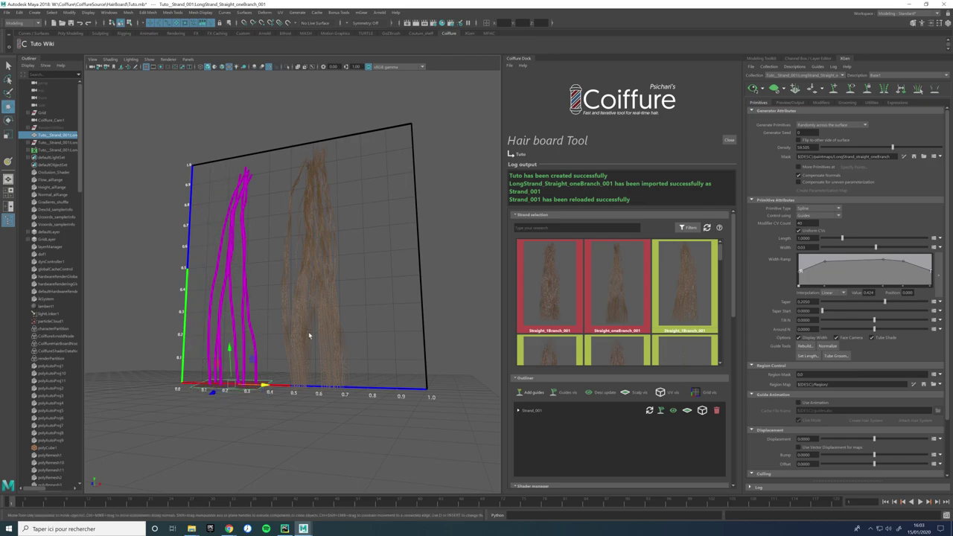
# Step: Select Strand_001 as a whole and rotate its guides and scalp together
pyautogui.click(542, 410)
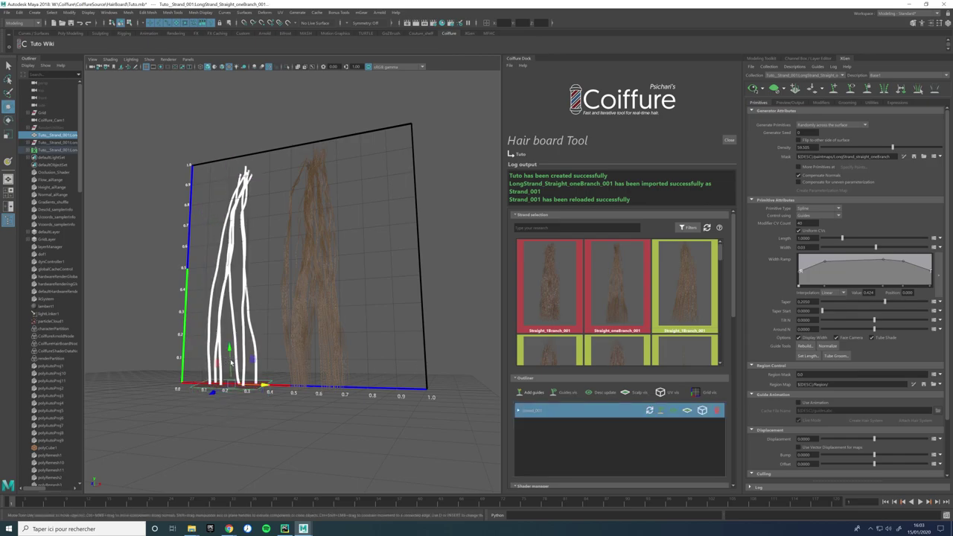
pyautogui.moveTo(242, 360)
pyautogui.keyDown('alt'); pyautogui.mouseDown()
pyautogui.moveTo(216, 365)
pyautogui.moveTo(238, 353)
pyautogui.moveTo(210, 386)
pyautogui.moveTo(234, 352)
pyautogui.moveTo(272, 350)
pyautogui.moveTo(244, 370)
pyautogui.mouseUp(); pyautogui.keyUp('alt')
pyautogui.press('e')
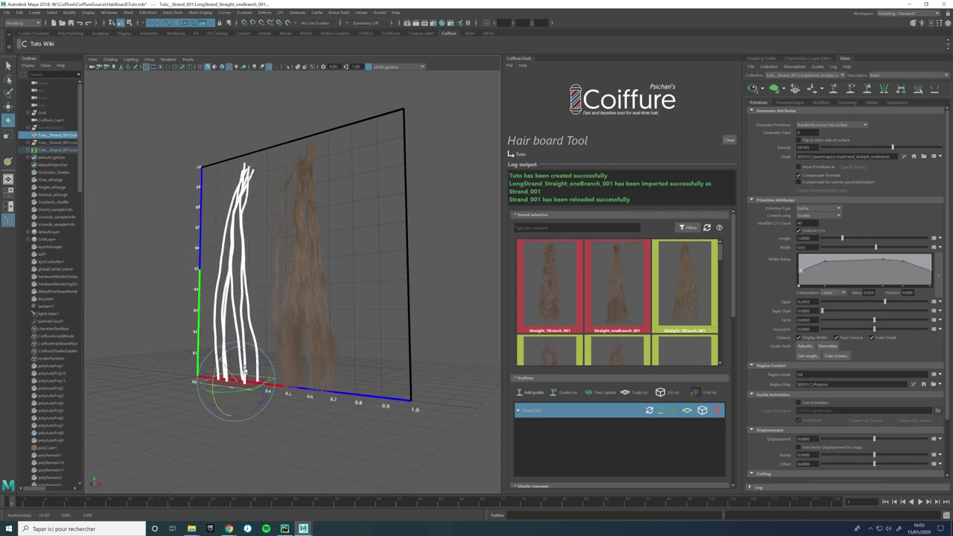
pyautogui.press('w')
# Step: Reselect only the scalp and tilt it sideways, facing the board
pyautogui.click(260, 330)
pyautogui.click(252, 382)
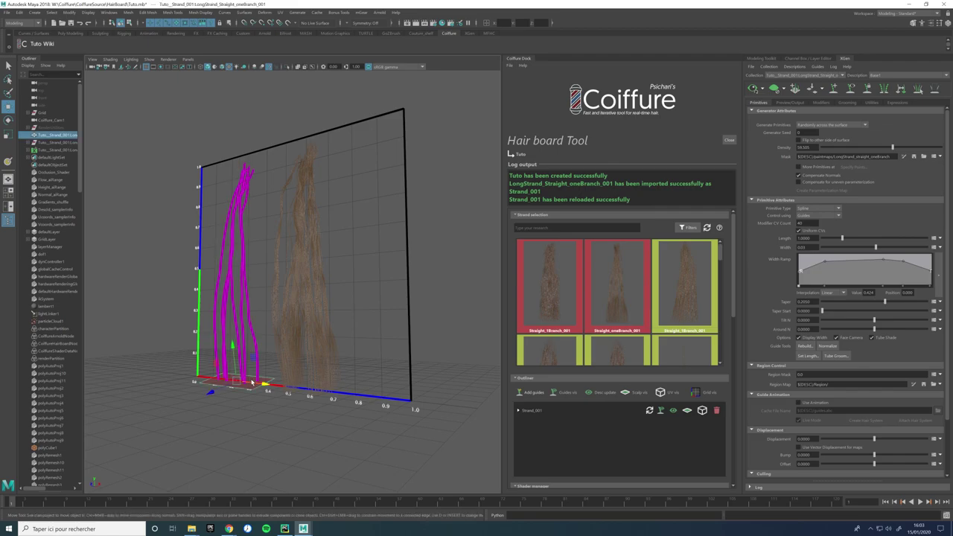
pyautogui.keyDown('alt'); pyautogui.moveTo(252, 385); pyautogui.dragTo(231, 384); pyautogui.keyUp('alt')
pyautogui.press('e')
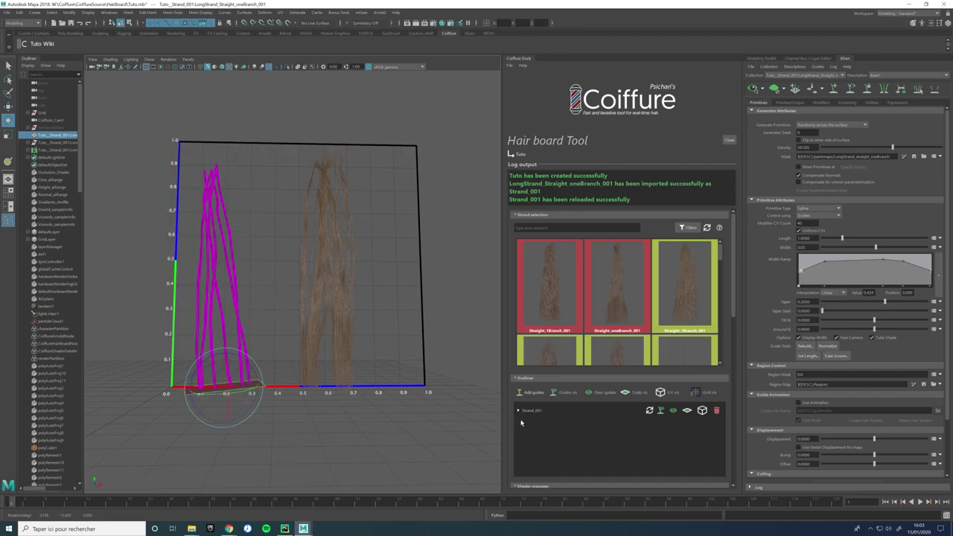
# Step: Tilt the whole Strand_001 so its guides lean past the board's left edge, and reselect the scalp
pyautogui.click(524, 412)
pyautogui.moveTo(230, 381); pyautogui.dragTo(282, 376)
pyautogui.click(248, 335)
pyautogui.click(264, 384)
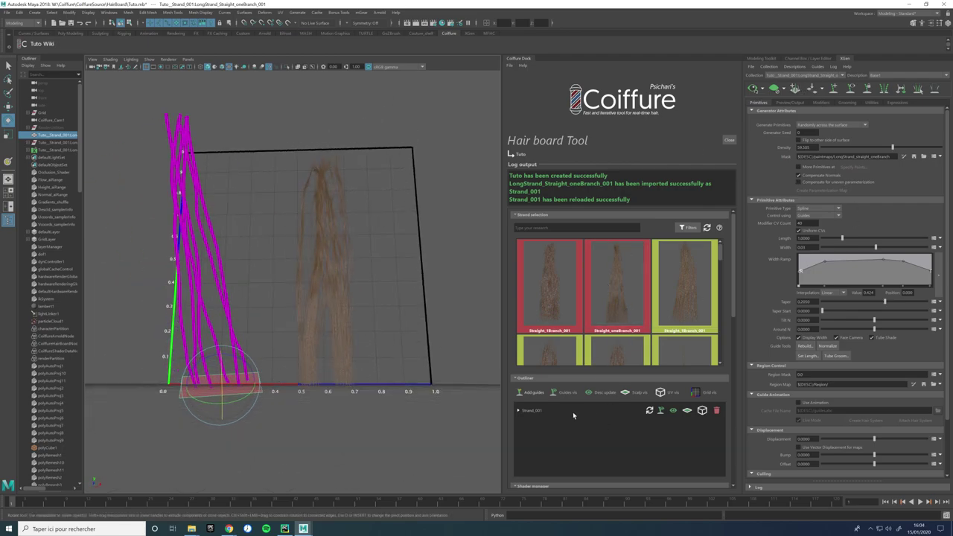
# Step: Widen the scene outliner to show the full node names and reselect only the scalp of Strand_001
pyautogui.click(518, 410)
pyautogui.click(574, 414)
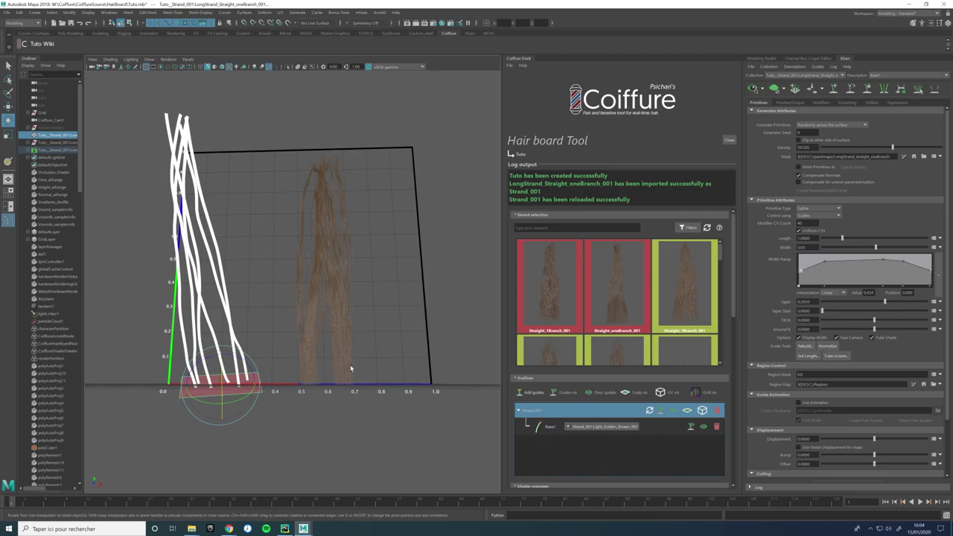
pyautogui.click(192, 295)
pyautogui.moveTo(80, 118); pyautogui.dragTo(153, 137)
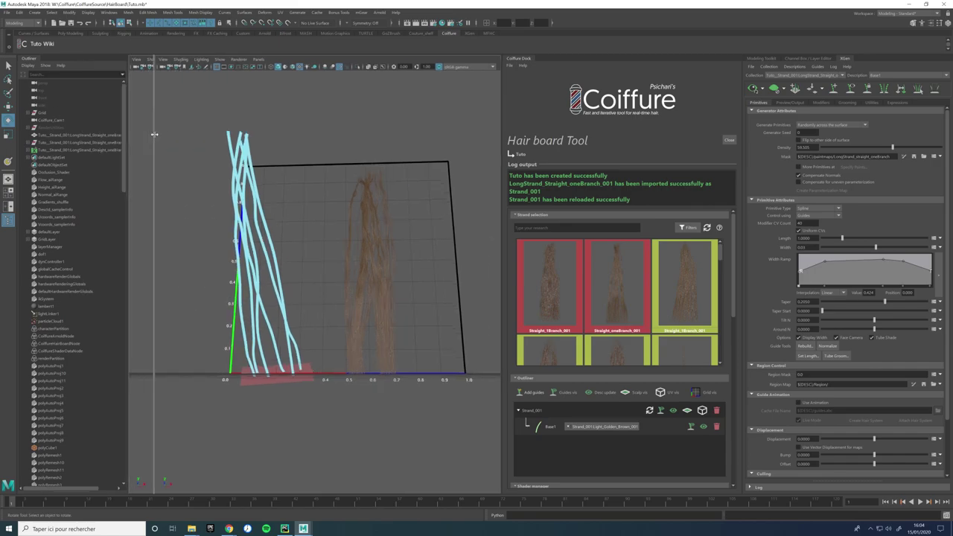
pyautogui.click(133, 151)
pyautogui.click(330, 394)
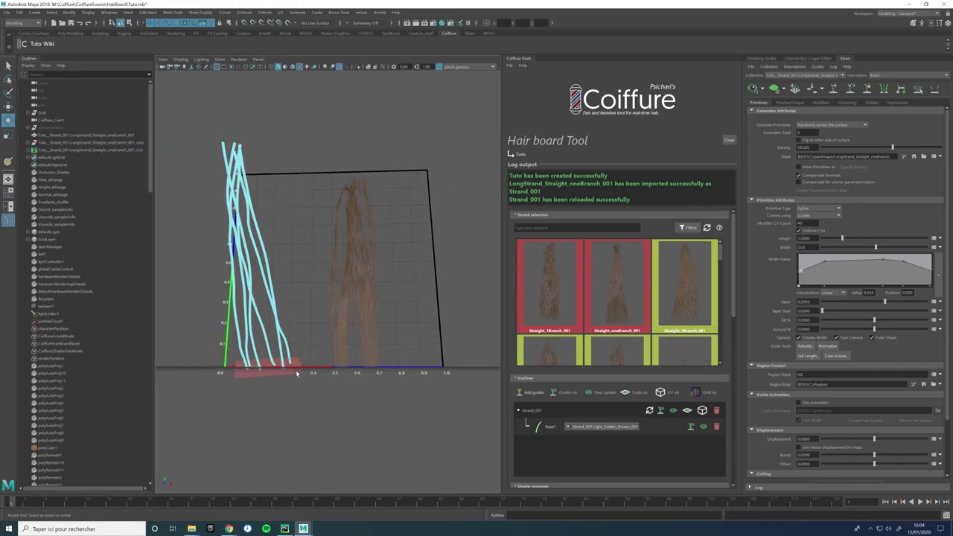
pyautogui.click(296, 372)
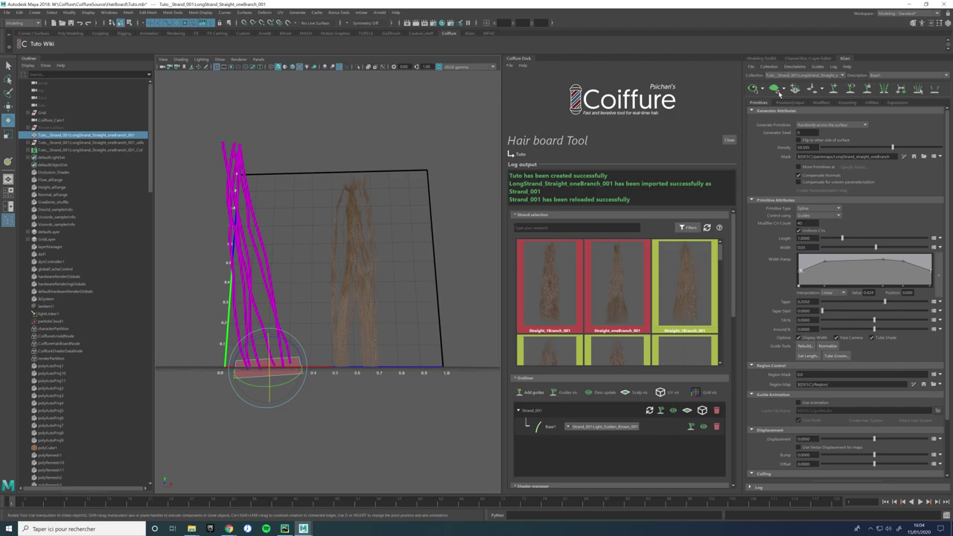
# Step: Set the Strand_001 scalp's Rotate Y and Rotate Z to 0 in its channel values and reset its Rotate X
pyautogui.click(789, 58)
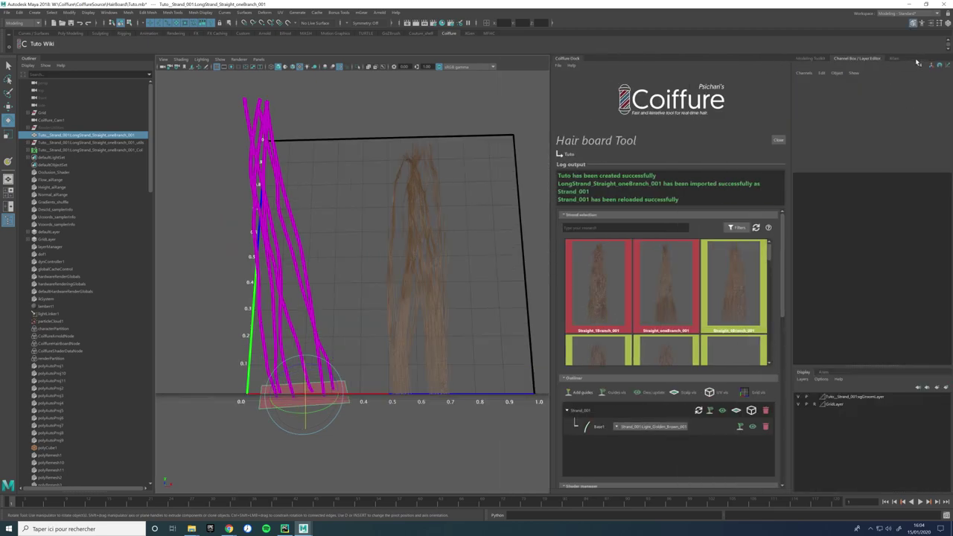
pyautogui.moveTo(939, 87); pyautogui.dragTo(946, 116)
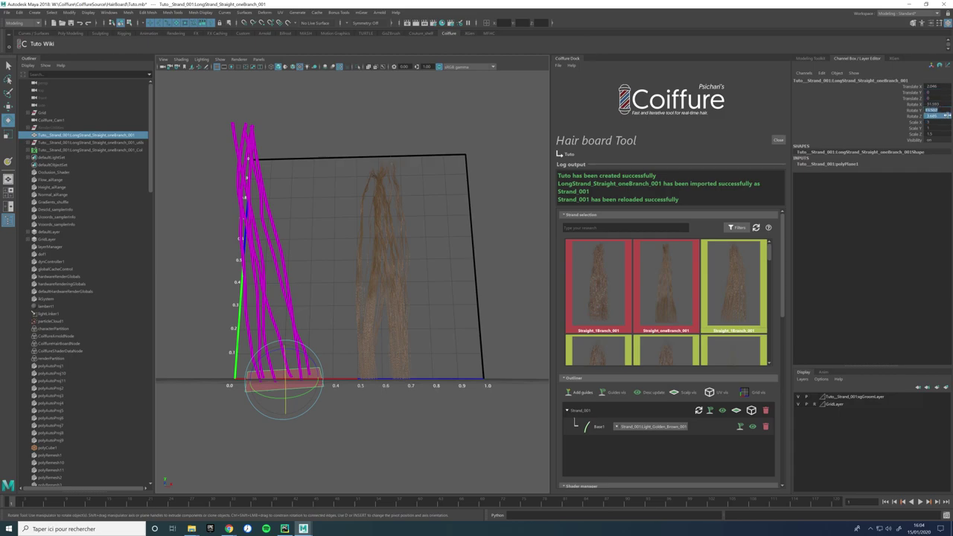
pyautogui.write('0')
pyautogui.press('Return')
pyautogui.doubleClick(942, 105)
pyautogui.write('0')
pyautogui.press('Return')
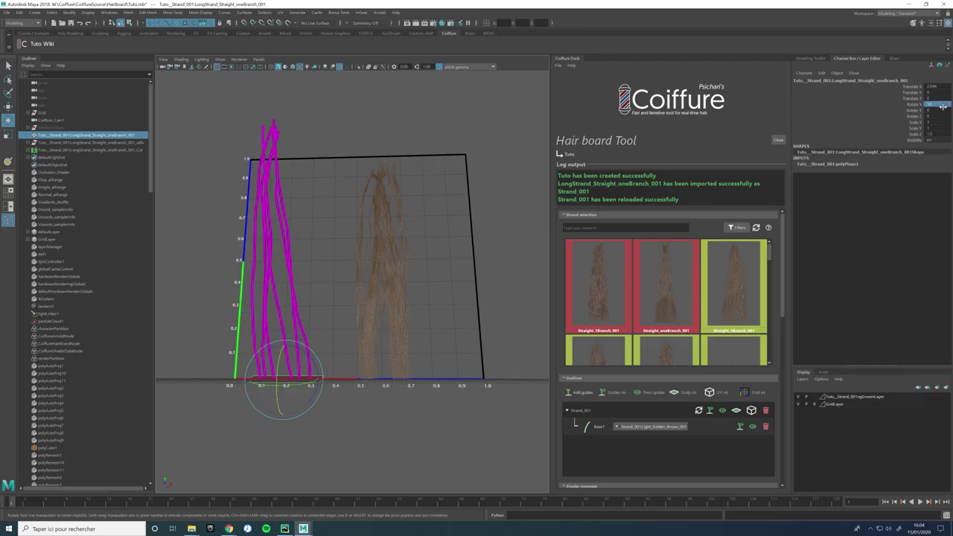
# Step: Narrow the scalp of Strand_001 to an X scale of about 1.69 and rotate it so the guides lean out from the board
pyautogui.keyDown('alt'); pyautogui.moveTo(375, 108); pyautogui.dragTo(314, 291); pyautogui.keyUp('alt')
pyautogui.moveTo(322, 333); pyautogui.dragTo(402, 301)
pyautogui.click(315, 389)
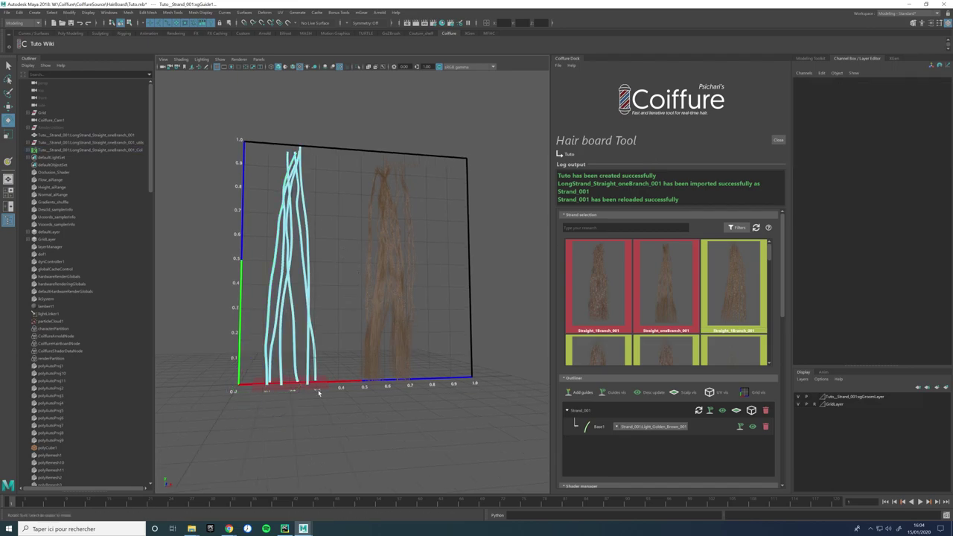
pyautogui.click(315, 389)
pyautogui.press('r')
pyautogui.moveTo(323, 383); pyautogui.dragTo(276, 388)
pyautogui.press('e')
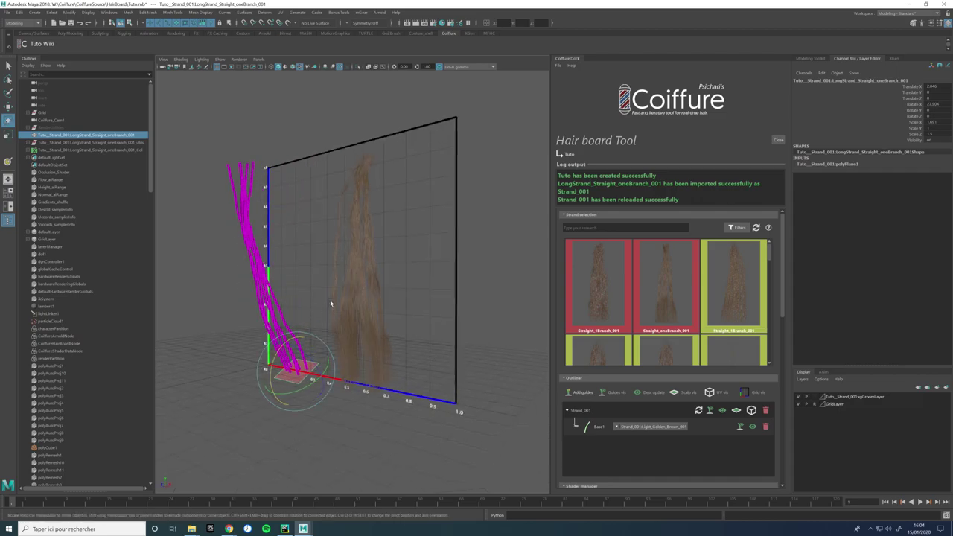
pyautogui.click(330, 299)
# Step: Reload Strand_001 so its hair follows the narrowed and tilted scalp
pyautogui.click(698, 410)
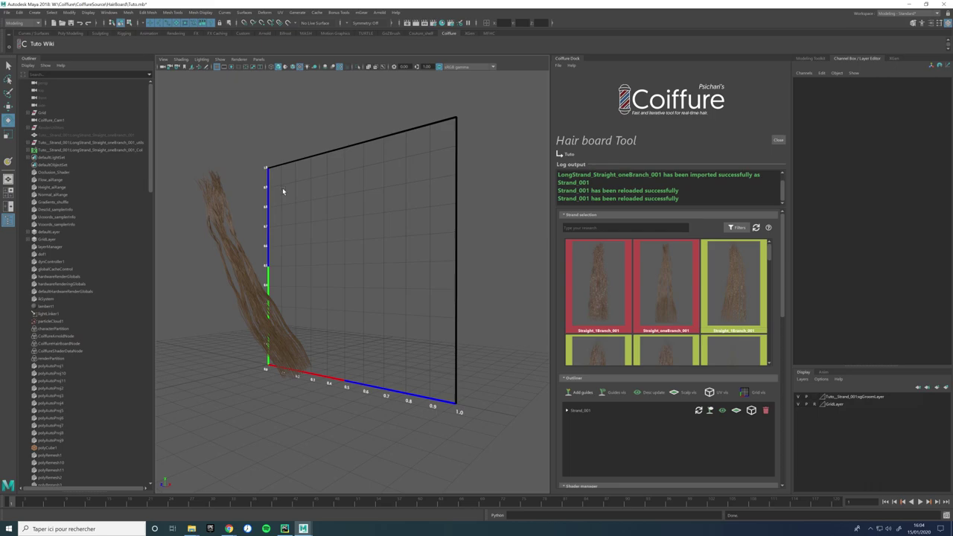
pyautogui.moveTo(364, 207)
pyautogui.mouseDown(button='right')
pyautogui.moveTo(336, 218)
pyautogui.moveTo(330, 198)
pyautogui.mouseUp(button='right')
pyautogui.moveTo(346, 295); pyautogui.dragTo(325, 284, button='right')
pyautogui.keyDown('alt'); pyautogui.moveTo(325, 283); pyautogui.dragTo(330, 310); pyautogui.keyUp('alt')
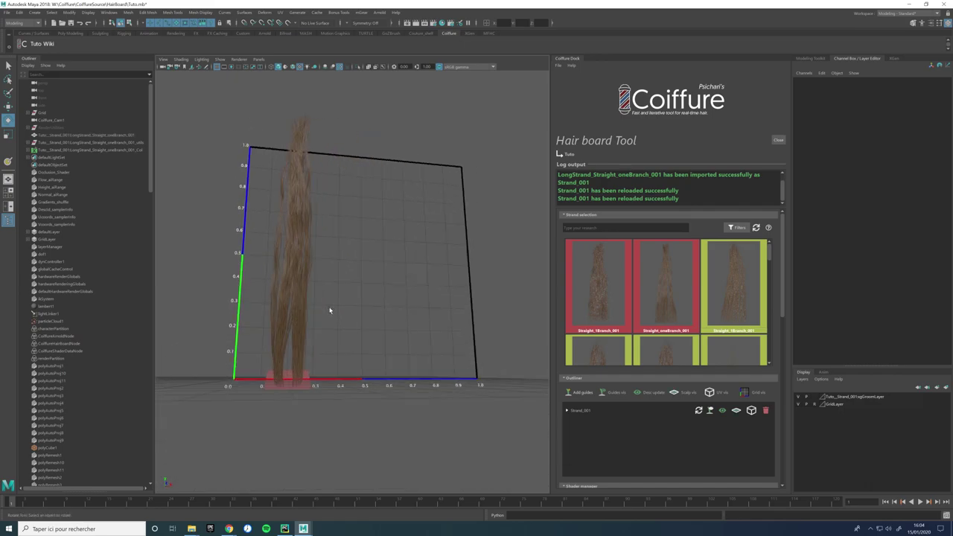
# Step: Widen the scalp of Strand_001 in X to about 2.7 and nudge it slightly at the base of the board
pyautogui.click(302, 388)
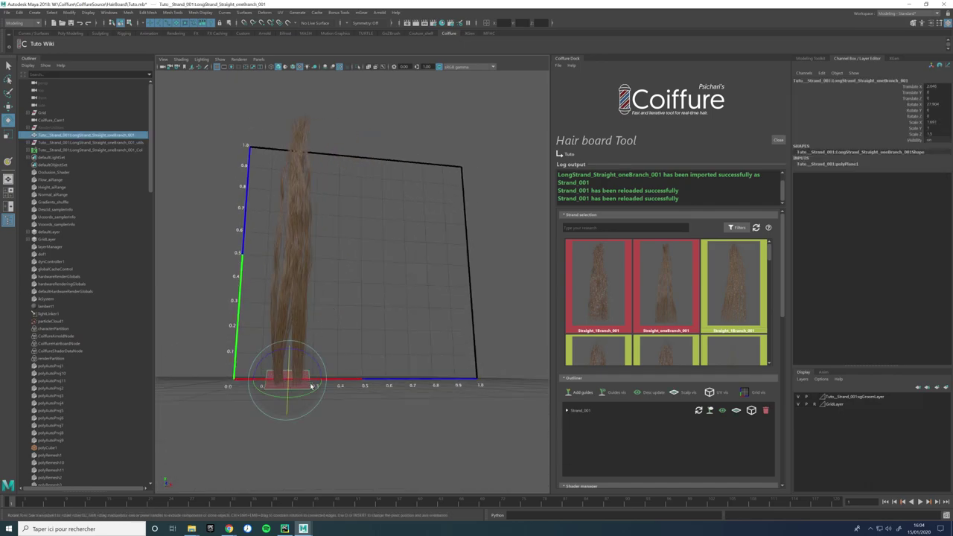
pyautogui.press('r')
pyautogui.moveTo(321, 381); pyautogui.dragTo(337, 377)
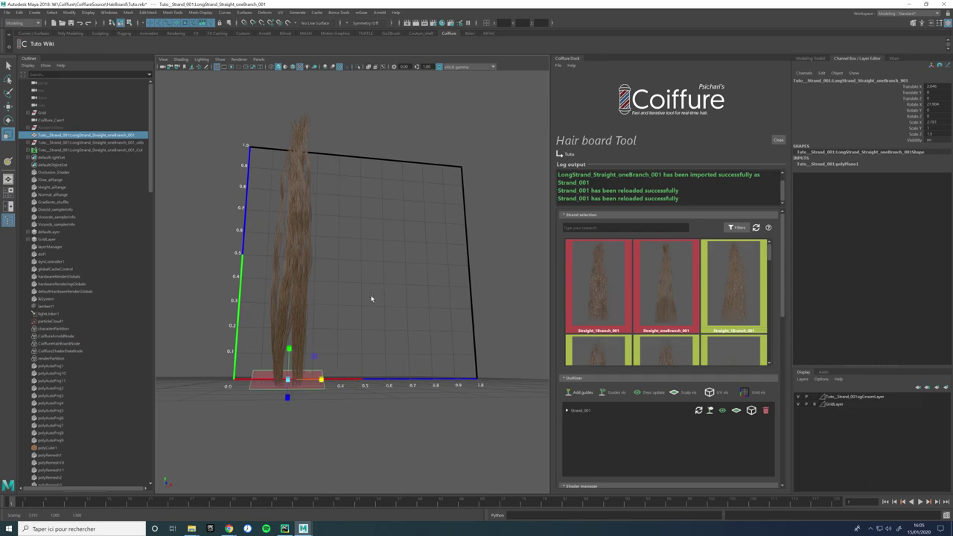
pyautogui.keyDown('alt'); pyautogui.moveTo(371, 298); pyautogui.dragTo(318, 372); pyautogui.keyUp('alt')
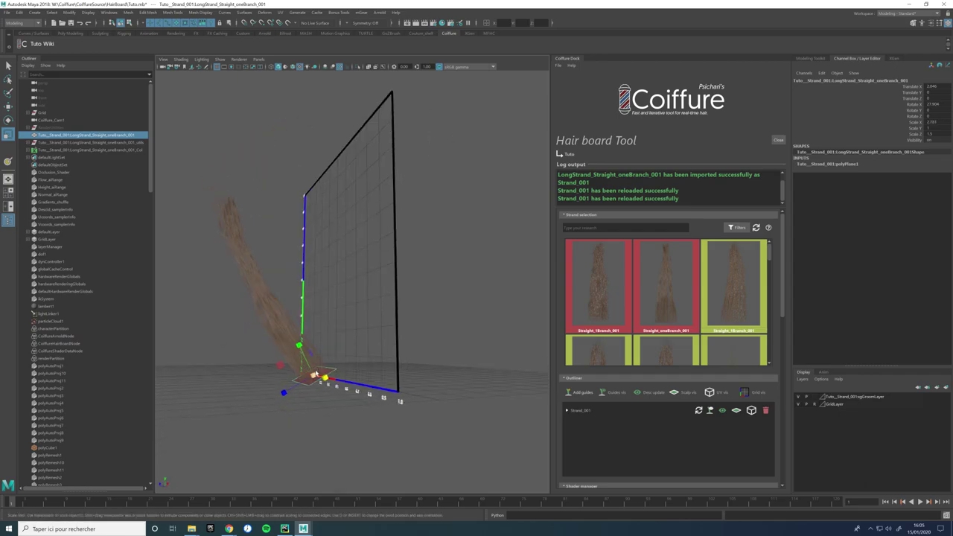
pyautogui.moveTo(350, 322); pyautogui.dragTo(321, 359, button='right')
pyautogui.keyDown('alt'); pyautogui.moveTo(322, 359); pyautogui.dragTo(312, 382); pyautogui.keyUp('alt')
pyautogui.press('w')
pyautogui.moveTo(269, 356); pyautogui.dragTo(269, 350)
pyautogui.keyDown('alt'); pyautogui.moveTo(269, 356); pyautogui.dragTo(317, 378); pyautogui.keyUp('alt')
# Step: Rotate the scalp of Strand_001 so the guides stand upright along the board, and reload the strand
pyautogui.press('e')
pyautogui.moveTo(288, 296); pyautogui.dragTo(352, 324)
pyautogui.moveTo(296, 388); pyautogui.dragTo(420, 343)
pyautogui.moveTo(406, 301); pyautogui.dragTo(406, 272, button='right')
pyautogui.moveTo(409, 286); pyautogui.dragTo(409, 268, button='right')
pyautogui.moveTo(396, 284)
pyautogui.keyDown('alt'); pyautogui.mouseDown()
pyautogui.moveTo(390, 276)
pyautogui.moveTo(410, 283)
pyautogui.mouseUp(); pyautogui.keyUp('alt')
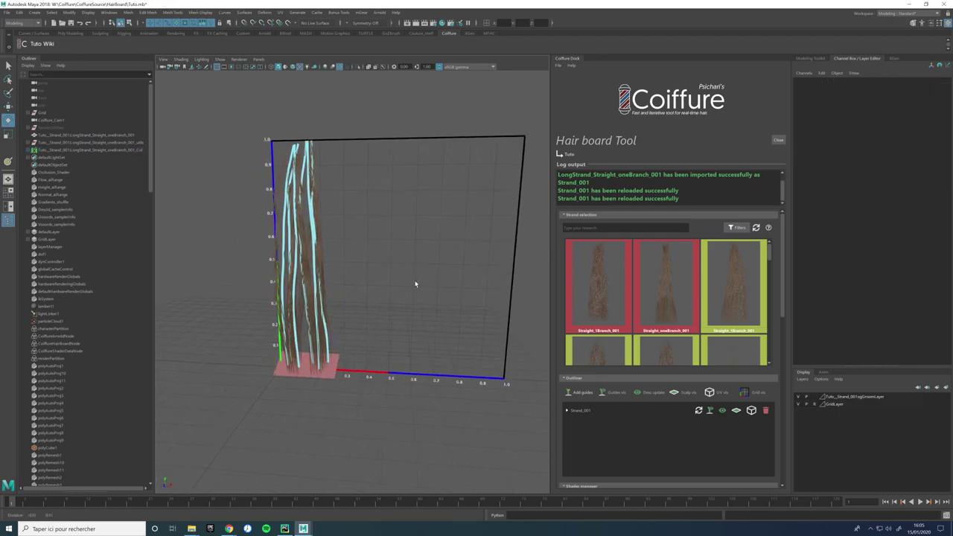
pyautogui.click(699, 411)
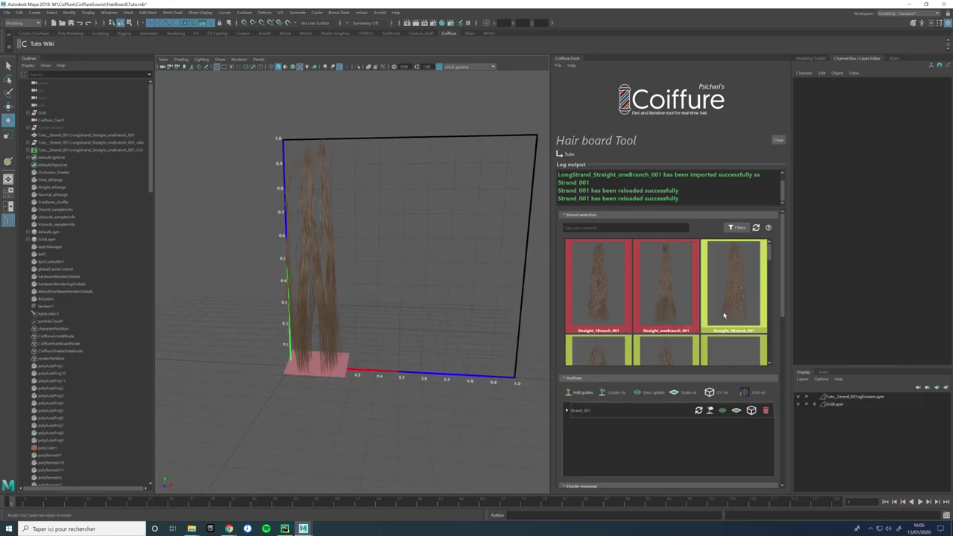
# Step: Import the small straight strand presets 1Branch_003, 1Branch_002, 2Branch_002, multiBranch_001 and 3Branch_001
pyautogui.scroll(-3, 738, 308)
pyautogui.click(666, 309)
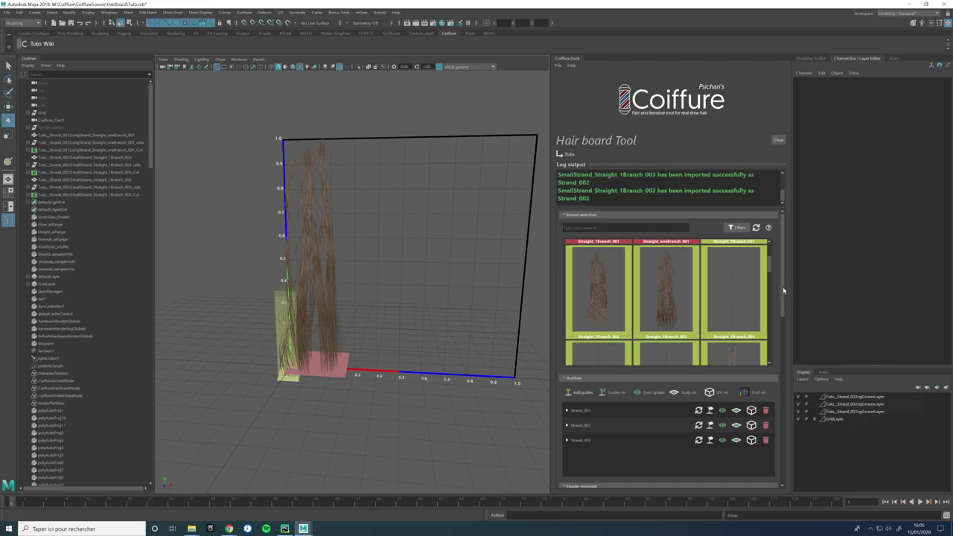
pyautogui.moveTo(769, 262); pyautogui.dragTo(770, 292)
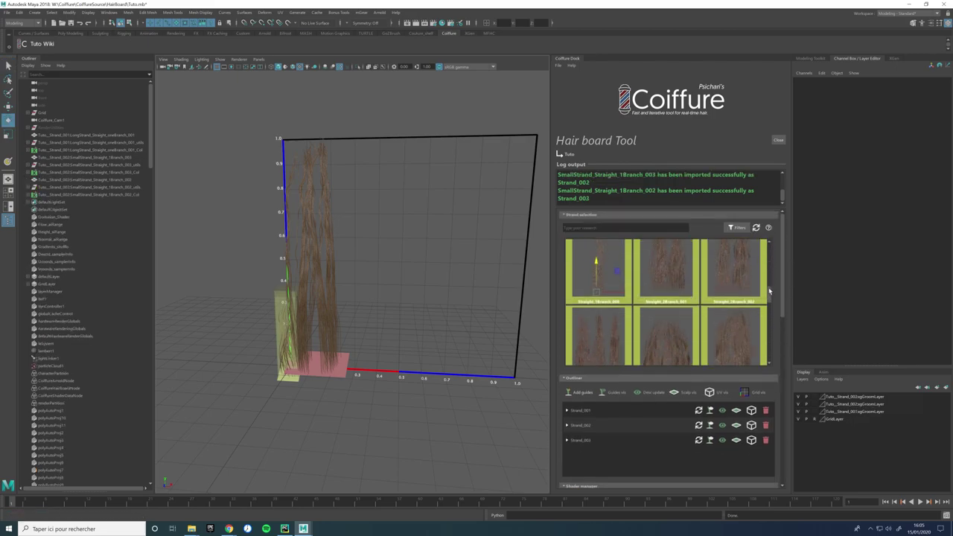
pyautogui.click(734, 277)
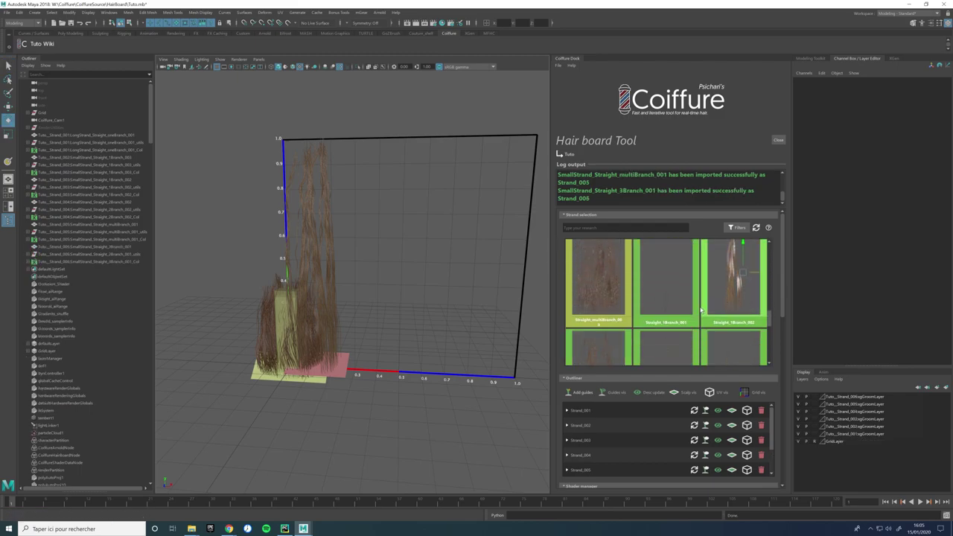
# Step: Import the short straight strand presets 1Branch_003, 1Branch_008 and 1Branch_007
pyautogui.scroll(-1, 701, 309)
pyautogui.click(608, 336)
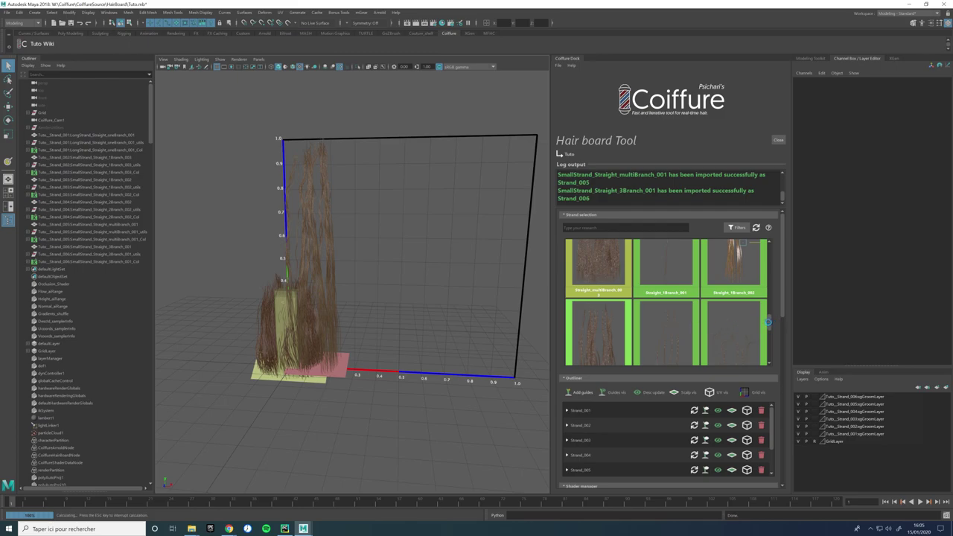
pyautogui.scroll(-3, 739, 323)
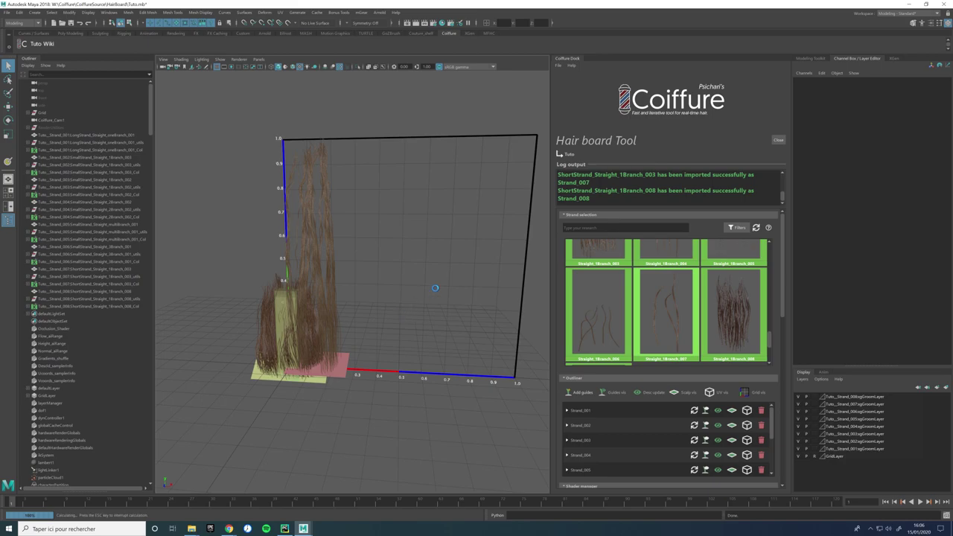
pyautogui.moveTo(401, 264); pyautogui.dragTo(364, 284, button='right')
# Step: Select Strand_008 and Strand_009 together and move them along X to the far end of the board's base
pyautogui.scroll(-3, 582, 445)
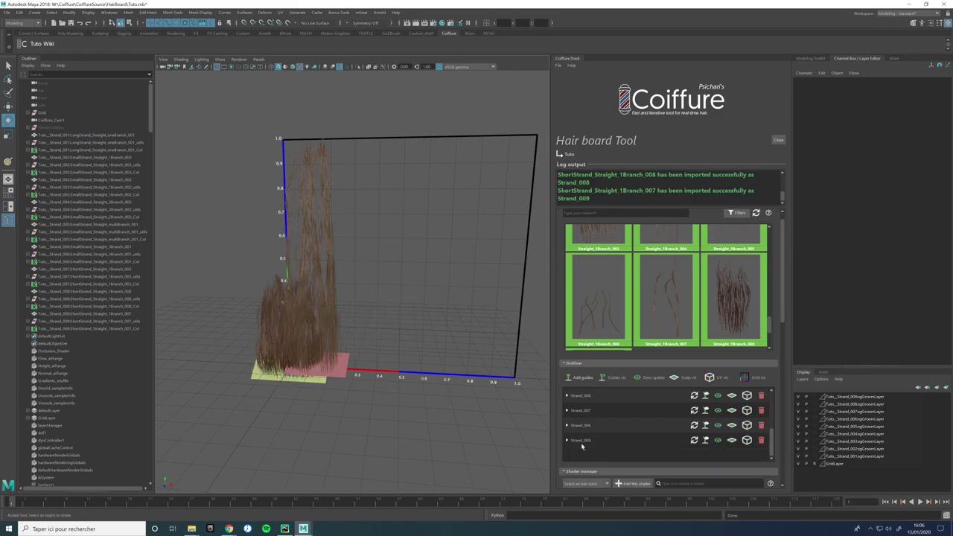
pyautogui.click(588, 440)
pyautogui.press('w')
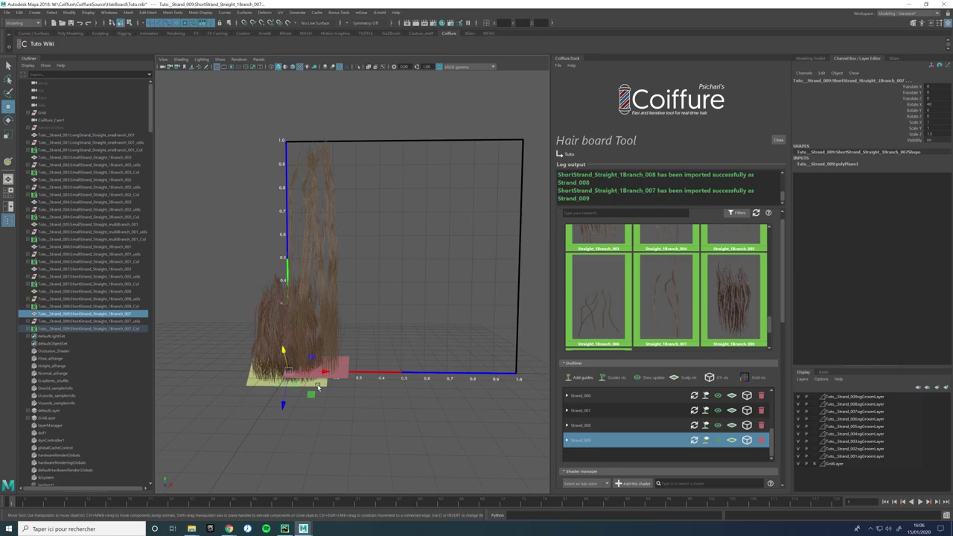
pyautogui.scroll(2, 640, 436)
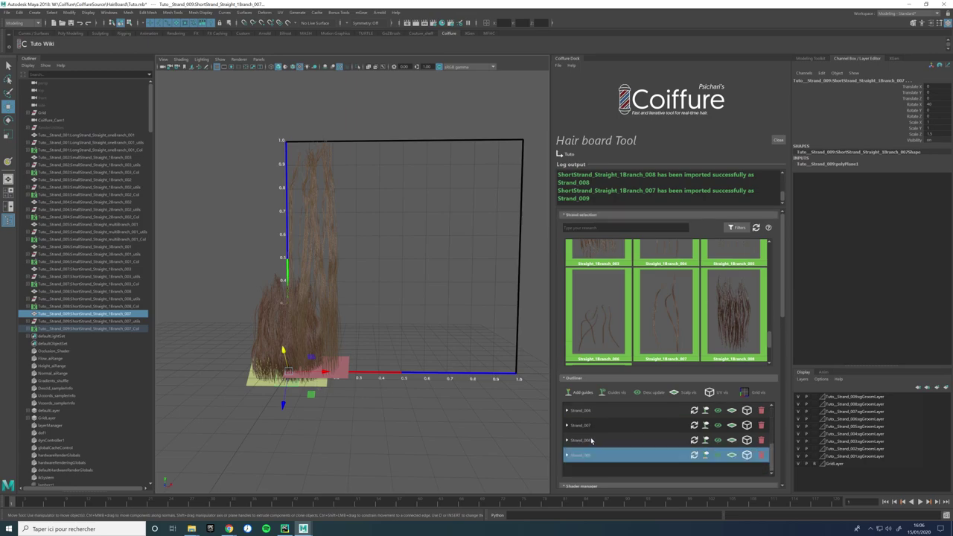
pyautogui.keyDown('shift'); pyautogui.click(590, 440); pyautogui.keyUp('shift')
pyautogui.moveTo(318, 373); pyautogui.dragTo(534, 362)
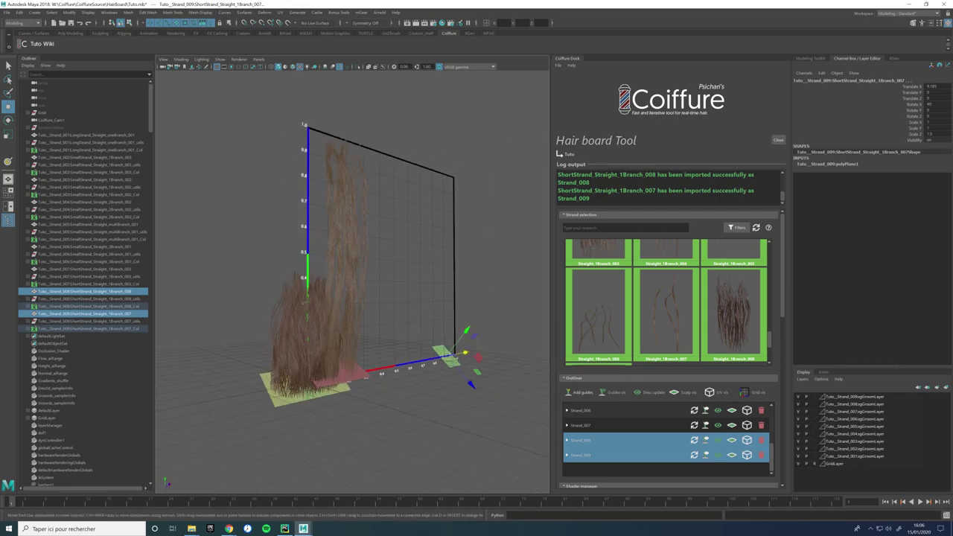
# Step: Set the Move tool's axis orientation to World
pyautogui.click(936, 23)
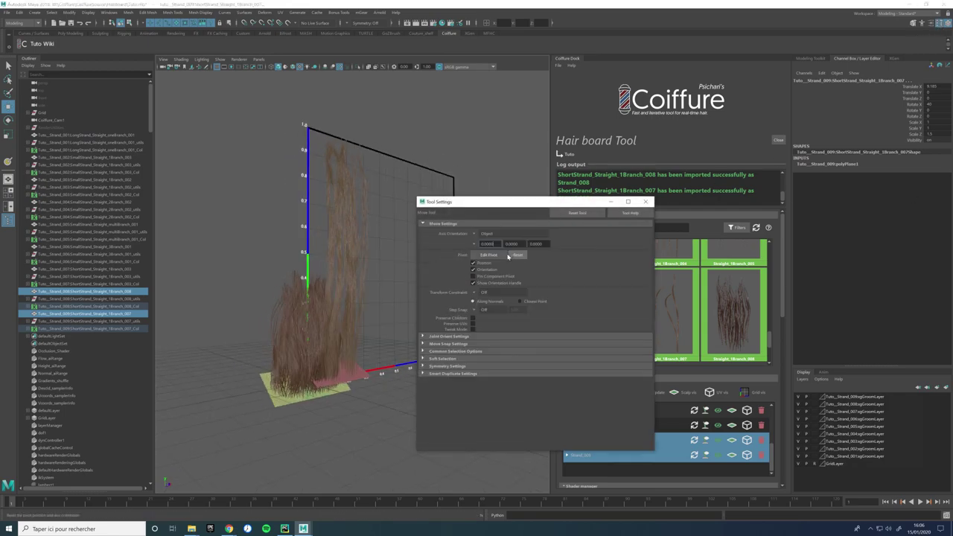
pyautogui.click(488, 234)
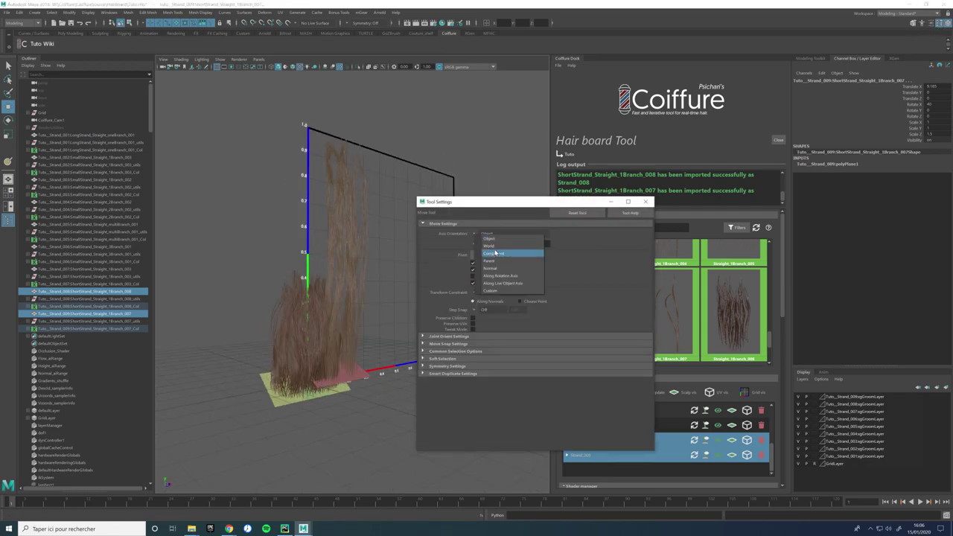
pyautogui.click(527, 254)
pyautogui.click(645, 201)
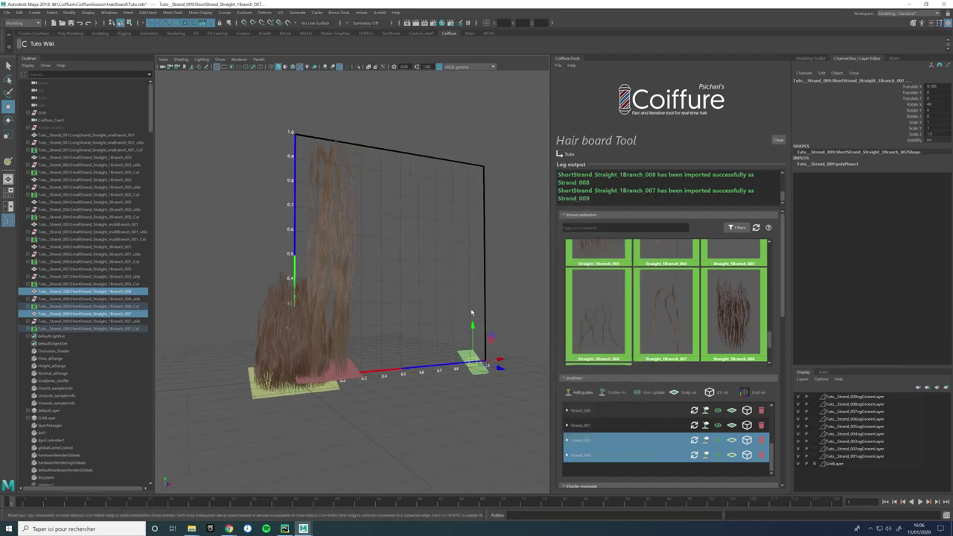
# Step: Raise Strand_008 and Strand_009 to about 0.8 on the board, and shift Strand_009 left to sit beside Strand_008
pyautogui.moveTo(475, 325); pyautogui.dragTo(501, 183)
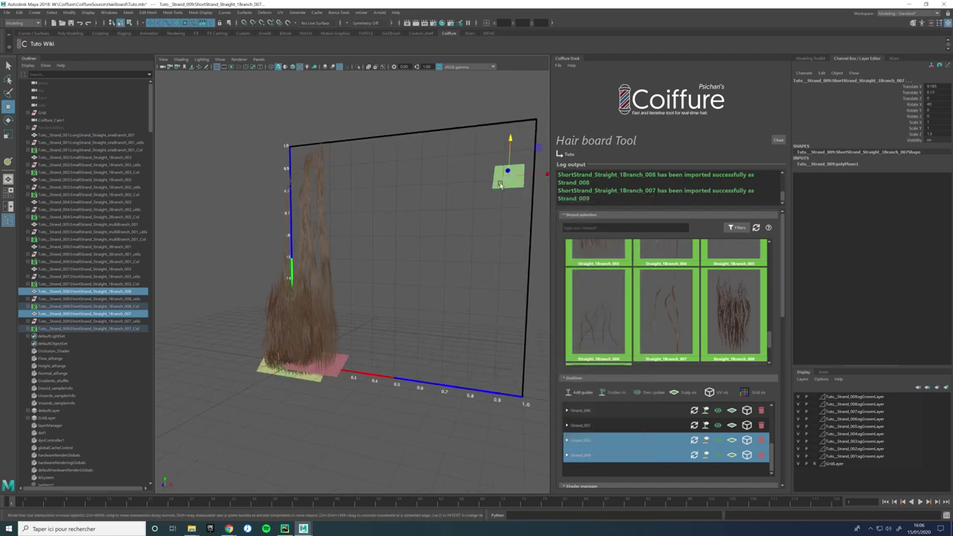
pyautogui.click(130, 308)
pyautogui.click(512, 203)
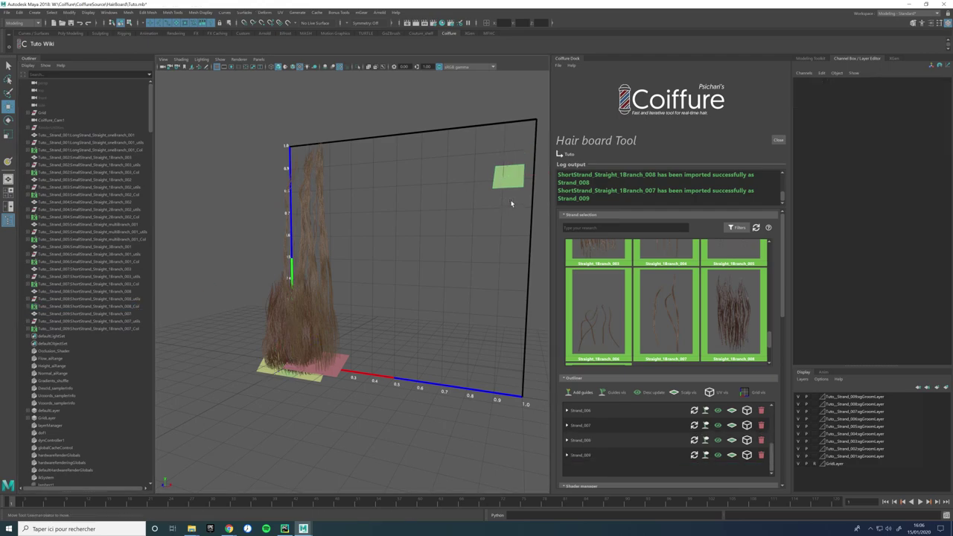
pyautogui.click(507, 181)
pyautogui.moveTo(545, 174); pyautogui.dragTo(511, 174)
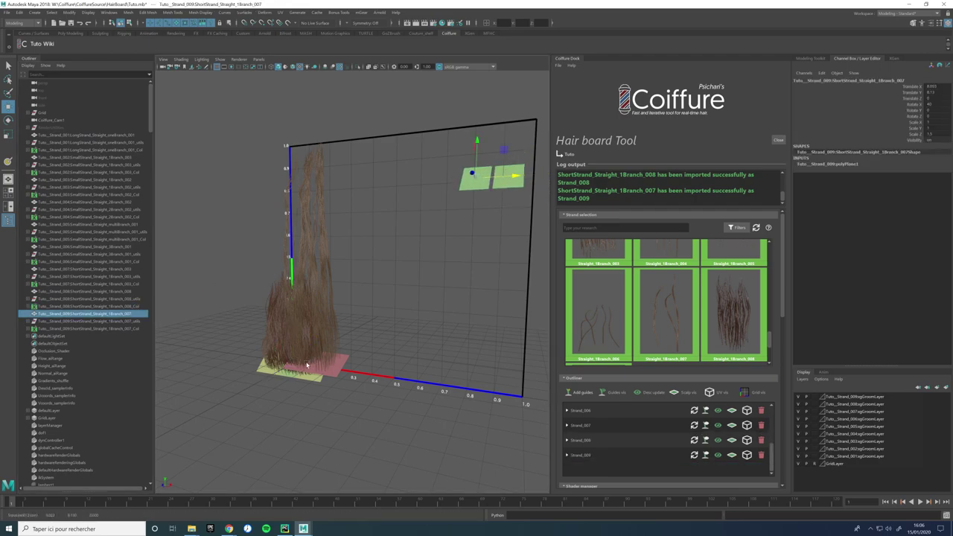
# Step: Select Strand_006 and Strand_007 together and move them along X toward the board's lower-right area
pyautogui.keyDown('alt'); pyautogui.moveTo(309, 363); pyautogui.dragTo(365, 361); pyautogui.keyUp('alt')
pyautogui.click(624, 425)
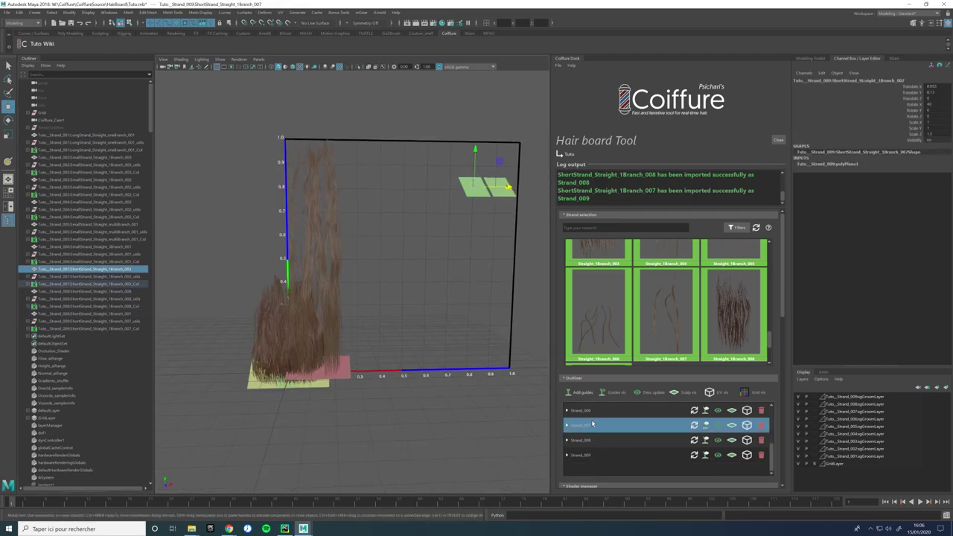
pyautogui.keyDown('ctrl'); pyautogui.click(624, 410); pyautogui.keyUp('ctrl')
pyautogui.moveTo(305, 370); pyautogui.dragTo(469, 370)
# Step: Place Strand_007 to the left of the two raised short strands, and set Strand_006 in the board's lower-right corner
pyautogui.click(454, 338)
pyautogui.click(468, 355)
pyautogui.moveTo(469, 335); pyautogui.dragTo(469, 307)
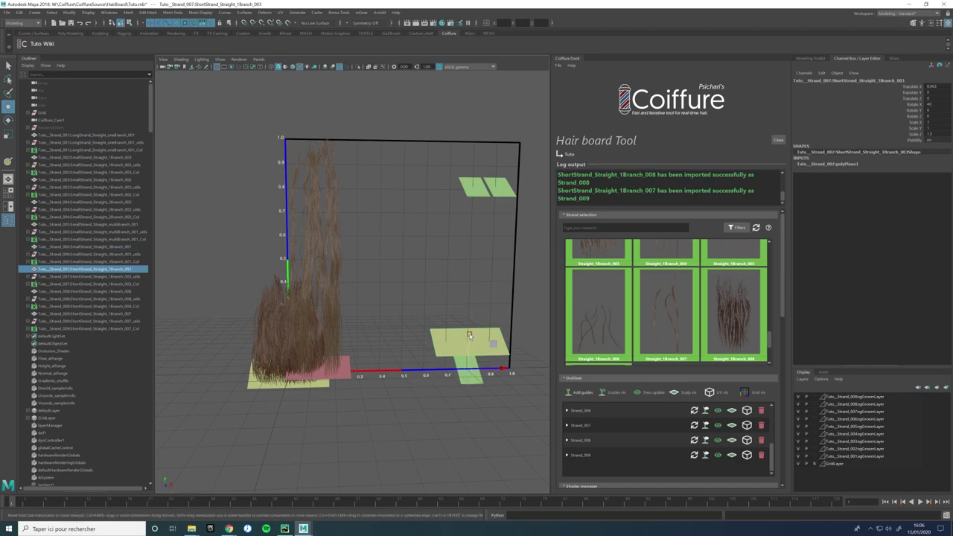
pyautogui.click(469, 363)
pyautogui.moveTo(469, 362); pyautogui.dragTo(446, 201)
pyautogui.click(478, 340)
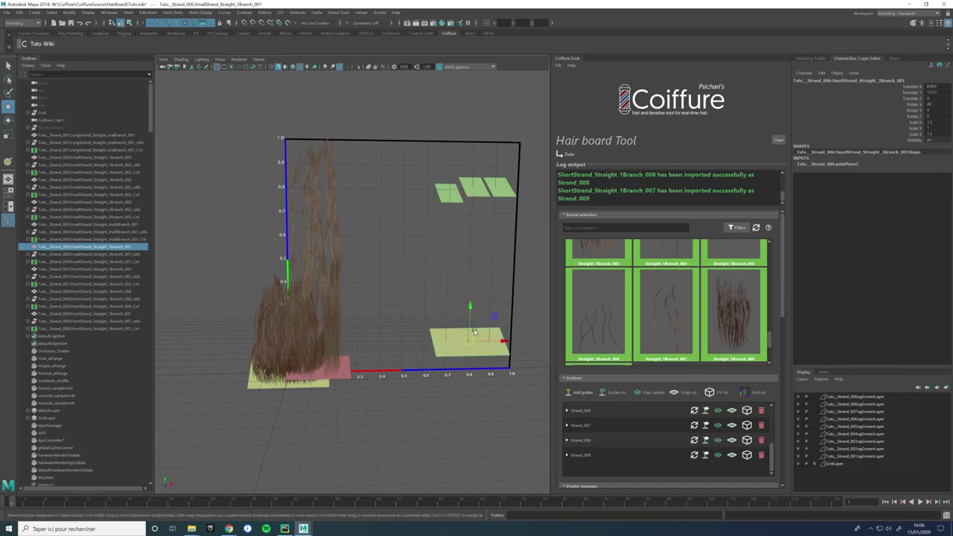
pyautogui.moveTo(472, 335); pyautogui.dragTo(411, 374)
# Step: Select Strand_004 and move it along the board's base to the left side of Strand_006
pyautogui.scroll(2, 581, 412)
pyautogui.click(588, 425)
pyautogui.moveTo(333, 382); pyautogui.dragTo(431, 379)
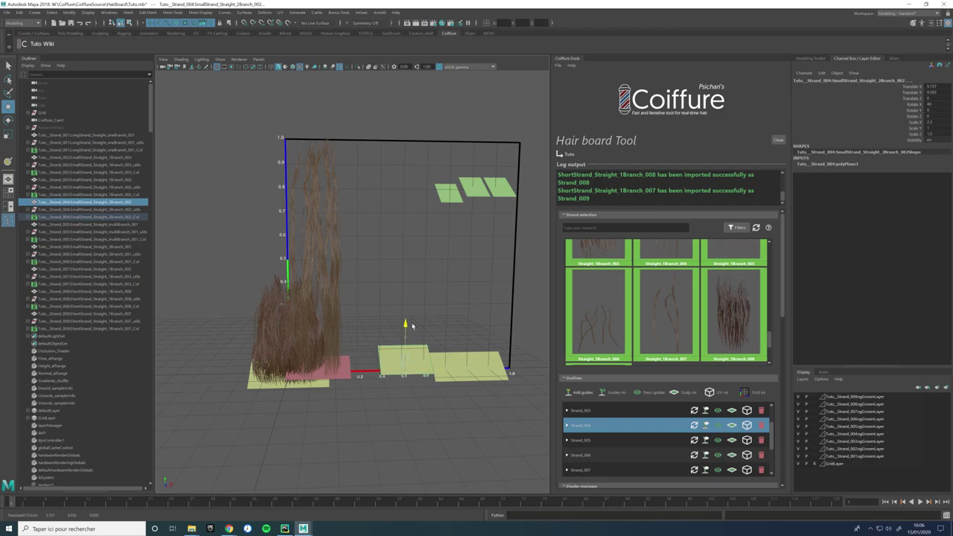
# Step: Move Strand_005 off the board's base up to about 0.6, and shift it right toward the board's middle
pyautogui.click(596, 440)
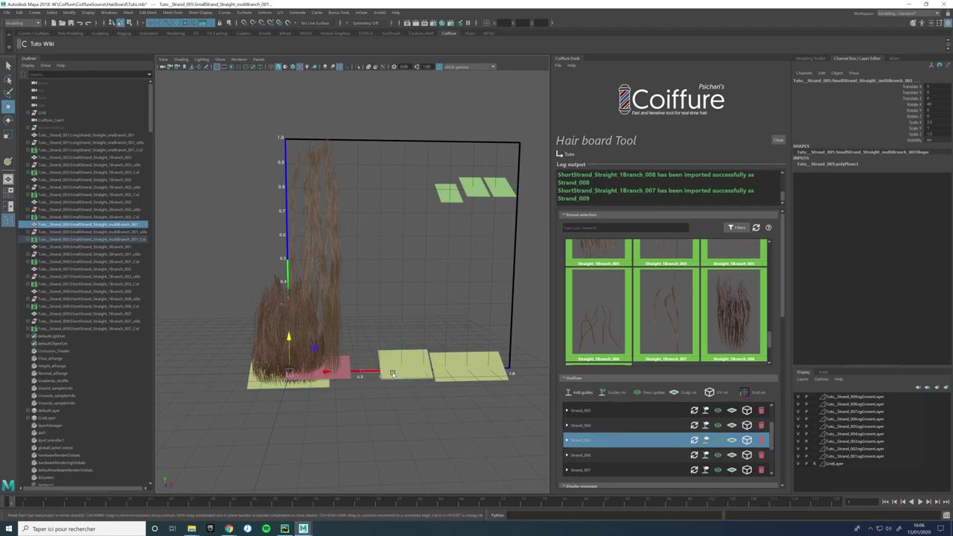
pyautogui.click(362, 360)
pyautogui.click(316, 382)
pyautogui.moveTo(326, 372); pyautogui.dragTo(406, 371)
pyautogui.click(373, 301)
pyautogui.click(369, 368)
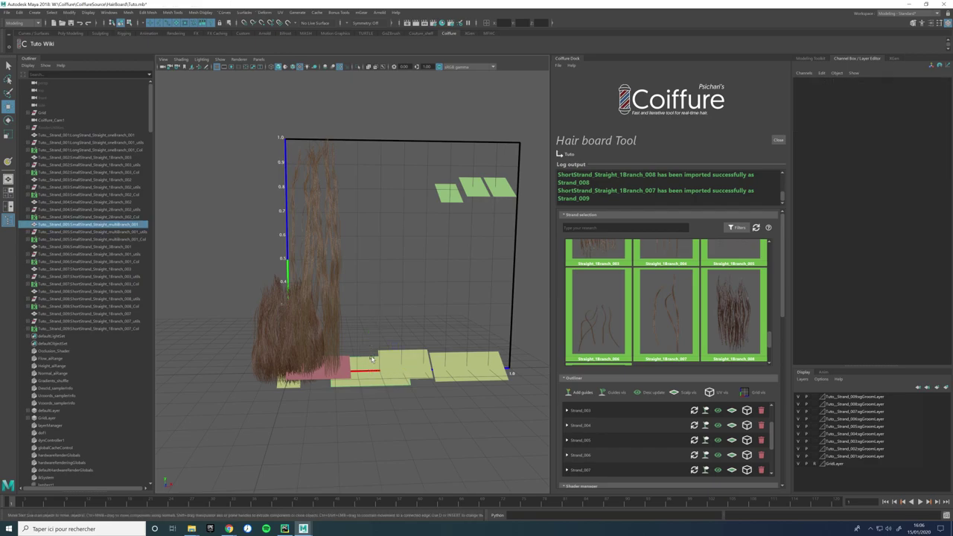
pyautogui.moveTo(370, 340); pyautogui.dragTo(370, 204)
pyautogui.moveTo(405, 236); pyautogui.dragTo(429, 235)
# Step: Place Strand_003 along the base to the left of Strand_004, and move Strand_002 up to the board's middle-right area
pyautogui.click(310, 376)
pyautogui.moveTo(311, 376); pyautogui.dragTo(386, 374)
pyautogui.moveTo(368, 327); pyautogui.dragTo(369, 333)
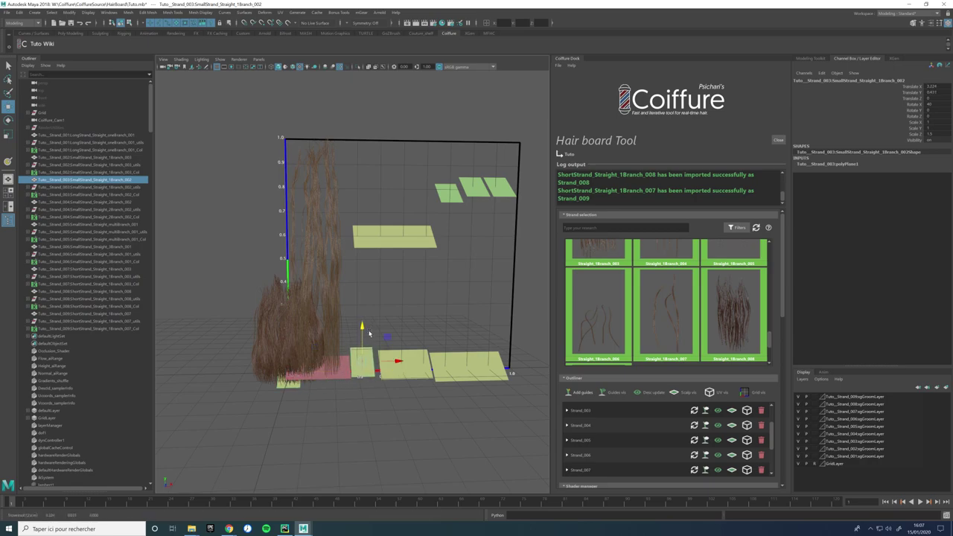
pyautogui.click(281, 382)
pyautogui.moveTo(289, 371); pyautogui.dragTo(443, 289)
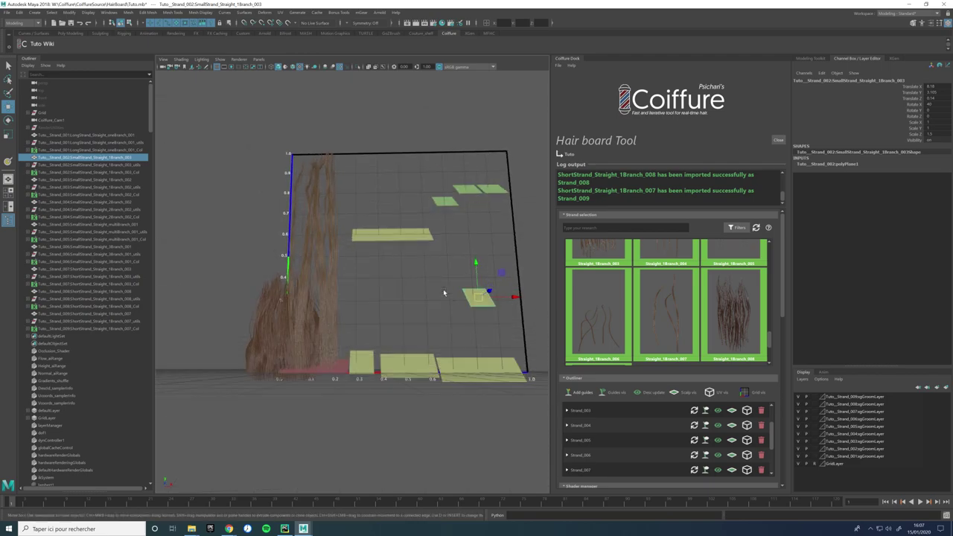
# Step: In the front view, raise Strand_006 and Strand_004 slightly so their scalps rest on the board's base line
pyautogui.moveTo(443, 288); pyautogui.dragTo(447, 277, button='right')
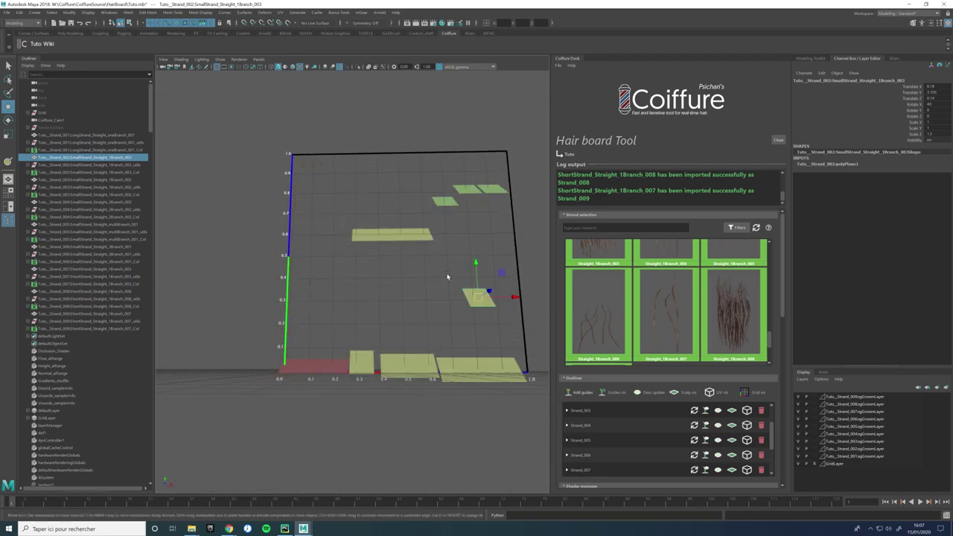
pyautogui.press('space')
pyautogui.moveTo(449, 262); pyautogui.dragTo(451, 281)
pyautogui.keyDown('alt'); pyautogui.moveTo(452, 269); pyautogui.dragTo(406, 298, button='middle'); pyautogui.keyUp('alt')
pyautogui.keyDown('alt'); pyautogui.moveTo(409, 294); pyautogui.dragTo(479, 386, button='right'); pyautogui.keyUp('alt')
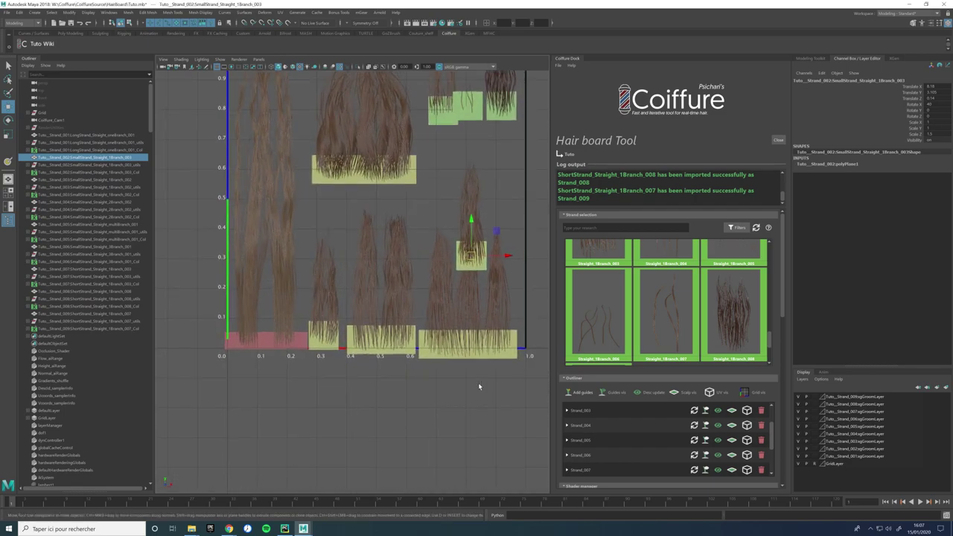
pyautogui.keyDown('alt'); pyautogui.moveTo(468, 341); pyautogui.dragTo(459, 338, button='middle'); pyautogui.keyUp('alt')
pyautogui.click(460, 339)
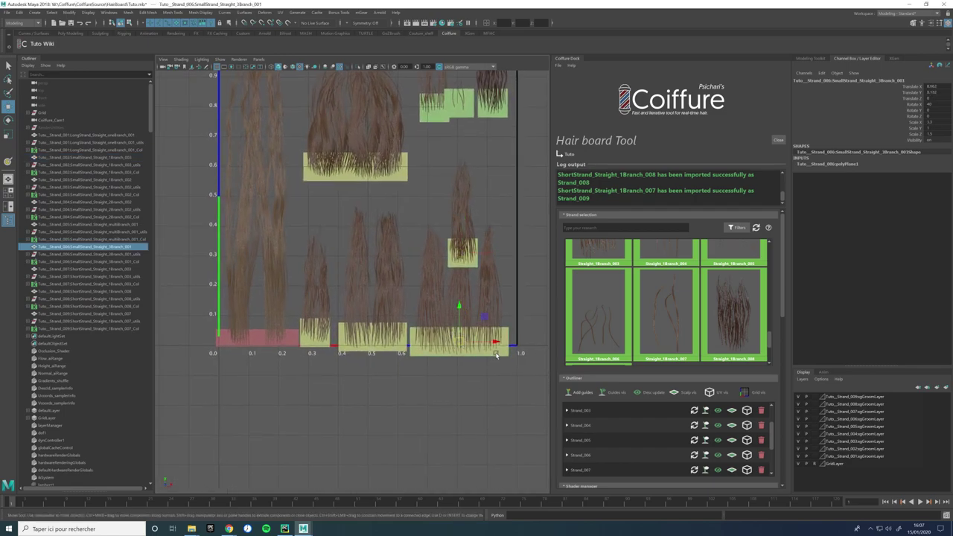
pyautogui.moveTo(457, 342); pyautogui.dragTo(458, 334)
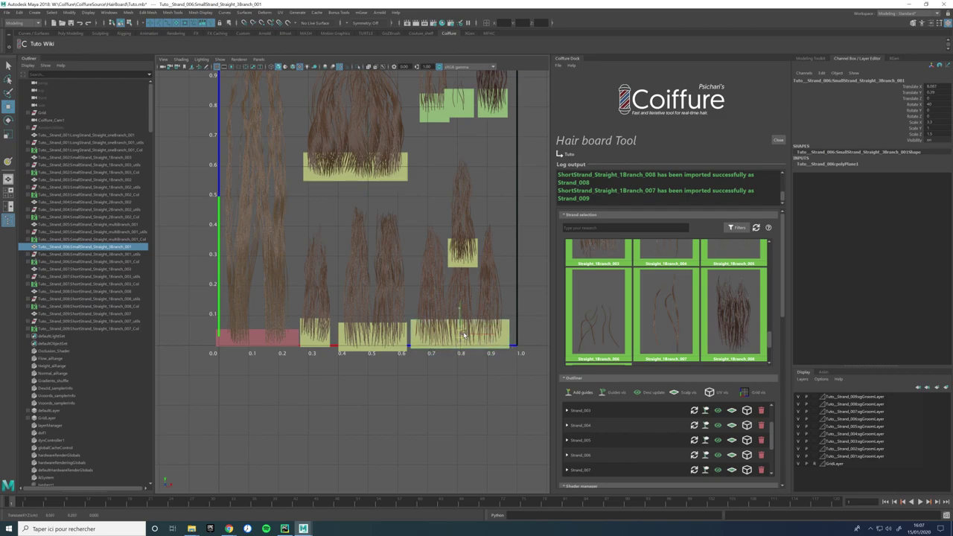
pyautogui.click(392, 350)
pyautogui.keyDown('alt'); pyautogui.moveTo(464, 266); pyautogui.dragTo(438, 313, button='middle'); pyautogui.keyUp('alt')
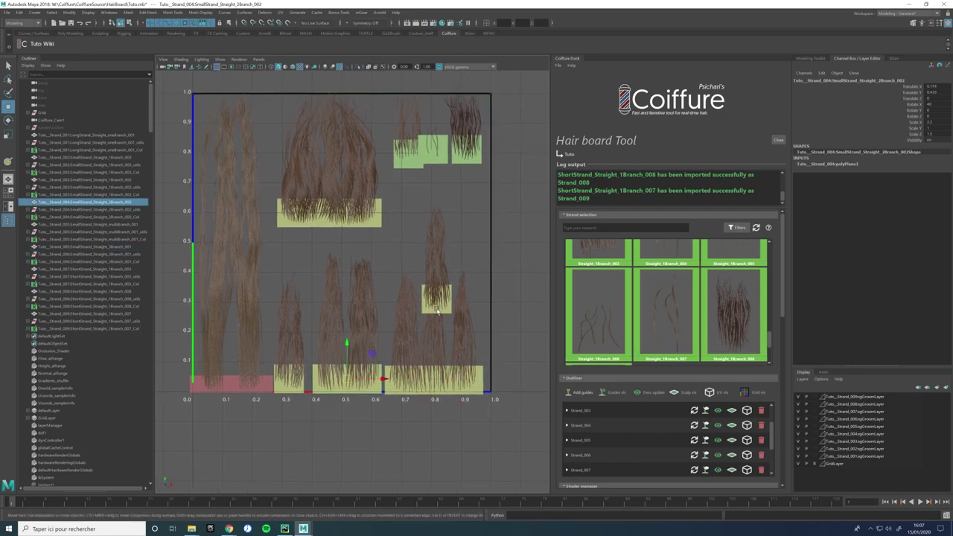
# Step: Raise Strand_002 to about 0.5 near the board's right edge, and shift Strand_007 left to separate it from Strand_009
pyautogui.click(438, 311)
pyautogui.moveTo(437, 305); pyautogui.dragTo(439, 257)
pyautogui.click(440, 156)
pyautogui.click(409, 160)
pyautogui.click(406, 157)
pyautogui.moveTo(409, 154); pyautogui.dragTo(399, 155)
pyautogui.click(439, 257)
pyautogui.moveTo(439, 257); pyautogui.dragTo(463, 251)
pyautogui.click(653, 392)
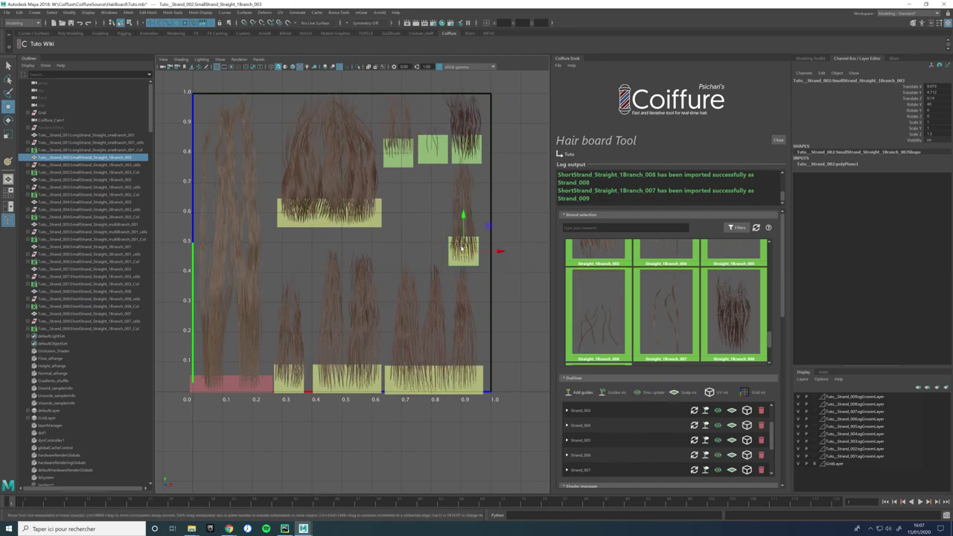
# Step: Show the guides on all strands and nudge Strand_008 up and slightly right in the board's upper-right corner
pyautogui.click(470, 155)
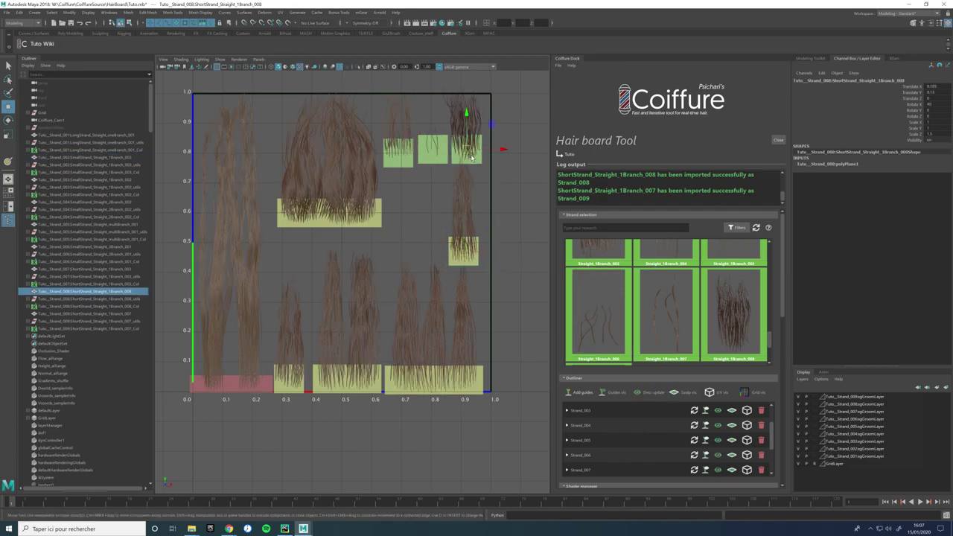
pyautogui.press('r')
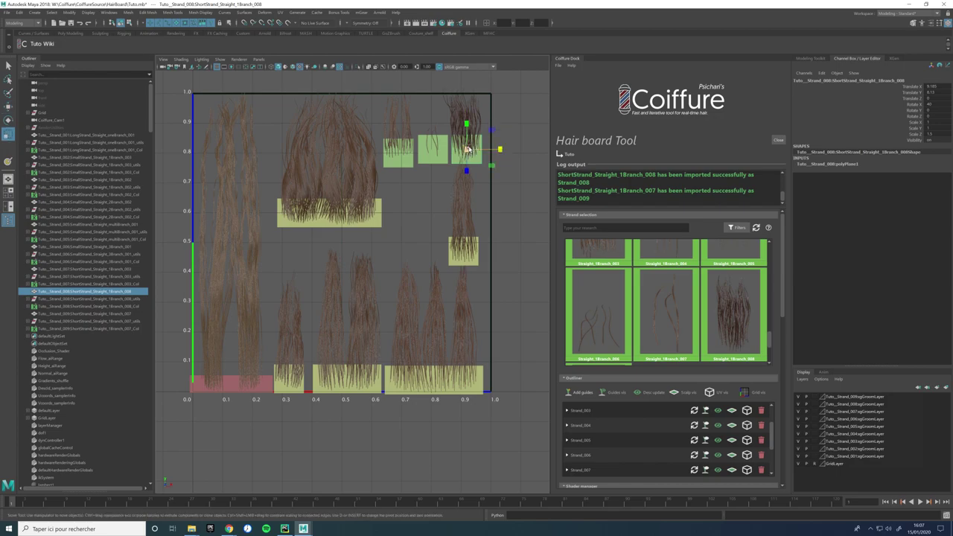
pyautogui.click(611, 393)
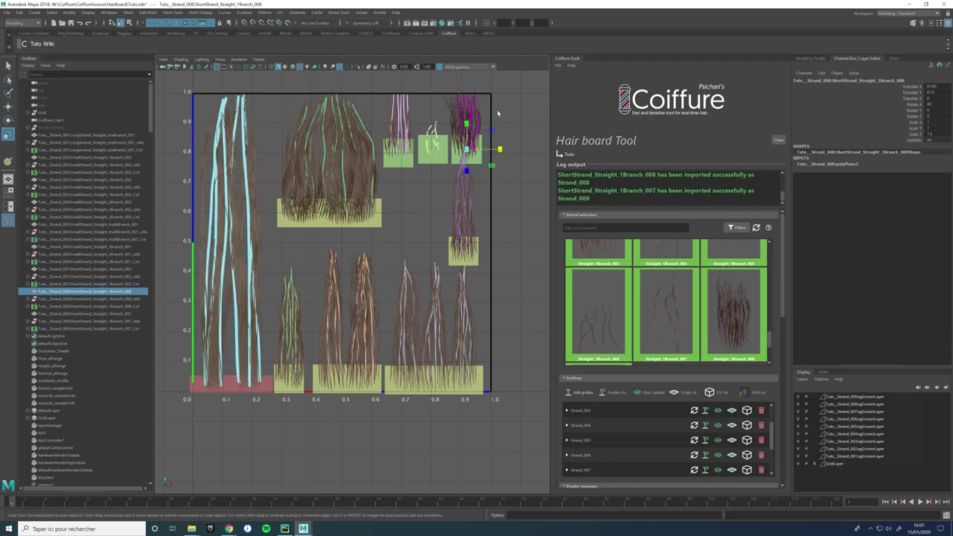
pyautogui.click(467, 148)
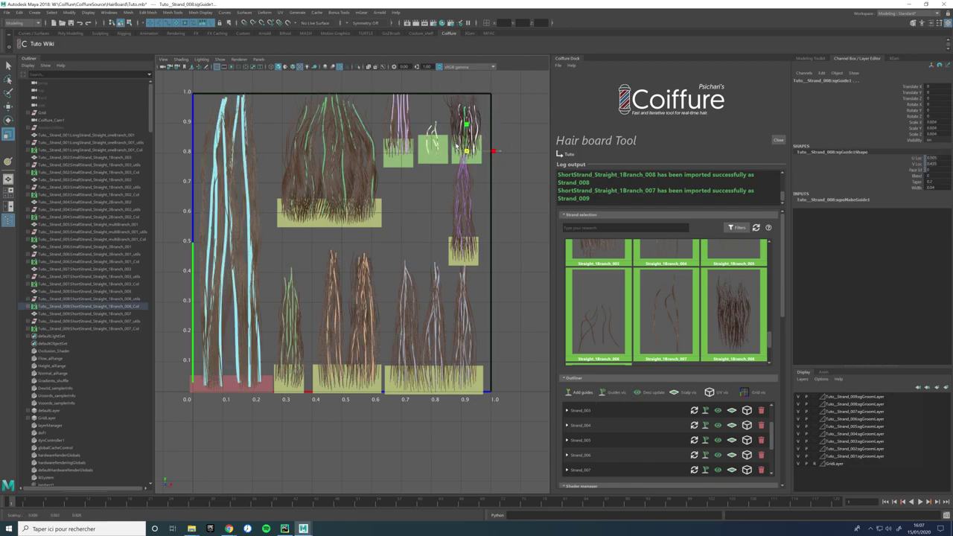
pyautogui.click(480, 164)
pyautogui.press('w')
pyautogui.moveTo(468, 150); pyautogui.dragTo(470, 139)
# Step: Lower Strand_007 and Strand_005 slightly to fit their hair below the board's top edge
pyautogui.click(402, 162)
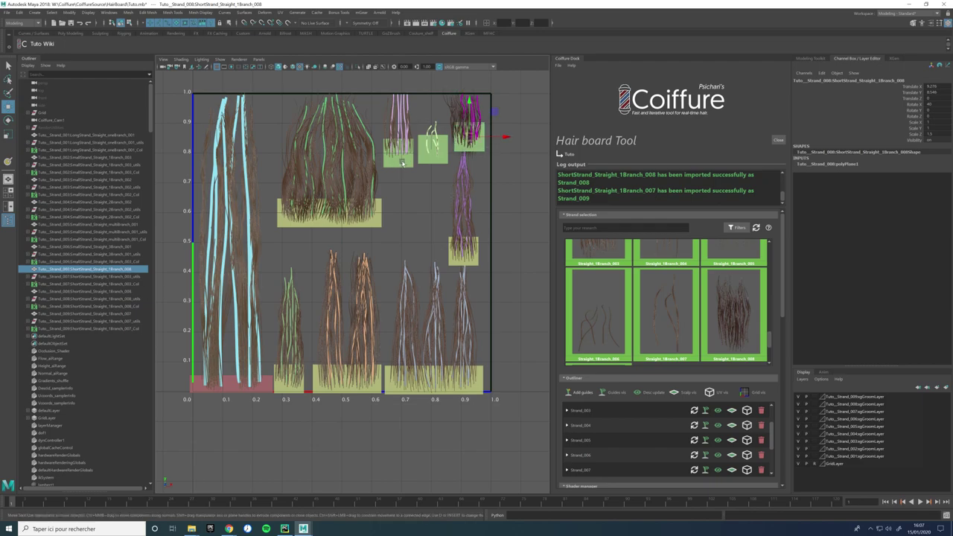
pyautogui.moveTo(400, 129); pyautogui.dragTo(400, 134)
pyautogui.click(372, 214)
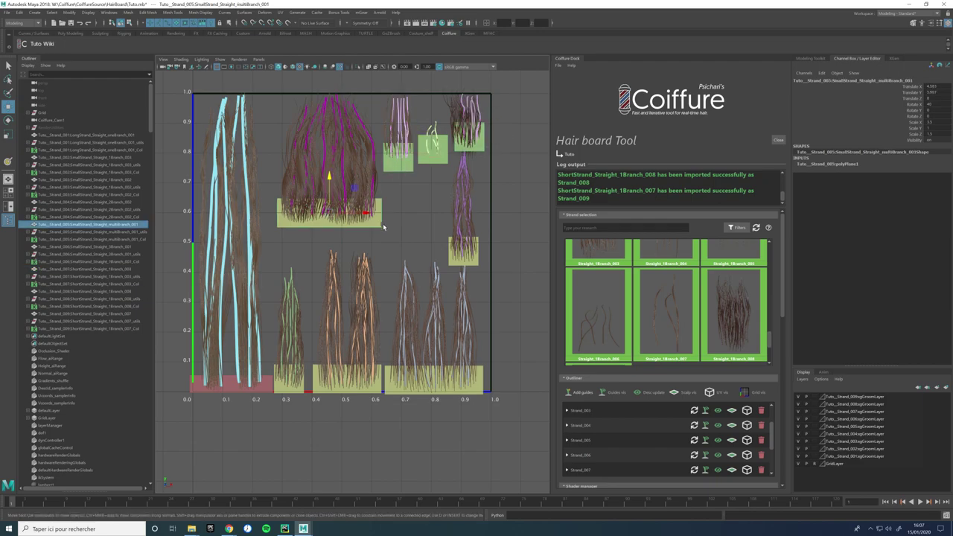
pyautogui.moveTo(329, 177); pyautogui.dragTo(329, 184)
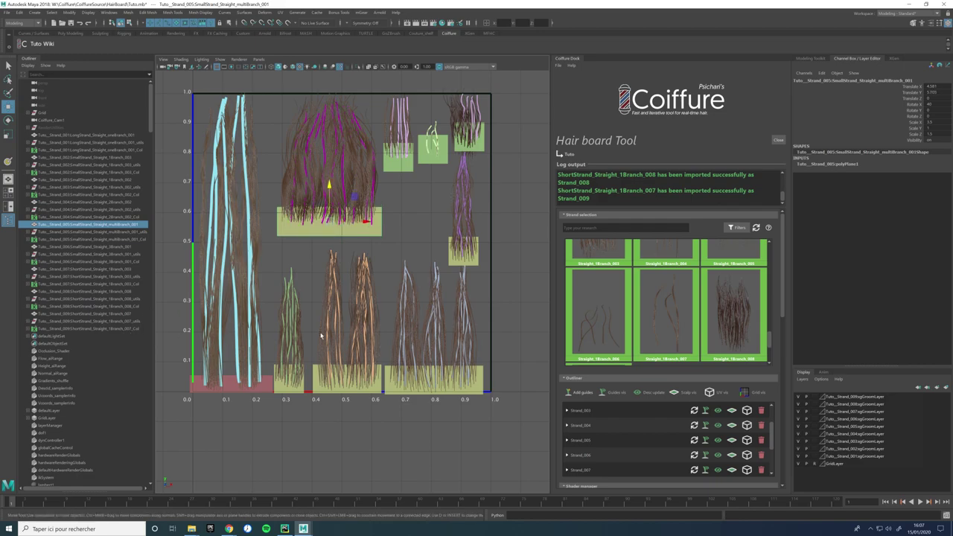
# Step: Import ShortStrand_Straight_1Branch_003, place it at about 0.5 between Strand_005 and Strand_002, and raise Strand_002 slightly
pyautogui.scroll(1, 662, 324)
pyautogui.scroll(2, 661, 320)
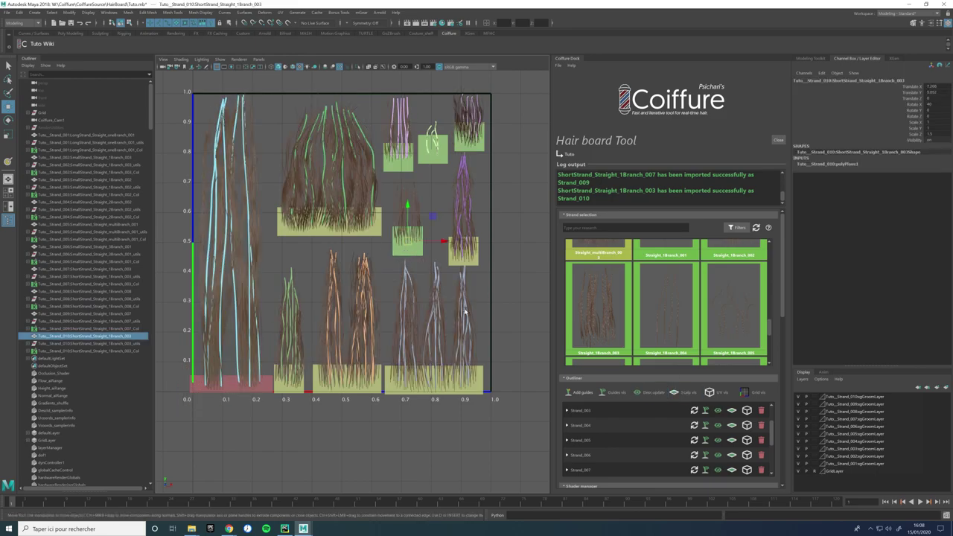
pyautogui.click(498, 241)
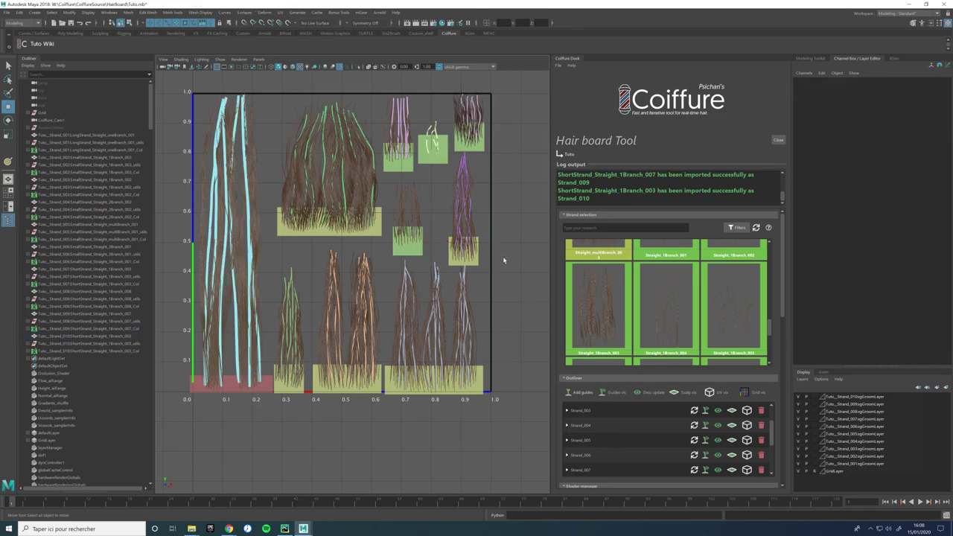
pyautogui.click(469, 261)
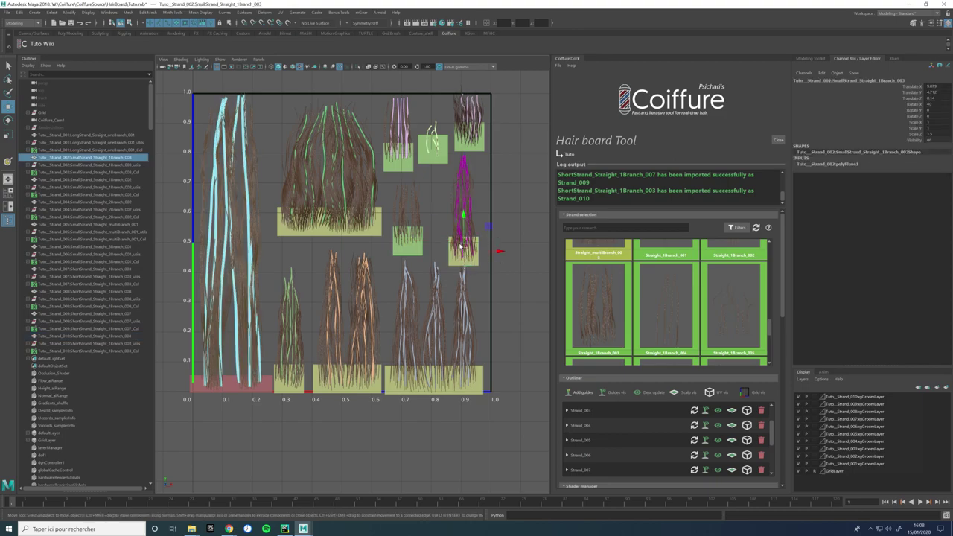
pyautogui.moveTo(465, 244); pyautogui.dragTo(464, 242)
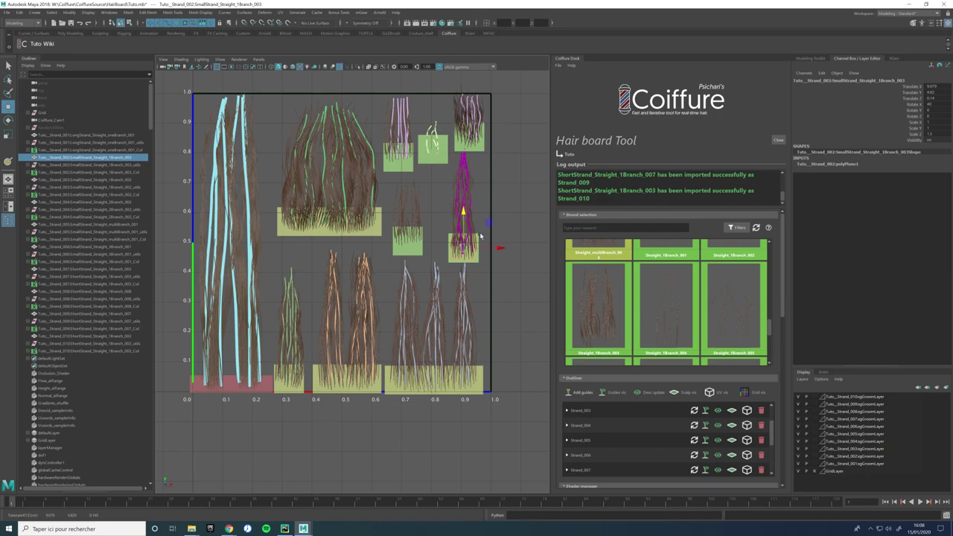
# Step: Switch to the perspective view and hide the guides on all strands
pyautogui.rightClick(474, 161)
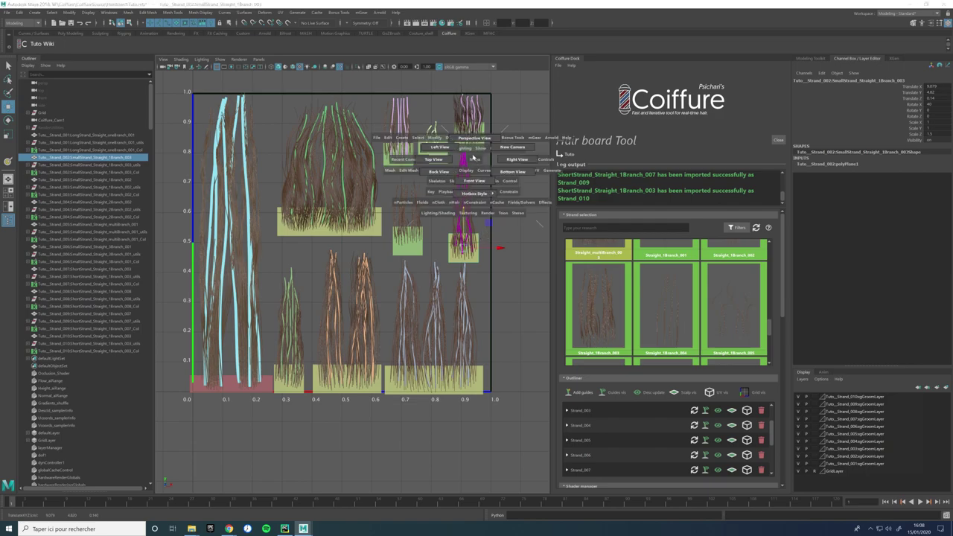
pyautogui.keyDown('alt'); pyautogui.moveTo(474, 161); pyautogui.dragTo(452, 259); pyautogui.keyUp('alt')
pyautogui.keyDown('alt'); pyautogui.moveTo(453, 257); pyautogui.dragTo(420, 235, button='middle'); pyautogui.keyUp('alt')
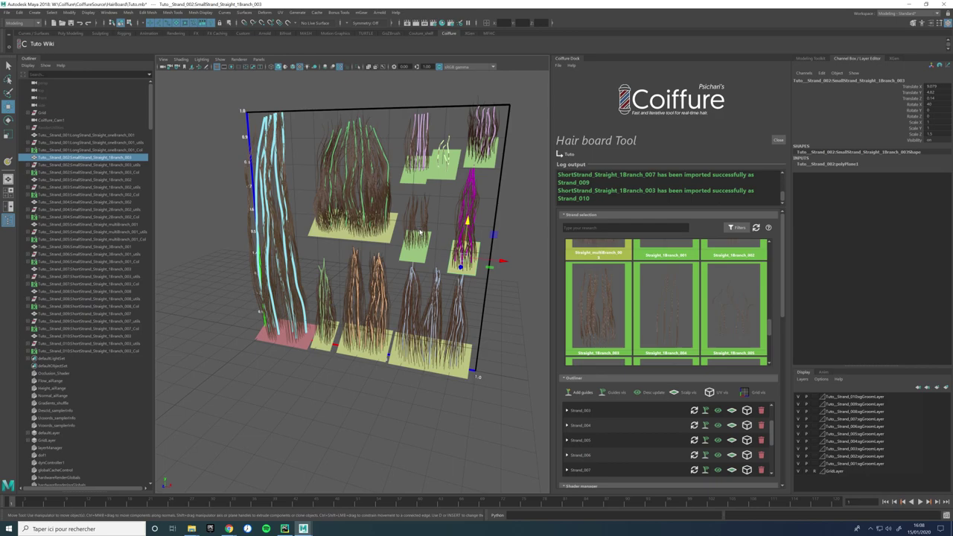
pyautogui.click(614, 392)
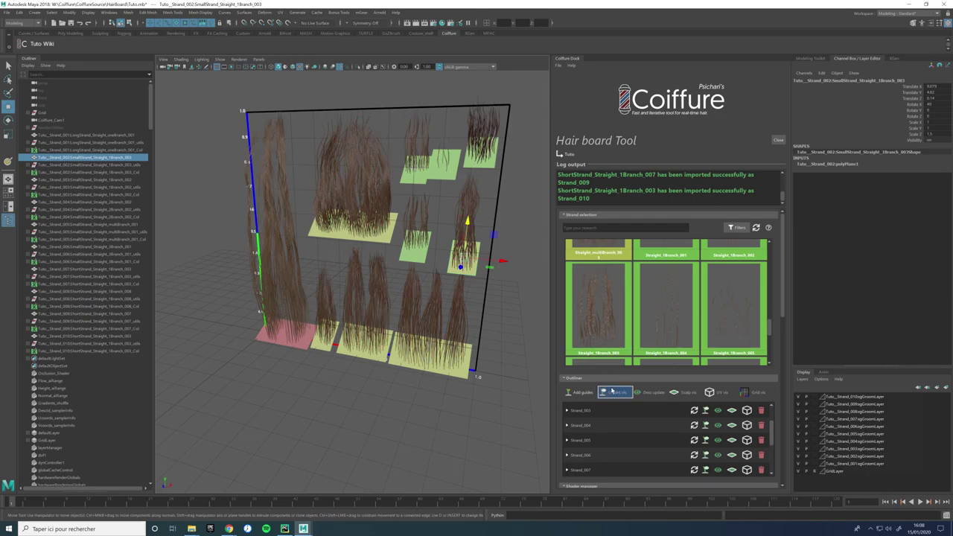
pyautogui.keyDown('alt'); pyautogui.moveTo(415, 260); pyautogui.dragTo(392, 246); pyautogui.keyUp('alt')
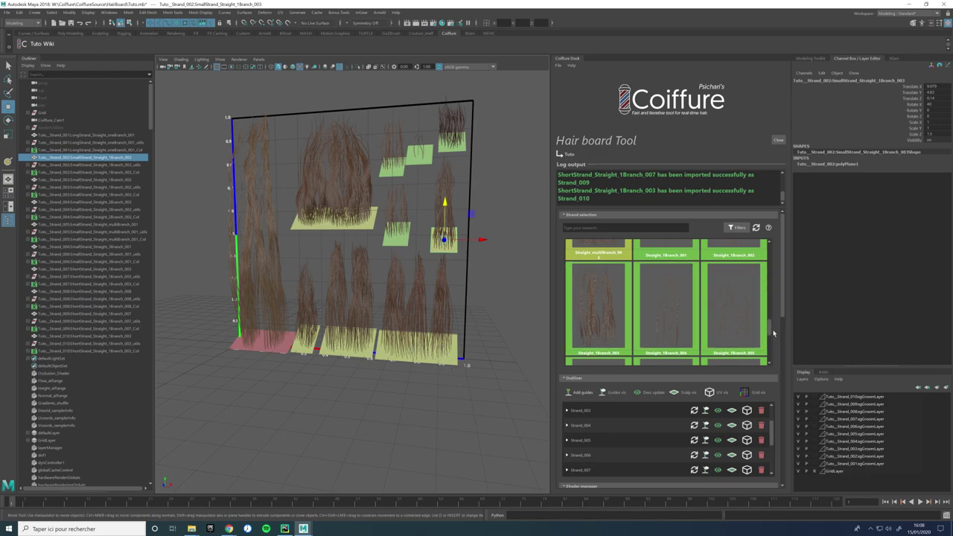
# Step: Swap Strand_006 on the board with the SmallStrand_Straight_multiBranch_001 preset
pyautogui.moveTo(768, 331); pyautogui.dragTo(769, 303)
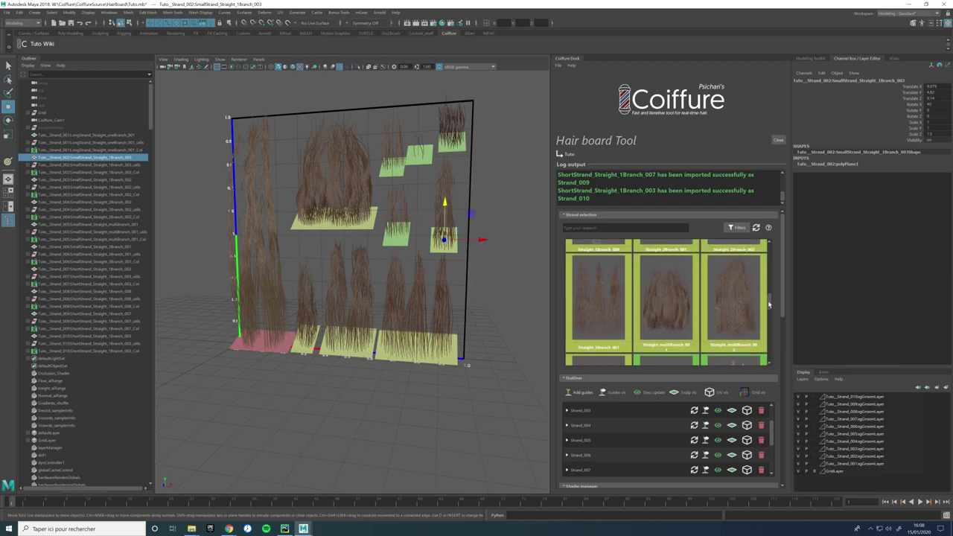
pyautogui.click(123, 246)
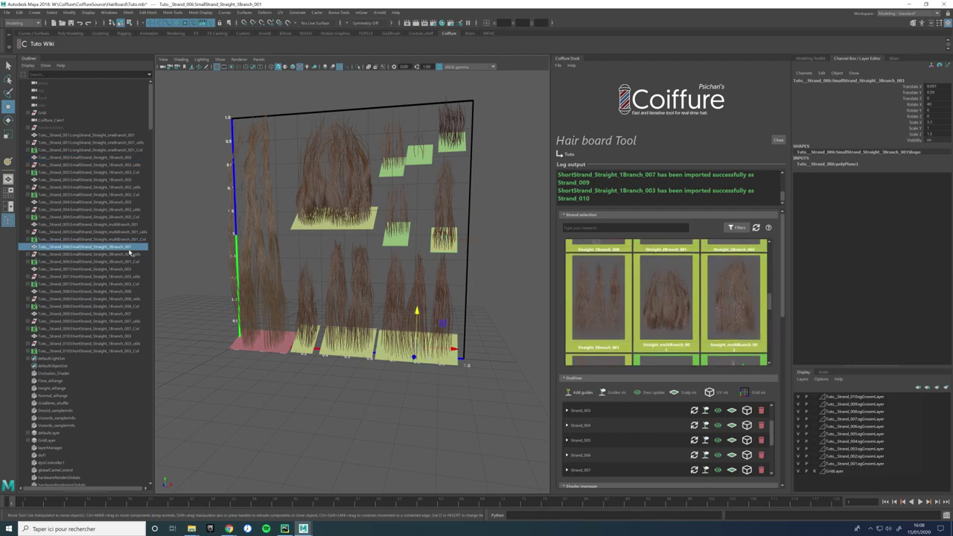
pyautogui.rightClick(674, 297)
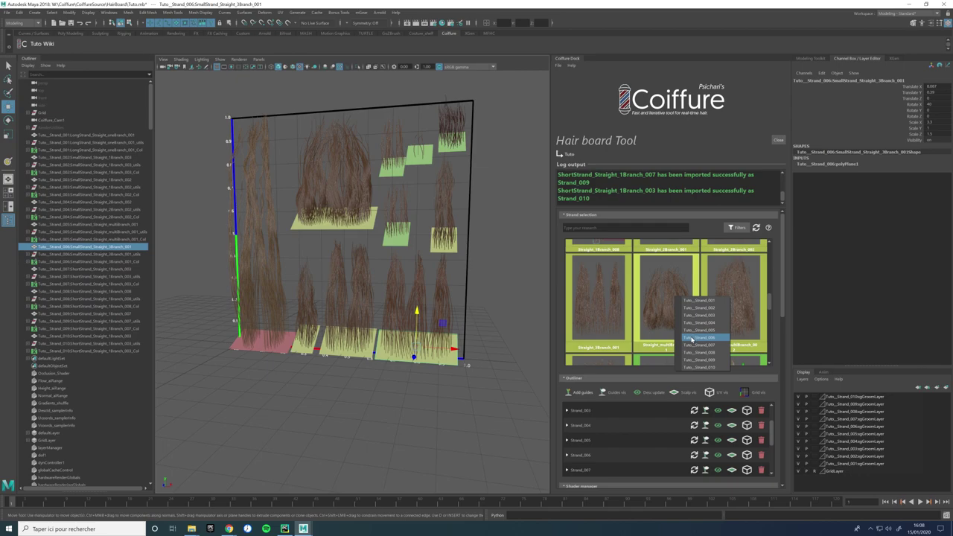
pyautogui.click(698, 337)
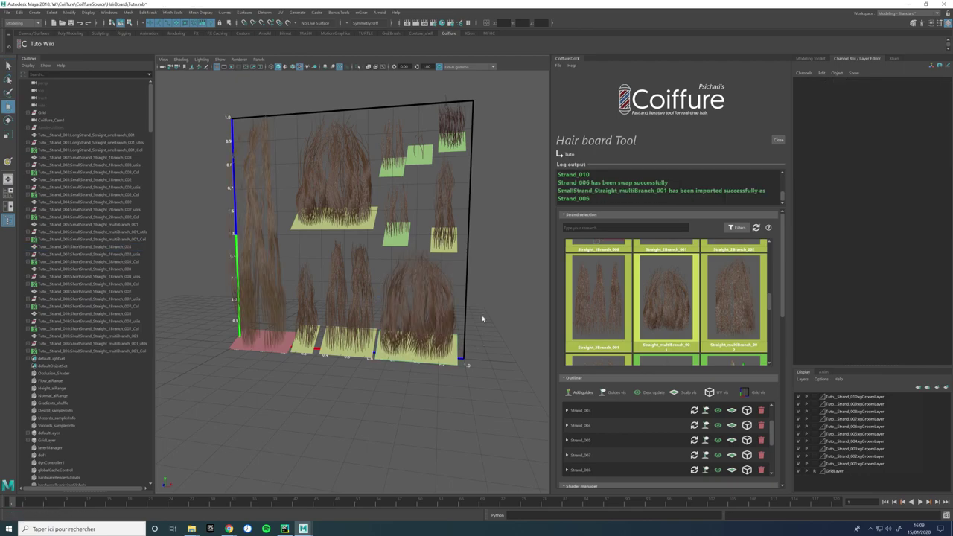
# Step: Swap Strand_006 with the SmallStrand_Straight_2Branch_001 preset from the strand library
pyautogui.scroll(-5, 655, 302)
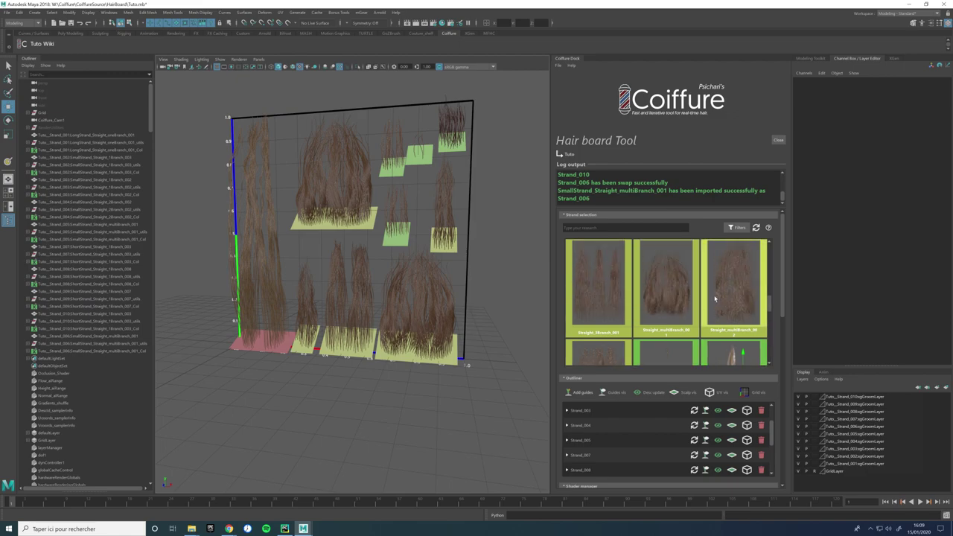
pyautogui.scroll(2, 711, 301)
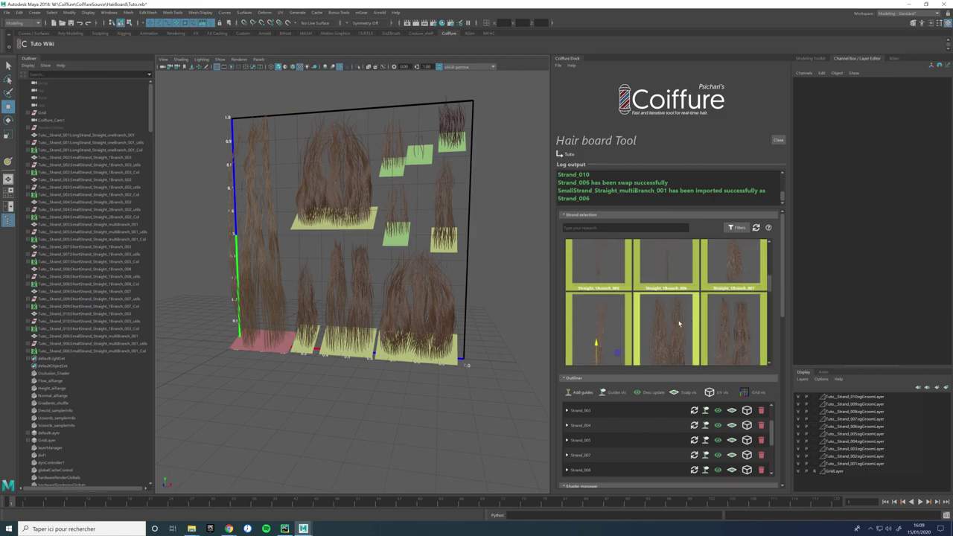
pyautogui.rightClick(686, 322)
pyautogui.click(703, 362)
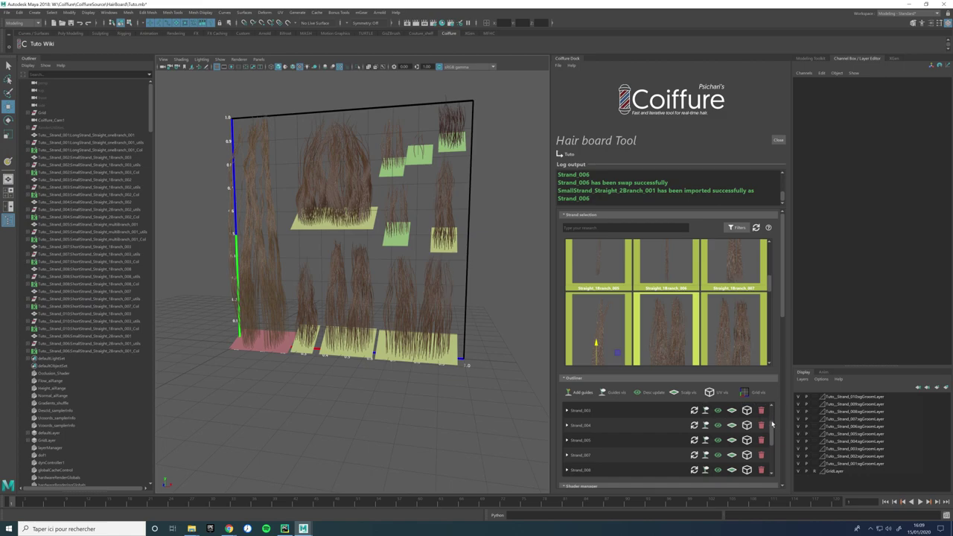
# Step: Expand Strand_004 and Strand_003 in the Hair board Tool's strand list, and pick Strand_003's Base1 description
pyautogui.moveTo(772, 423)
pyautogui.mouseDown()
pyautogui.moveTo(774, 438)
pyautogui.moveTo(773, 417)
pyautogui.mouseUp()
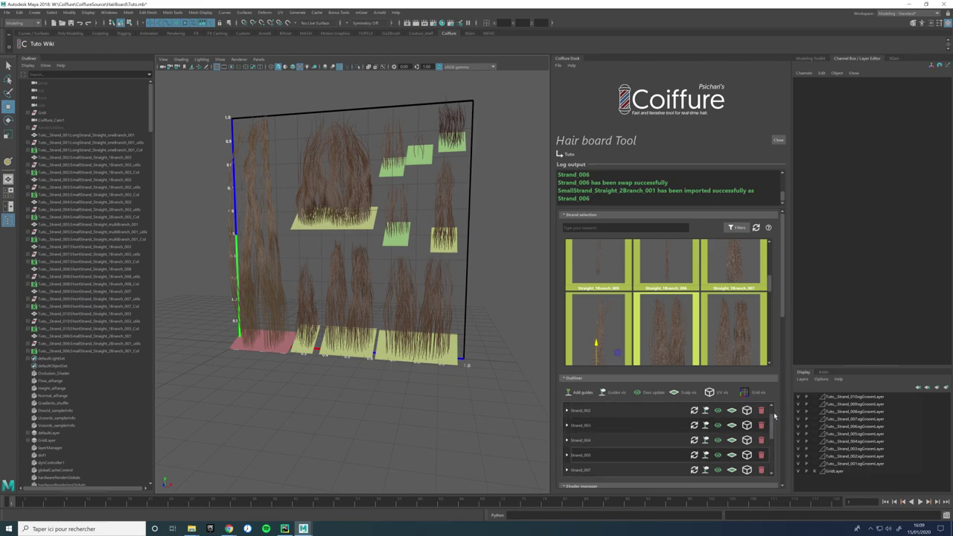
pyautogui.click(567, 440)
pyautogui.click(567, 425)
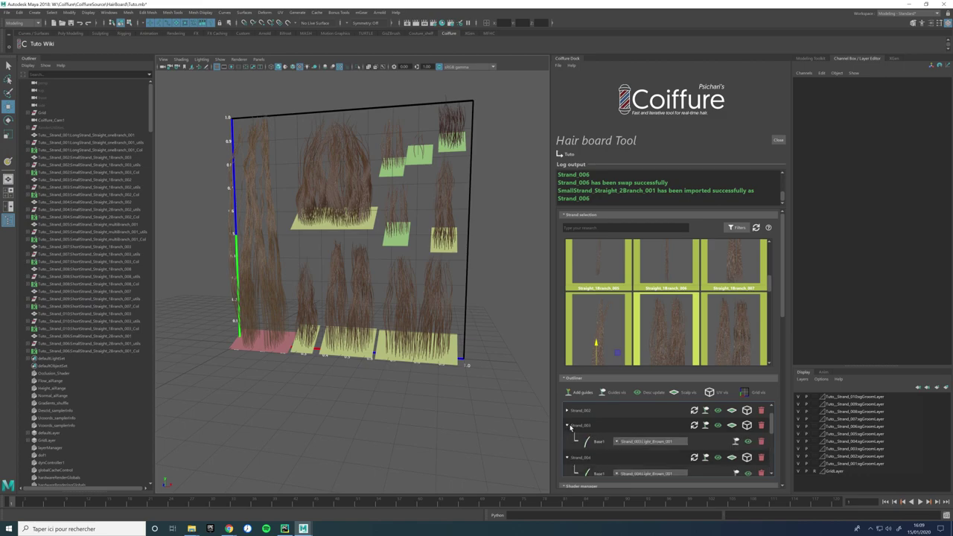
pyautogui.click(586, 441)
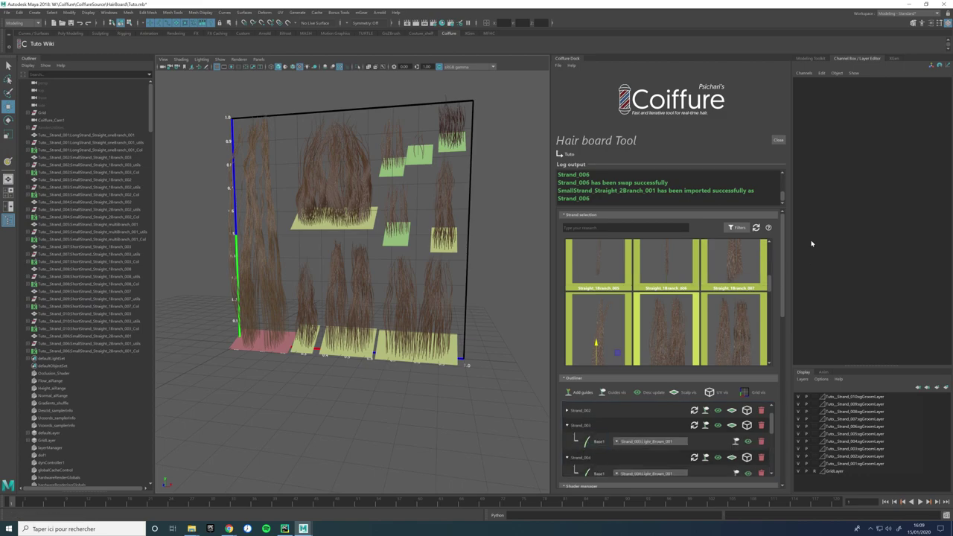
# Step: Display the XGen settings, expand Strand_008 in the Hair board Tool's strand list, and pick its base1 description for inspection
pyautogui.click(892, 58)
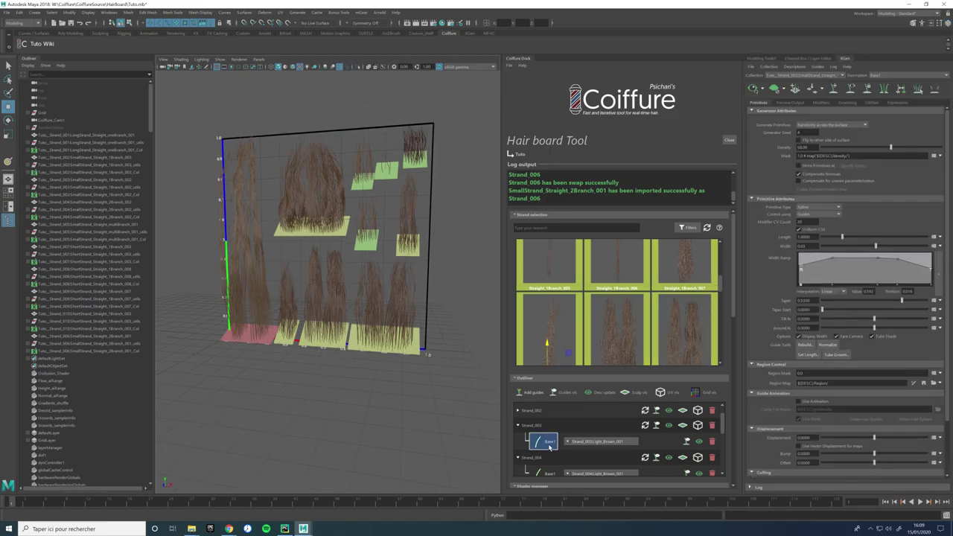
pyautogui.scroll(-1, 544, 444)
pyautogui.scroll(-2, 544, 445)
pyautogui.click(518, 425)
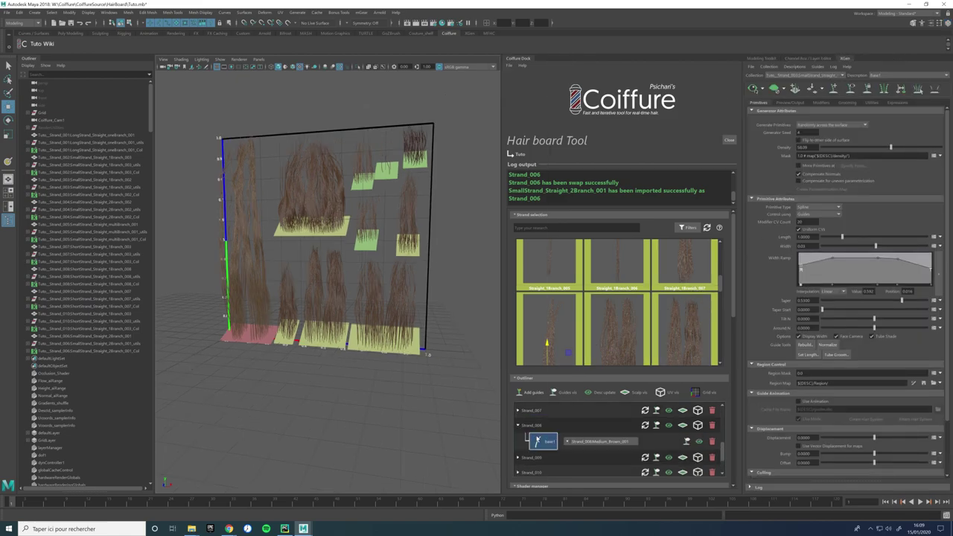
pyautogui.click(537, 442)
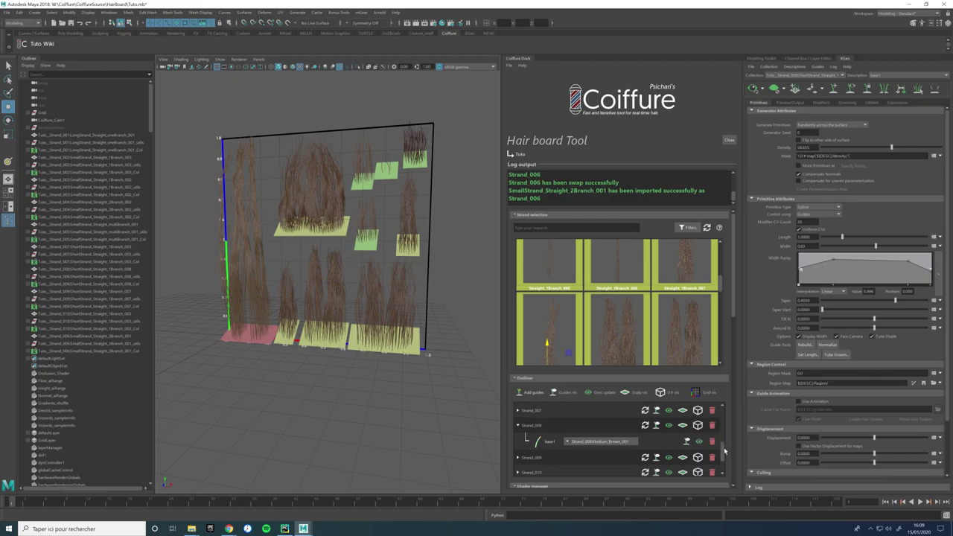
# Step: Load descriptions into XGen directly from strands on the hair board, including Strand_007's Base1 description
pyautogui.moveTo(447, 204); pyautogui.dragTo(523, 287, button='right')
pyautogui.moveTo(436, 250); pyautogui.dragTo(503, 339, button='right')
pyautogui.moveTo(471, 279); pyautogui.dragTo(473, 297, button='right')
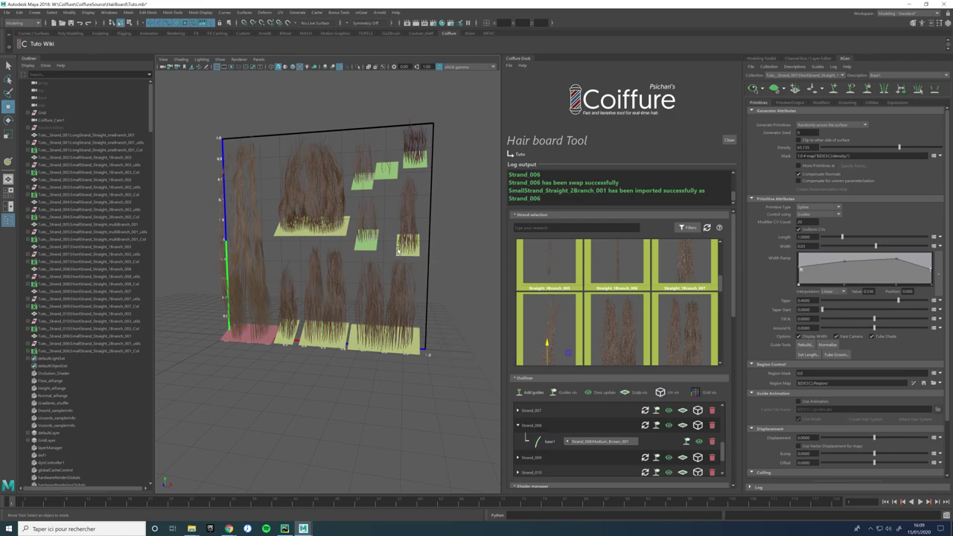
pyautogui.moveTo(398, 372); pyautogui.dragTo(426, 370, button='right')
# Step: Look through the strand shaders in the Shader manager and open its list of available hair colors
pyautogui.scroll(-2, 734, 322)
pyautogui.scroll(-8, 736, 327)
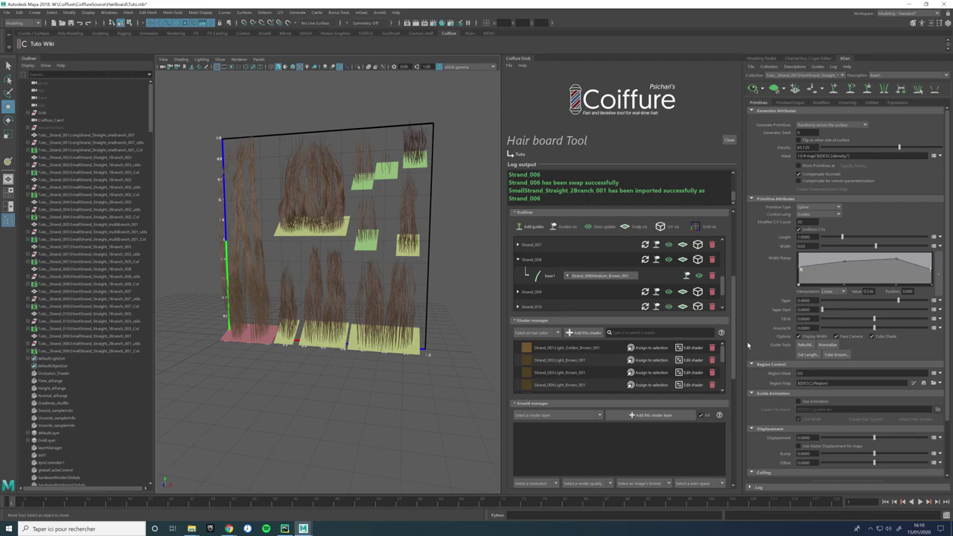
pyautogui.scroll(-2, 722, 370)
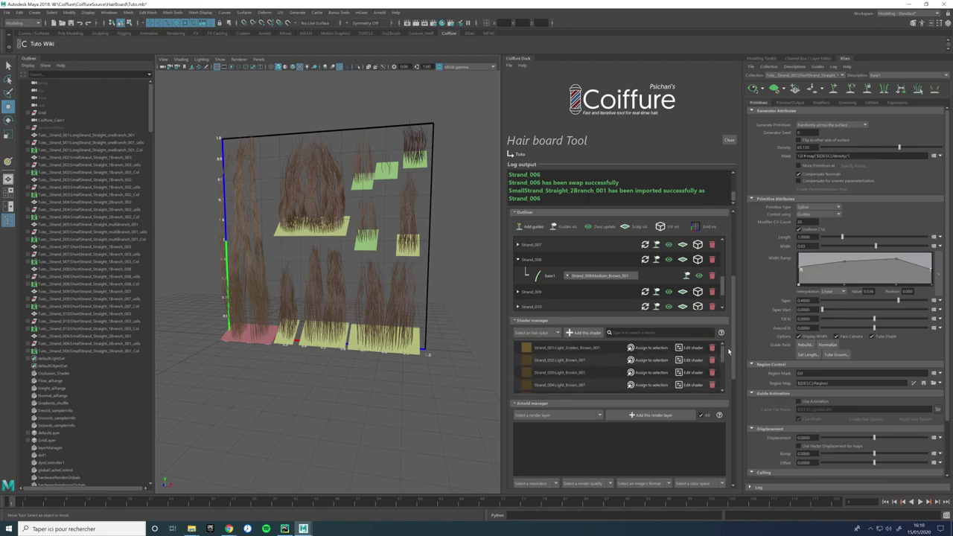
pyautogui.scroll(2, 733, 368)
pyautogui.click(541, 330)
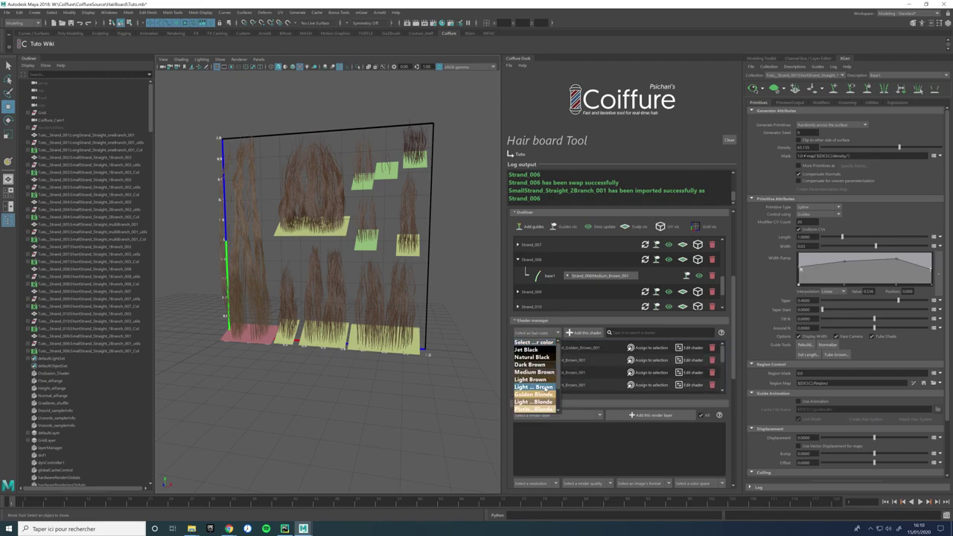
# Step: Add a Platinum Blonde shader and assign Platinum_Blonde_001 to the base1 description of Strand_008
pyautogui.click(545, 412)
pyautogui.click(570, 332)
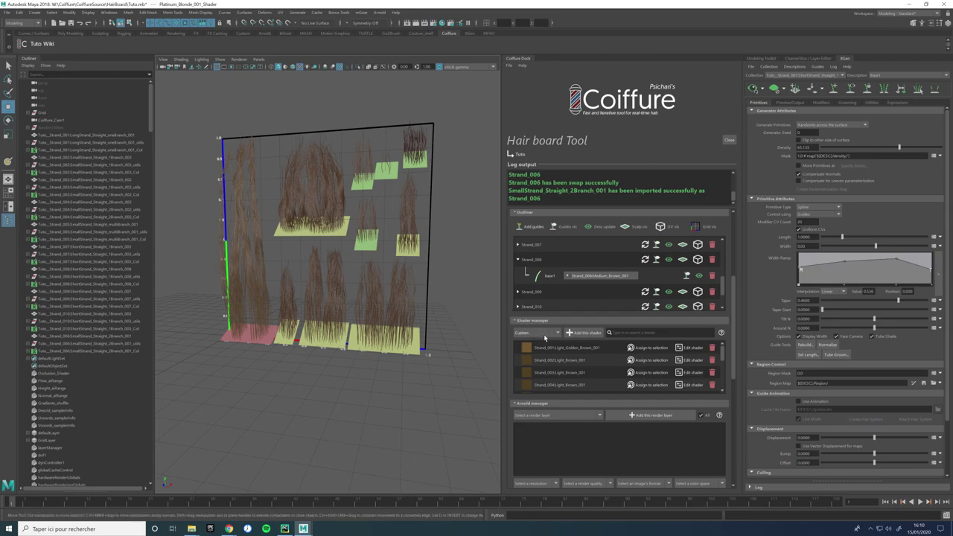
pyautogui.scroll(1, 563, 329)
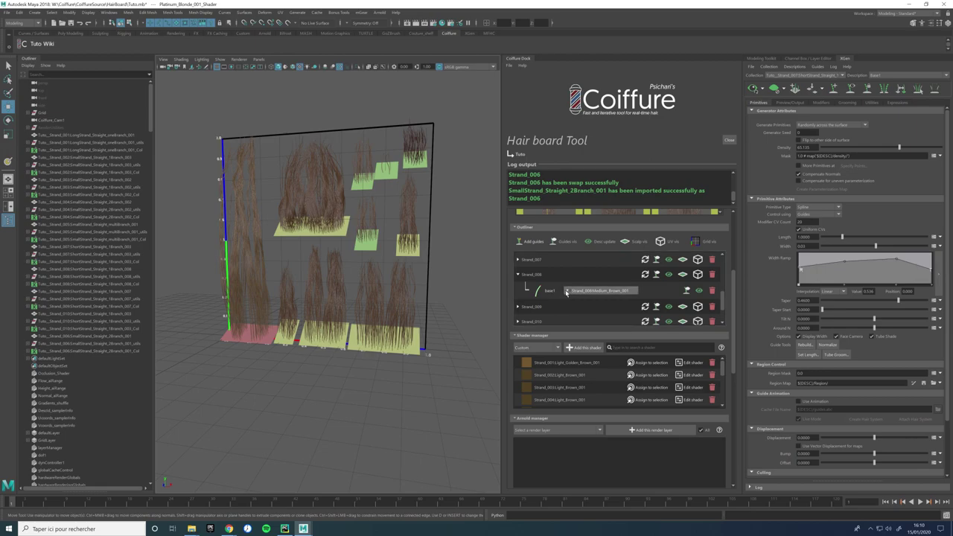
pyautogui.click(566, 292)
pyautogui.write('b')
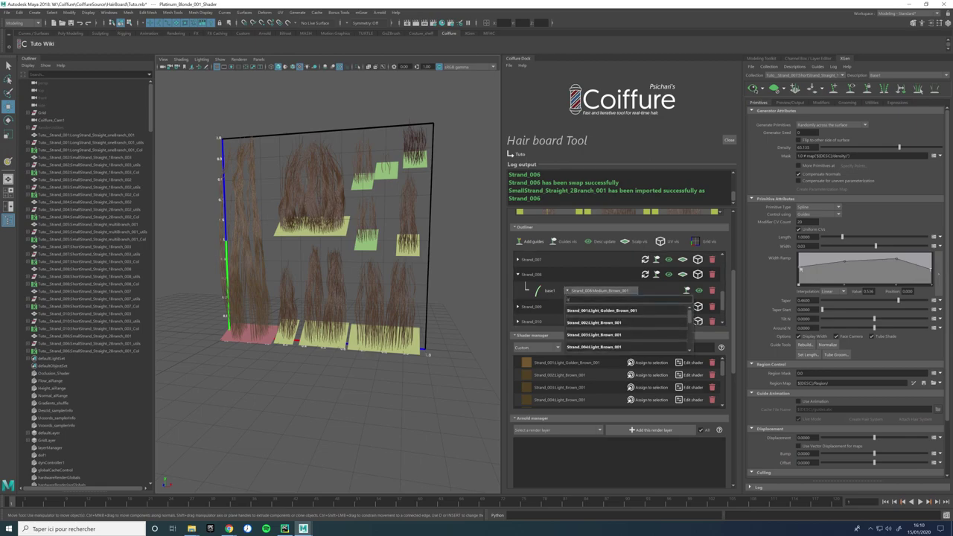
pyautogui.write('lo')
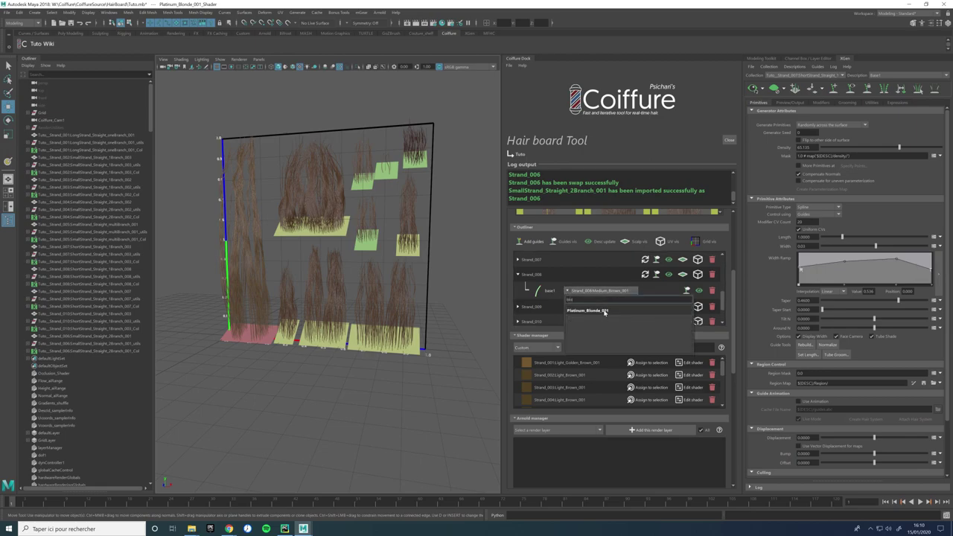
pyautogui.click(605, 310)
# Step: Add a Natural Black shader to the shader list
pyautogui.keyDown('alt'); pyautogui.moveTo(417, 172); pyautogui.dragTo(450, 164, button='right'); pyautogui.keyUp('alt')
pyautogui.keyDown('alt'); pyautogui.moveTo(432, 130); pyautogui.dragTo(316, 212, button='middle'); pyautogui.keyUp('alt')
pyautogui.keyDown('alt'); pyautogui.moveTo(312, 196); pyautogui.dragTo(339, 205); pyautogui.keyUp('alt')
pyautogui.keyDown('alt'); pyautogui.moveTo(339, 223); pyautogui.dragTo(372, 312, button='right'); pyautogui.keyUp('alt')
pyautogui.keyDown('alt'); pyautogui.moveTo(368, 332); pyautogui.dragTo(343, 296, button='middle'); pyautogui.keyUp('alt')
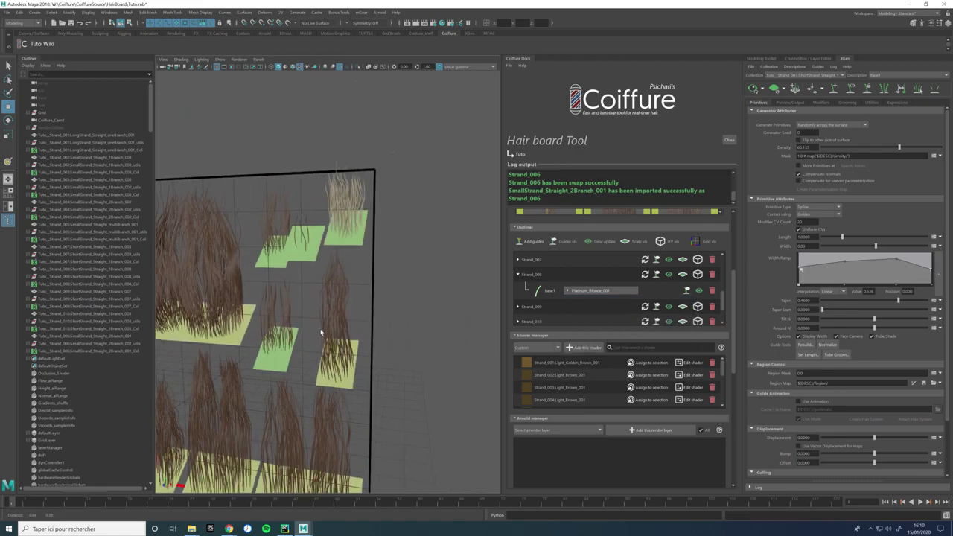
pyautogui.scroll(-5, 344, 293)
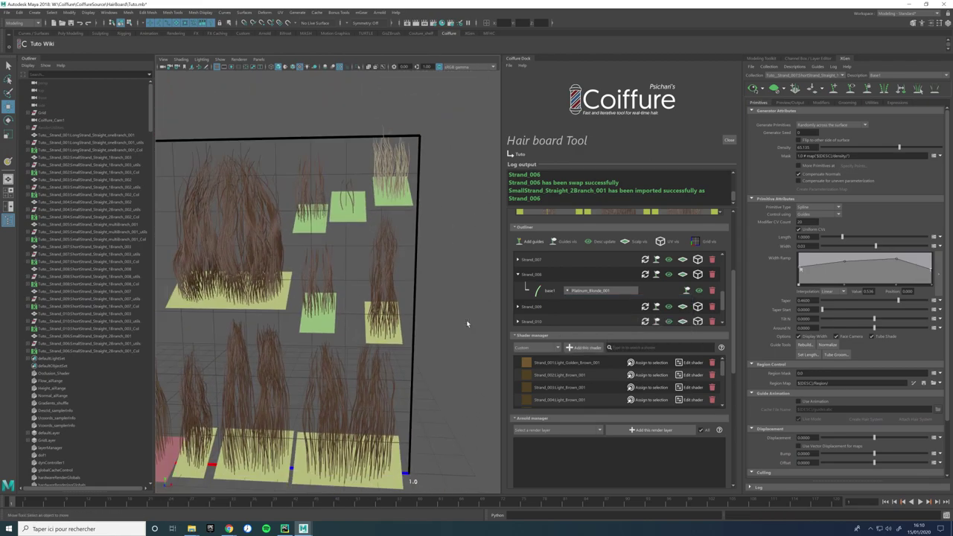
pyautogui.click(536, 347)
pyautogui.click(540, 360)
pyautogui.click(572, 346)
# Step: Assign the Natural_Black_001 shader to the Base1 description of Strand_002
pyautogui.keyDown('alt'); pyautogui.moveTo(395, 320); pyautogui.dragTo(443, 301, button='middle'); pyautogui.keyUp('alt')
pyautogui.scroll(-5, 442, 301)
pyautogui.scroll(4, 560, 301)
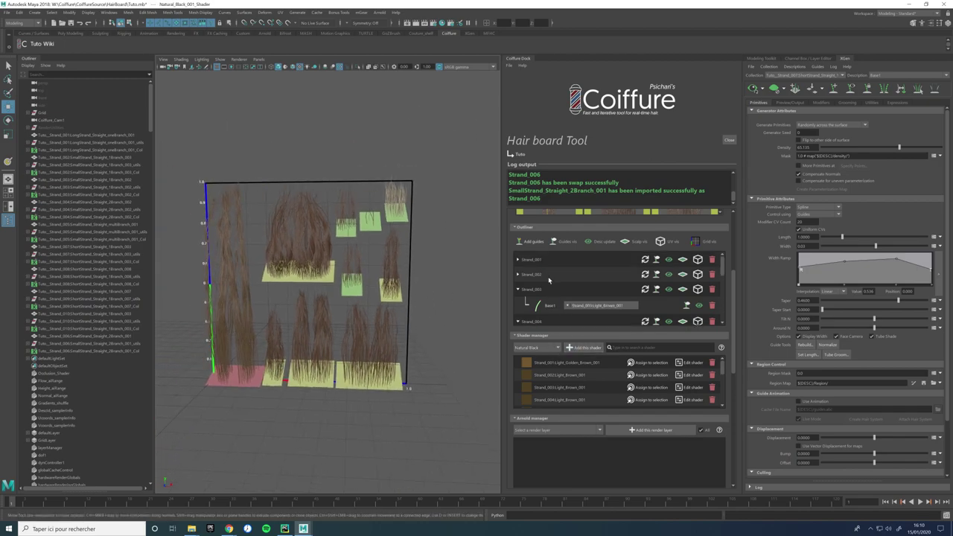
pyautogui.click(518, 275)
pyautogui.click(569, 291)
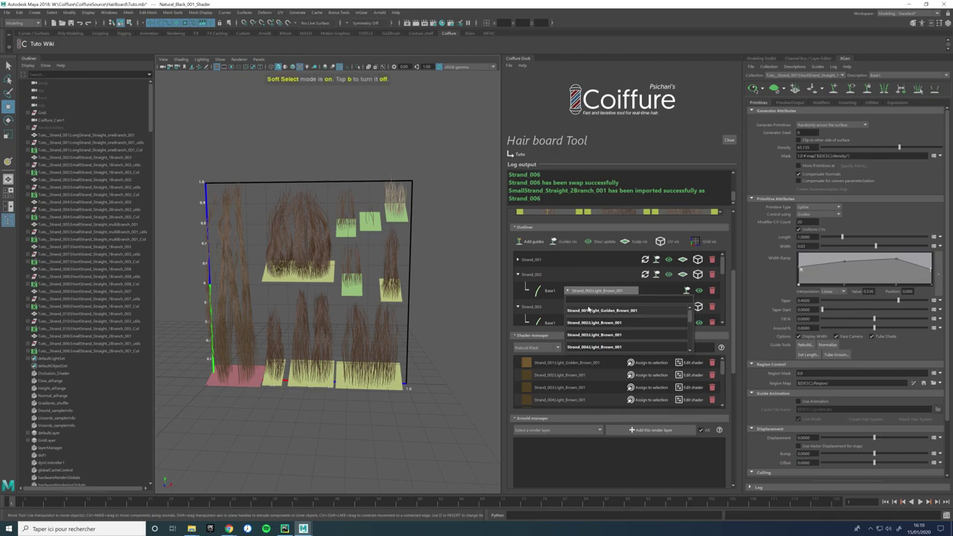
pyautogui.click(627, 299)
pyautogui.write('bla')
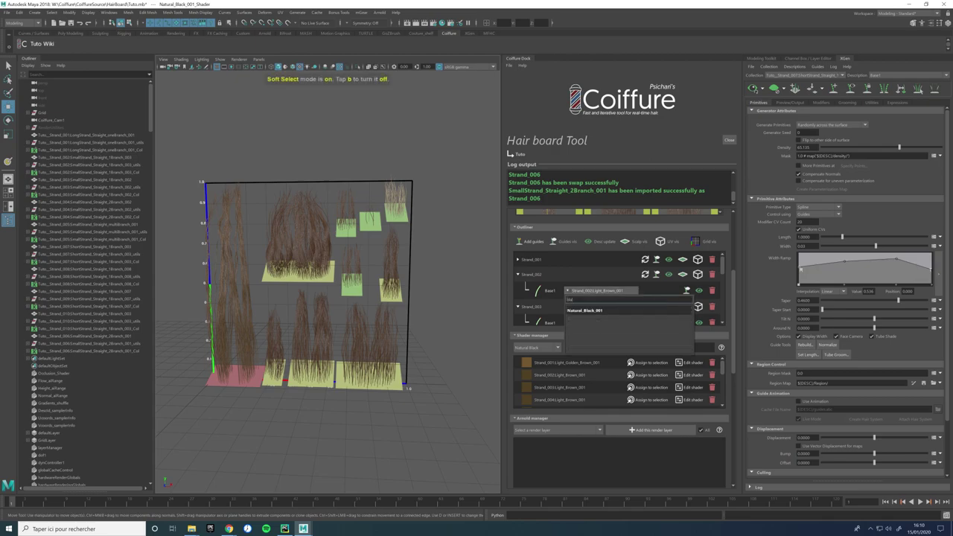
pyautogui.click(619, 312)
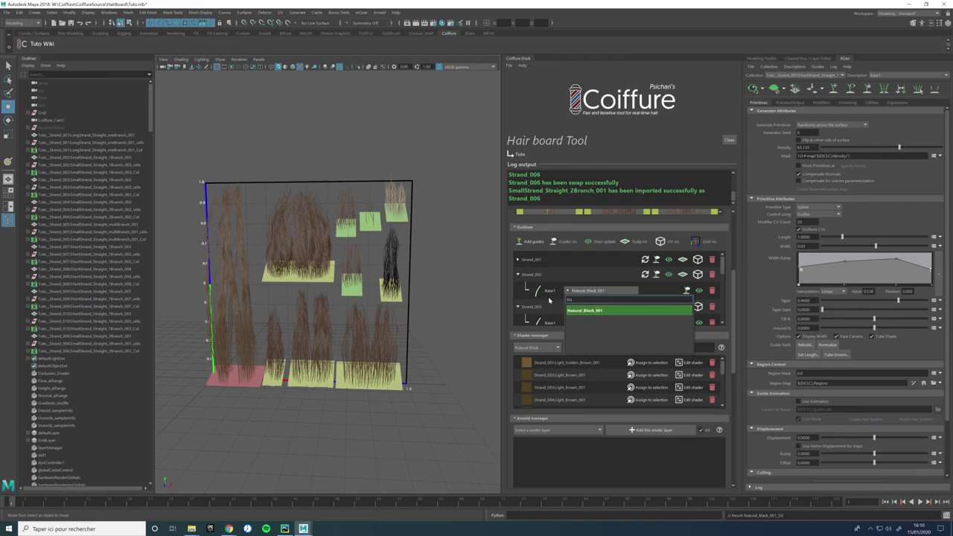
# Step: Add a Copper shader to the shader list
pyautogui.keyDown('alt'); pyautogui.moveTo(410, 263); pyautogui.dragTo(388, 274); pyautogui.keyUp('alt')
pyautogui.click(536, 347)
pyautogui.click(536, 423)
pyautogui.moveTo(423, 345)
pyautogui.keyDown('alt'); pyautogui.mouseDown()
pyautogui.moveTo(457, 308)
pyautogui.moveTo(439, 347)
pyautogui.mouseUp(); pyautogui.keyUp('alt')
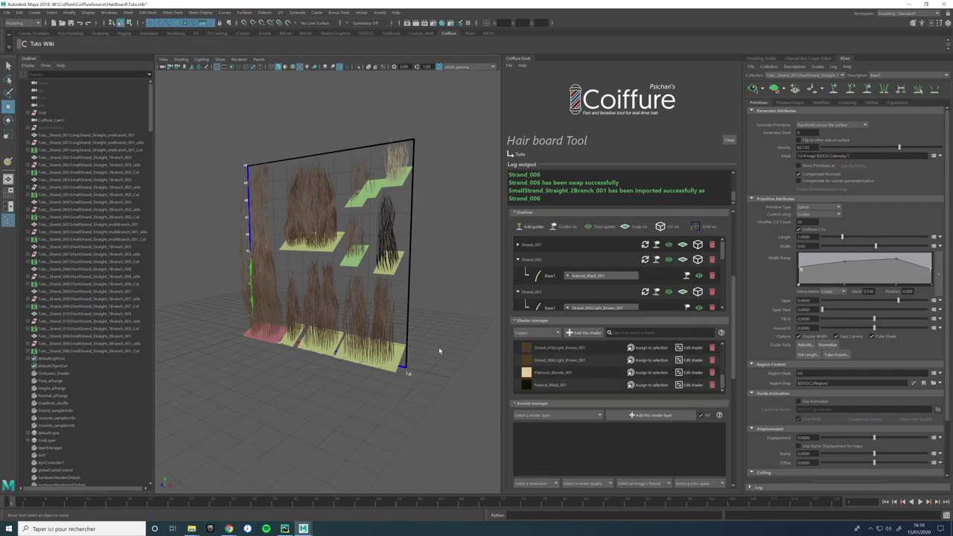
pyautogui.click(693, 372)
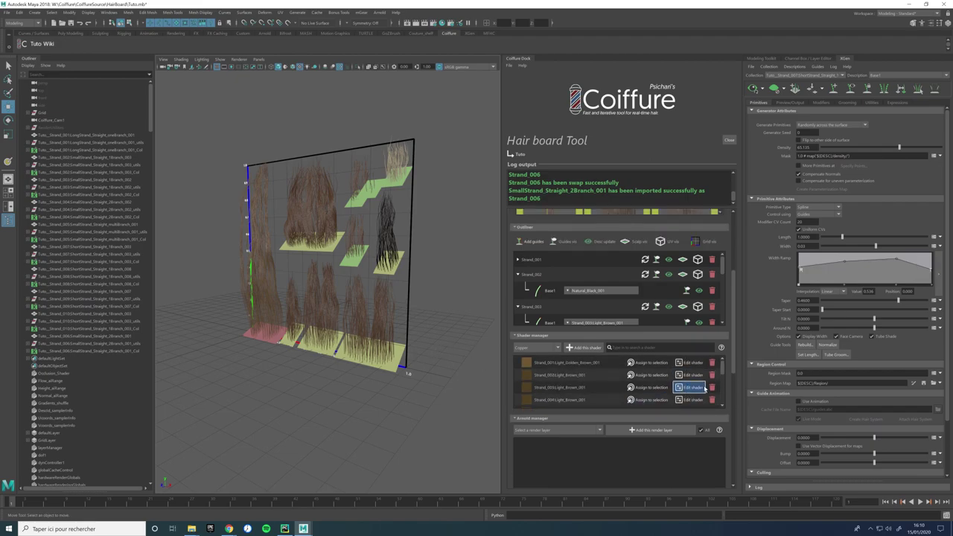
pyautogui.scroll(-5, 579, 381)
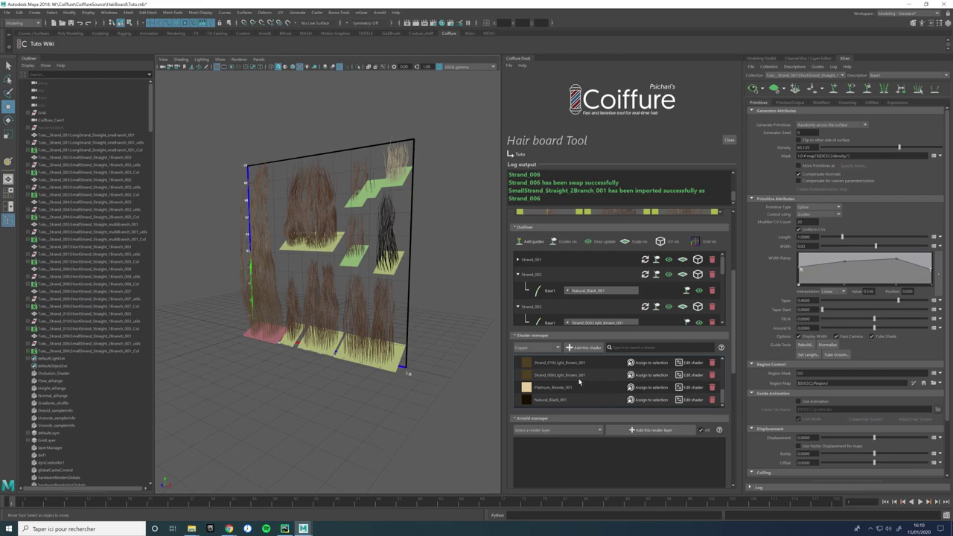
pyautogui.click(583, 348)
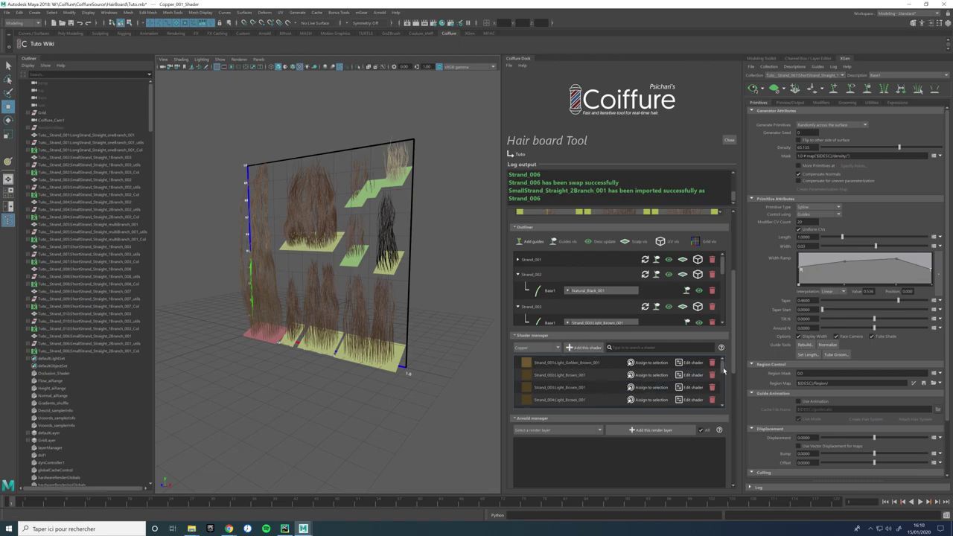
pyautogui.moveTo(723, 370); pyautogui.dragTo(723, 404)
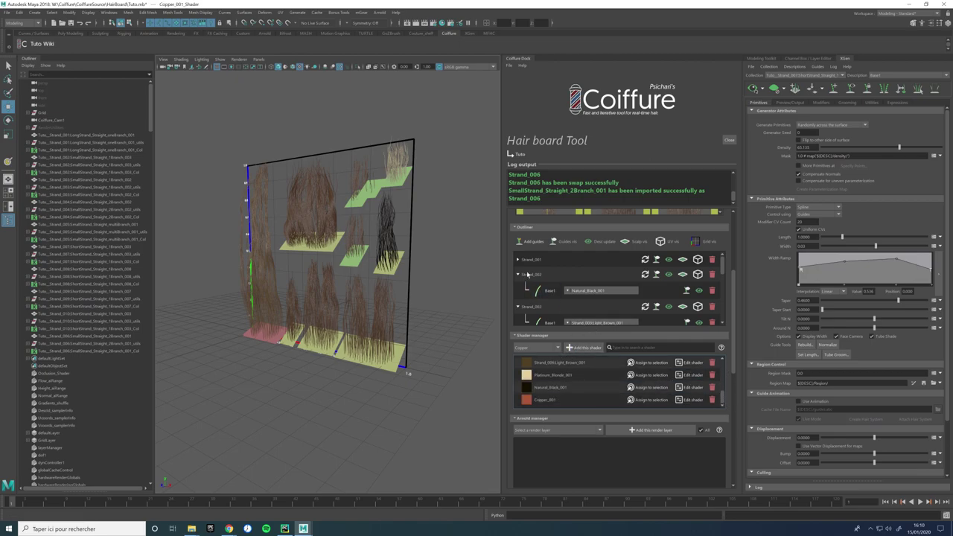
# Step: Assign the Copper_001 shader to the Base1 description of Strand_001
pyautogui.click(517, 260)
pyautogui.click(602, 276)
pyautogui.scroll(-3, 595, 313)
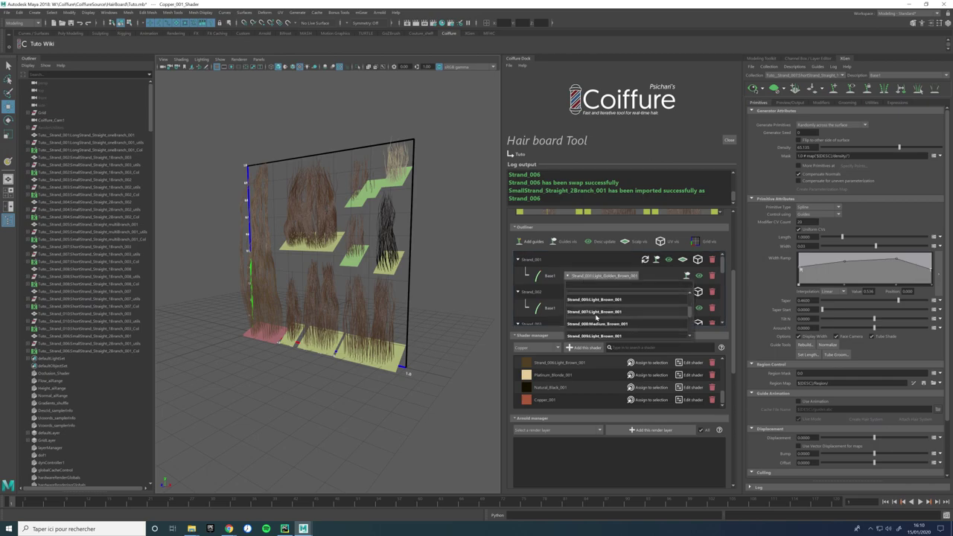
pyautogui.scroll(-2, 596, 331)
pyautogui.click(594, 333)
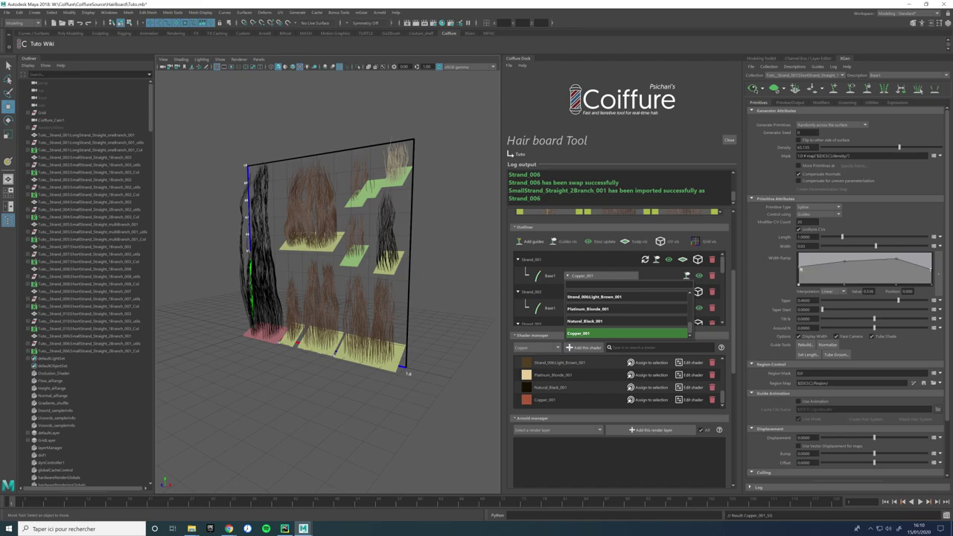
pyautogui.click(585, 321)
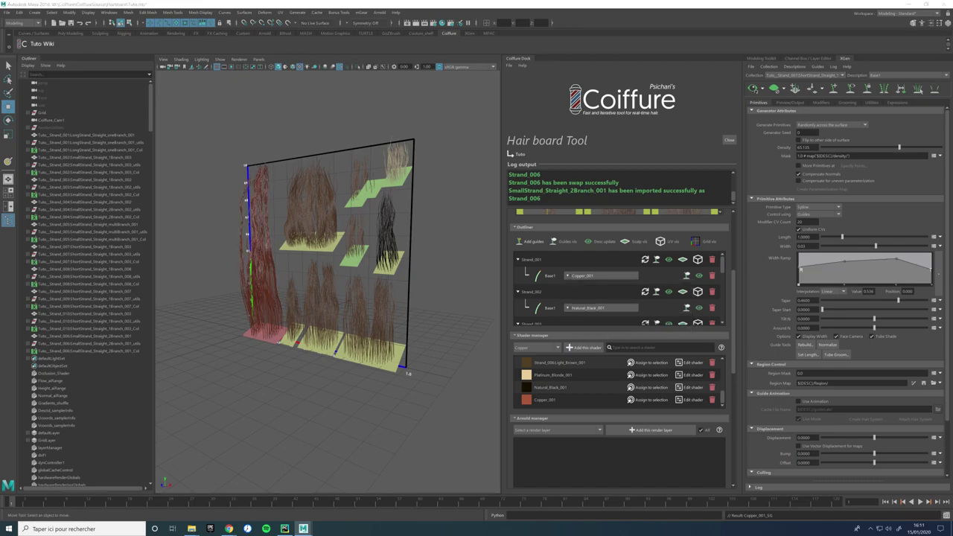
pyautogui.keyDown('alt'); pyautogui.moveTo(355, 175); pyautogui.dragTo(335, 260); pyautogui.keyUp('alt')
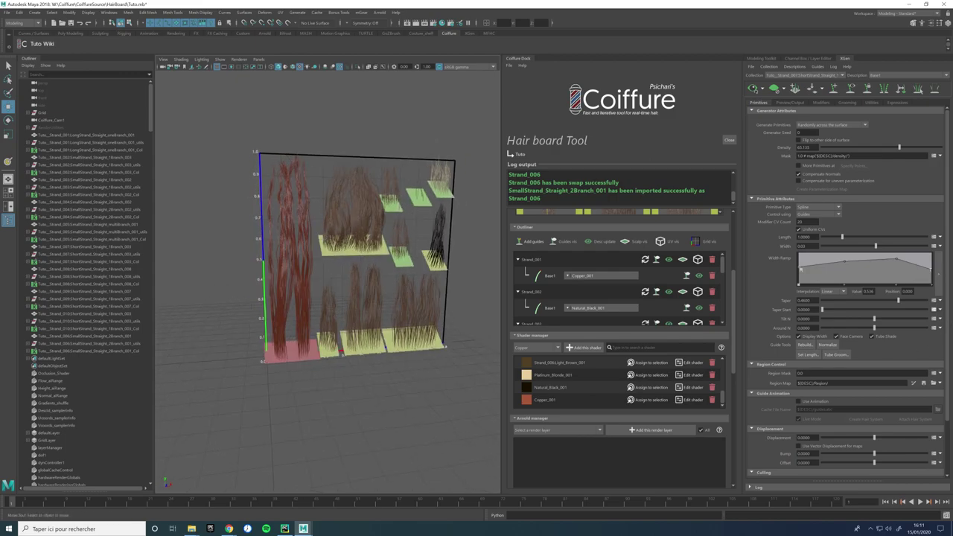
# Step: Try raising the melanin of the Copper_001 shader in its editor and undo the change
pyautogui.click(688, 400)
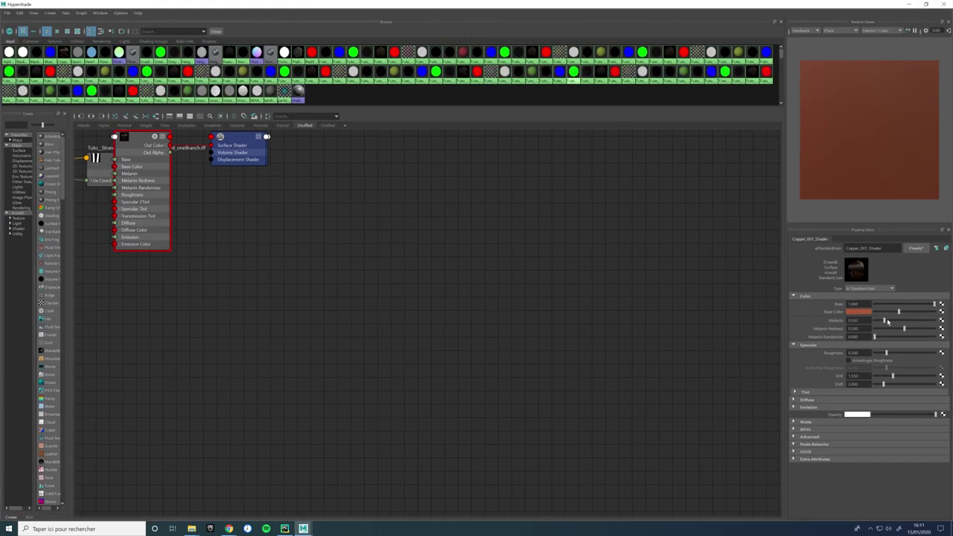
pyautogui.moveTo(886, 321); pyautogui.dragTo(952, 328)
pyautogui.hotkey('ctrl', 'z')
pyautogui.click(942, 4)
pyautogui.keyDown('alt'); pyautogui.moveTo(317, 280); pyautogui.dragTo(315, 271); pyautogui.keyUp('alt')
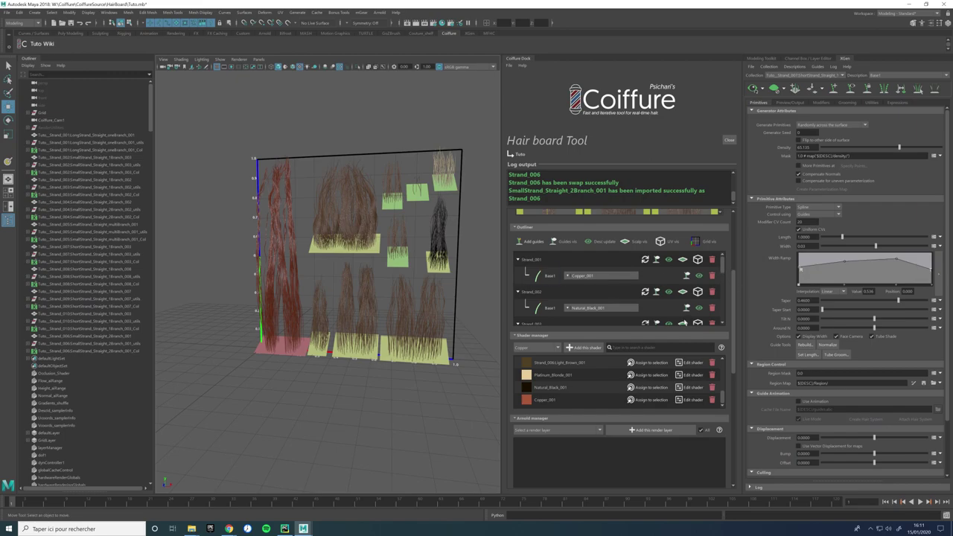
# Step: Add all available render layers to the Arnold manager, beginning with Albedo Map, Alpha Map, Normal Map and Height Map
pyautogui.click(565, 430)
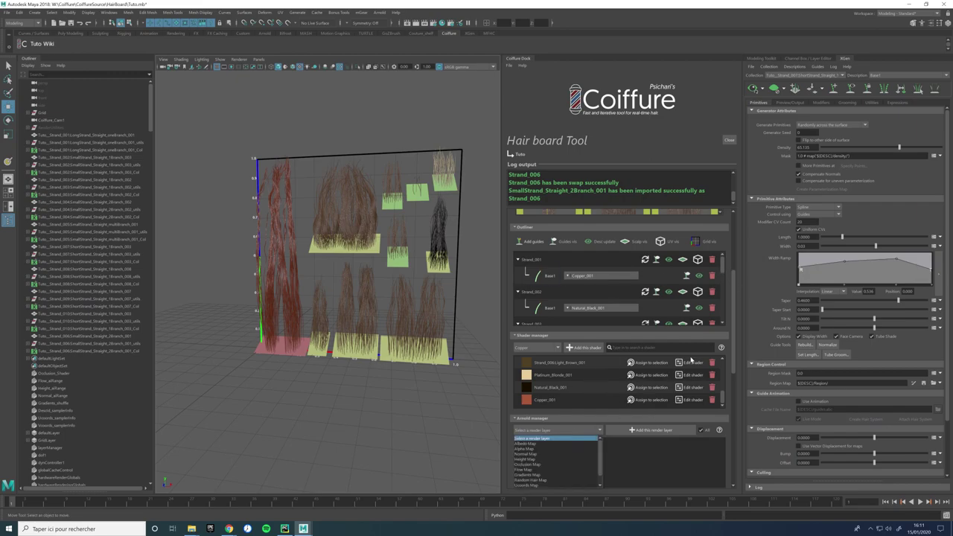
pyautogui.click(735, 328)
pyautogui.scroll(-3, 734, 342)
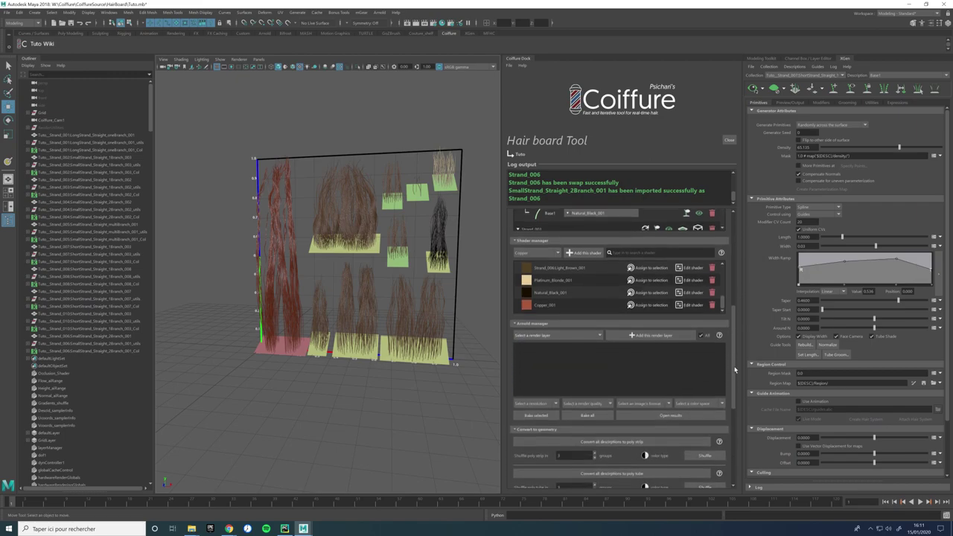
pyautogui.click(572, 327)
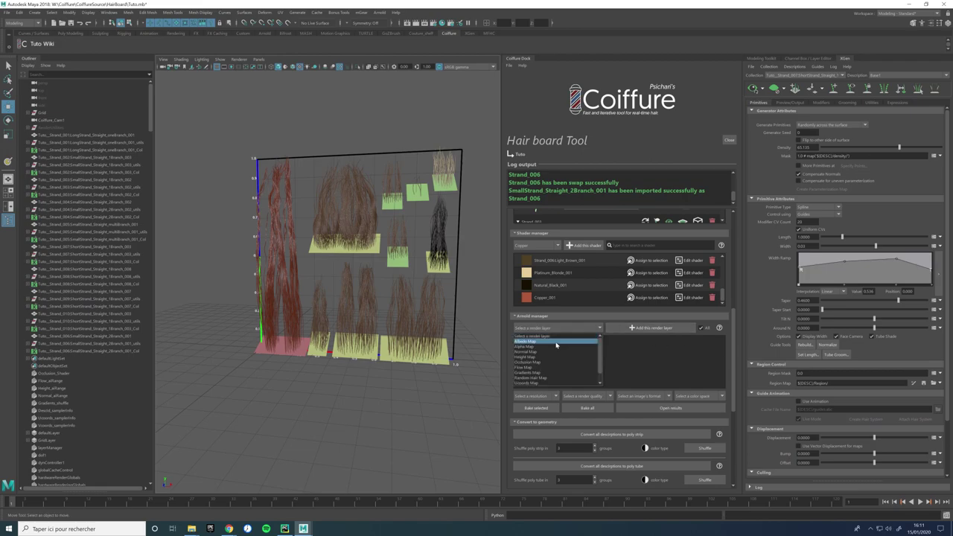
pyautogui.click(556, 342)
pyautogui.click(554, 329)
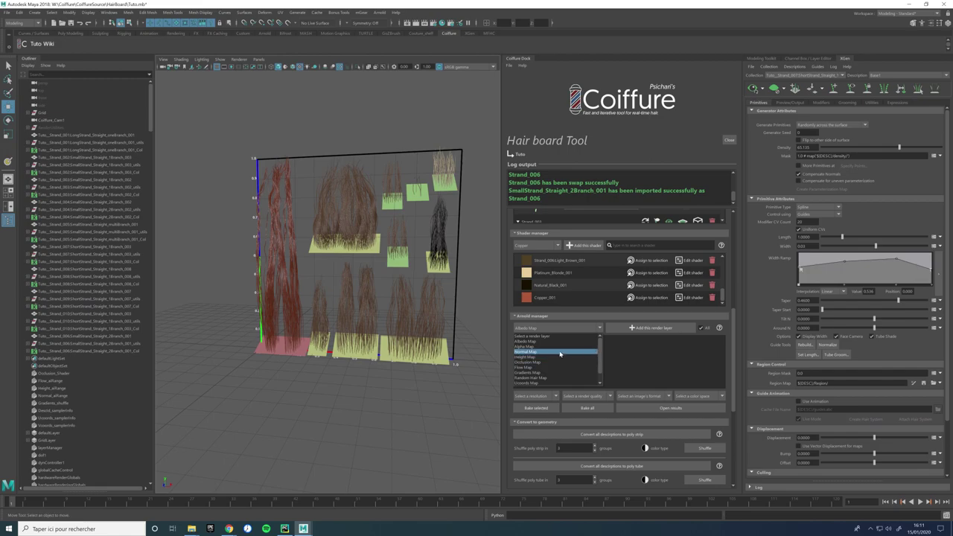
pyautogui.click(551, 347)
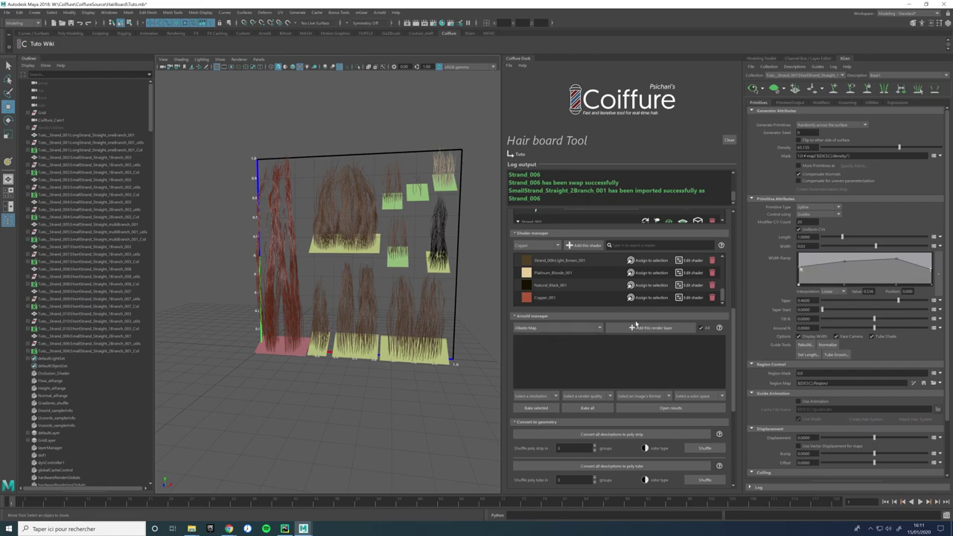
pyautogui.click(642, 329)
pyautogui.click(642, 328)
pyautogui.click(642, 328)
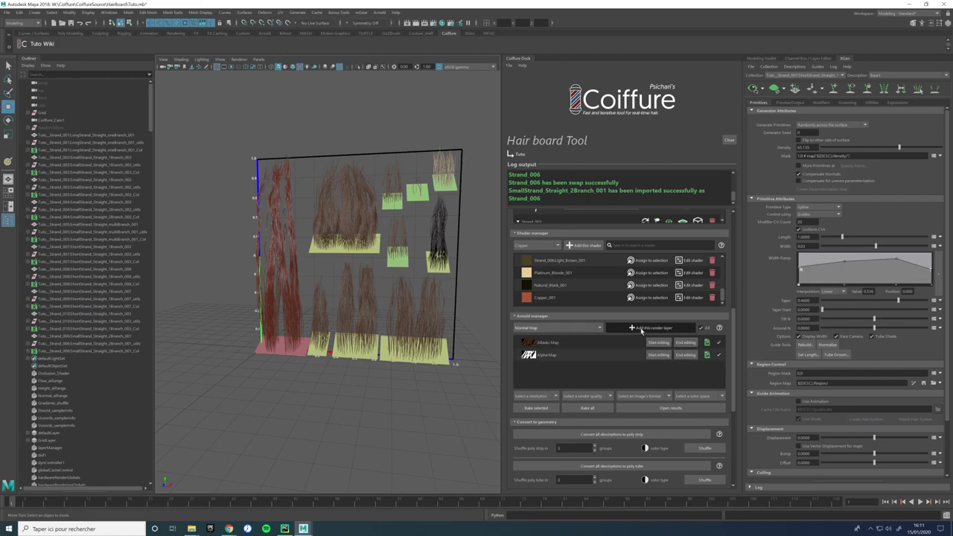
pyautogui.click(642, 329)
pyautogui.click(642, 328)
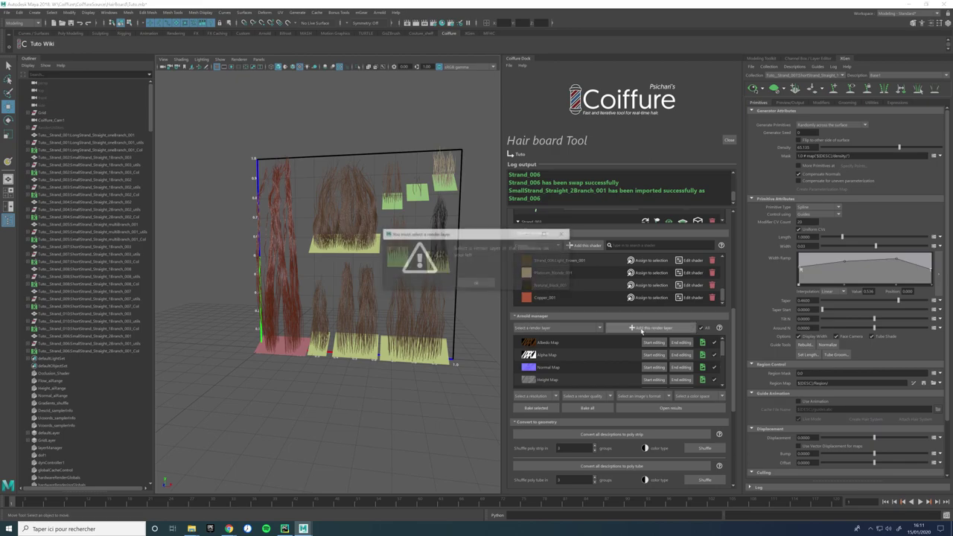
pyautogui.click(562, 235)
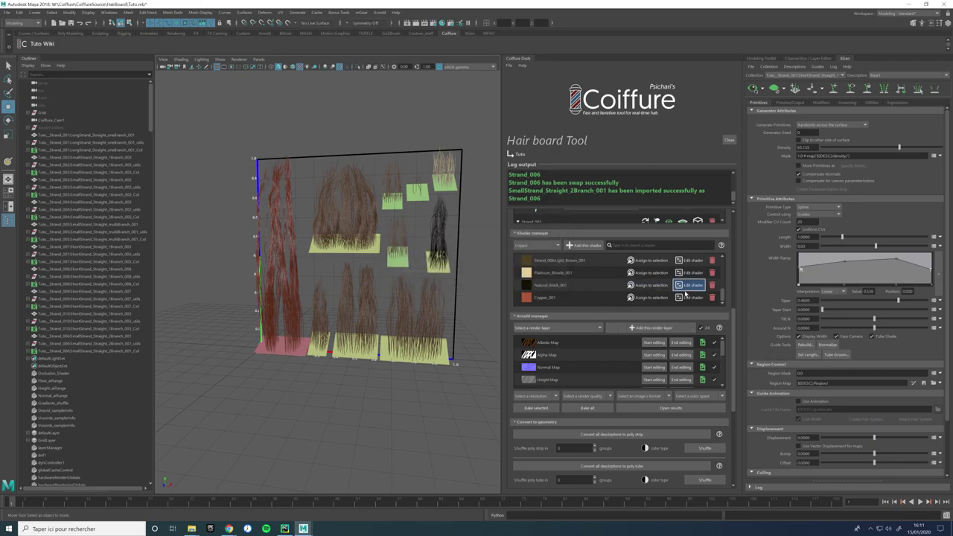
# Step: Read through the Arnold manager's help, including its render settings and example baked maps, and close it
pyautogui.click(718, 327)
pyautogui.scroll(-5, 719, 369)
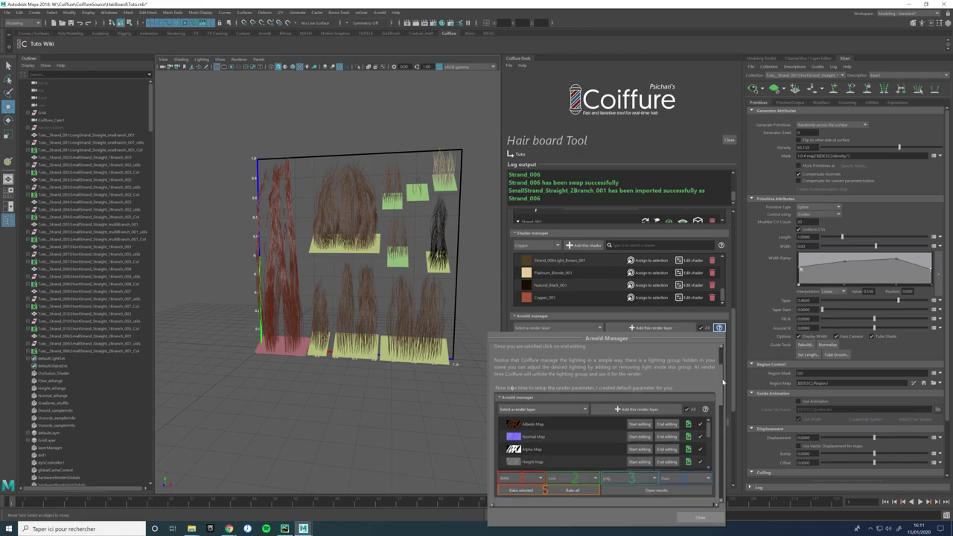
pyautogui.scroll(4, 716, 376)
pyautogui.scroll(-10, 715, 370)
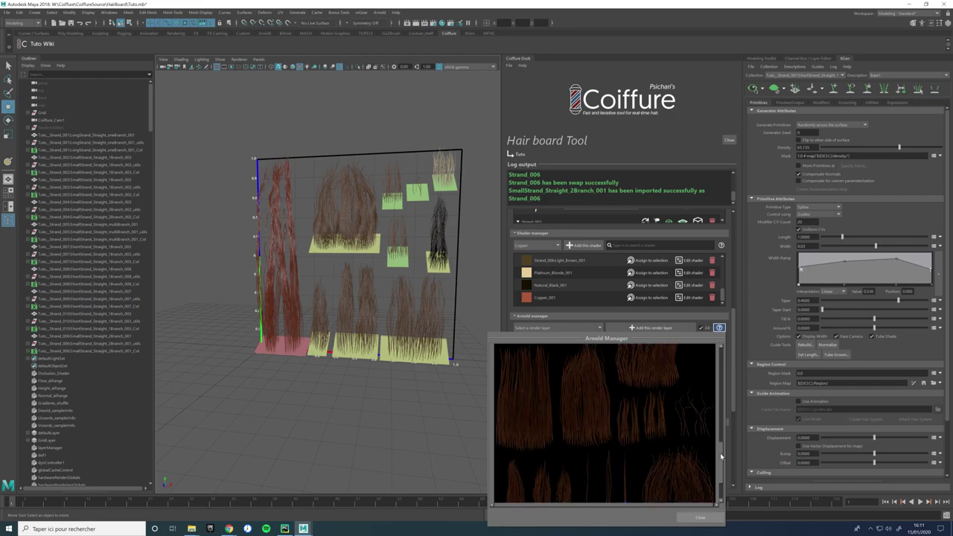
pyautogui.moveTo(720, 456); pyautogui.dragTo(721, 450)
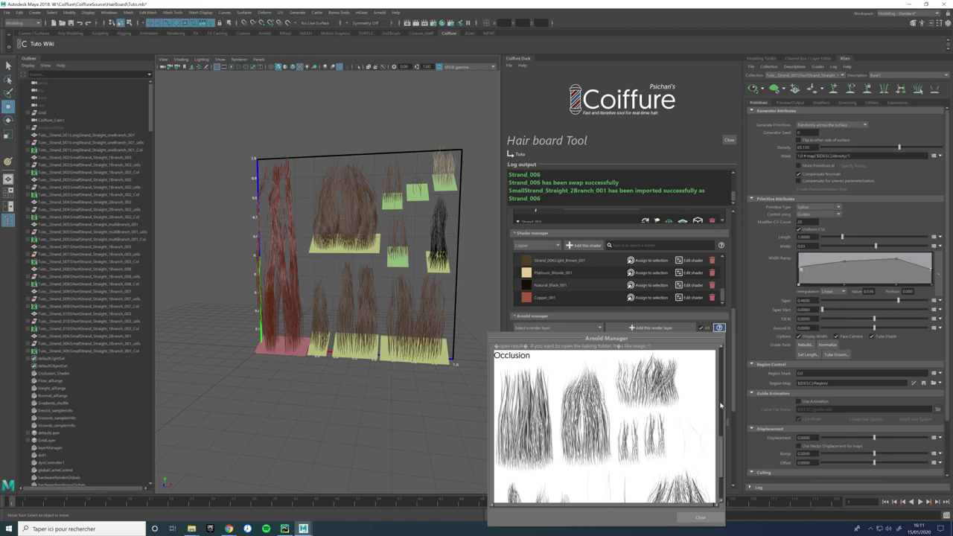
pyautogui.click(720, 329)
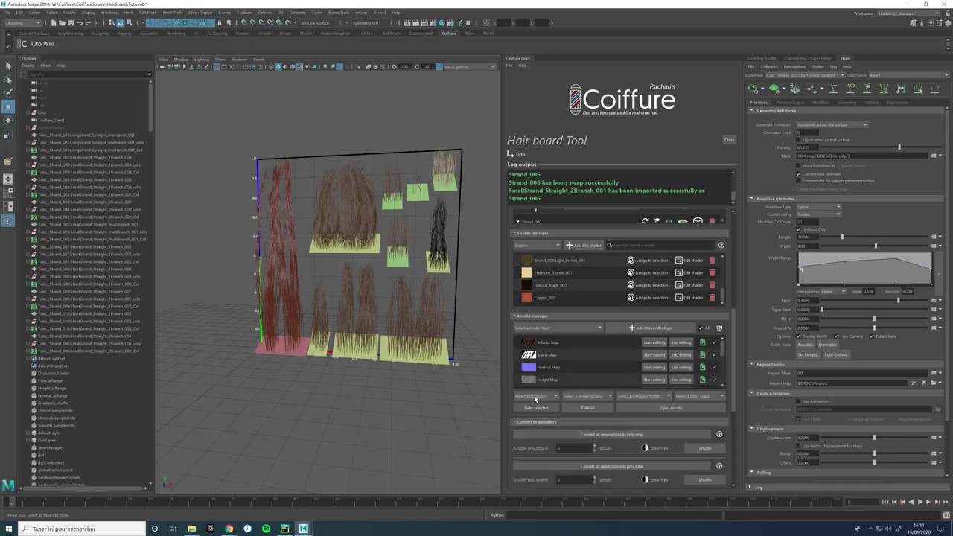
# Step: Set the Arnold bake settings to 1024 resolution, Low render quality, jpeg image format and the Use View Transform color space
pyautogui.click(535, 396)
pyautogui.click(537, 410)
pyautogui.click(585, 396)
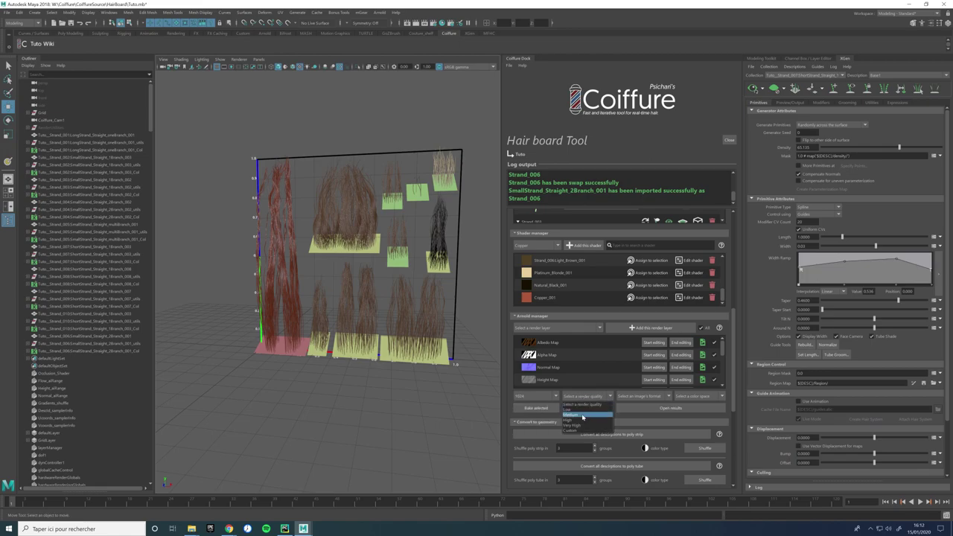
pyautogui.click(577, 411)
pyautogui.click(641, 396)
pyautogui.click(632, 413)
pyautogui.click(696, 395)
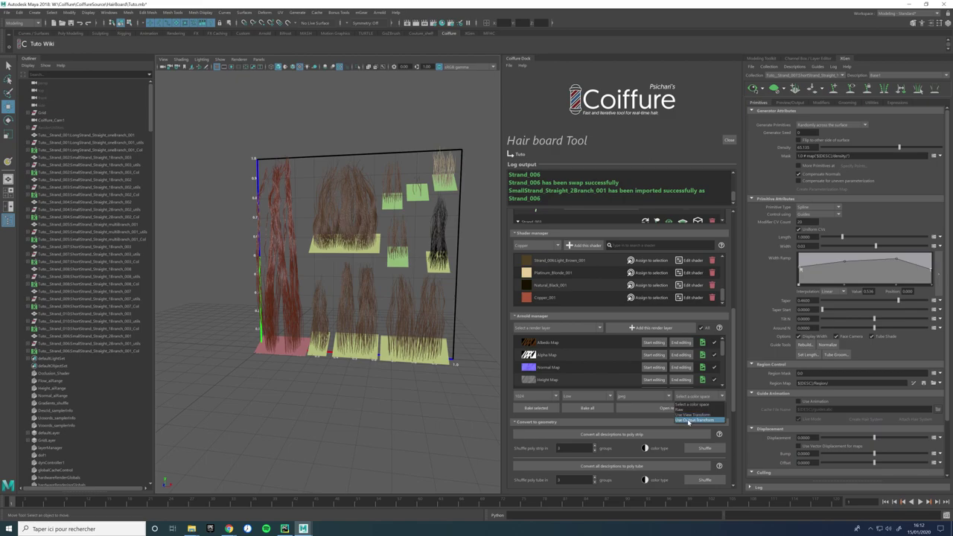
pyautogui.click(693, 414)
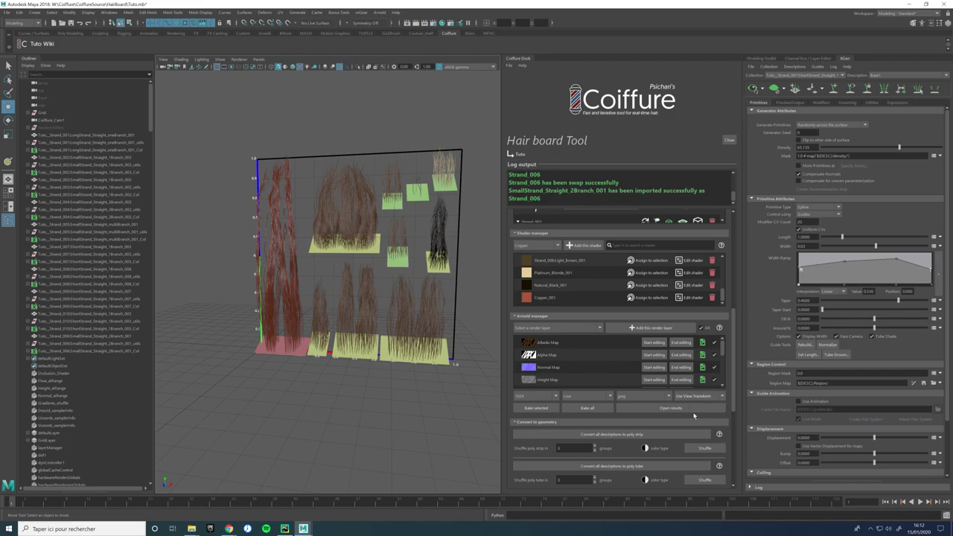
# Step: Review the view transform options in the Color Management preferences and close the preferences without changing them
pyautogui.click(201, 59)
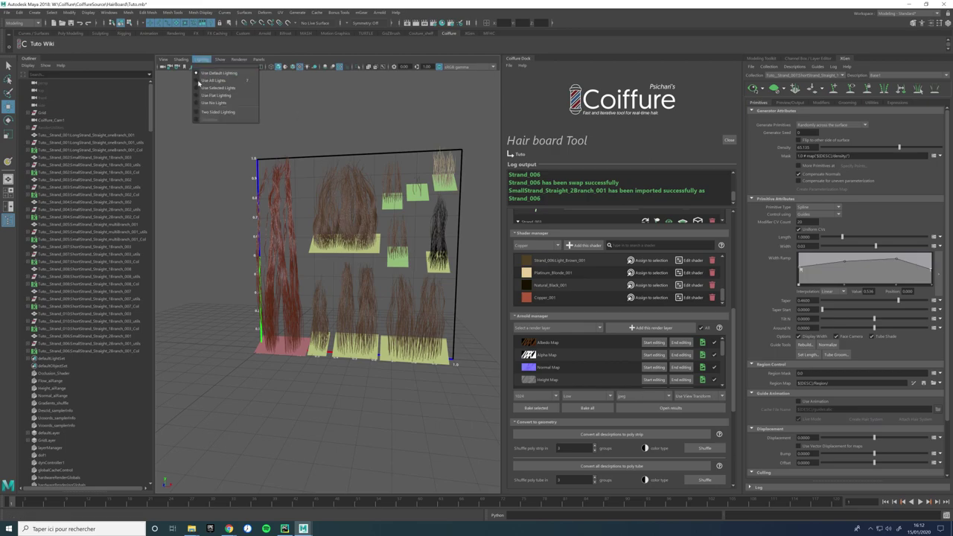
pyautogui.moveTo(172, 58)
pyautogui.click(112, 12)
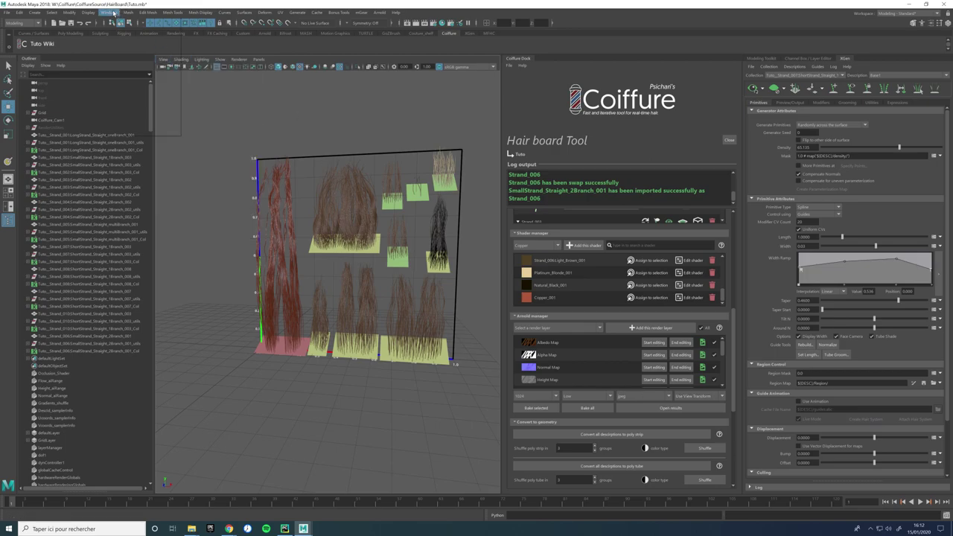
pyautogui.moveTo(149, 83)
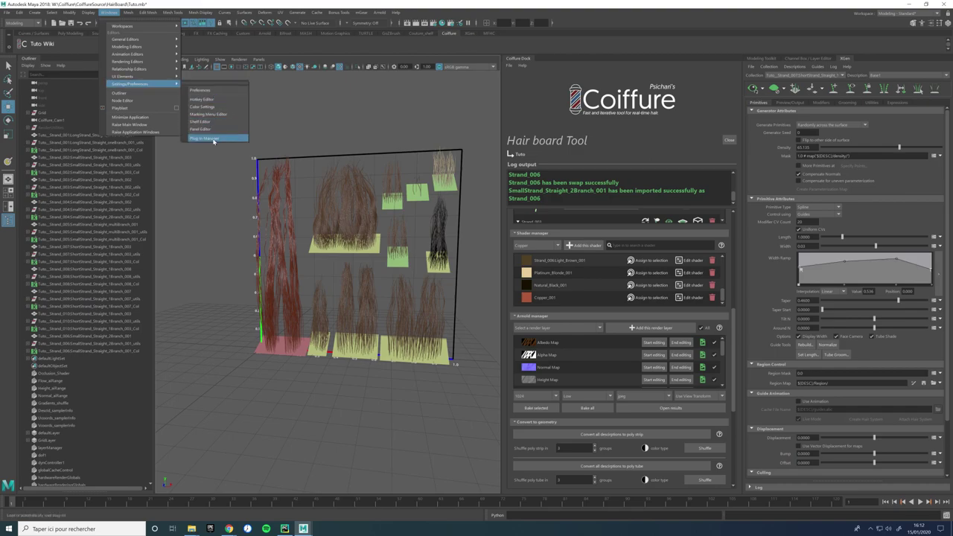
pyautogui.click(201, 91)
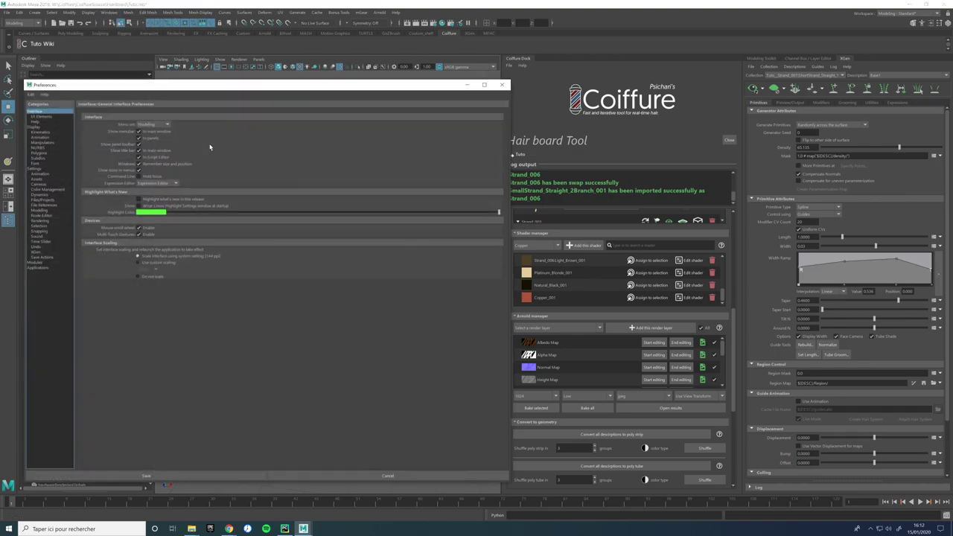
pyautogui.click(47, 189)
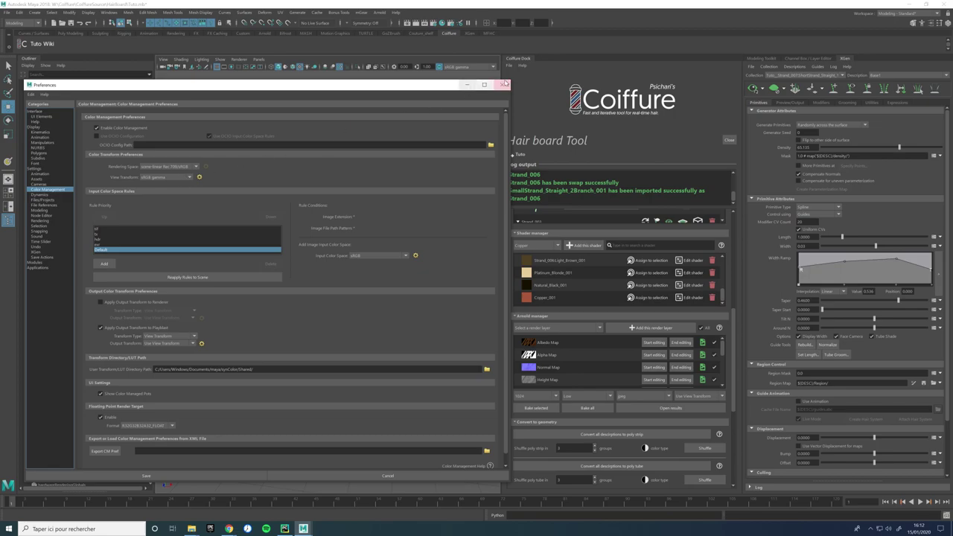
pyautogui.click(183, 177)
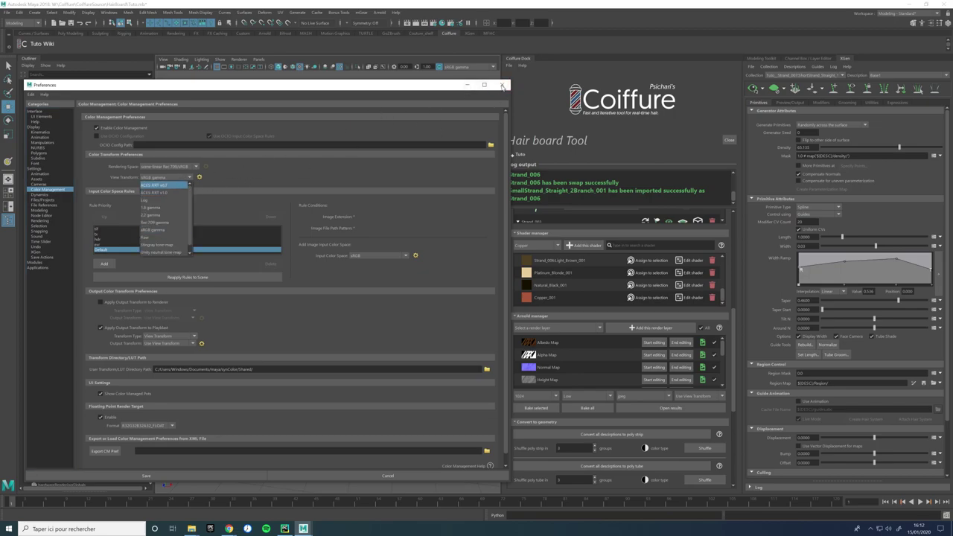
pyautogui.click(504, 85)
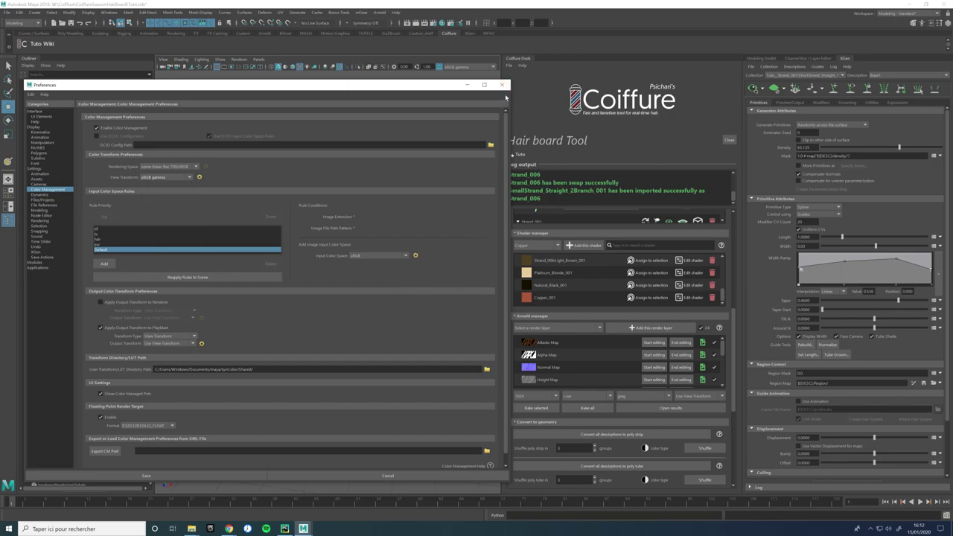
pyautogui.click(502, 85)
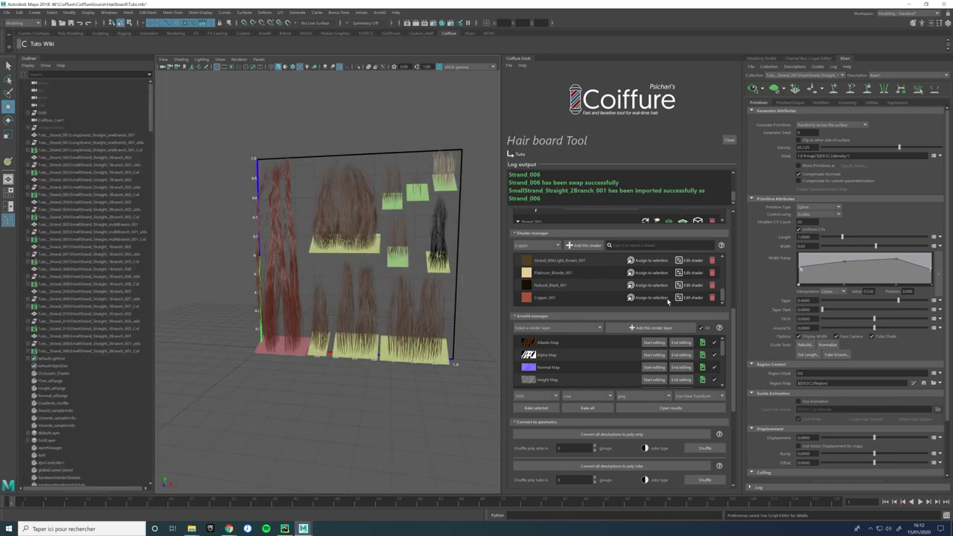
# Step: Set the Arnold bake color space to Raw
pyautogui.click(686, 398)
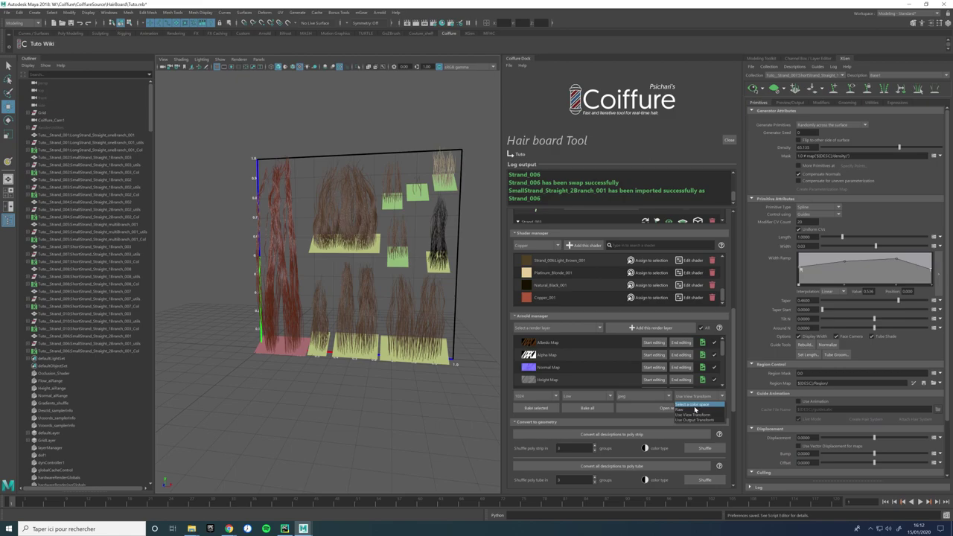
pyautogui.click(695, 410)
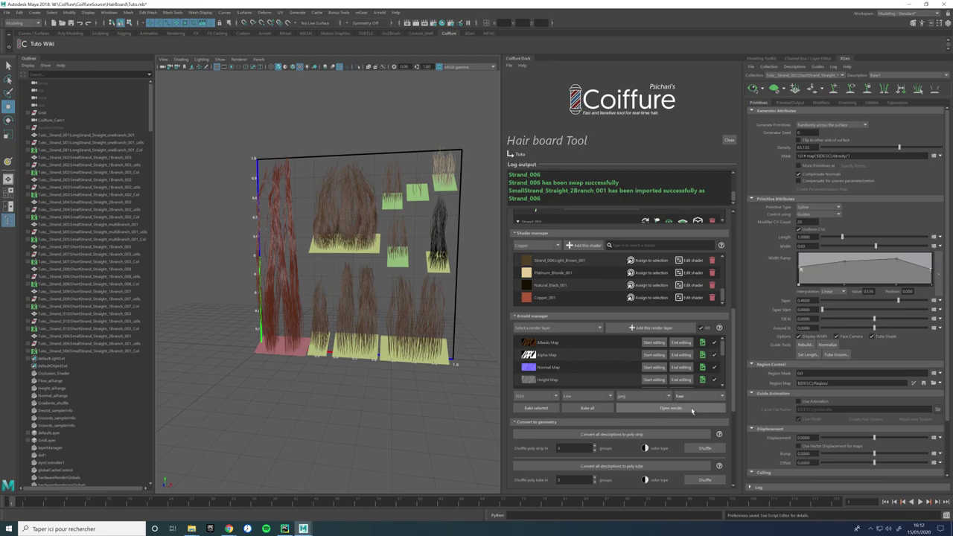
pyautogui.click(533, 409)
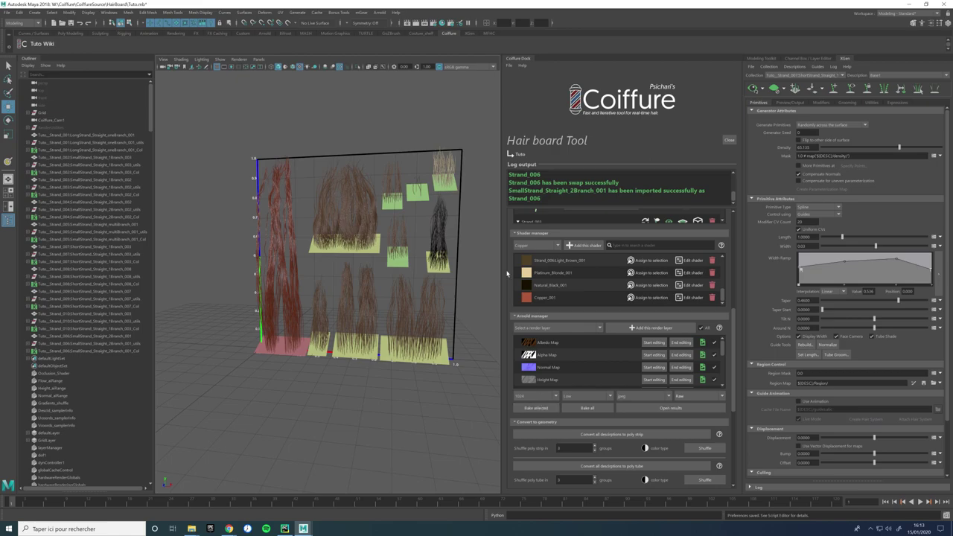
# Step: Unhide the RenderUtilities group, expand it and select its background plane behind the hair board
pyautogui.click(71, 128)
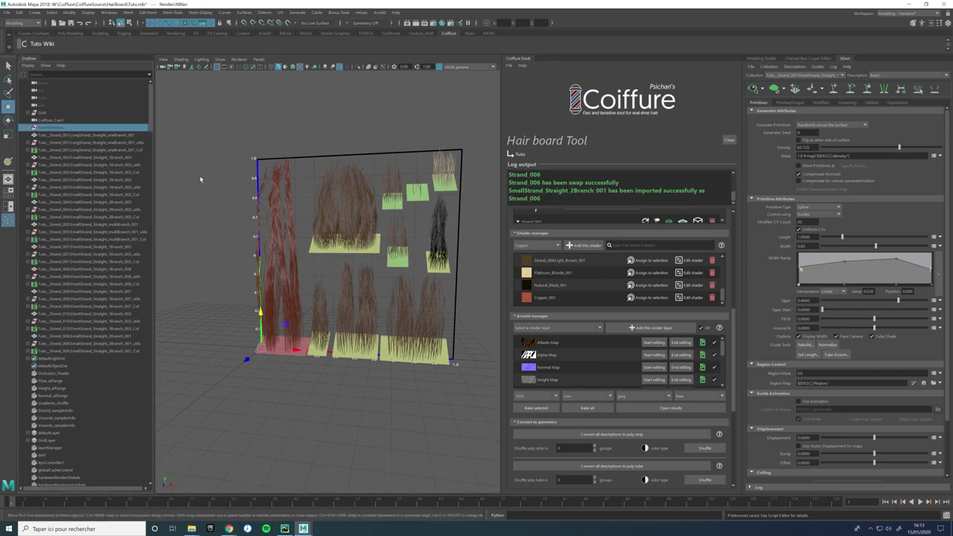
pyautogui.hotkey('ctrl', 'shift', 'h')
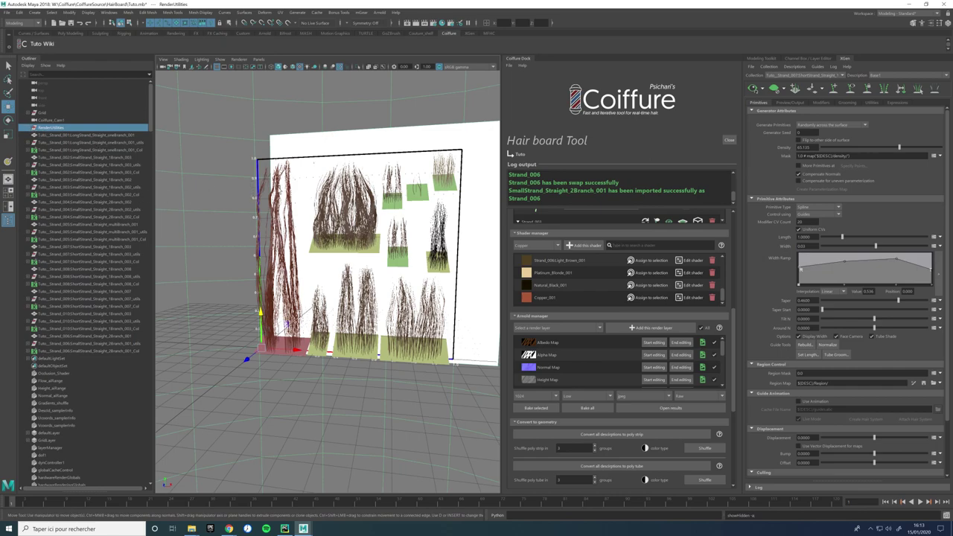
pyautogui.click(31, 131)
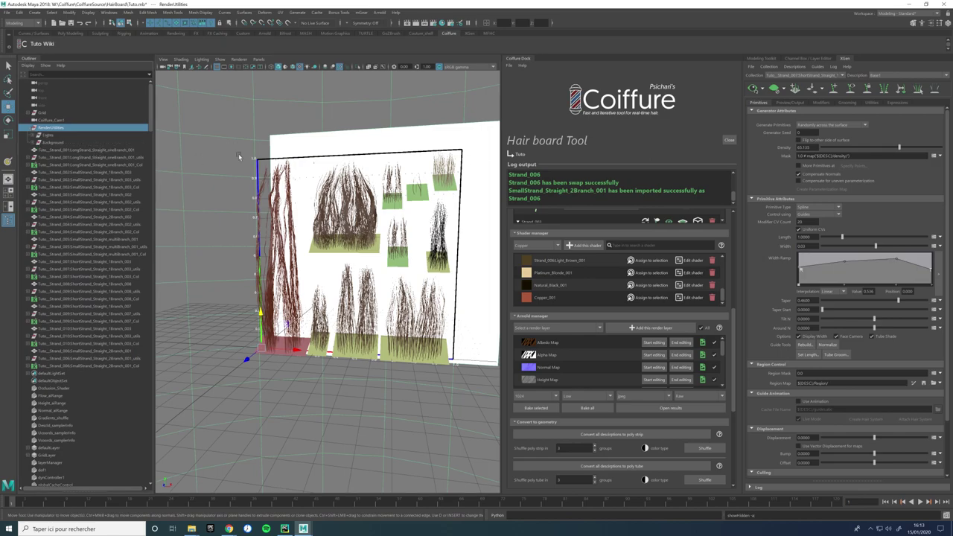
pyautogui.moveTo(341, 172)
pyautogui.keyDown('alt'); pyautogui.mouseDown()
pyautogui.moveTo(377, 172)
pyautogui.moveTo(351, 173)
pyautogui.mouseUp(); pyautogui.keyUp('alt')
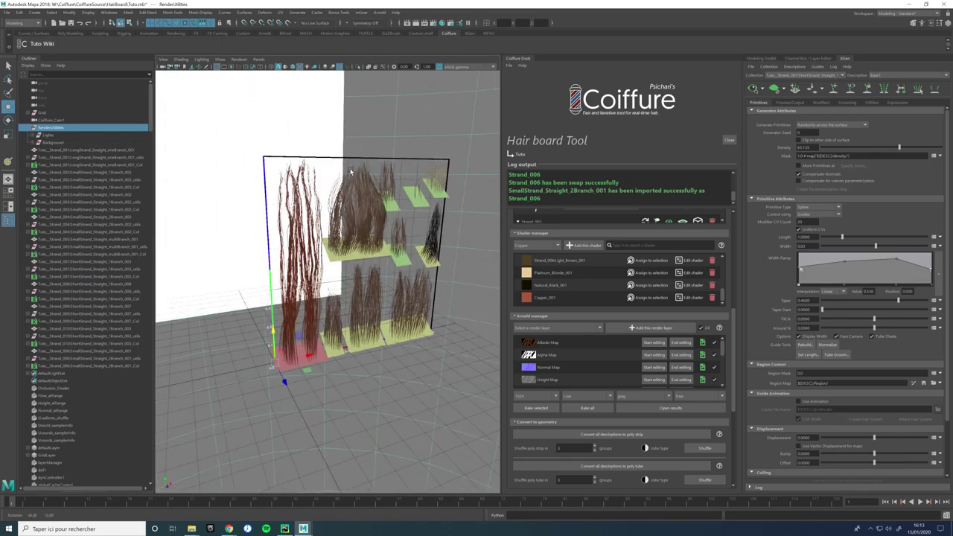
pyautogui.click(295, 135)
pyautogui.keyDown('alt'); pyautogui.moveTo(285, 148); pyautogui.dragTo(366, 207); pyautogui.keyUp('alt')
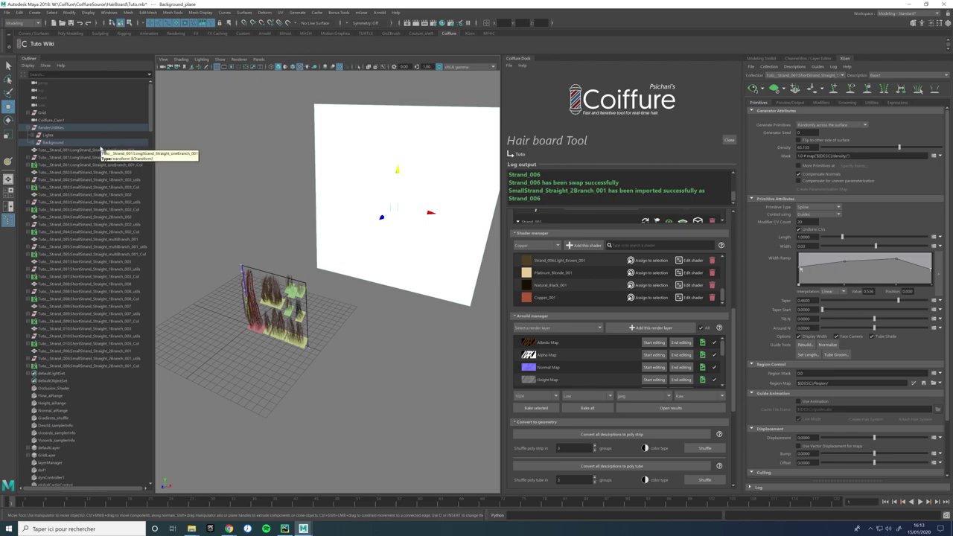
# Step: Hide the background plane and the RenderUtilities group, and make both visible again
pyautogui.click(33, 143)
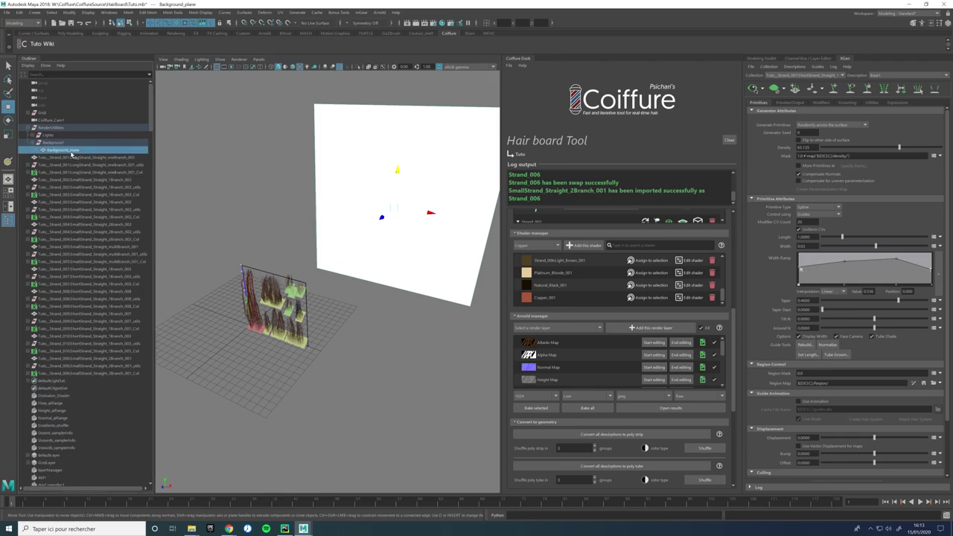
pyautogui.hotkey('ctrl', 'h')
pyautogui.click(61, 127)
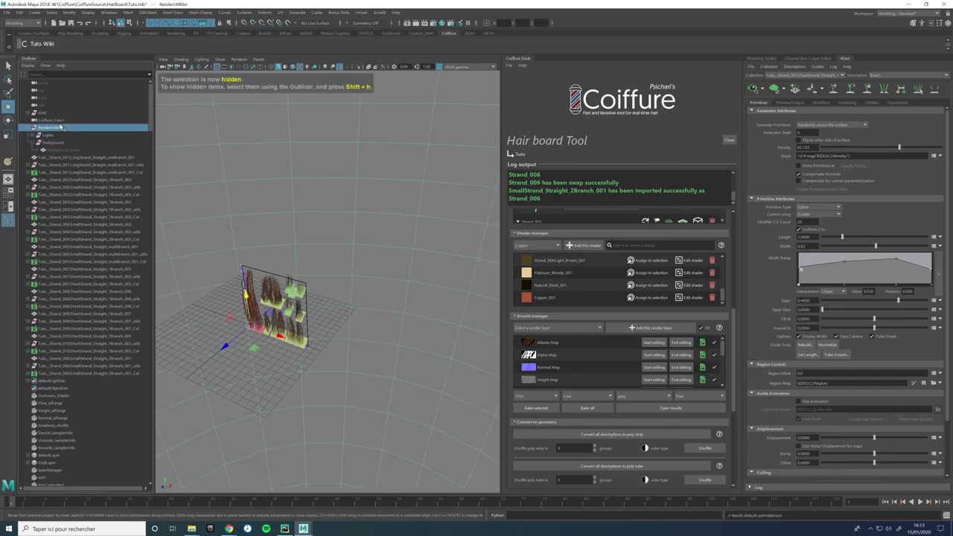
pyautogui.hotkey('ctrl', 'h')
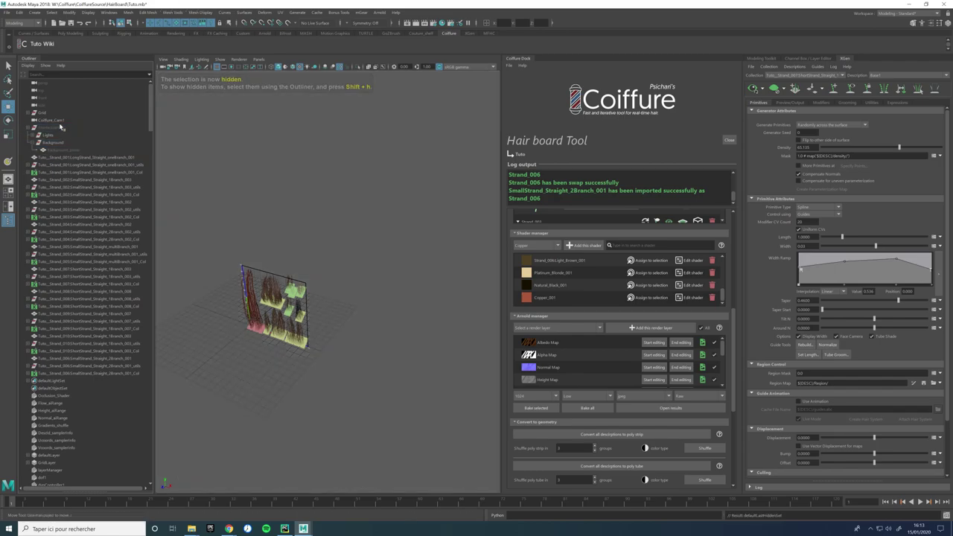
pyautogui.click(66, 151)
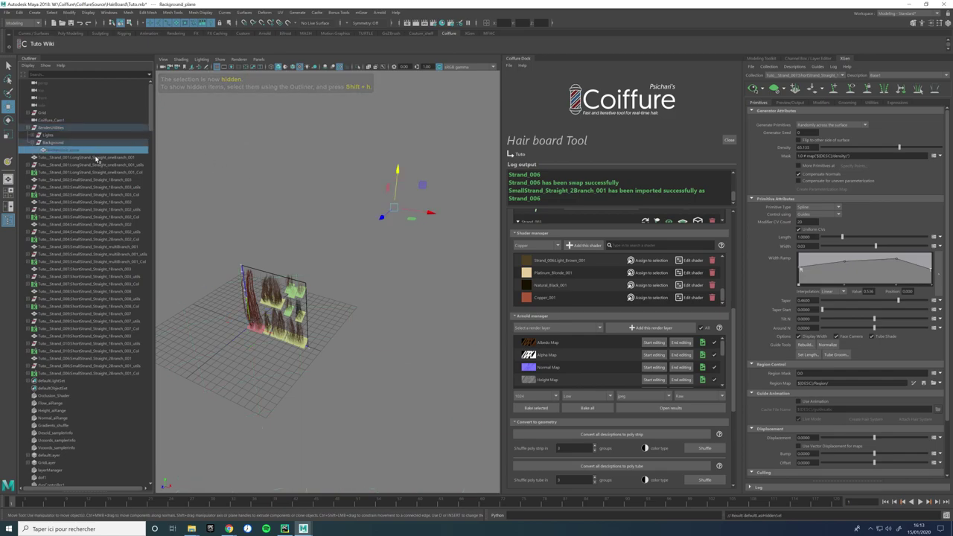
pyautogui.hotkey('ctrl', 'h')
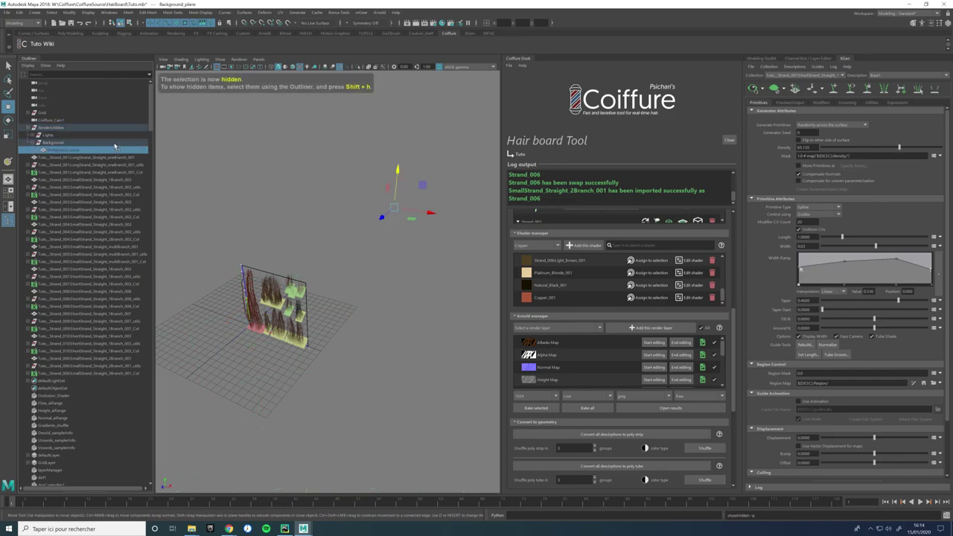
pyautogui.hotkey('shift', 'h')
# Step: Inspect the Lights group with its skydome light and hide the whole RenderUtilities group
pyautogui.click(84, 142)
pyautogui.click(83, 135)
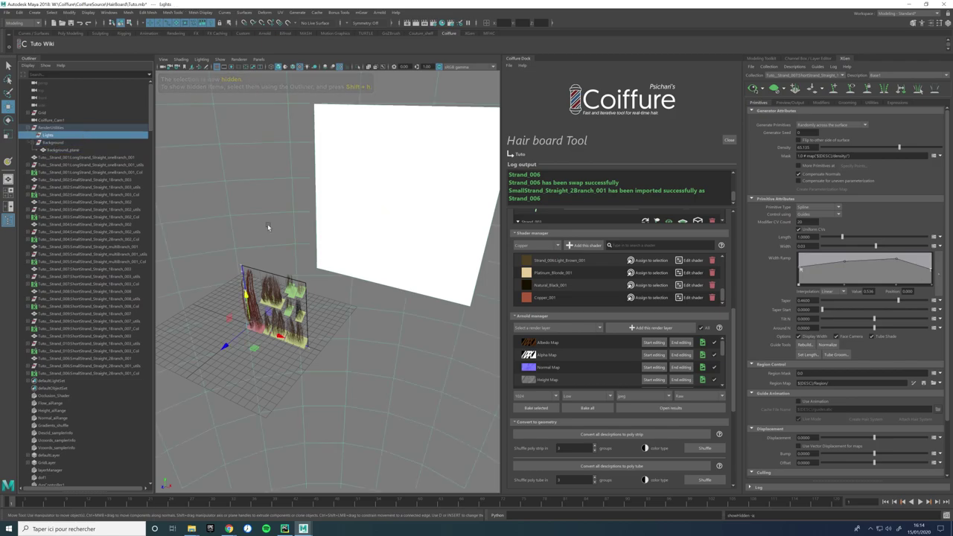
pyautogui.press('f')
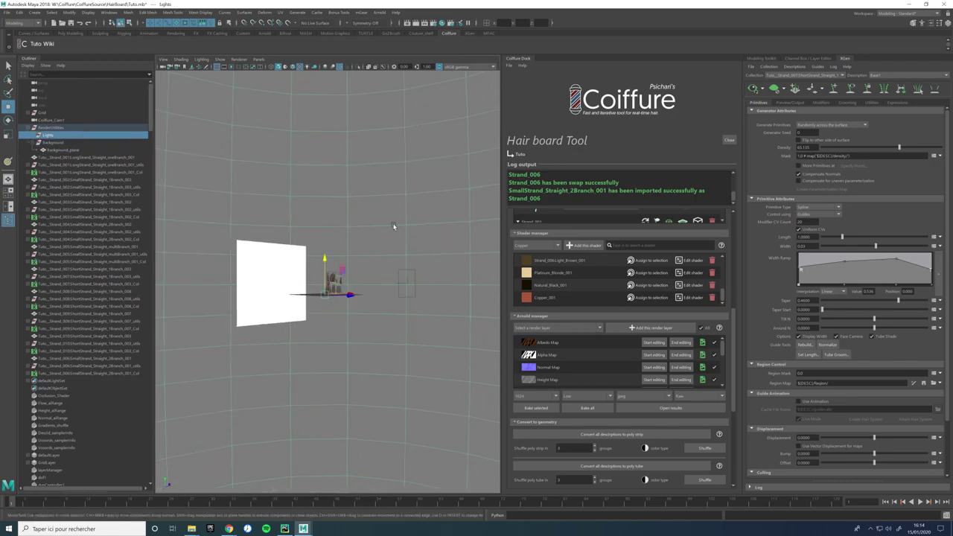
pyautogui.click(34, 135)
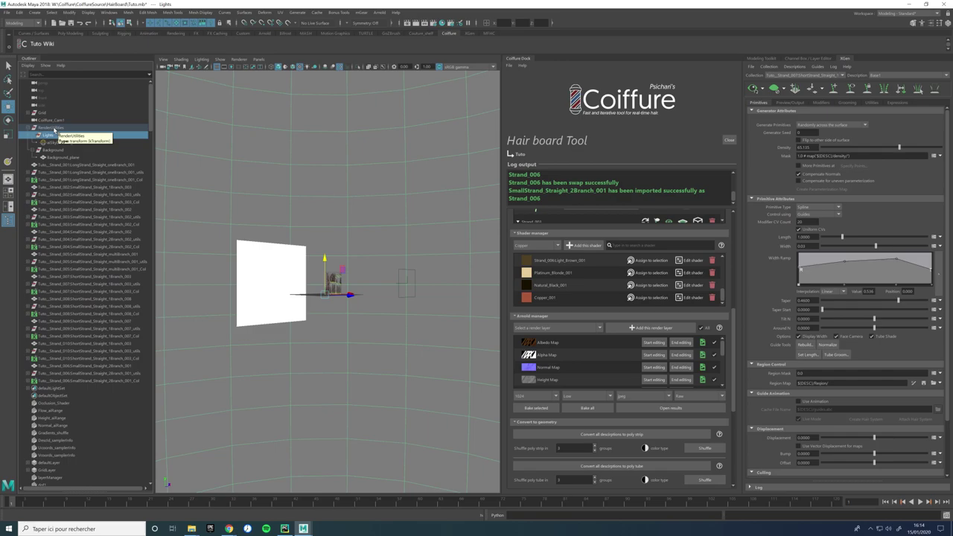
pyautogui.click(55, 128)
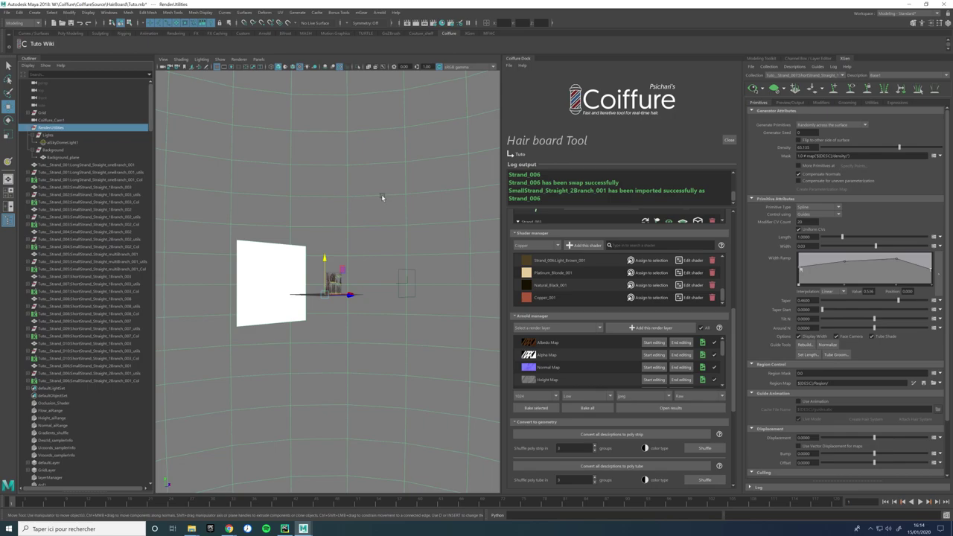
pyautogui.hotkey('ctrl', 'h')
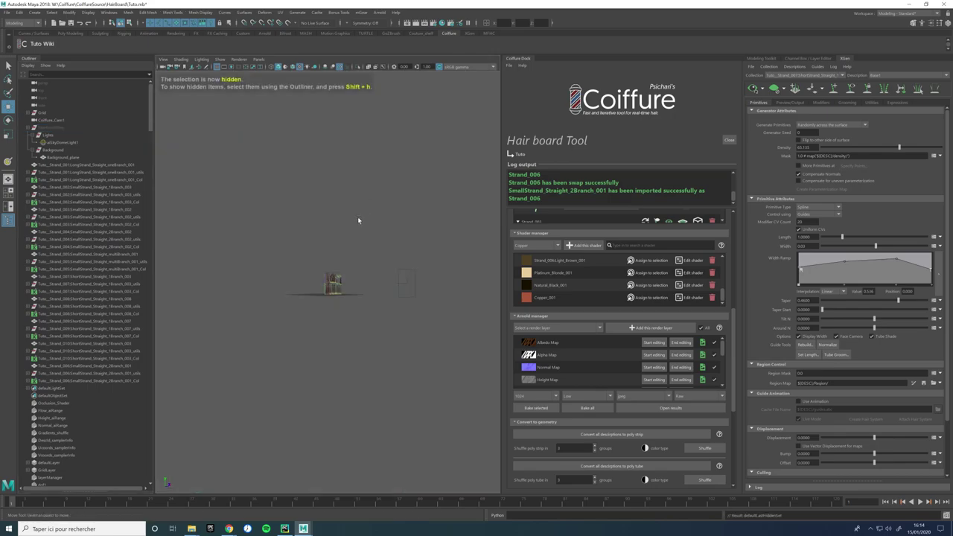
# Step: Align the Strand_007 base plane with the hair board by setting its Z position to 0
pyautogui.keyDown('alt'); pyautogui.moveTo(357, 269); pyautogui.dragTo(402, 345, button='right'); pyautogui.keyUp('alt')
pyautogui.keyDown('alt'); pyautogui.moveTo(402, 344); pyautogui.dragTo(266, 300); pyautogui.keyUp('alt')
pyautogui.keyDown('alt'); pyautogui.moveTo(266, 300); pyautogui.dragTo(285, 334, button='right'); pyautogui.keyUp('alt')
pyautogui.keyDown('alt'); pyautogui.moveTo(285, 334); pyautogui.dragTo(330, 298); pyautogui.keyUp('alt')
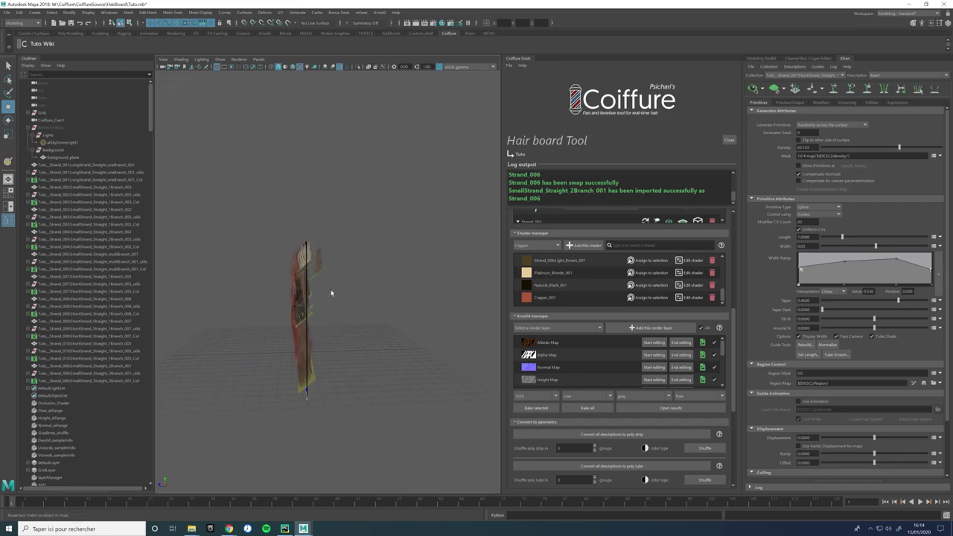
pyautogui.scroll(5, 330, 291)
pyautogui.click(311, 269)
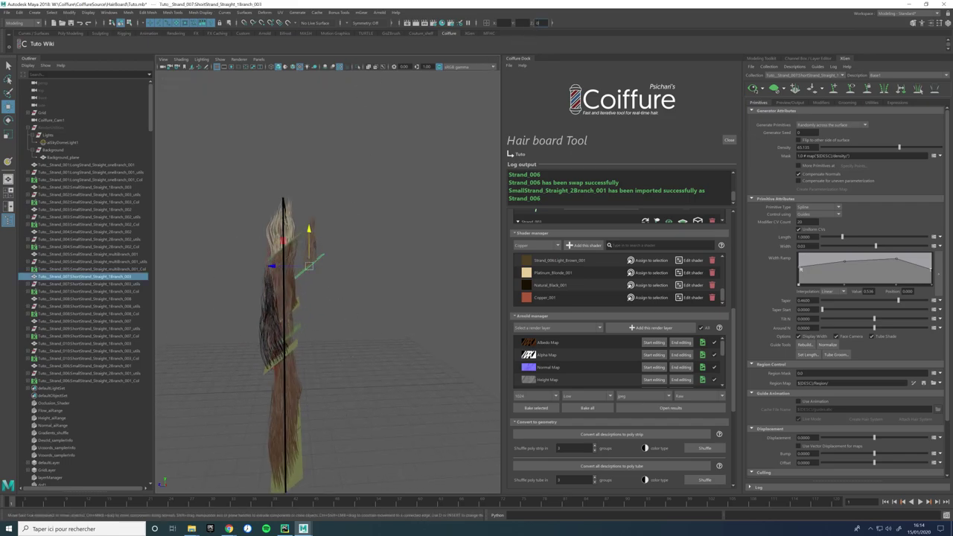
pyautogui.write('0')
pyautogui.press('Return')
# Step: Refresh the hair preview of all strands on the board
pyautogui.keyDown('alt'); pyautogui.moveTo(414, 153); pyautogui.dragTo(562, 244); pyautogui.keyUp('alt')
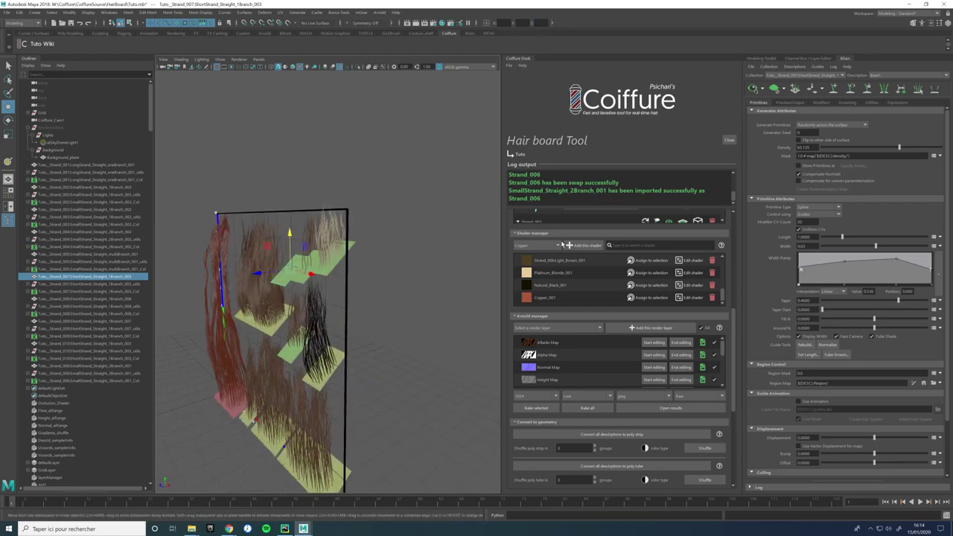
pyautogui.moveTo(394, 239)
pyautogui.mouseDown(button='right')
pyautogui.moveTo(395, 256)
pyautogui.moveTo(394, 223)
pyautogui.moveTo(389, 245)
pyautogui.mouseUp(button='right')
pyautogui.click(386, 231)
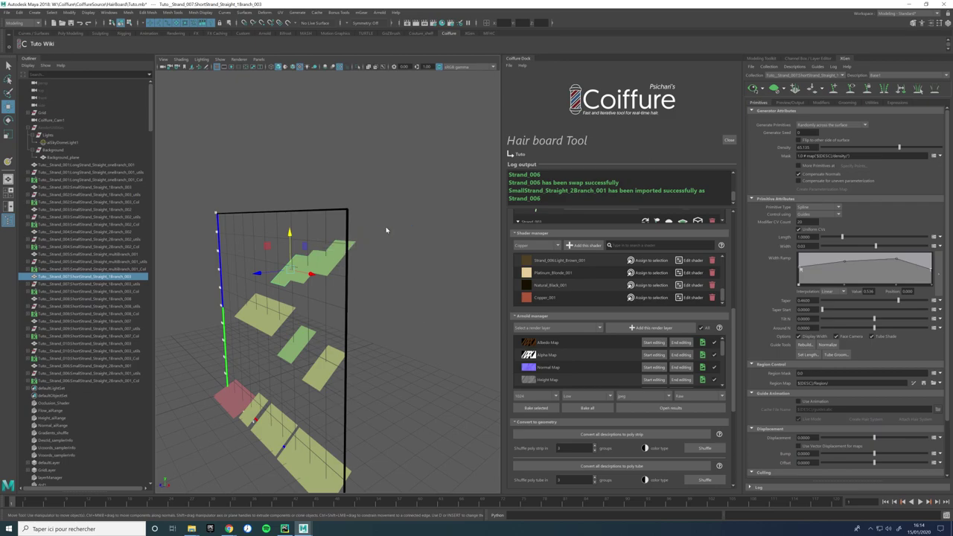
pyautogui.keyDown('alt'); pyautogui.moveTo(397, 273); pyautogui.dragTo(399, 297); pyautogui.keyUp('alt')
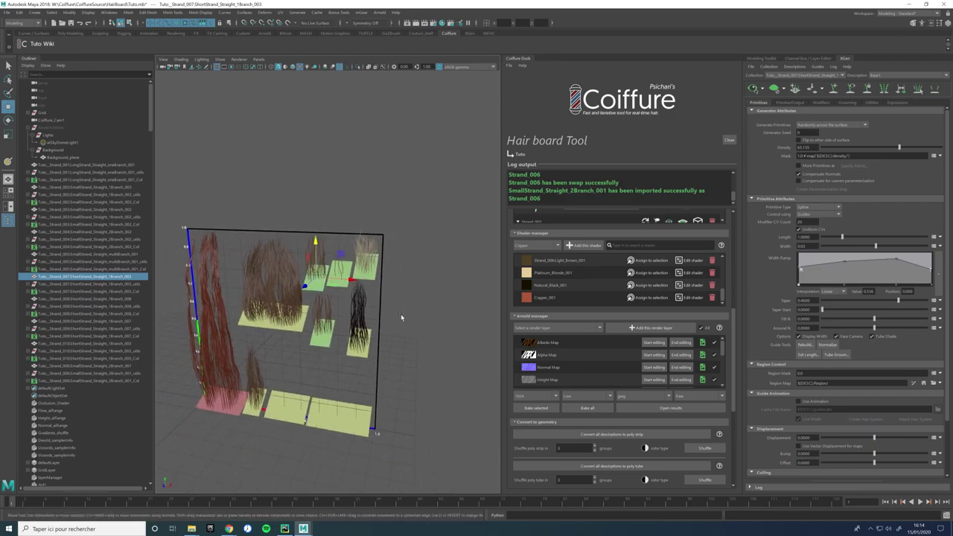
pyautogui.keyDown('alt'); pyautogui.moveTo(401, 313); pyautogui.dragTo(405, 257, button='middle'); pyautogui.keyUp('alt')
pyautogui.moveTo(418, 280); pyautogui.dragTo(417, 259, button='right')
pyautogui.keyDown('alt'); pyautogui.moveTo(428, 292); pyautogui.dragTo(395, 244, button='middle'); pyautogui.keyUp('alt')
pyautogui.scroll(-1, 674, 417)
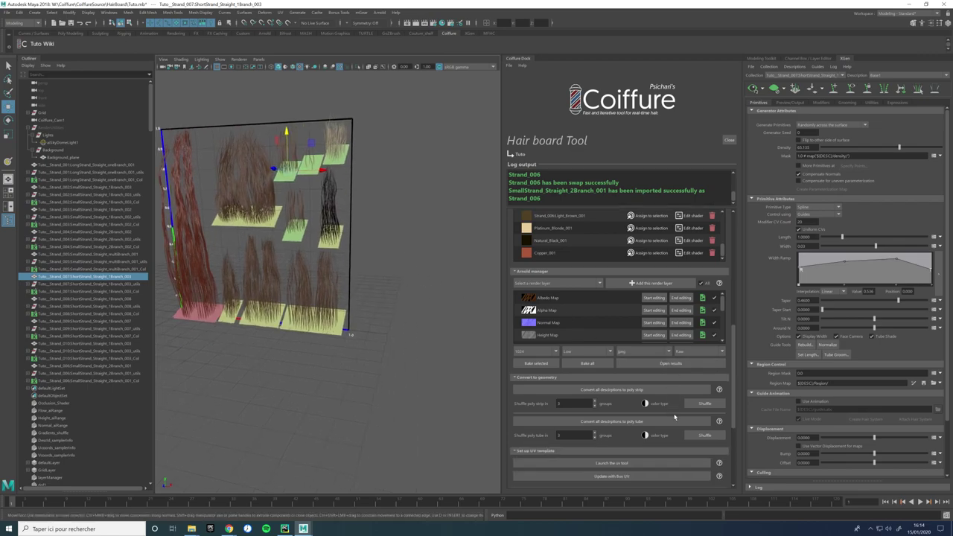
# Step: Bake the checked render layers of the hair board
pyautogui.scroll(-6, 675, 417)
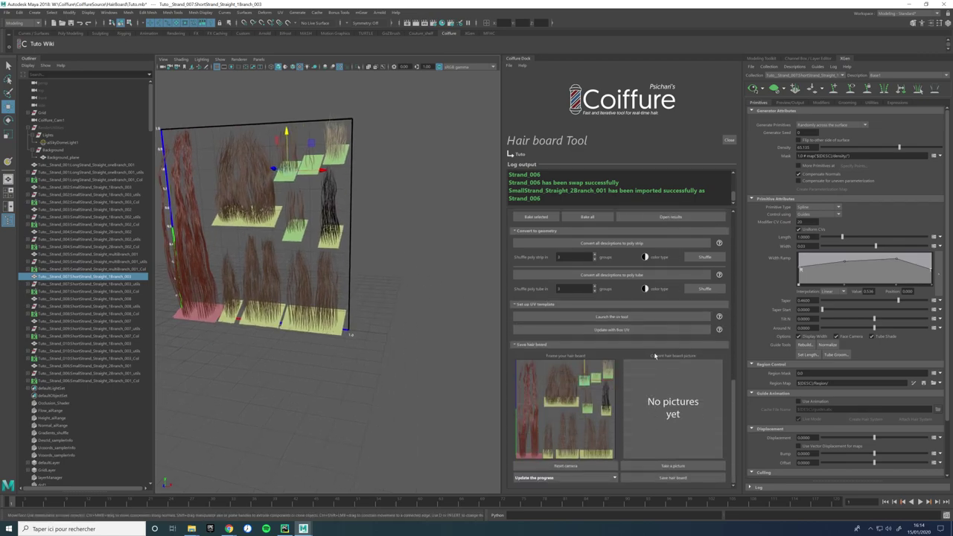
pyautogui.scroll(2, 655, 356)
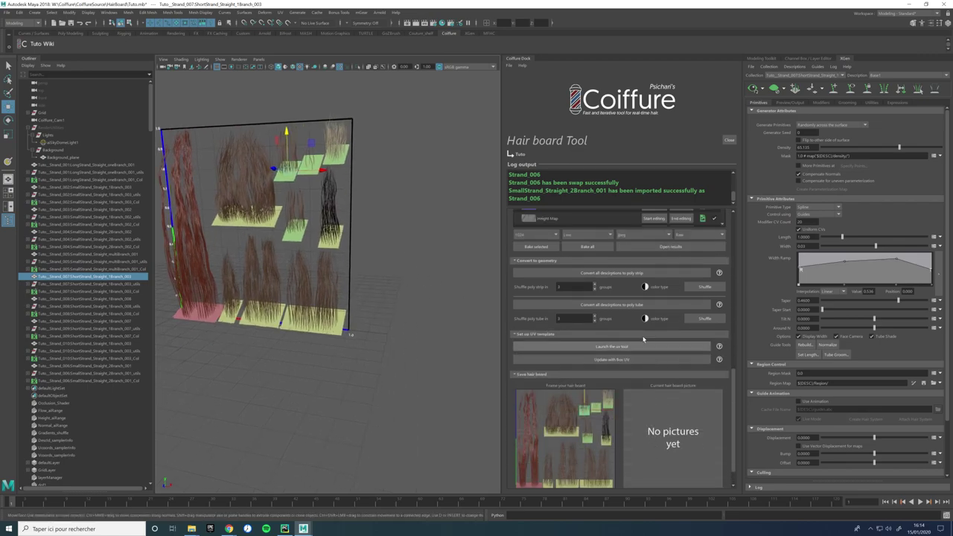
pyautogui.click(541, 263)
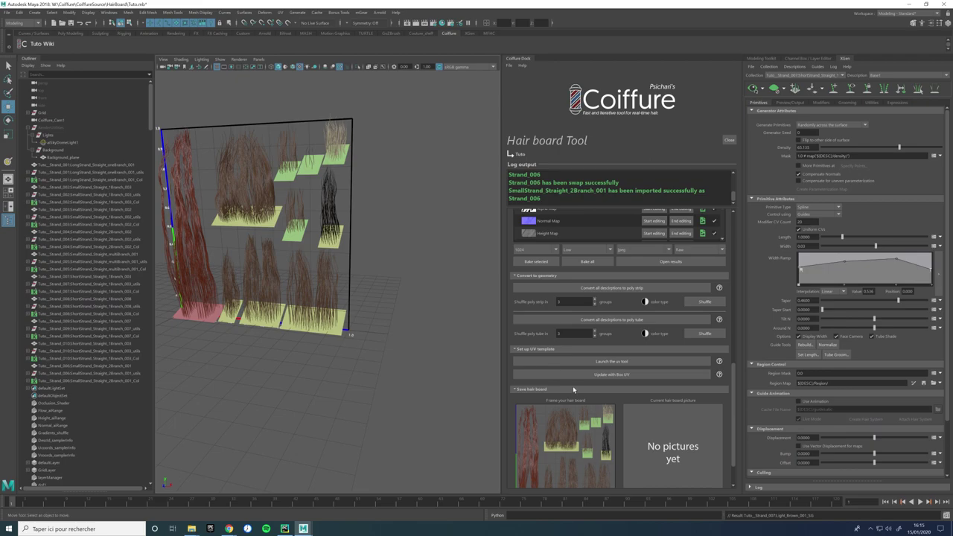
# Step: View the baked image of the Albedo Map layer and close it
pyautogui.scroll(-2, 601, 350)
pyautogui.scroll(4, 601, 350)
pyautogui.scroll(1, 652, 308)
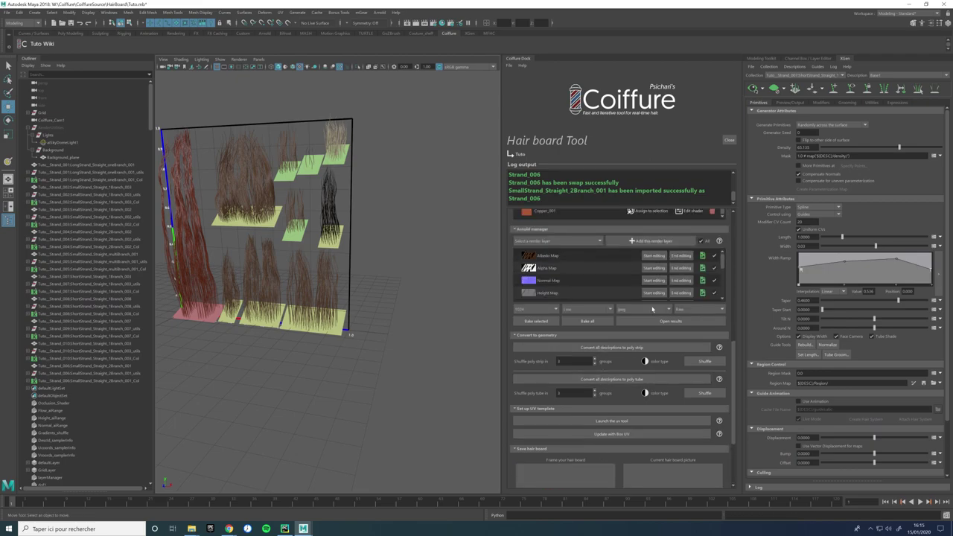
pyautogui.click(702, 257)
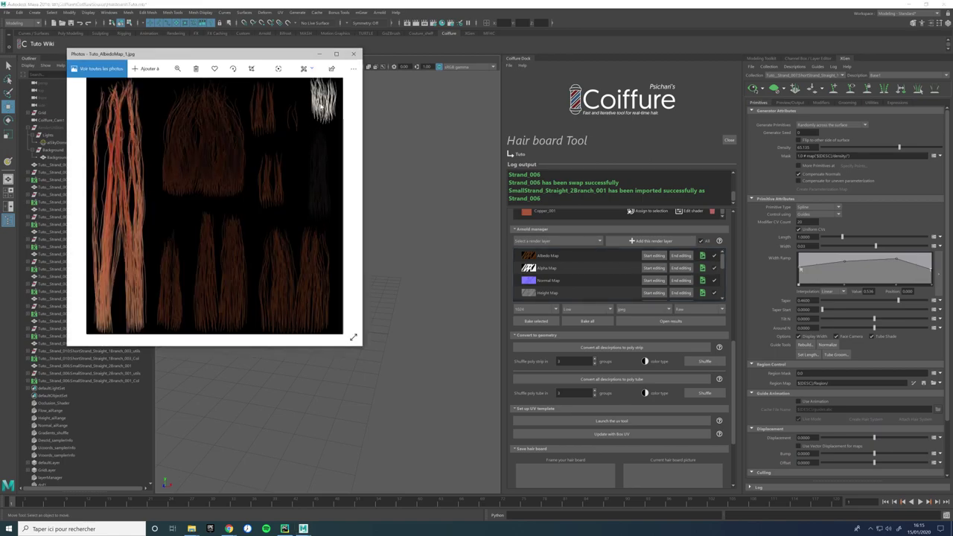
pyautogui.click(353, 53)
# Step: Open the folder of bake results and page through the baked maps, starting from Tuto_AlbedoMap_1.jpg
pyautogui.scroll(-1, 722, 273)
pyautogui.moveTo(722, 273); pyautogui.dragTo(722, 287)
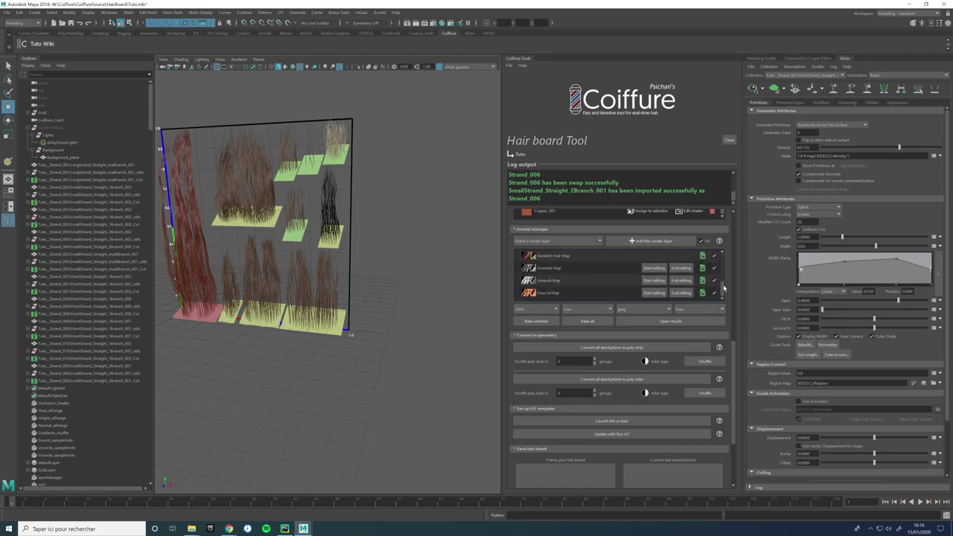
pyautogui.click(669, 322)
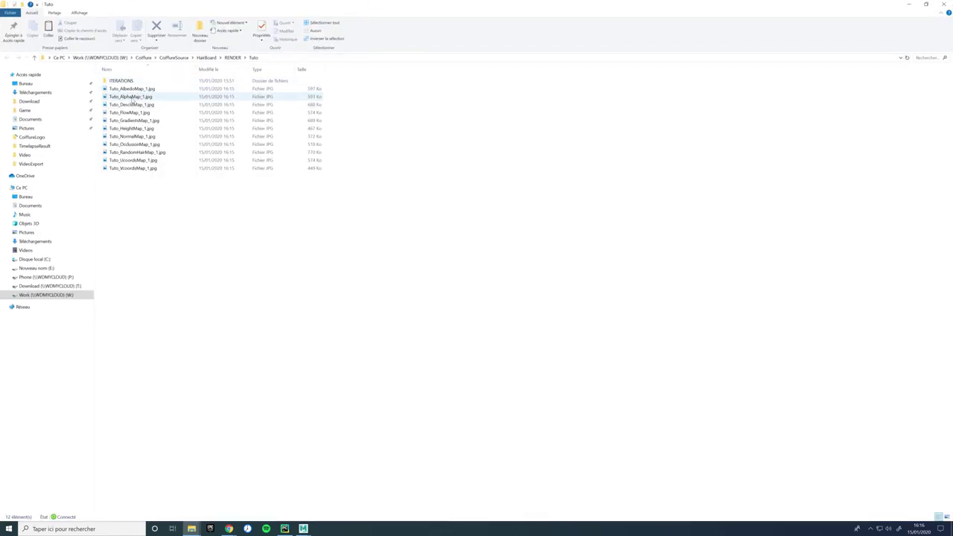
pyautogui.doubleClick(133, 89)
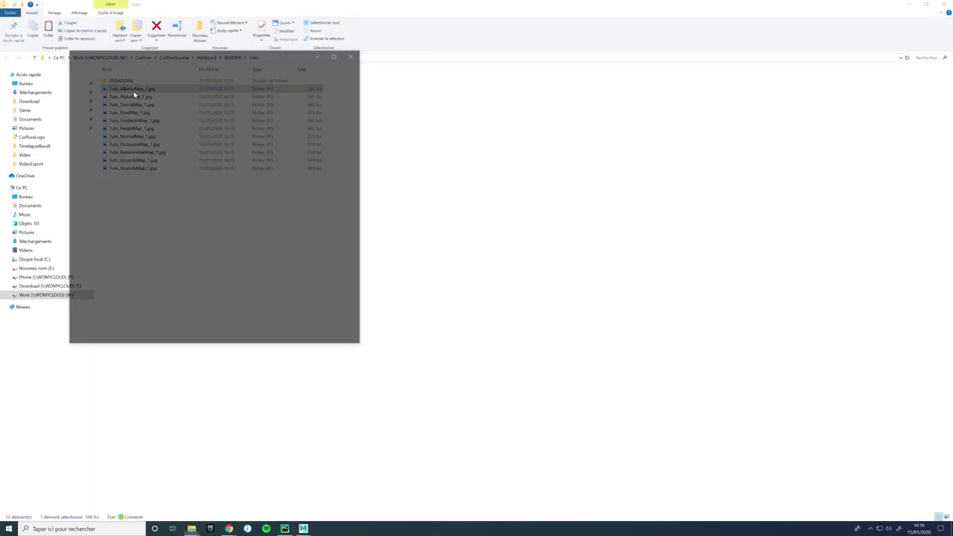
pyautogui.click(344, 206)
pyautogui.click(344, 206)
pyautogui.click(344, 206)
pyautogui.click(344, 206)
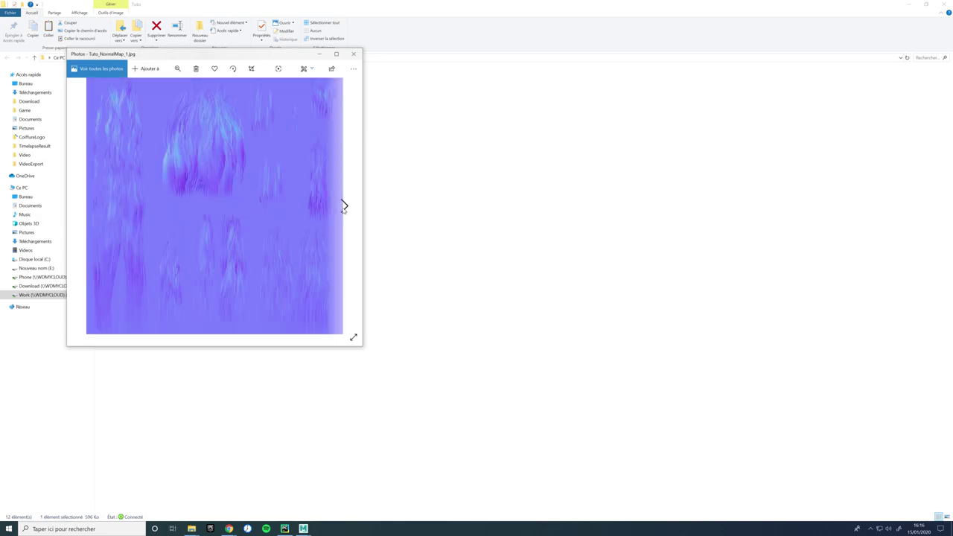
pyautogui.click(344, 207)
pyautogui.click(344, 206)
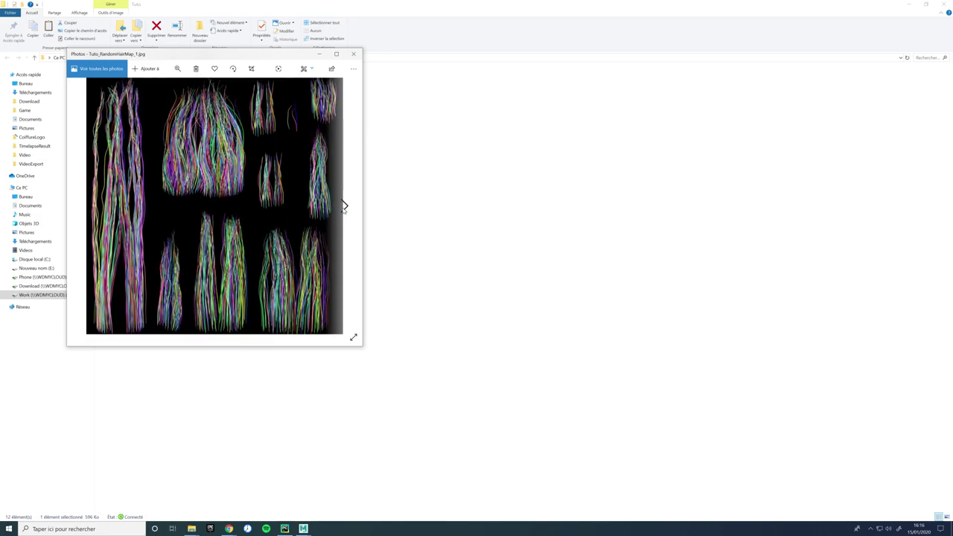
pyautogui.click(343, 206)
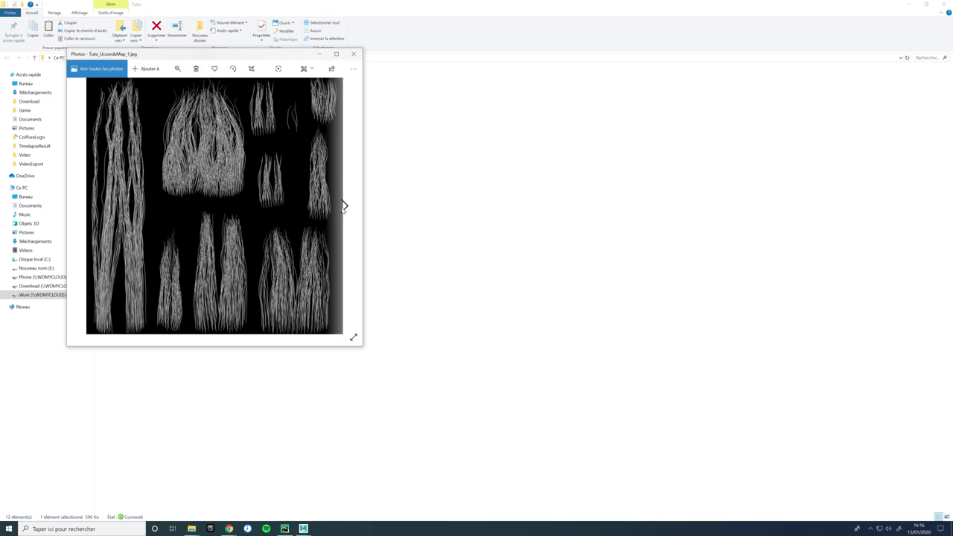
pyautogui.click(344, 206)
pyautogui.click(353, 54)
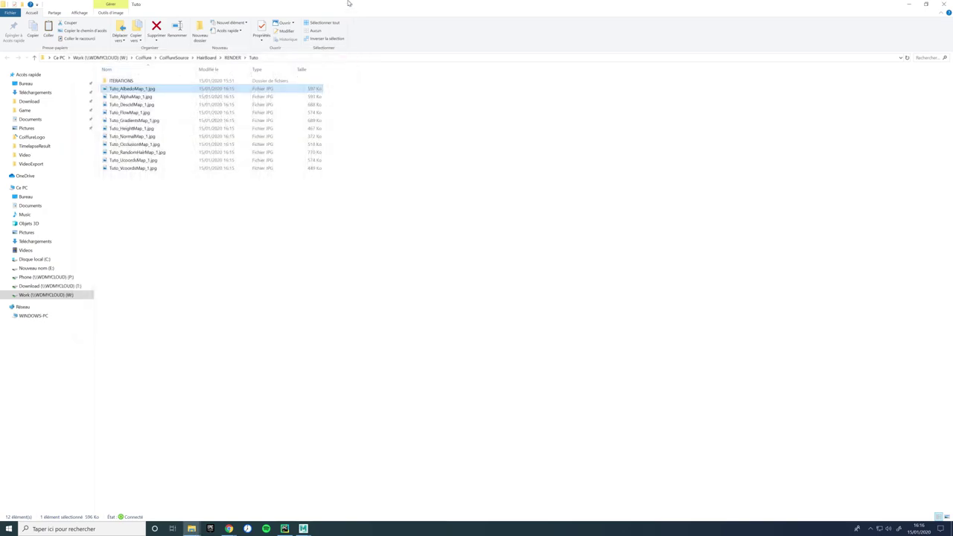
# Step: Look inside the ITERATIONS subfolder and return to the Tuto render folder
pyautogui.click(146, 81)
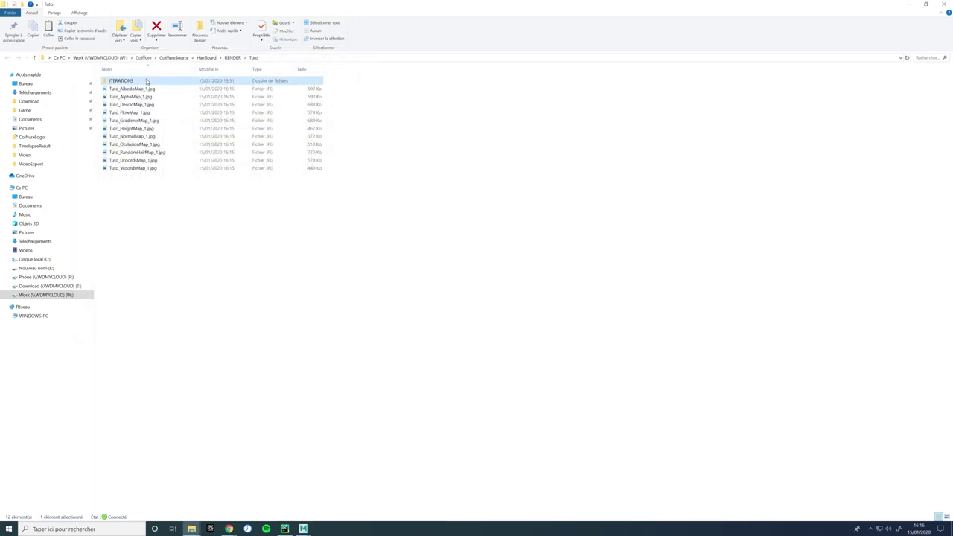
pyautogui.doubleClick(146, 82)
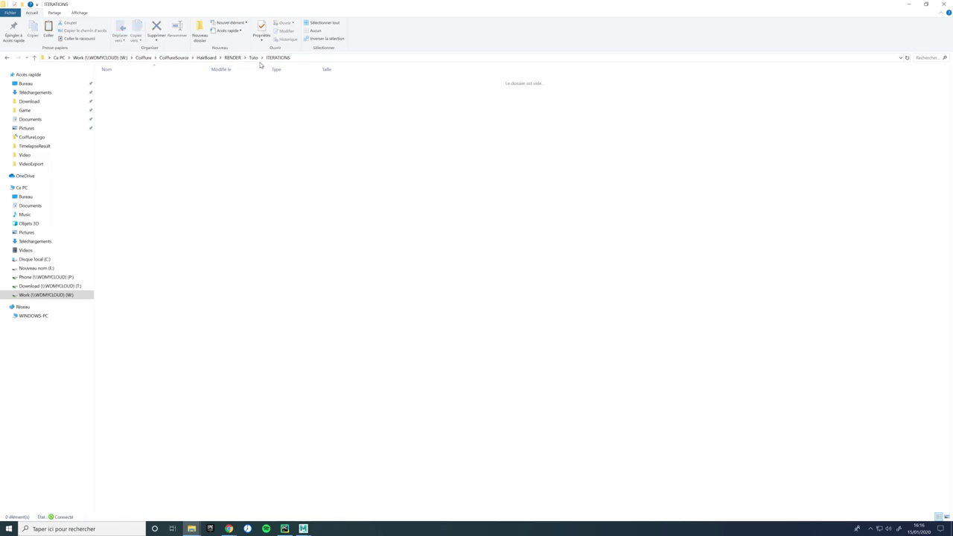
pyautogui.click(254, 58)
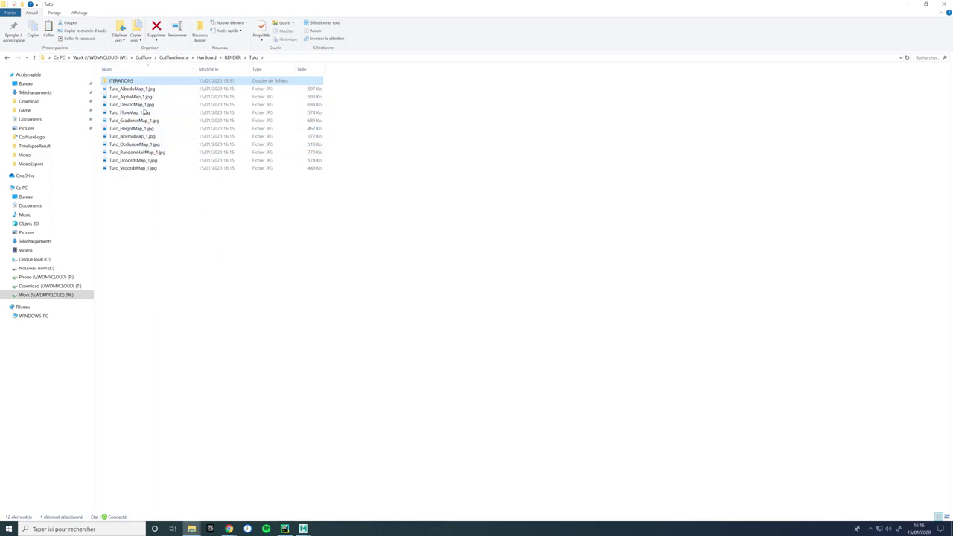
# Step: Switch to Photoshop and open the baked Tuto_DescIdMap_1.jpg and Tuto_RandomHairMap_1.jpg
pyautogui.moveTo(326, 10); pyautogui.dragTo(952, 216)
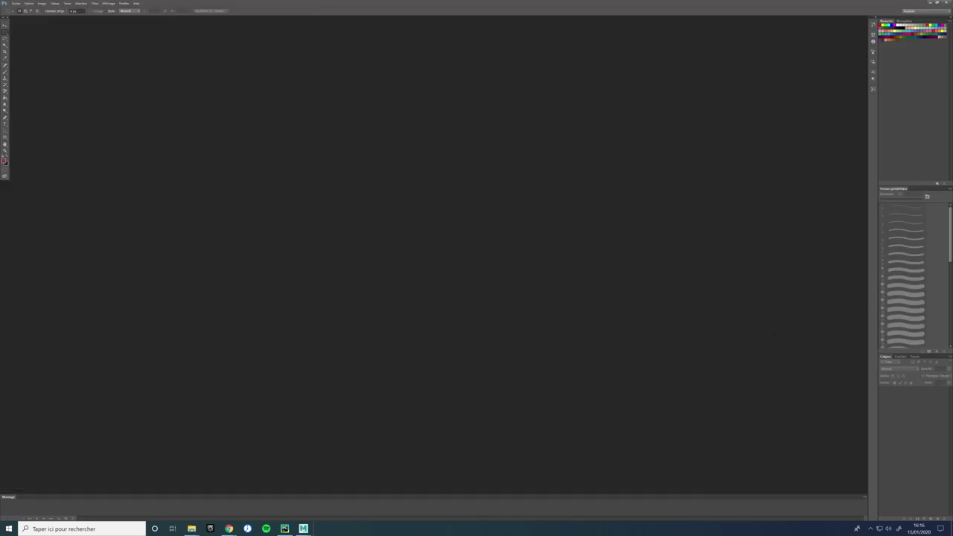
pyautogui.moveTo(642, 189); pyautogui.dragTo(606, 175)
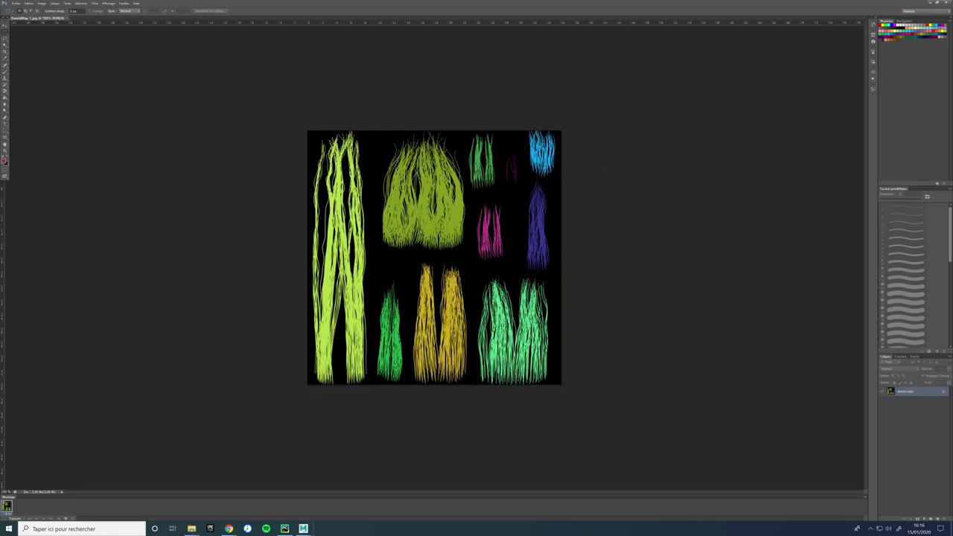
pyautogui.moveTo(228, 10); pyautogui.dragTo(261, 18)
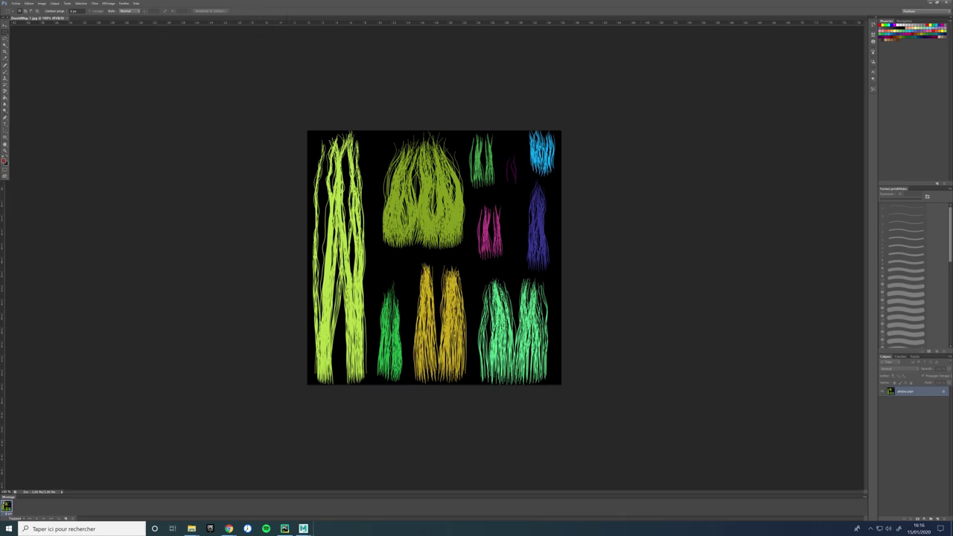
# Step: Isolate the blue channel and the red channel of the random hair map in turn
pyautogui.click(899, 356)
pyautogui.click(881, 373)
pyautogui.click(882, 381)
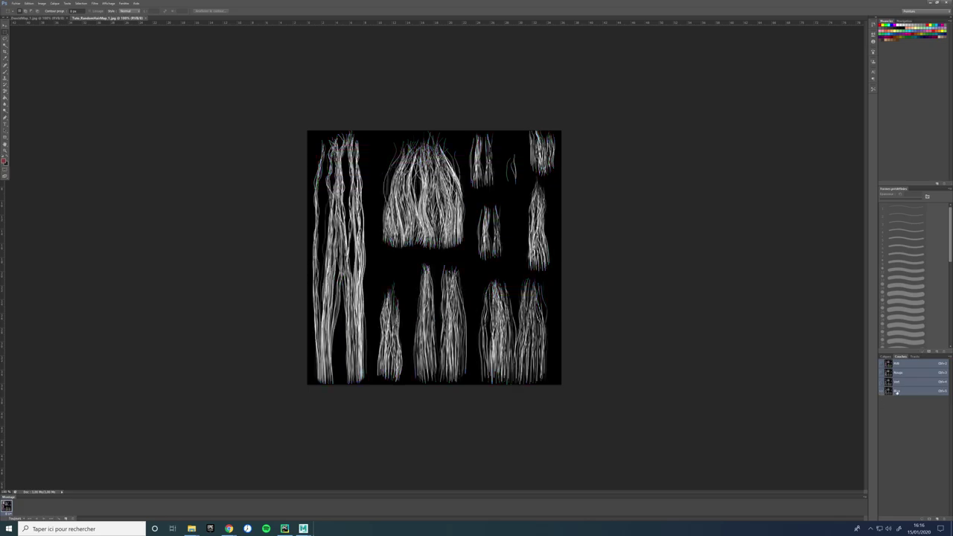
pyautogui.click(881, 372)
pyautogui.click(881, 390)
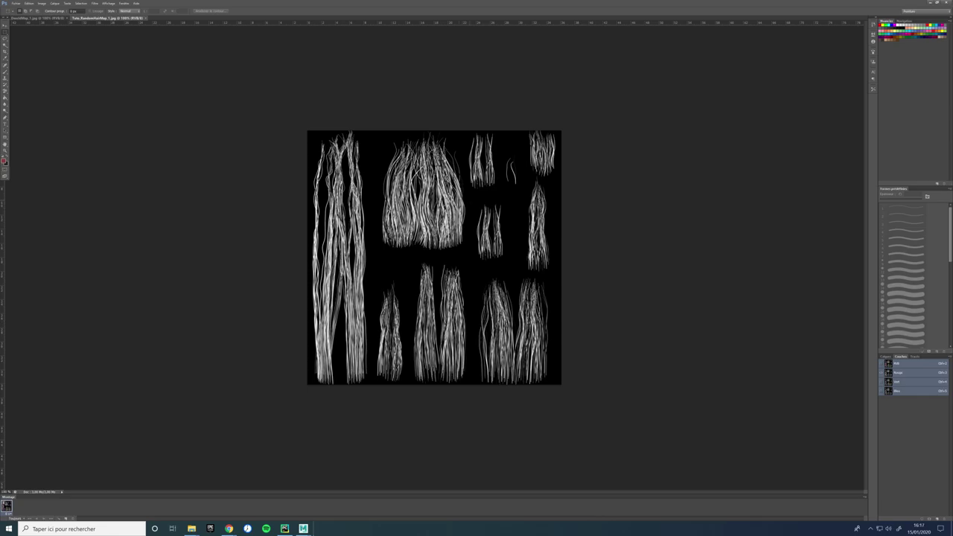
# Step: Compare the green and blue channels of the random hair map, and restore the full RGB view
pyautogui.click(882, 373)
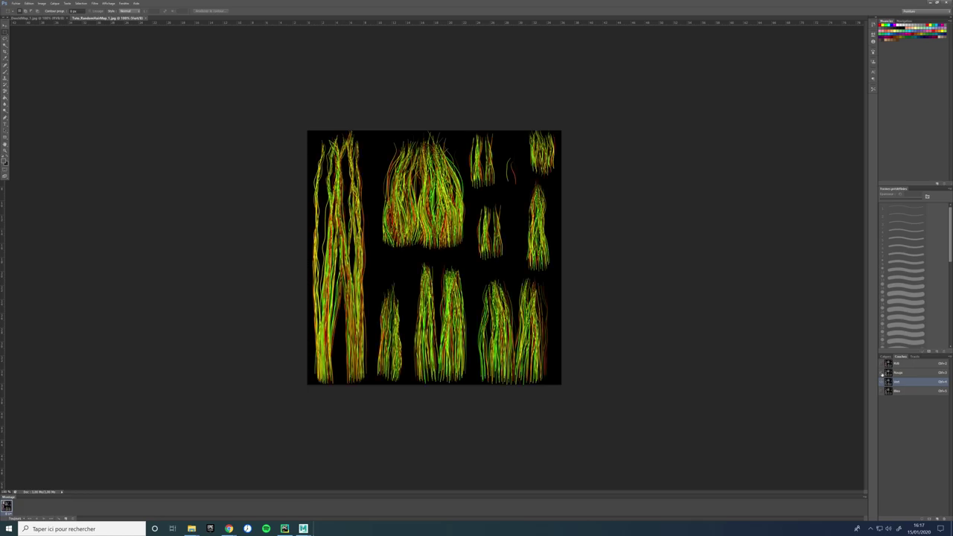
pyautogui.click(882, 373)
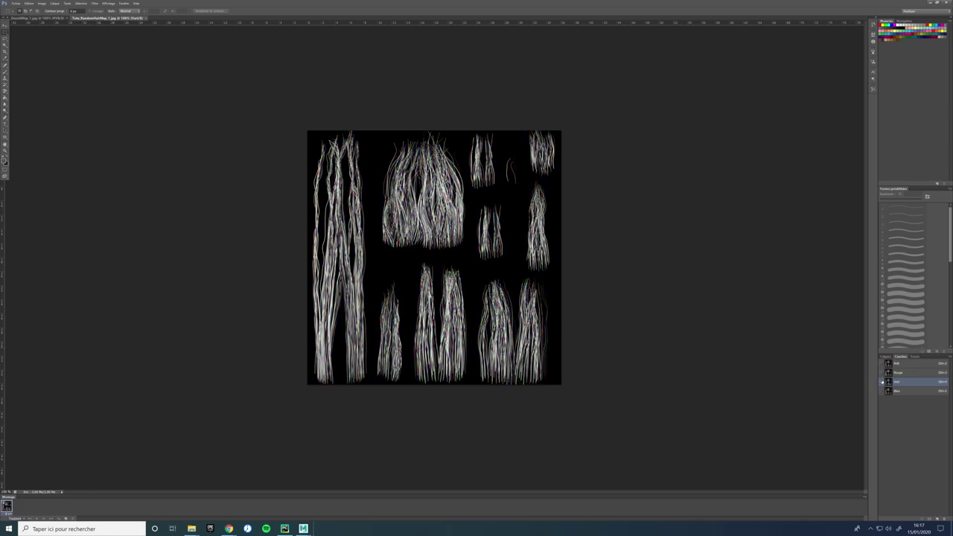
pyautogui.click(882, 390)
pyautogui.click(882, 390)
pyautogui.click(882, 390)
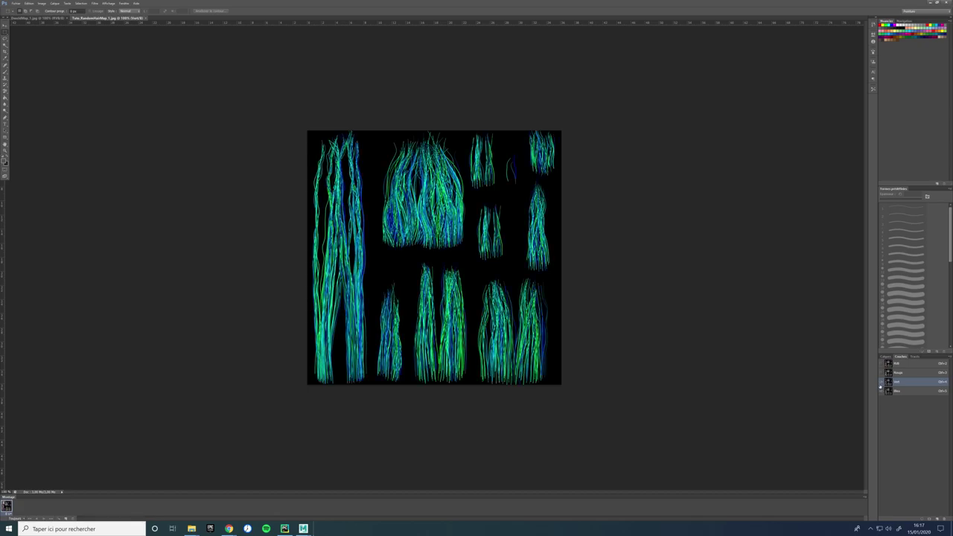
pyautogui.click(882, 382)
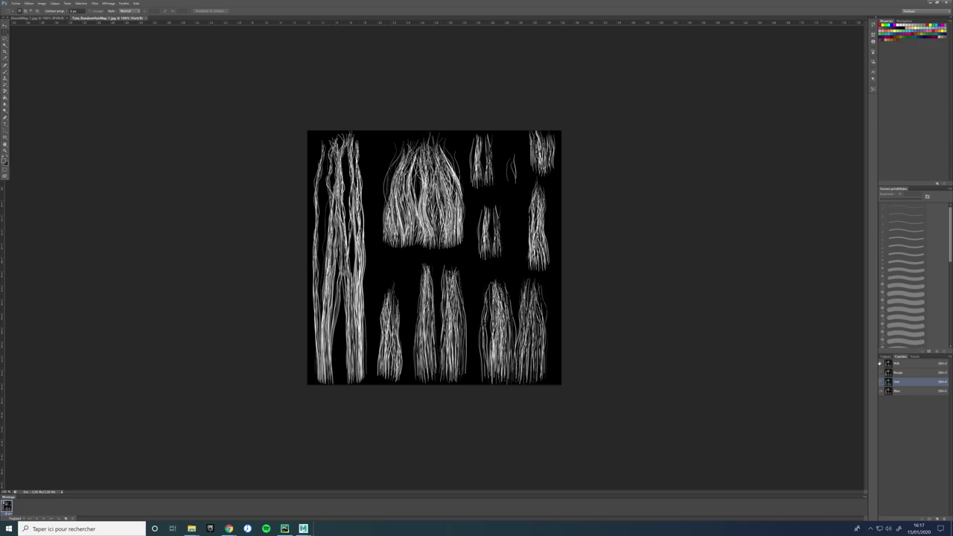
pyautogui.click(881, 363)
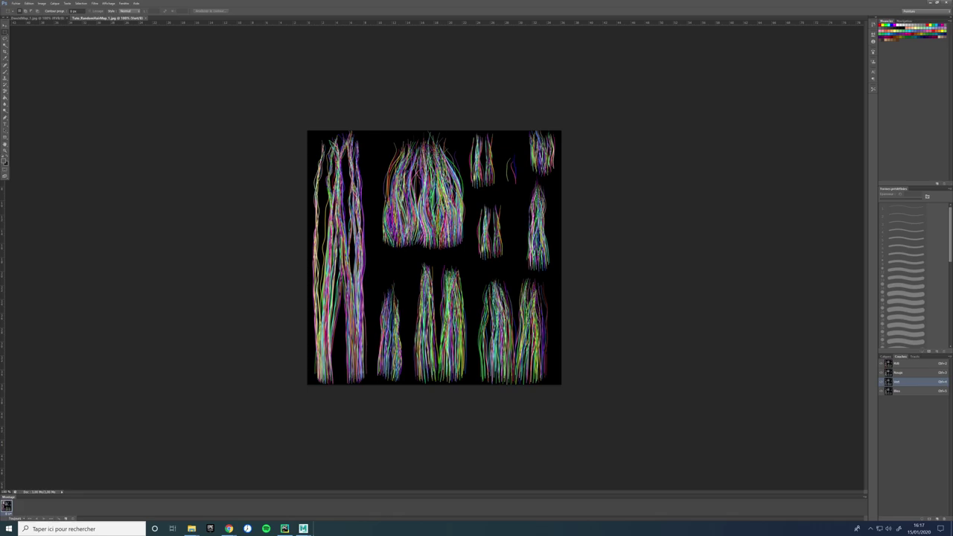
# Step: Open Tuto_GradientsMap_1.jpg and examine its blue and red channels separately
pyautogui.moveTo(604, 94); pyautogui.dragTo(347, 20)
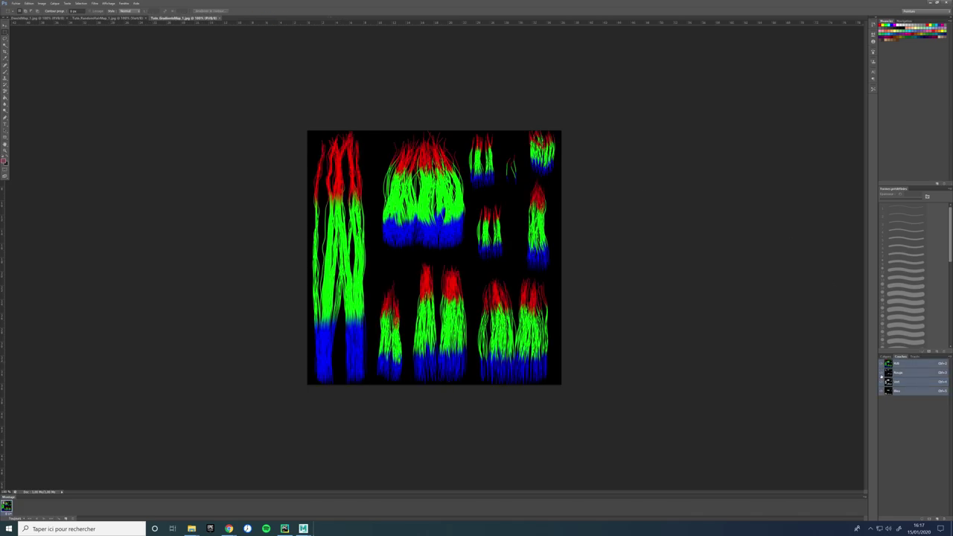
pyautogui.click(882, 372)
pyautogui.click(882, 381)
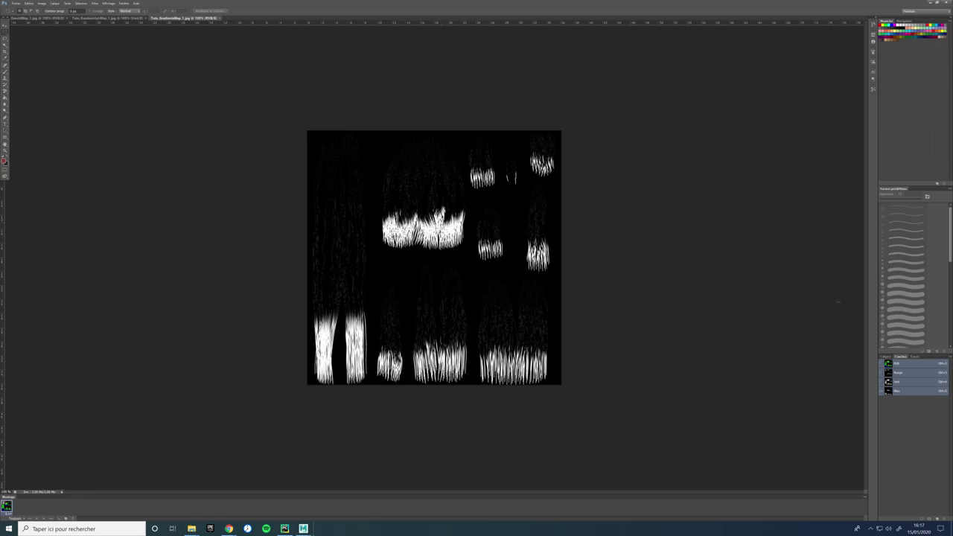
pyautogui.click(882, 381)
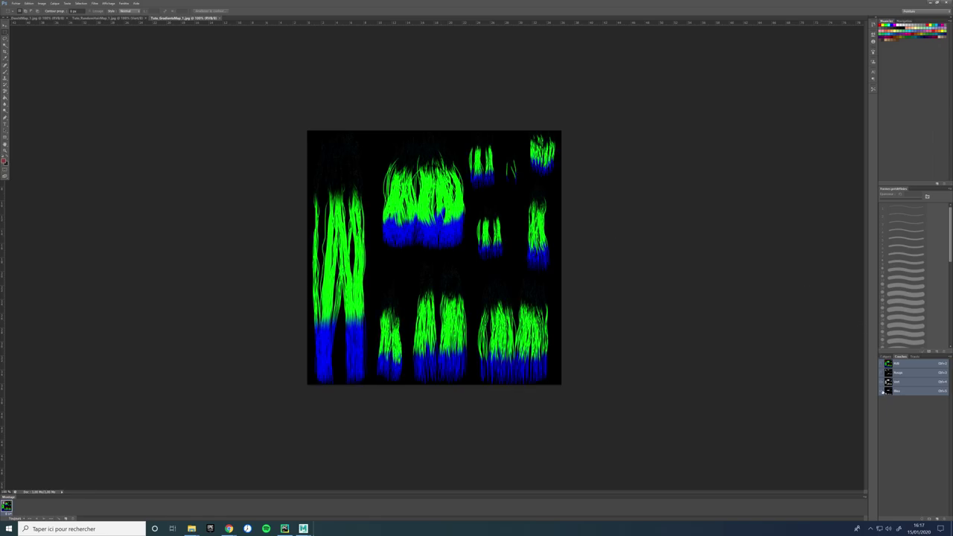
pyautogui.click(882, 390)
pyautogui.click(882, 372)
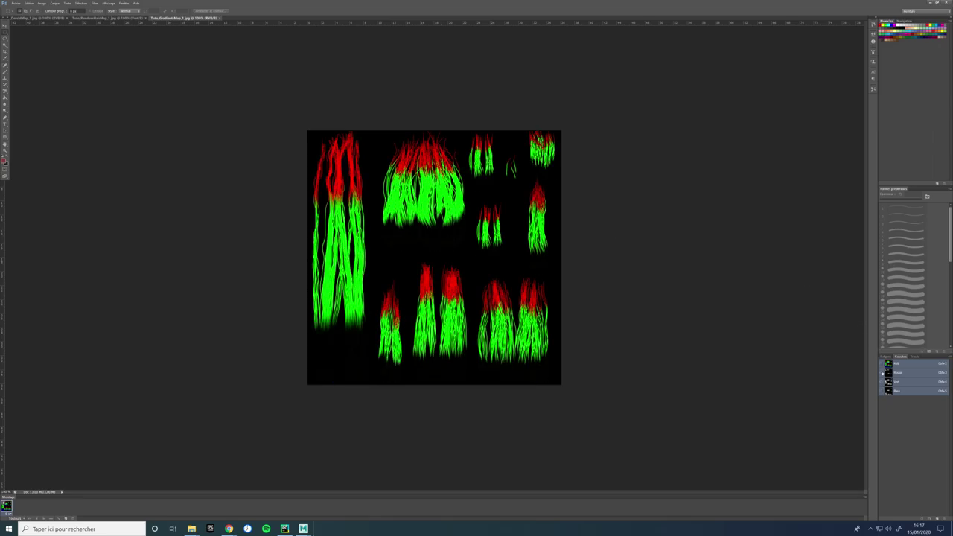
pyautogui.click(882, 381)
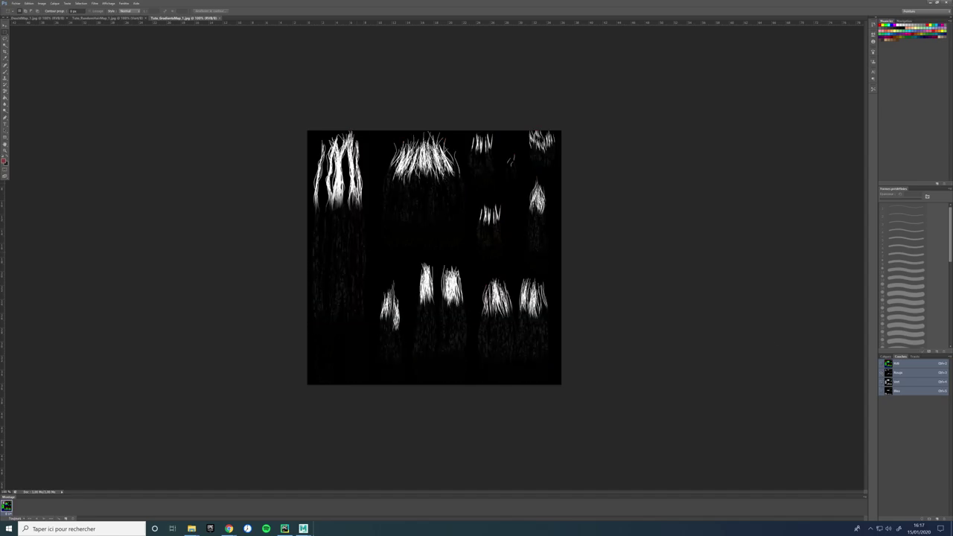
# Step: Inspect the faint strand pixels below the tips in the red channel of the gradients map at close range
pyautogui.keyDown('alt'); pyautogui.scroll(3, 332, 265); pyautogui.keyUp('alt')
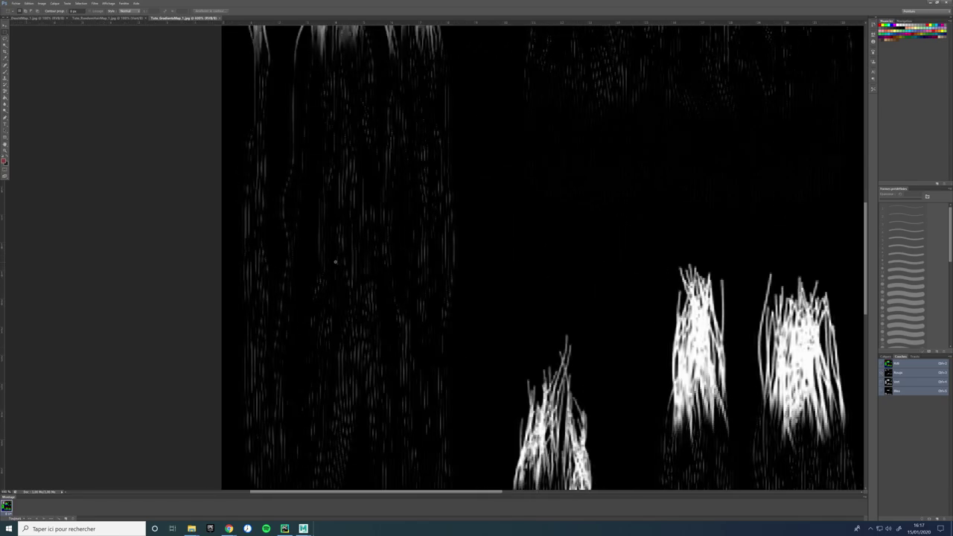
pyautogui.keyDown('alt'); pyautogui.scroll(-1, 349, 270); pyautogui.keyUp('alt')
pyautogui.keyDown('alt'); pyautogui.scroll(-1, 351, 271); pyautogui.keyUp('alt')
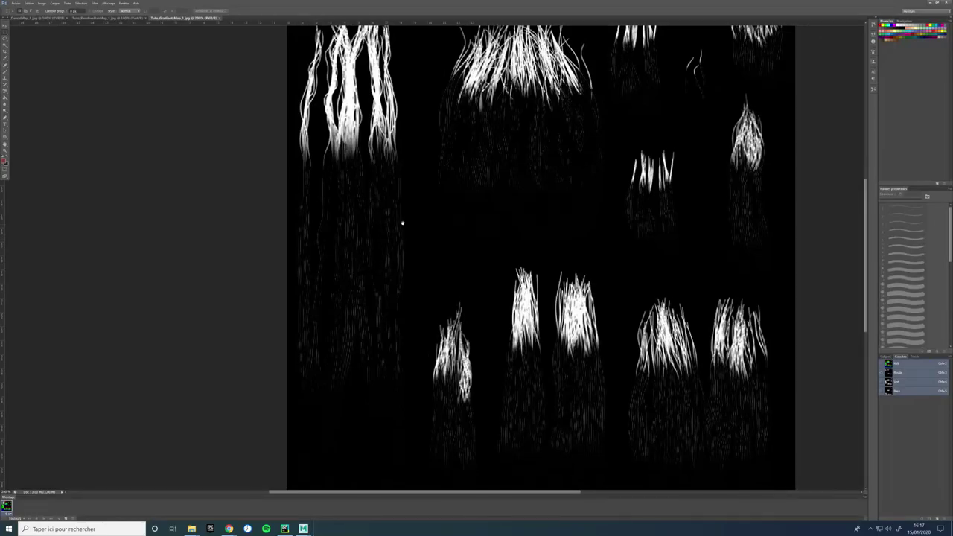
pyautogui.moveTo(402, 221); pyautogui.dragTo(382, 185)
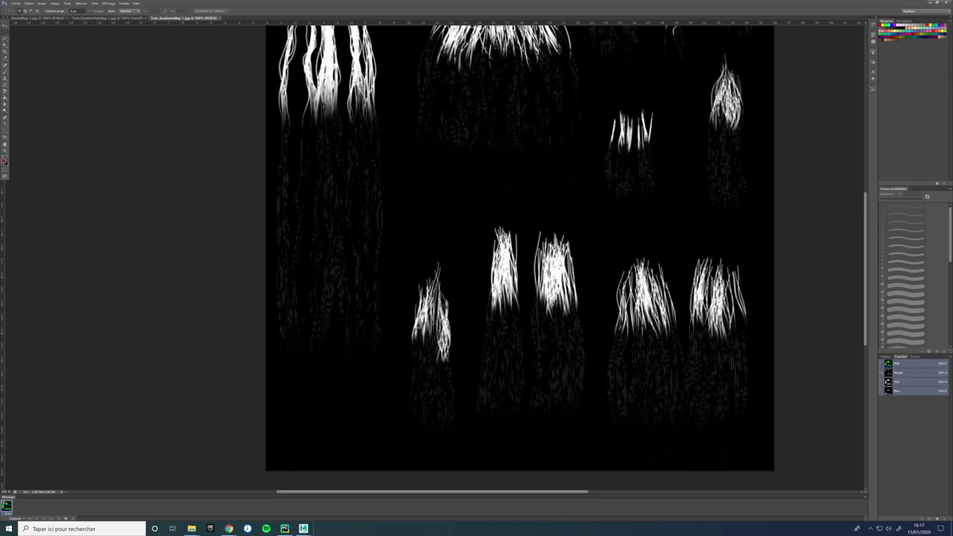
pyautogui.moveTo(661, 29); pyautogui.dragTo(546, 238)
pyautogui.keyDown('alt'); pyautogui.scroll(-1, 539, 240); pyautogui.keyUp('alt')
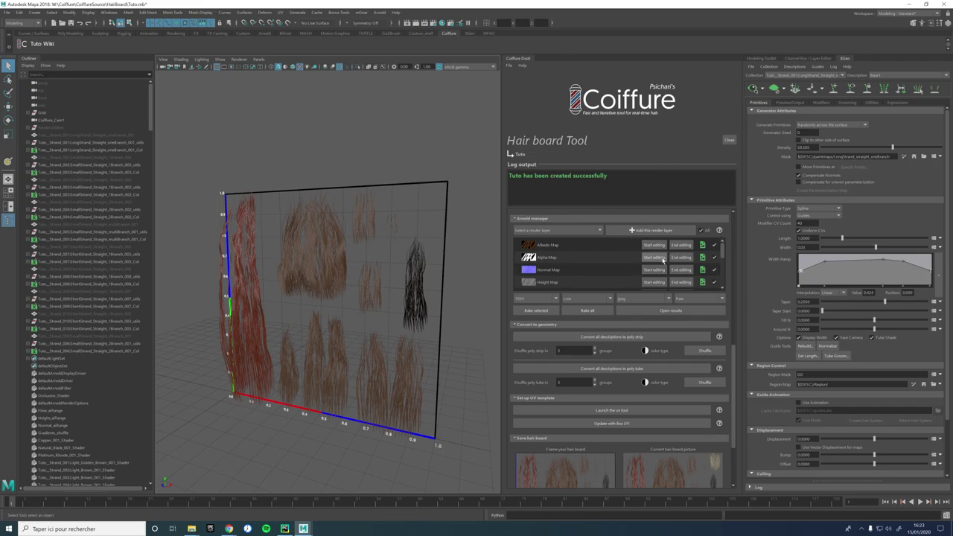
# Step: Review the list of Arnold render layers and view the baked height map Tuto_HeightMap_0001.jpg
pyautogui.moveTo(721, 249); pyautogui.dragTo(722, 270)
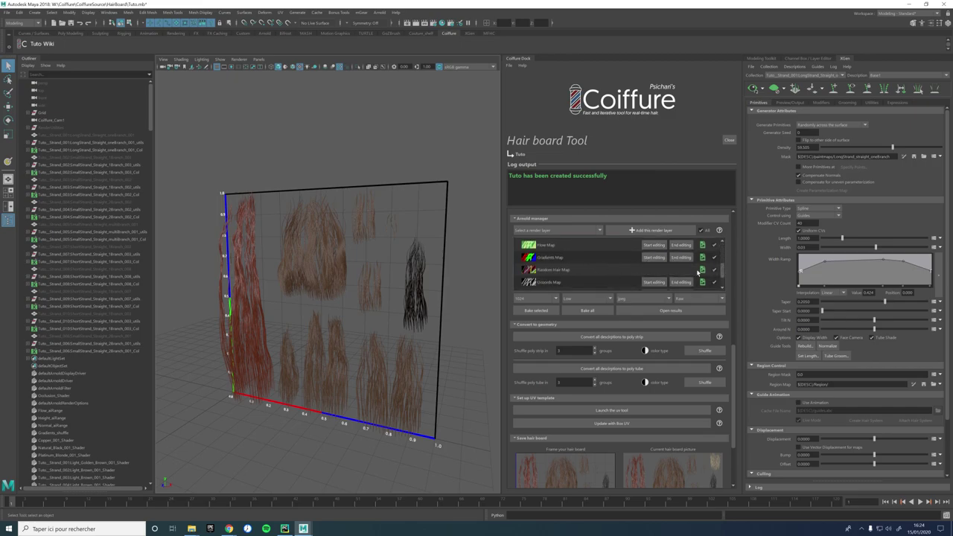
pyautogui.moveTo(722, 273)
pyautogui.mouseDown()
pyautogui.moveTo(720, 244)
pyautogui.moveTo(722, 262)
pyautogui.mouseUp()
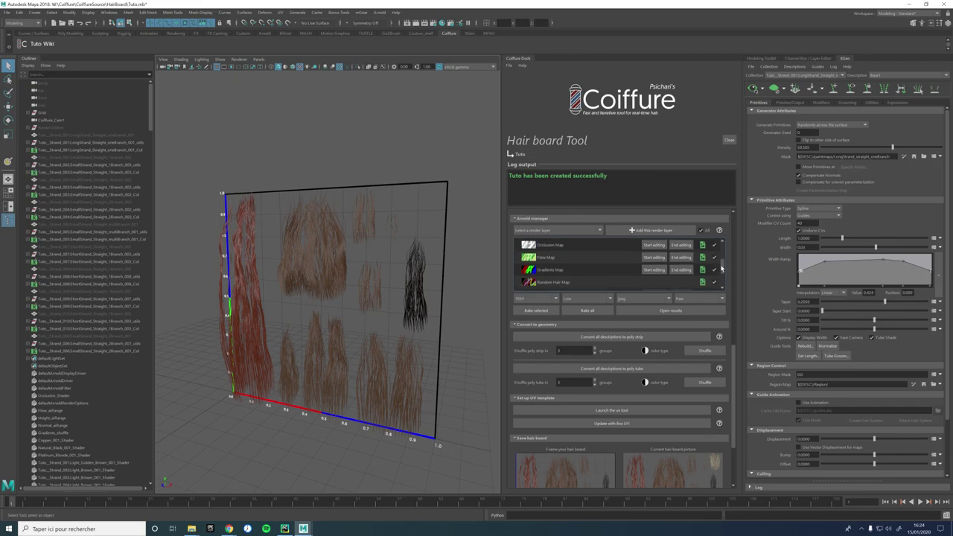
pyautogui.scroll(1, 721, 269)
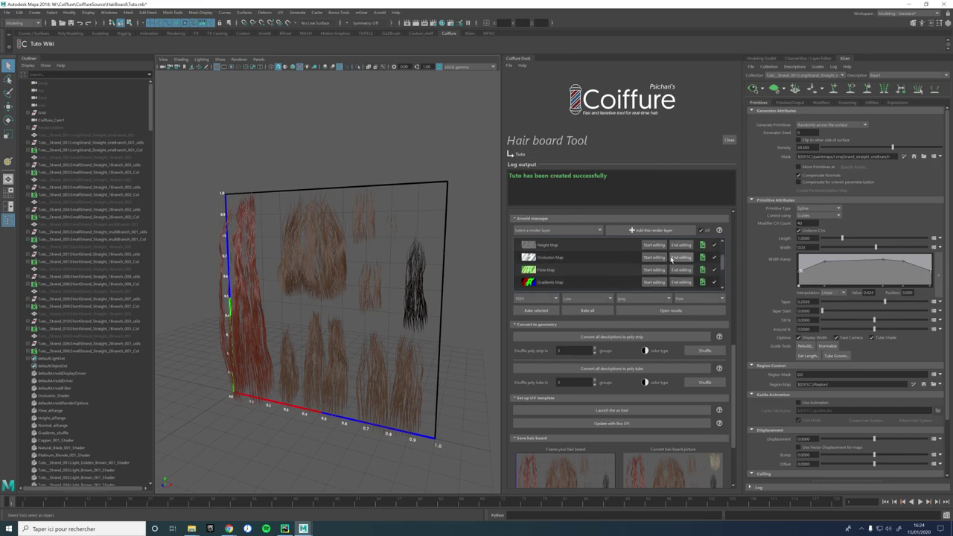
pyautogui.scroll(3, 678, 274)
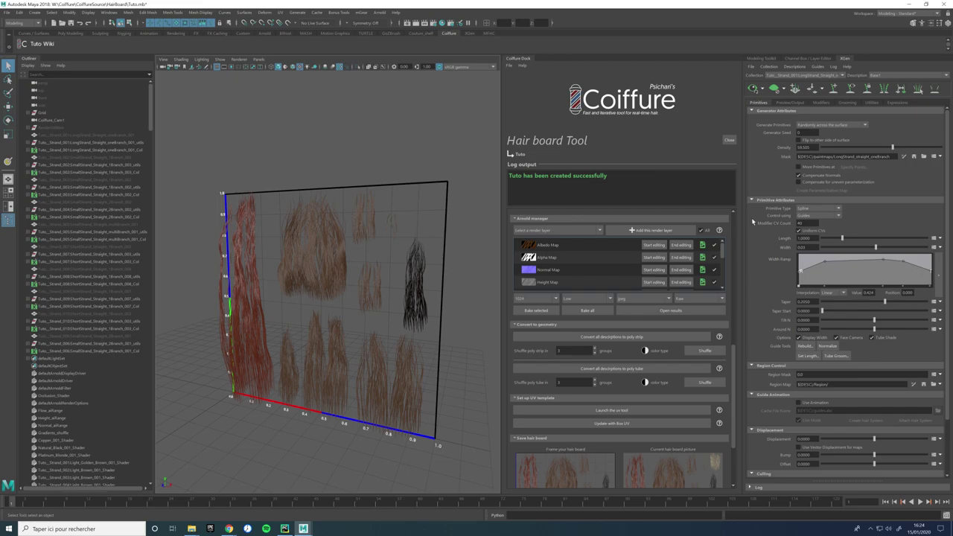
pyautogui.moveTo(191, 528)
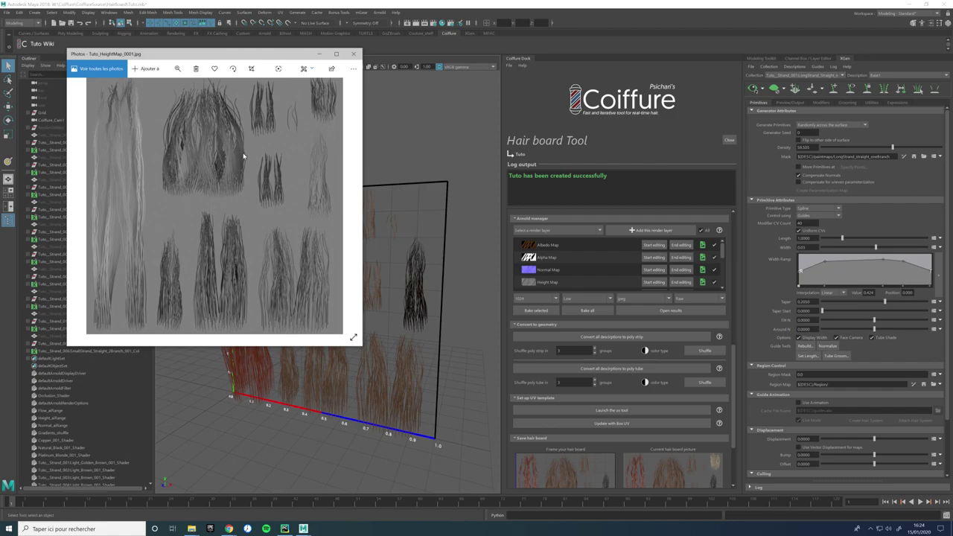
pyautogui.click(354, 55)
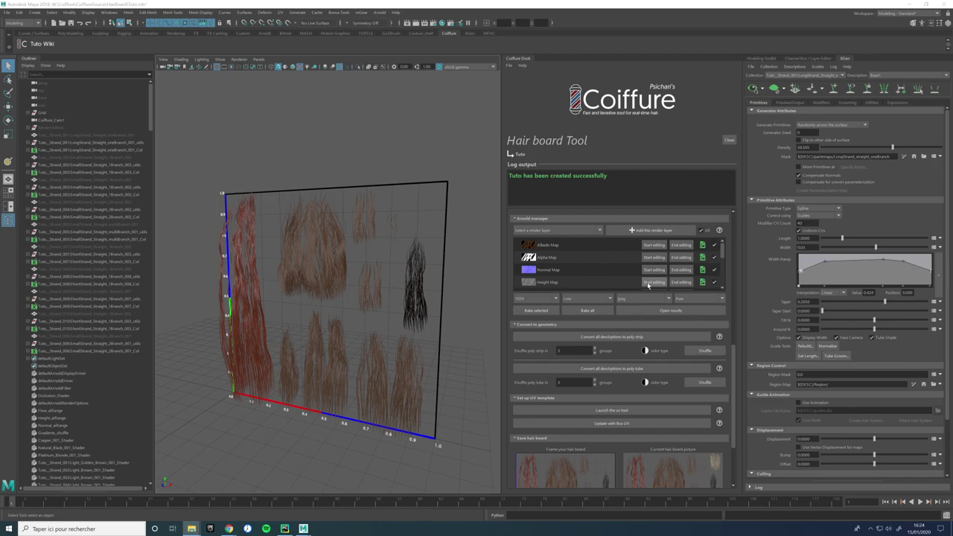
# Step: Start editing the Height Map render layer and preview it with Arnold
pyautogui.click(648, 285)
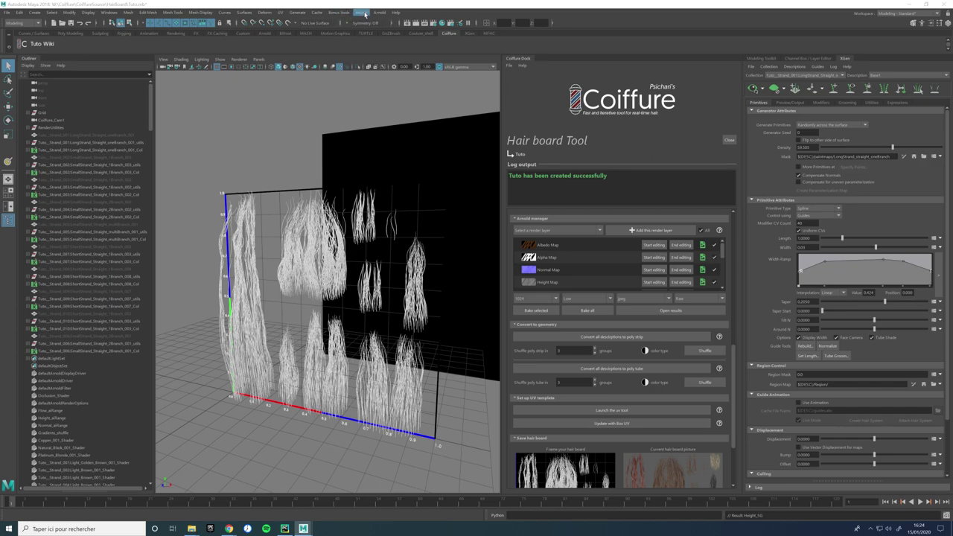
pyautogui.click(379, 12)
pyautogui.click(402, 33)
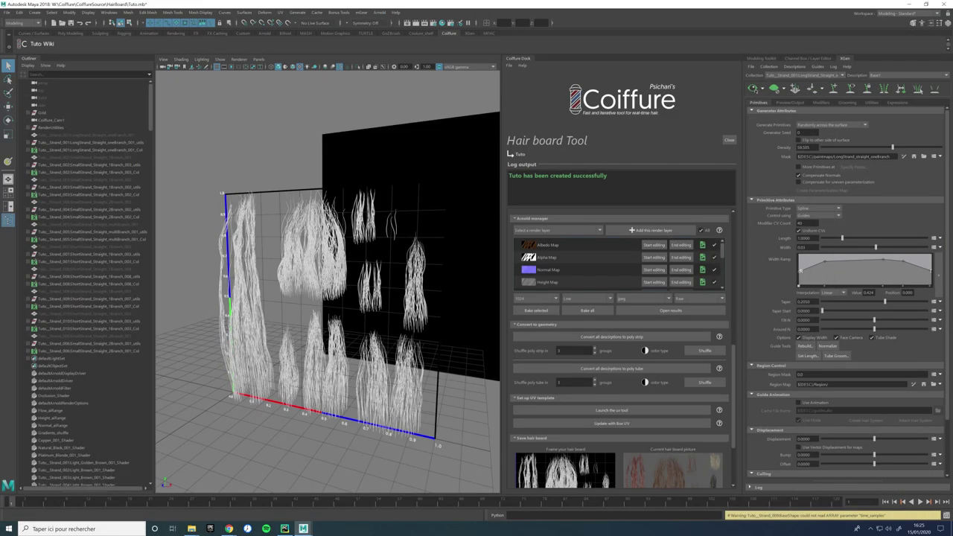
# Step: Open the Hypershade and examine the shader networks of the Albedo, Alpha, Normal and Flow maps
pyautogui.click(449, 24)
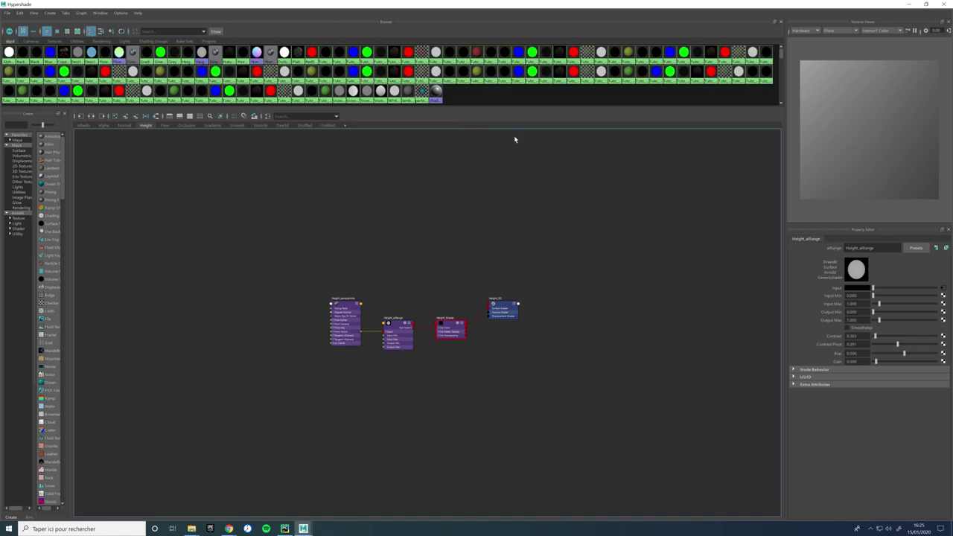
pyautogui.click(125, 126)
pyautogui.click(88, 127)
pyautogui.click(102, 126)
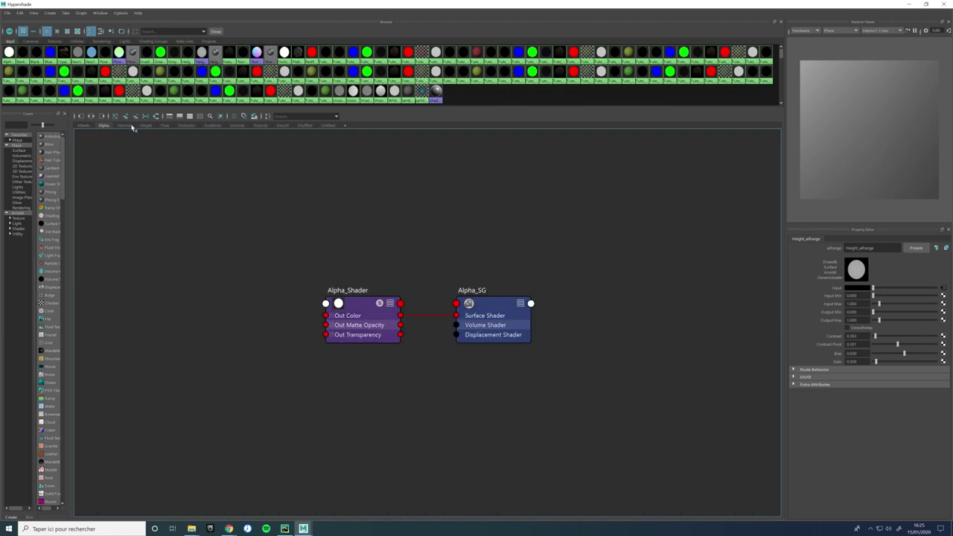
pyautogui.click(128, 127)
pyautogui.click(165, 126)
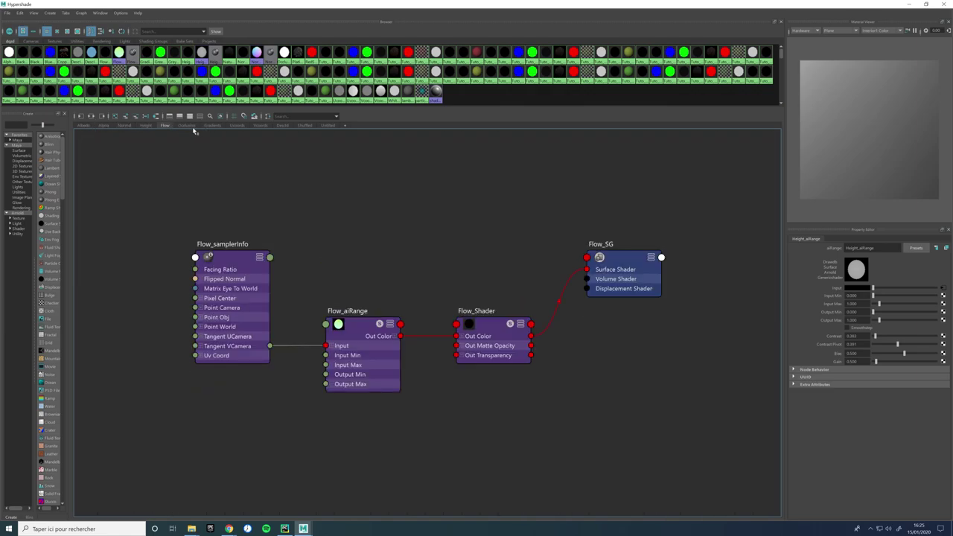
# Step: Raise the Contrast Pivot of the Height_aiRange node to about 0.8 and close the Hypershade
pyautogui.click(148, 126)
pyautogui.scroll(5, 405, 328)
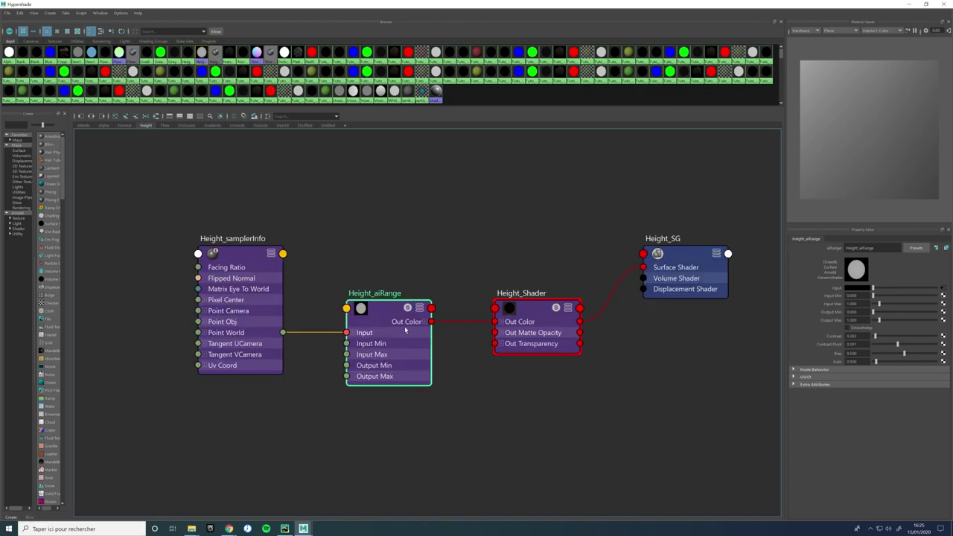
pyautogui.moveTo(897, 345); pyautogui.dragTo(925, 345)
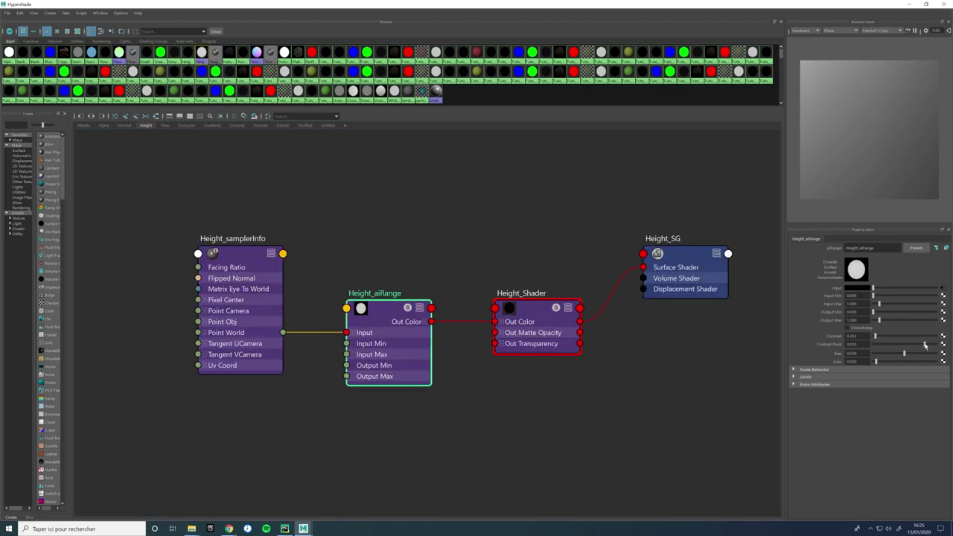
pyautogui.click(941, 4)
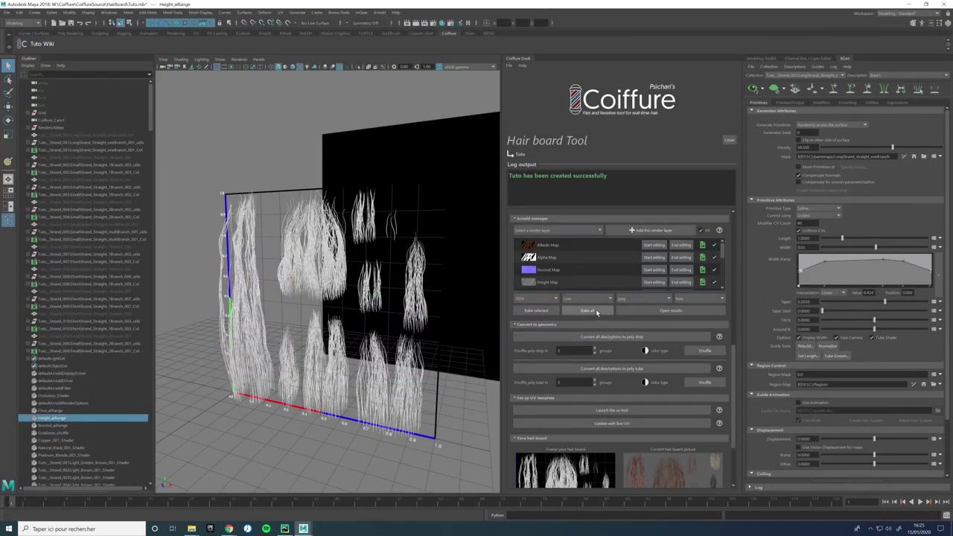
# Step: End editing of the Height Map layer, leave it as the only layer marked for baking, and bake it
pyautogui.click(703, 231)
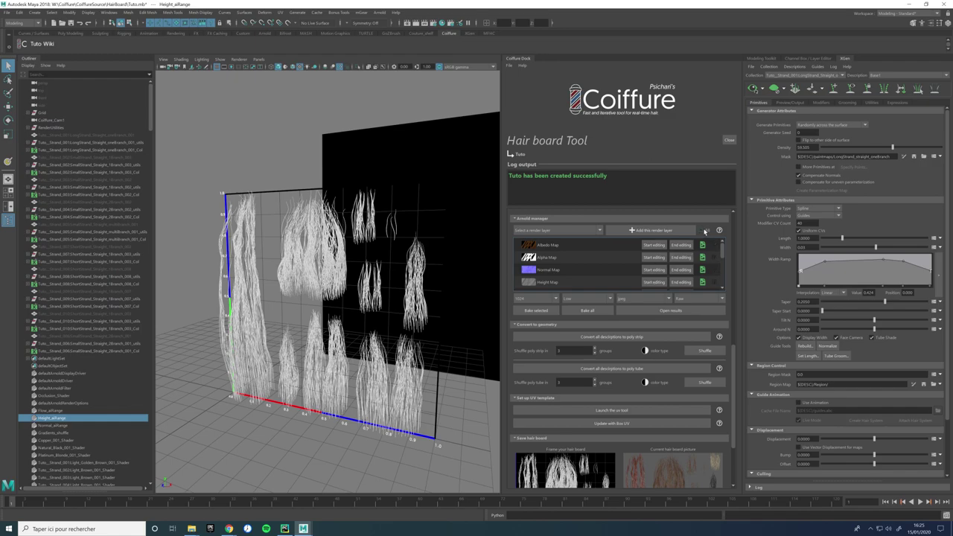
pyautogui.click(714, 284)
pyautogui.click(681, 282)
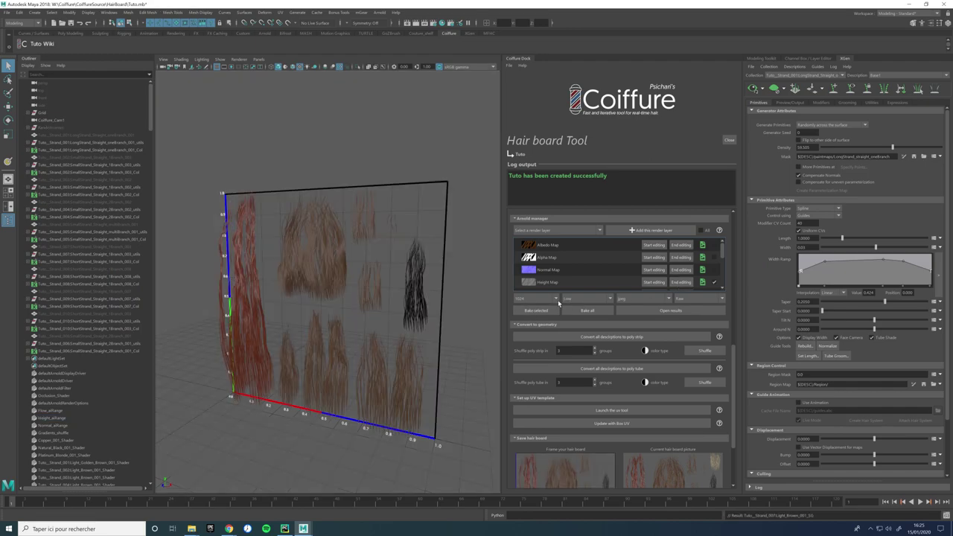
pyautogui.scroll(-1, 721, 259)
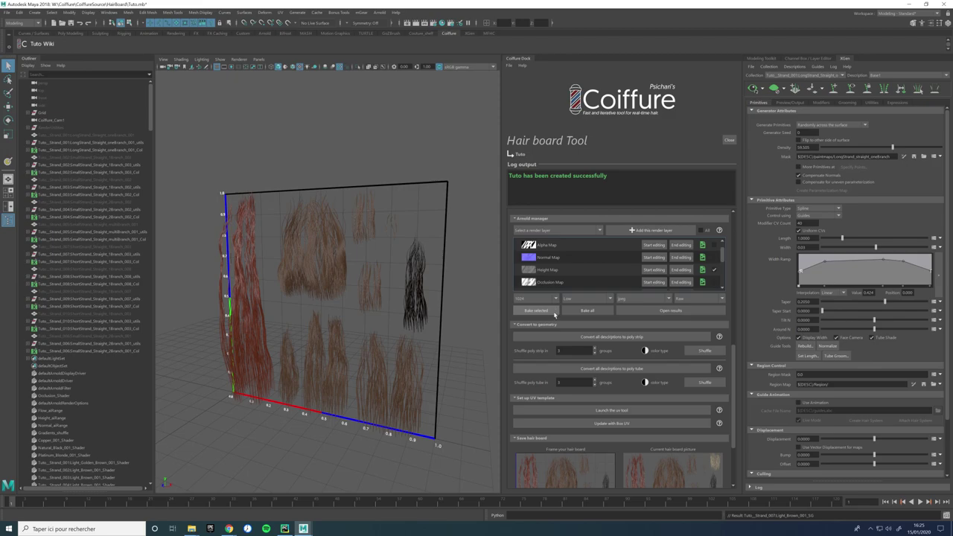
pyautogui.click(549, 312)
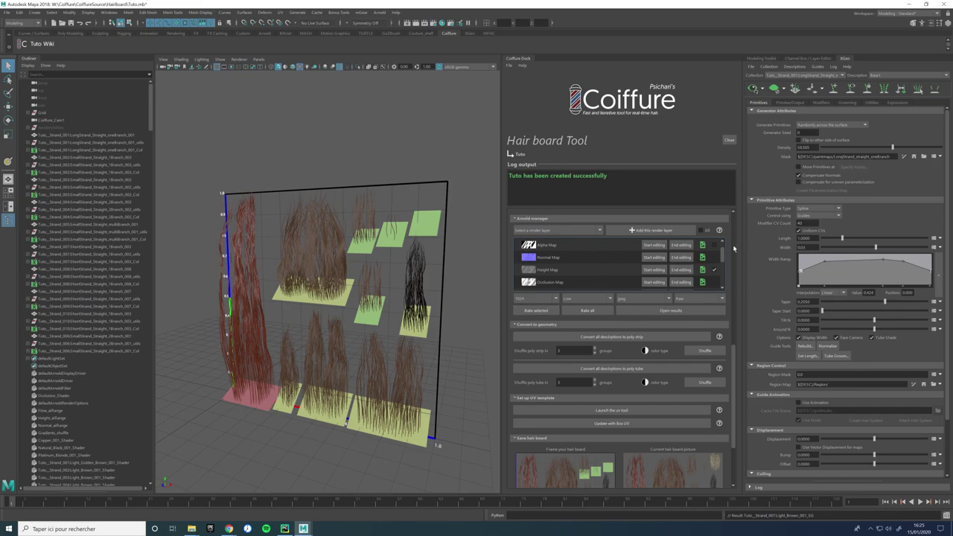
# Step: Compare the new height map Tuto_HeightMap_1.jpg side by side with Tuto_HeightMap_0001.jpg, and close both images
pyautogui.click(702, 270)
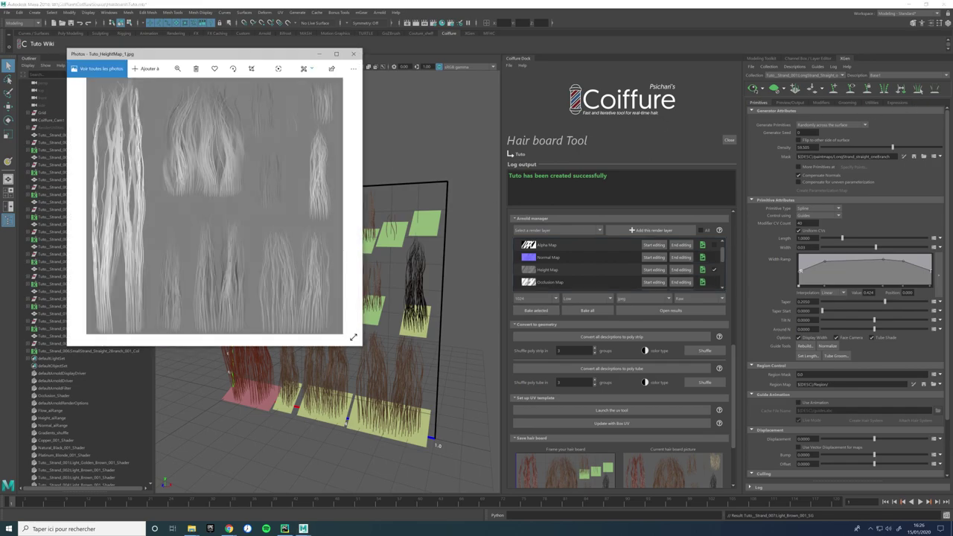
pyautogui.press('Left')
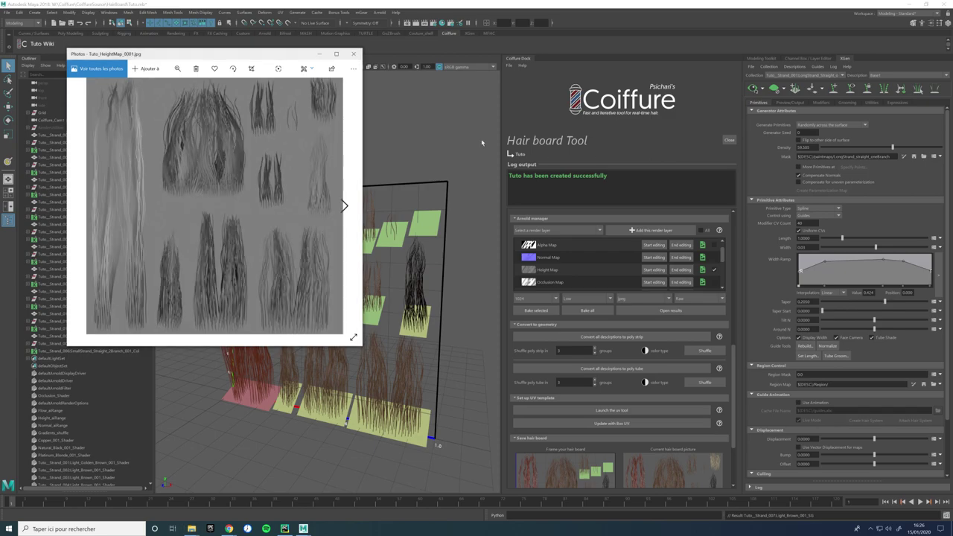
pyautogui.moveTo(189, 59); pyautogui.dragTo(483, 56)
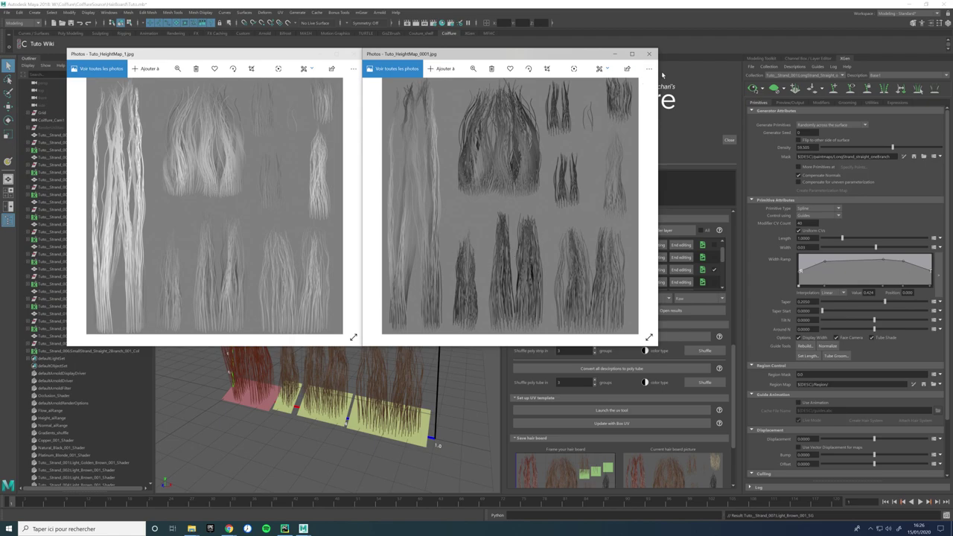
pyautogui.click(648, 54)
pyautogui.click(353, 54)
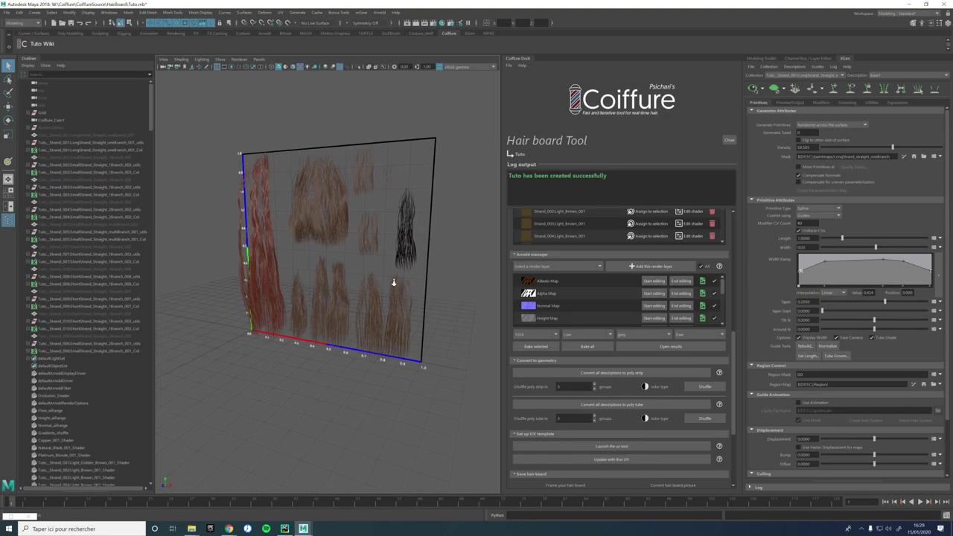
# Step: Frame the hair board and read the help on converting descriptions to poly strips and poly tubes
pyautogui.keyDown('alt'); pyautogui.moveTo(394, 282); pyautogui.dragTo(387, 321, button='right'); pyautogui.keyUp('alt')
pyautogui.keyDown('alt'); pyautogui.moveTo(387, 321); pyautogui.dragTo(387, 339); pyautogui.keyUp('alt')
pyautogui.keyDown('alt'); pyautogui.moveTo(387, 340); pyautogui.dragTo(388, 288, button='middle'); pyautogui.keyUp('alt')
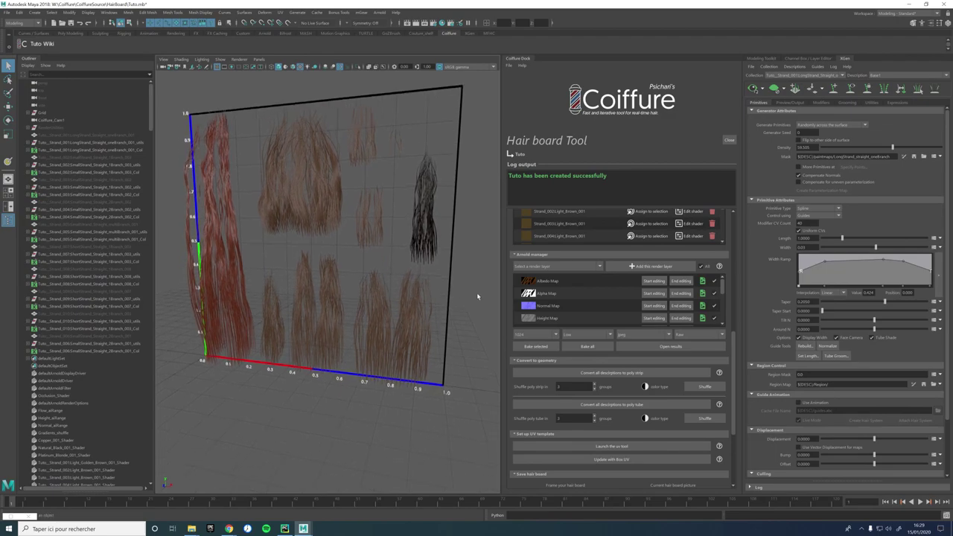
pyautogui.click(588, 371)
pyautogui.click(718, 372)
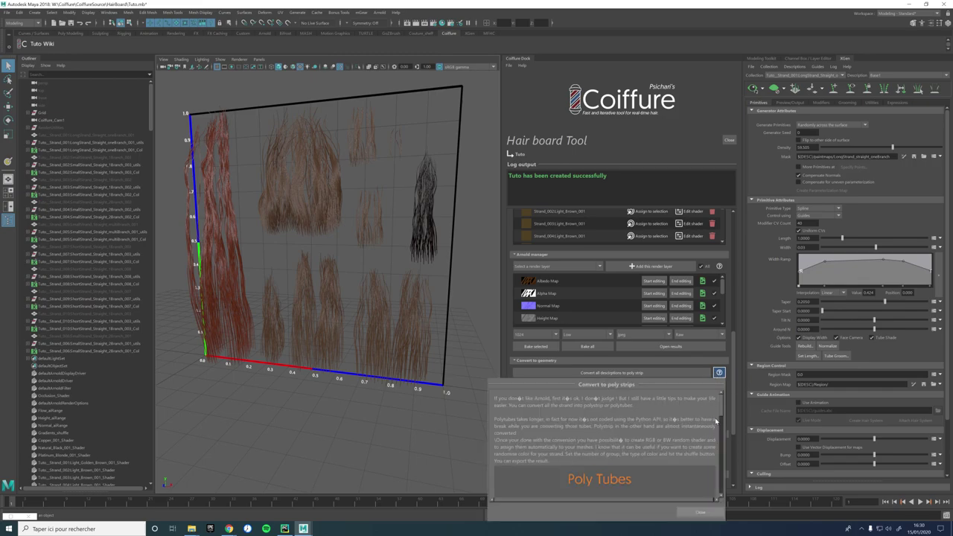
pyautogui.moveTo(721, 410); pyautogui.dragTo(720, 437)
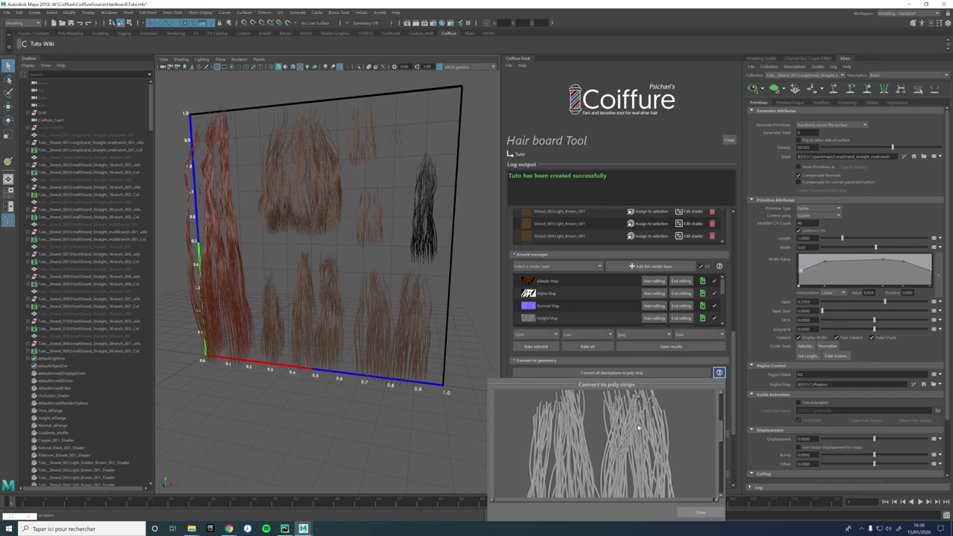
pyautogui.click(704, 378)
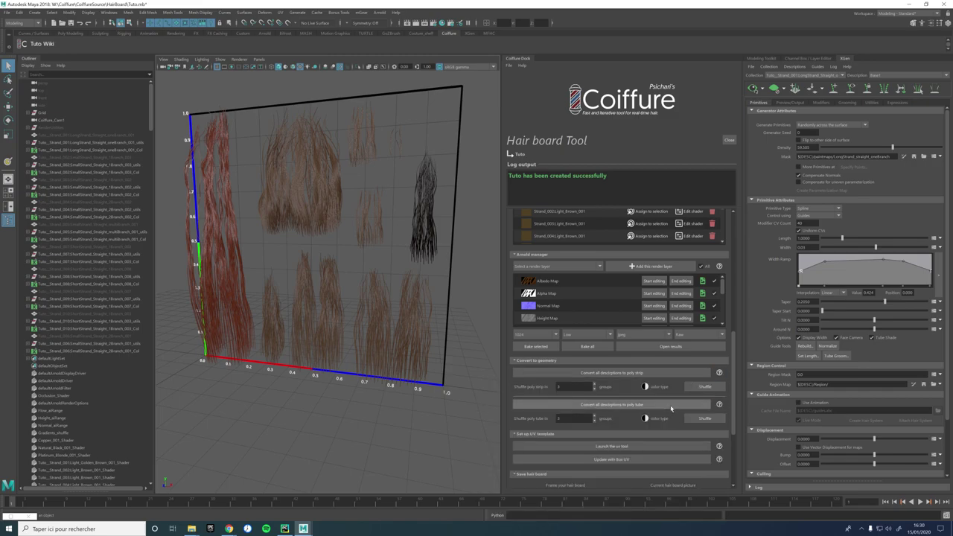
pyautogui.click(719, 373)
pyautogui.scroll(-5, 630, 445)
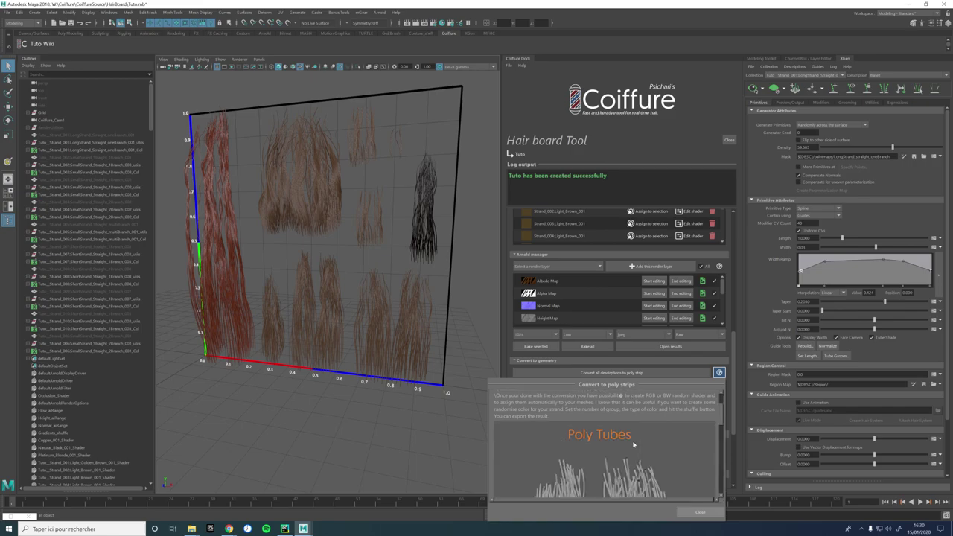
# Step: Convert all hair descriptions to poly strips and clear the selection on the resulting meshes
pyautogui.click(718, 372)
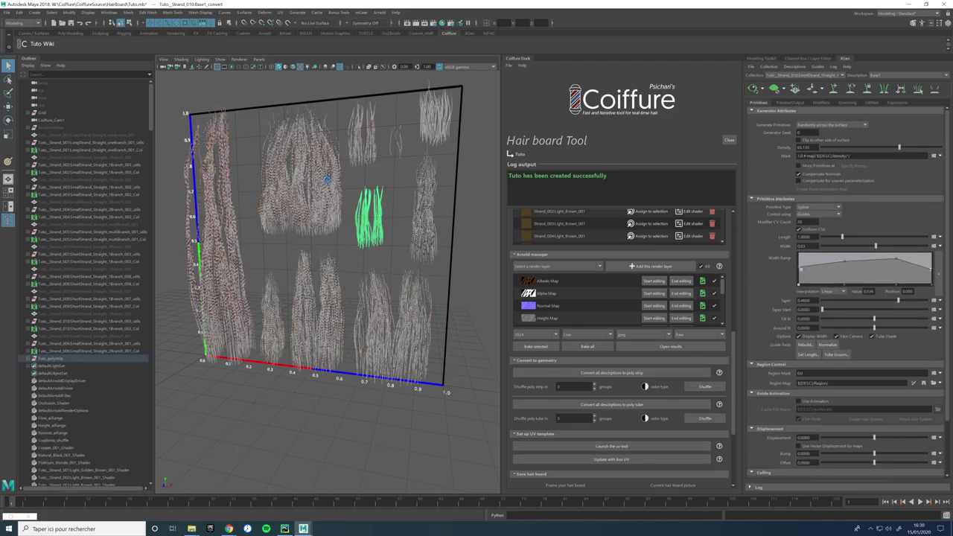
pyautogui.moveTo(354, 175); pyautogui.dragTo(356, 186, button='right')
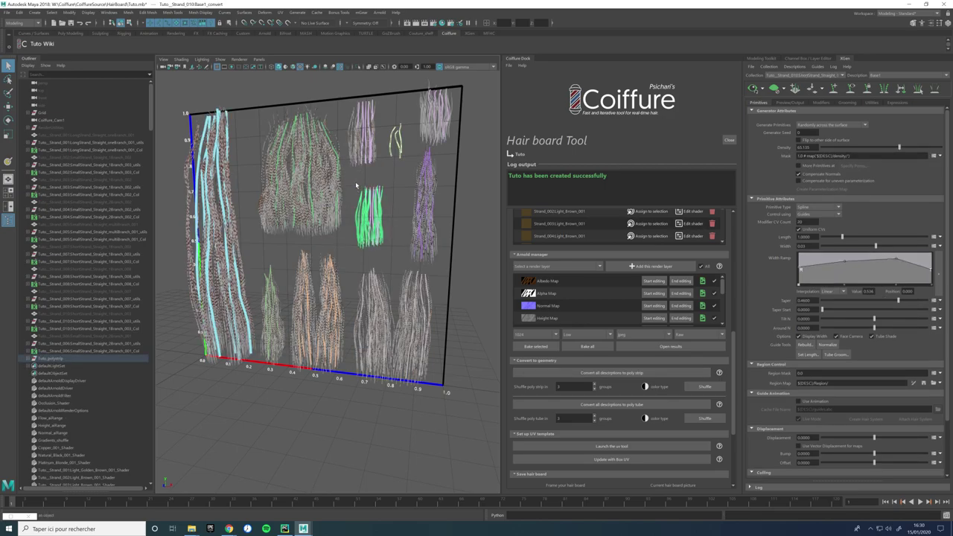
pyautogui.keyDown('alt'); pyautogui.moveTo(355, 184); pyautogui.dragTo(357, 221, button='middle'); pyautogui.keyUp('alt')
pyautogui.moveTo(356, 221); pyautogui.dragTo(353, 213, button='right')
pyautogui.click(354, 211)
# Step: Inspect the converted poly strip meshes on the hair board from several angles and at close range
pyautogui.keyDown('alt'); pyautogui.moveTo(353, 212); pyautogui.dragTo(352, 271, button='middle'); pyautogui.keyUp('alt')
pyautogui.keyDown('alt'); pyautogui.moveTo(353, 271); pyautogui.dragTo(328, 308, button='right'); pyautogui.keyUp('alt')
pyautogui.keyDown('alt'); pyautogui.moveTo(328, 307); pyautogui.dragTo(272, 285); pyautogui.keyUp('alt')
pyautogui.keyDown('alt'); pyautogui.moveTo(273, 285); pyautogui.dragTo(260, 309, button='right'); pyautogui.keyUp('alt')
pyautogui.moveTo(446, 334); pyautogui.dragTo(365, 249)
pyautogui.keyDown('alt'); pyautogui.moveTo(365, 249); pyautogui.dragTo(317, 282, button='right'); pyautogui.keyUp('alt')
pyautogui.keyDown('alt'); pyautogui.moveTo(317, 283); pyautogui.dragTo(313, 290); pyautogui.keyUp('alt')
pyautogui.click(330, 185)
pyautogui.keyDown('alt'); pyautogui.moveTo(331, 185); pyautogui.dragTo(361, 149); pyautogui.keyUp('alt')
pyautogui.scroll(4, 366, 278)
pyautogui.press('f')
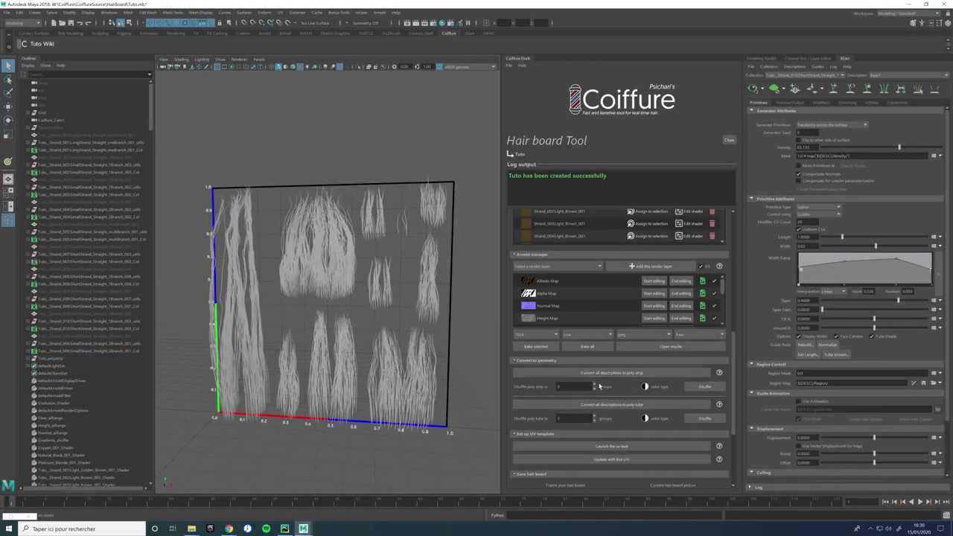
# Step: Shuffle the poly strips into 10 groups with the RGB color type and put the Hypershade away
pyautogui.click(593, 387)
pyautogui.keyDown('alt'); pyautogui.moveTo(396, 274); pyautogui.dragTo(320, 283); pyautogui.keyUp('alt')
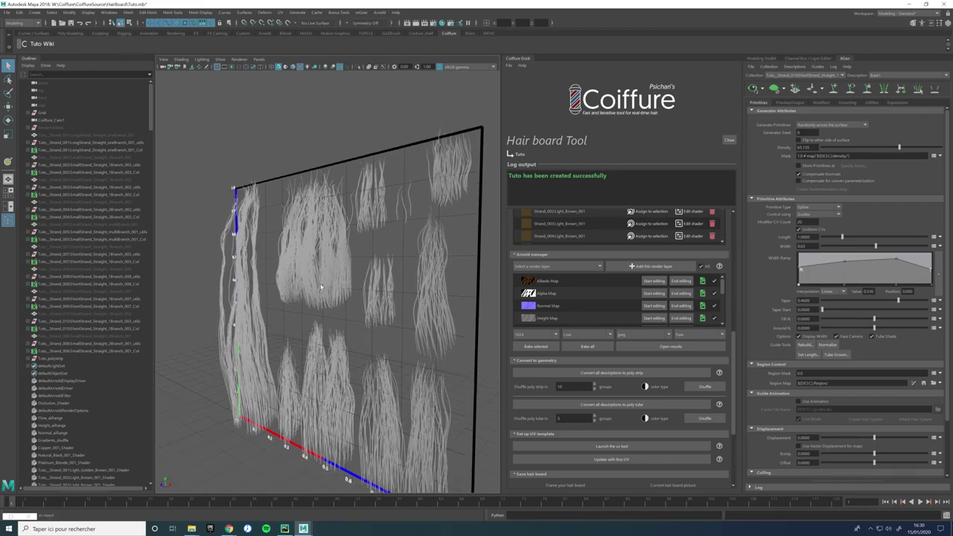
pyautogui.click(644, 386)
pyautogui.keyDown('alt'); pyautogui.moveTo(320, 242); pyautogui.dragTo(375, 235); pyautogui.keyUp('alt')
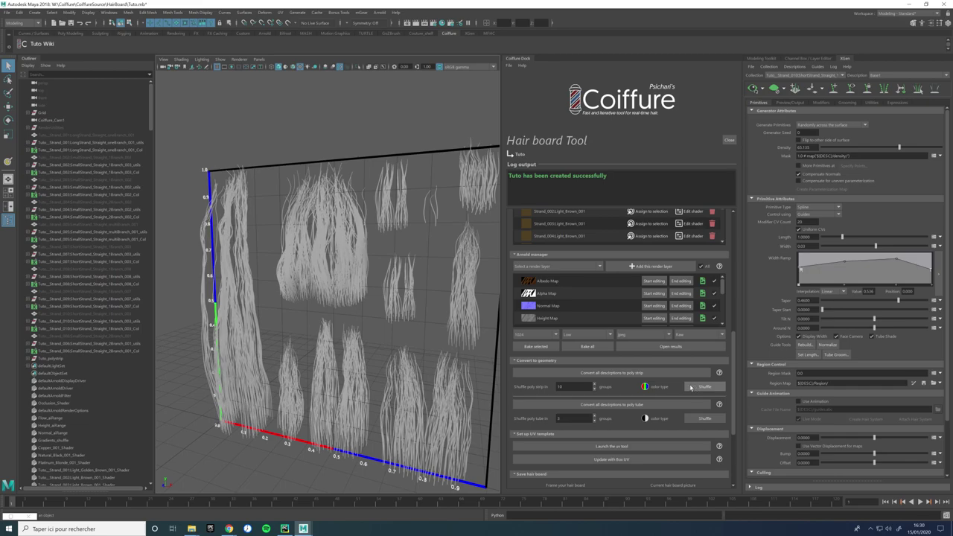
pyautogui.click(691, 386)
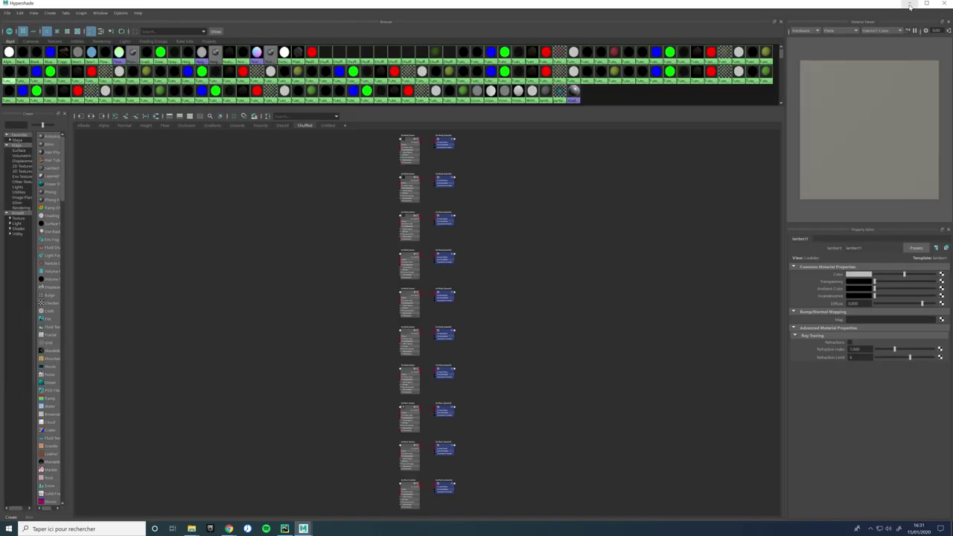
pyautogui.click(909, 6)
# Step: Delete the shuffled poly strip group from the scene to return to the original hair strands
pyautogui.keyDown('alt'); pyautogui.moveTo(407, 141); pyautogui.dragTo(330, 255); pyautogui.keyUp('alt')
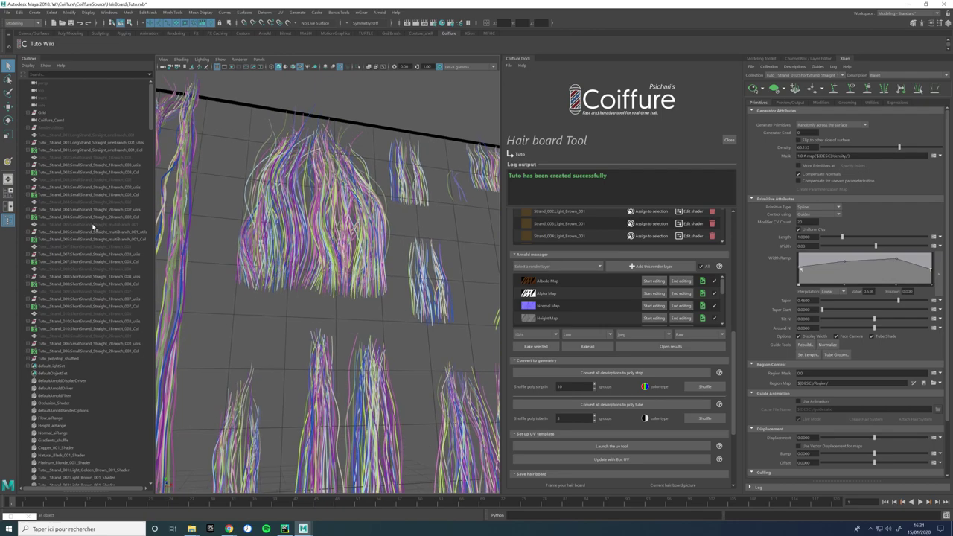
pyautogui.click(78, 358)
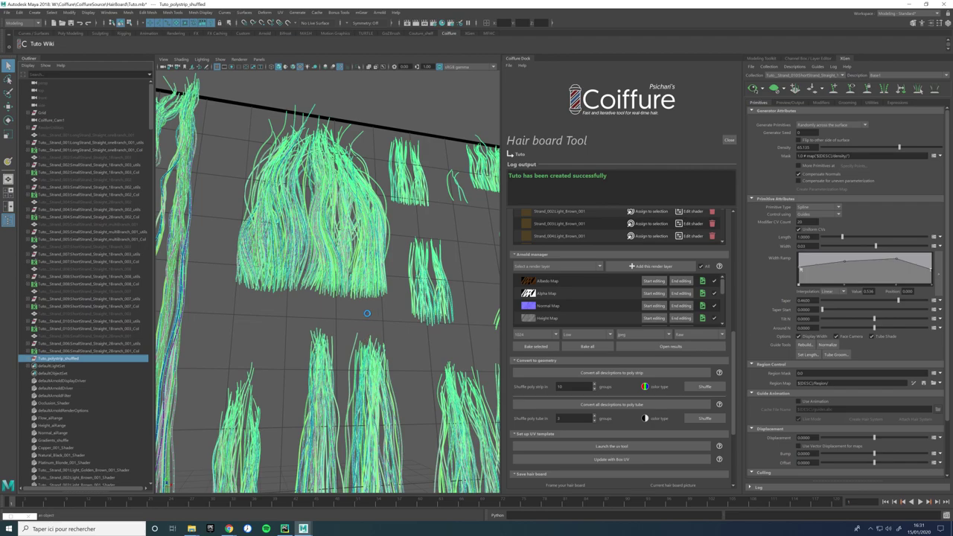
pyautogui.press('Delete')
pyautogui.keyDown('alt'); pyautogui.moveTo(368, 310); pyautogui.dragTo(323, 280); pyautogui.keyUp('alt')
pyautogui.scroll(-3, 331, 279)
pyautogui.moveTo(339, 273); pyautogui.dragTo(335, 296, button='right')
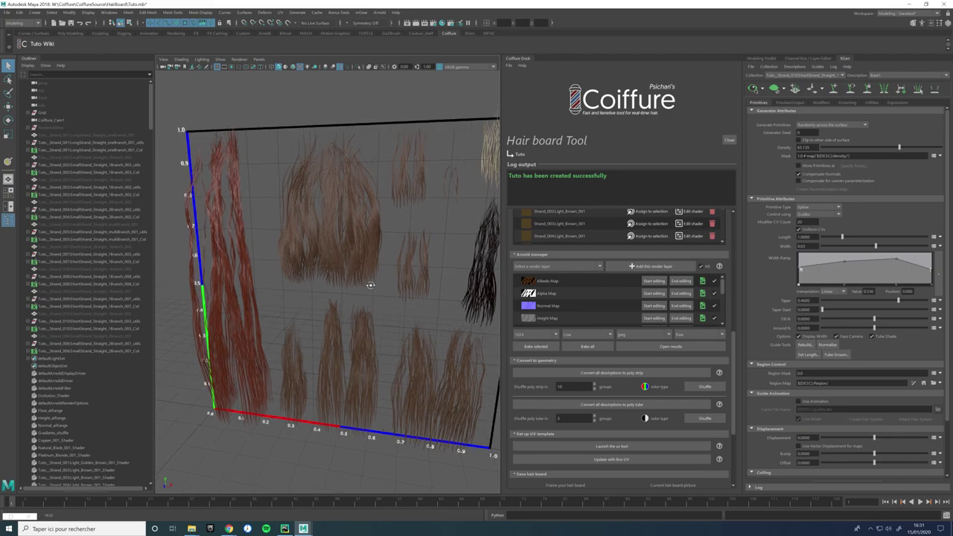
pyautogui.moveTo(370, 285)
pyautogui.keyDown('alt'); pyautogui.mouseDown()
pyautogui.moveTo(331, 276)
pyautogui.moveTo(364, 284)
pyautogui.mouseUp(); pyautogui.keyUp('alt')
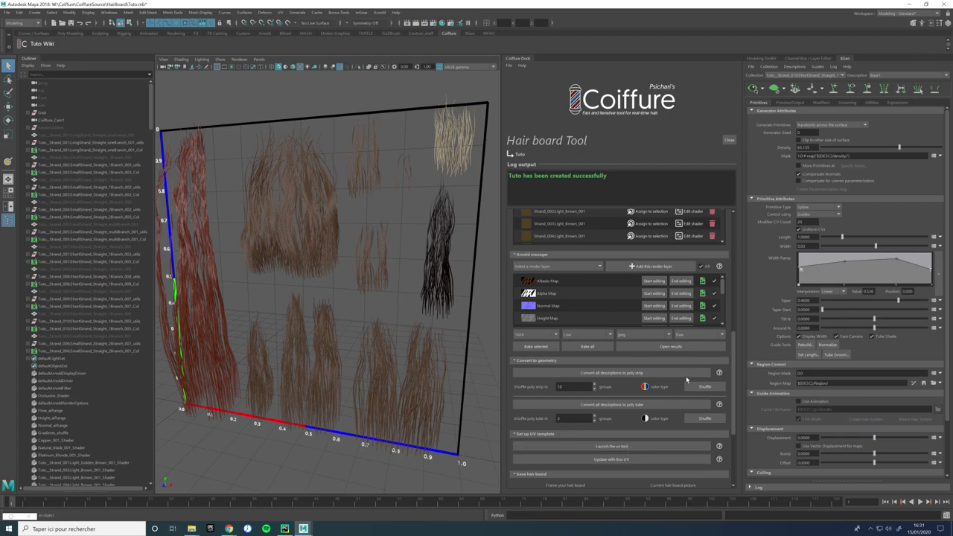
# Step: Display the strand scalps and move the black strand's scalp sideways toward the middle of the hair board
pyautogui.keyDown('alt'); pyautogui.moveTo(465, 323); pyautogui.dragTo(409, 264, button='right'); pyautogui.keyUp('alt')
pyautogui.moveTo(409, 263)
pyautogui.keyDown('alt'); pyautogui.mouseDown()
pyautogui.moveTo(415, 257)
pyautogui.moveTo(393, 260)
pyautogui.mouseUp(); pyautogui.keyUp('alt')
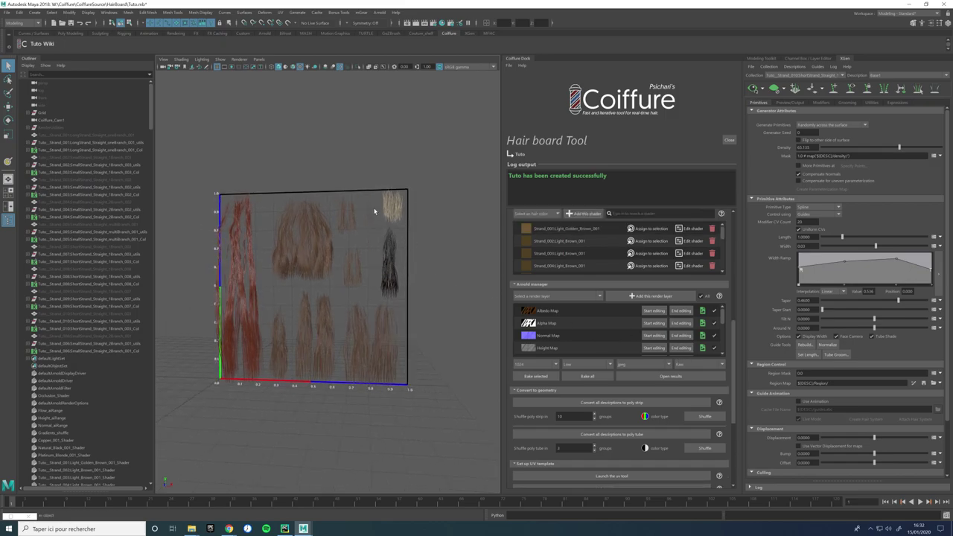
pyautogui.scroll(5, 646, 298)
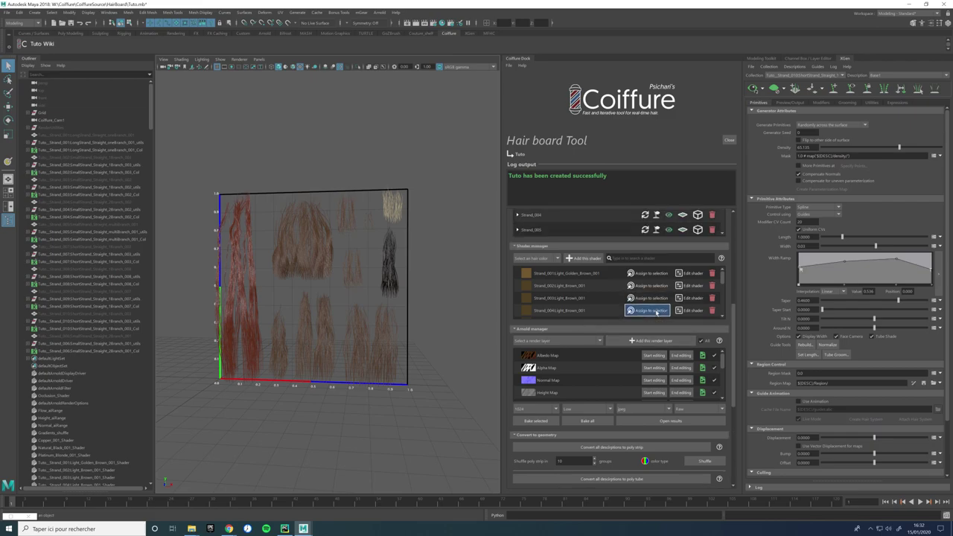
pyautogui.moveTo(393, 249)
pyautogui.mouseDown(button='right')
pyautogui.moveTo(392, 285)
pyautogui.moveTo(389, 240)
pyautogui.moveTo(370, 241)
pyautogui.moveTo(379, 248)
pyautogui.mouseUp(button='right')
pyautogui.press('w')
pyautogui.click(396, 290)
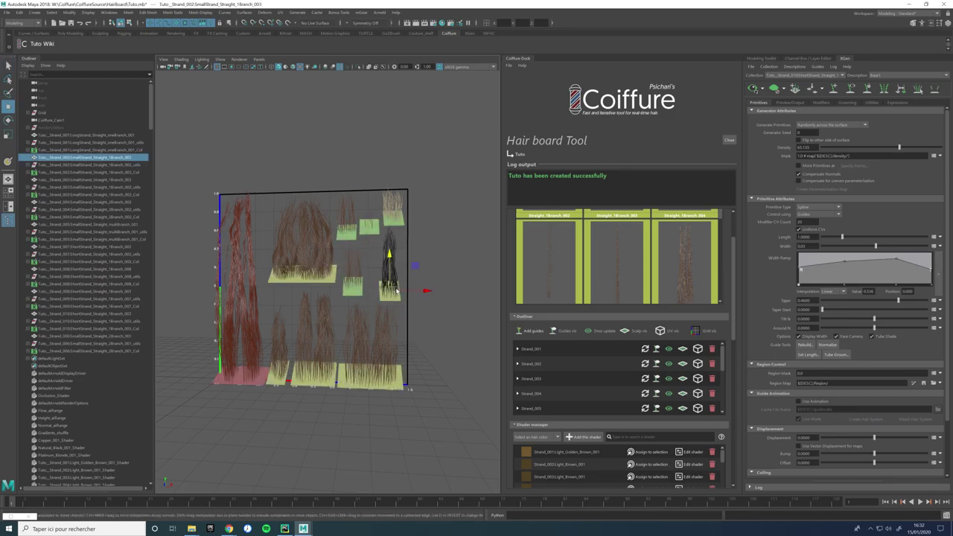
pyautogui.moveTo(424, 291); pyautogui.dragTo(410, 292)
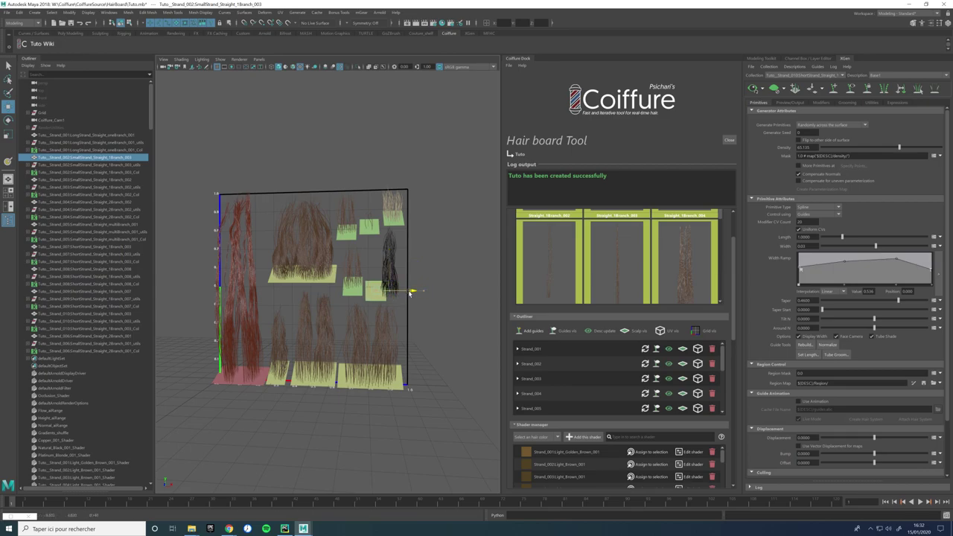
# Step: Move the blonde strand's scalp down beside the black strand and update all hair descriptions
pyautogui.click(396, 222)
pyautogui.moveTo(394, 183); pyautogui.dragTo(398, 238)
pyautogui.click(602, 330)
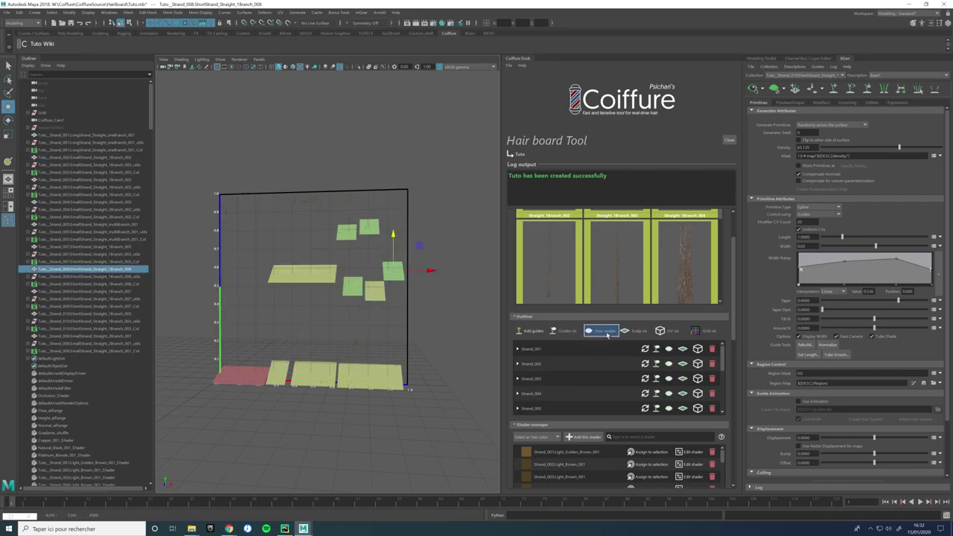
pyautogui.click(416, 221)
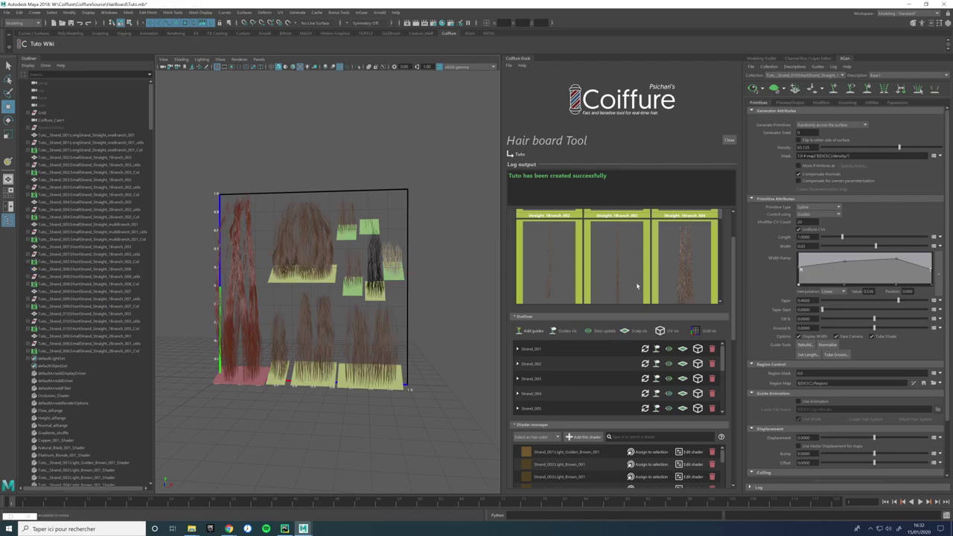
# Step: Launch the Coiffure UV tool and dock its UV template window alongside the Channel Box and XGen panels
pyautogui.scroll(-5, 536, 332)
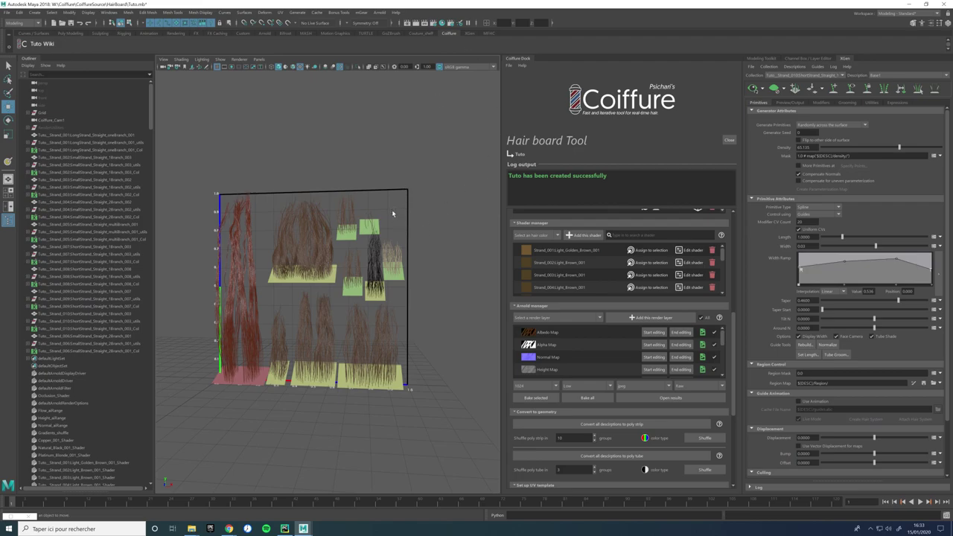
pyautogui.scroll(-3, 730, 327)
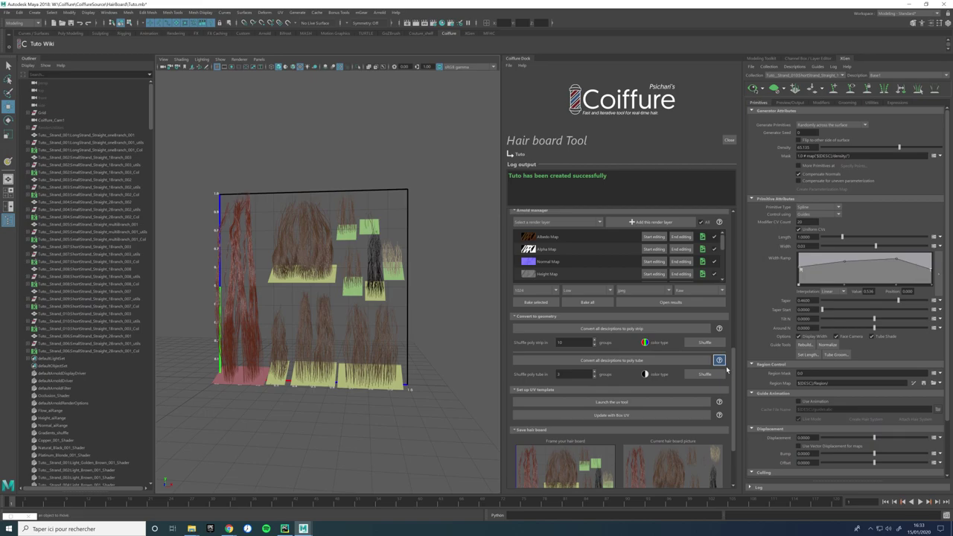
pyautogui.scroll(-3, 735, 369)
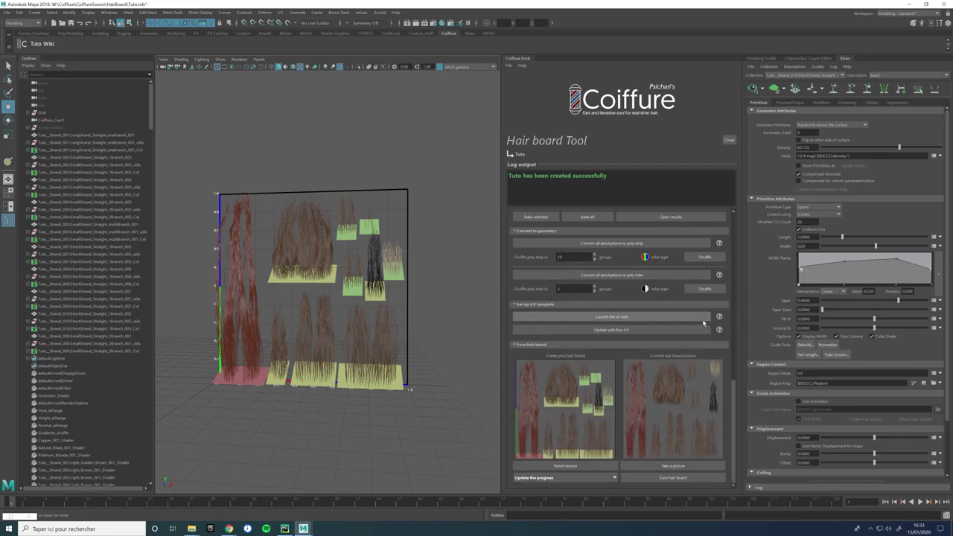
pyautogui.click(695, 321)
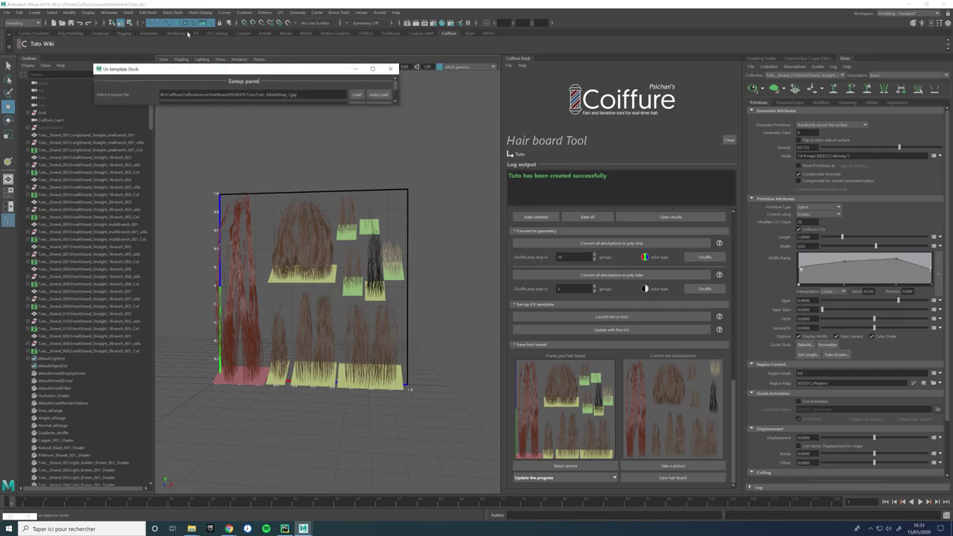
pyautogui.moveTo(244, 68); pyautogui.dragTo(878, 61)
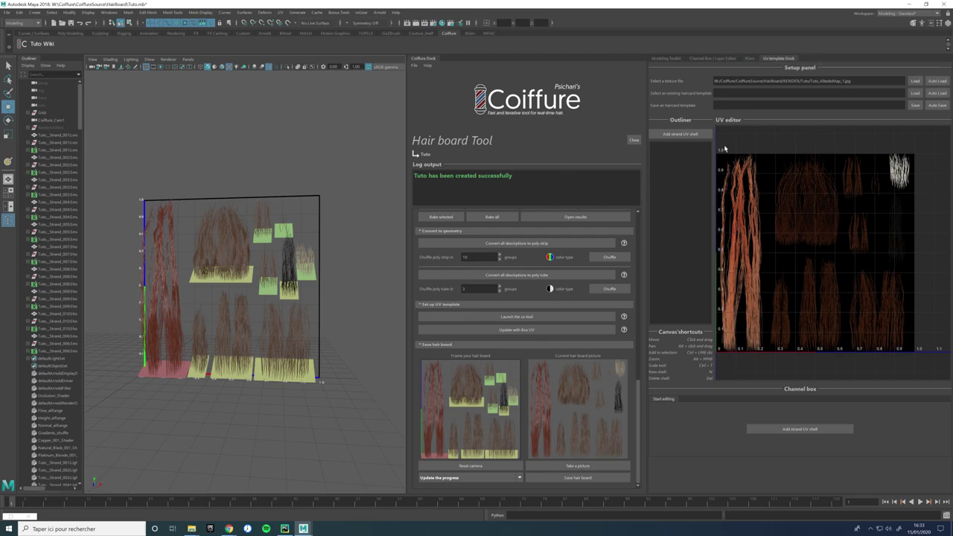
pyautogui.click(280, 12)
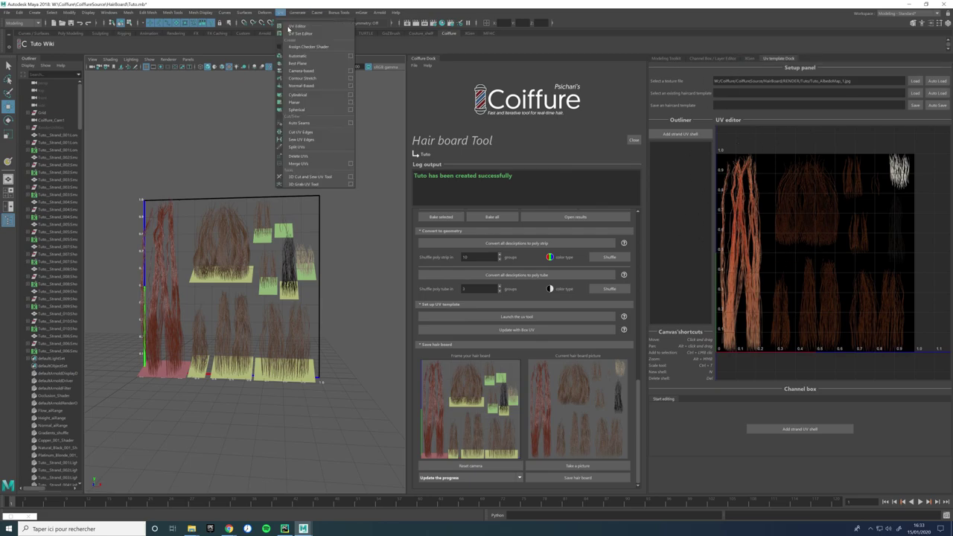
pyautogui.click(298, 26)
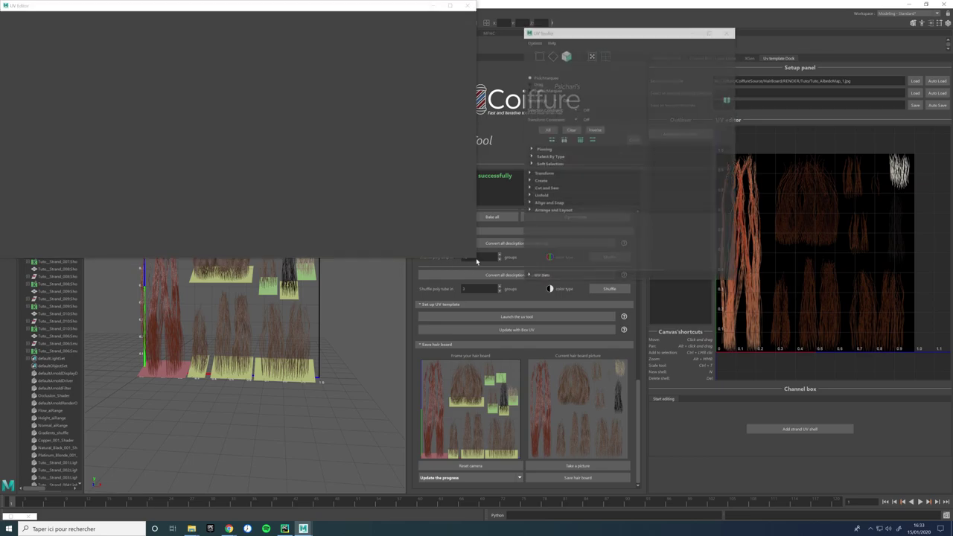
pyautogui.moveTo(681, 35); pyautogui.dragTo(669, 39)
pyautogui.click(468, 6)
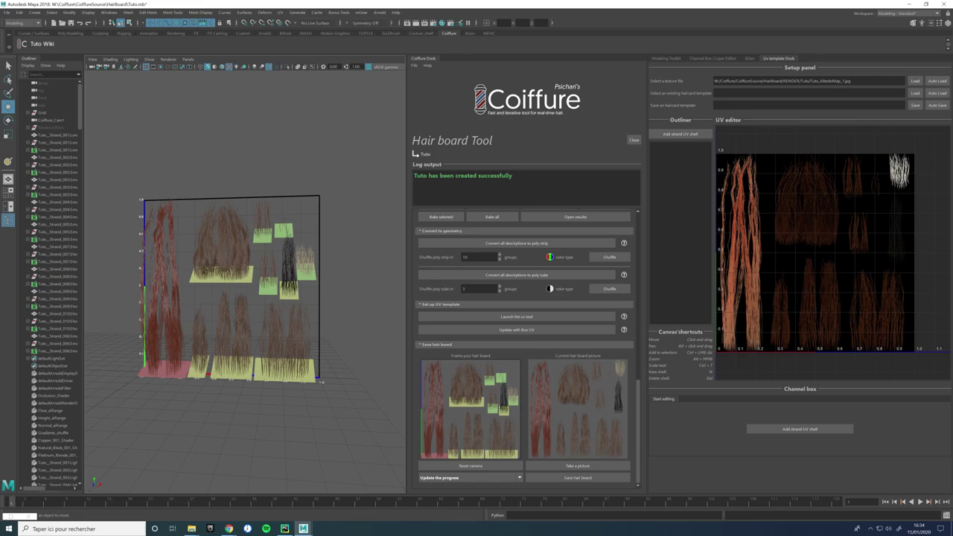
pyautogui.moveTo(852, 80); pyautogui.dragTo(713, 80)
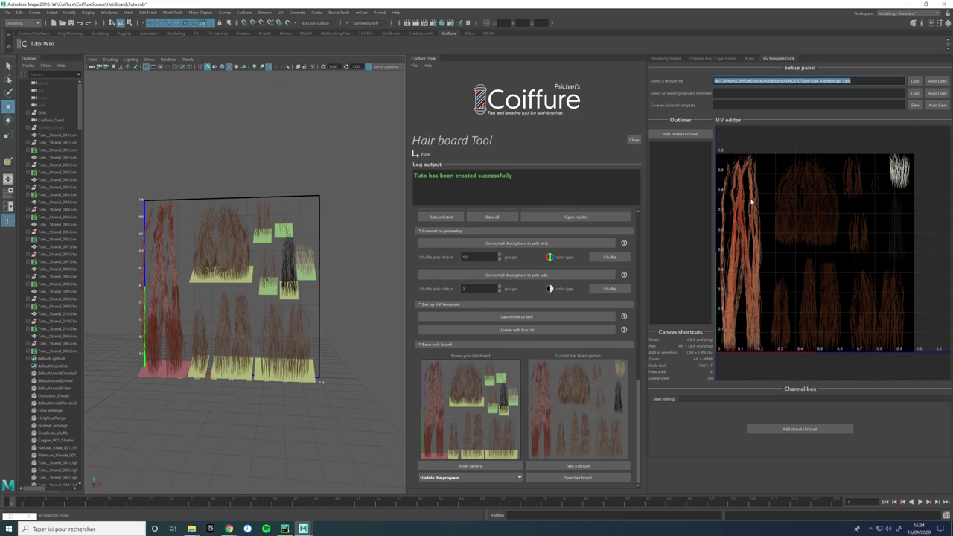
pyautogui.click(766, 168)
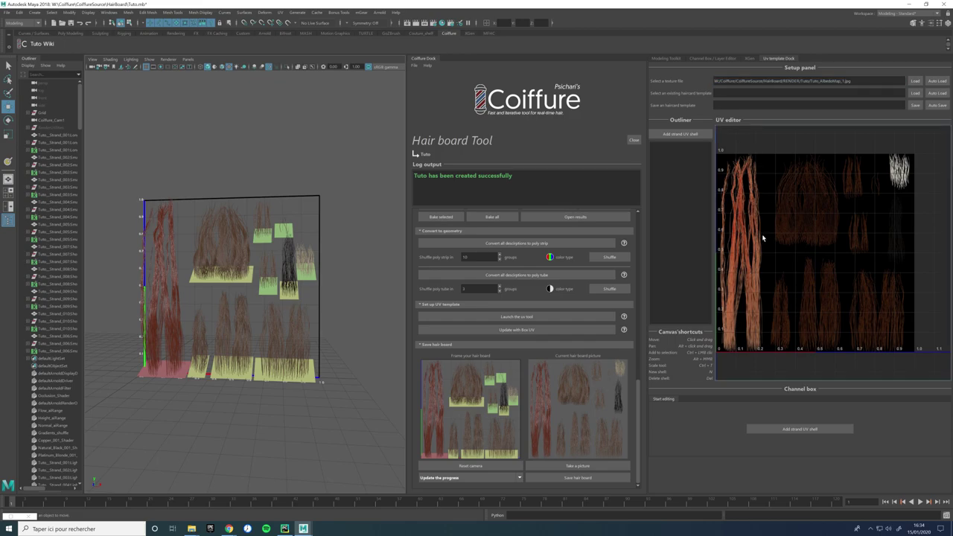
pyautogui.click(689, 137)
pyautogui.click(724, 137)
pyautogui.click(785, 431)
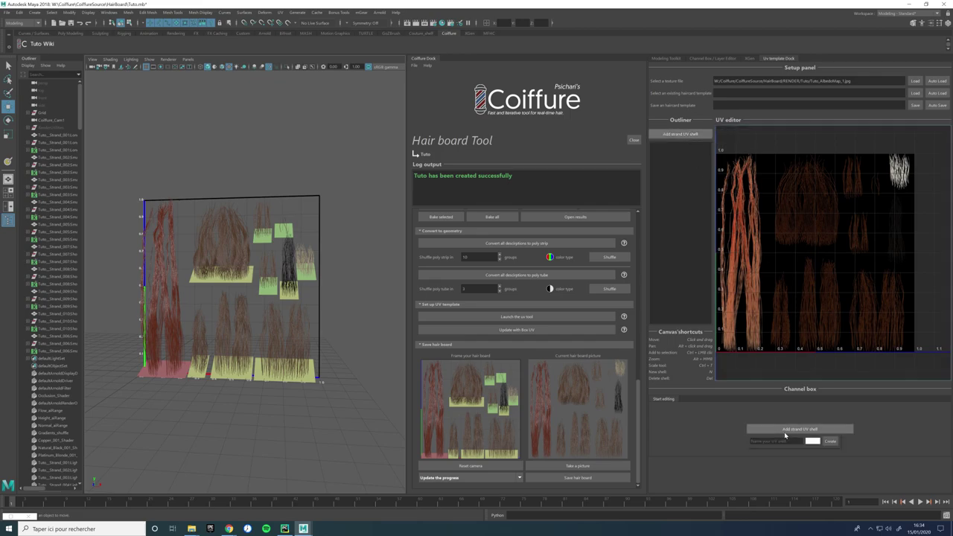
# Step: Create a light orange strand UV shell named Hair1 and place it over the top of the long red strand
pyautogui.press('n')
pyautogui.click(779, 227)
pyautogui.write('Hair1')
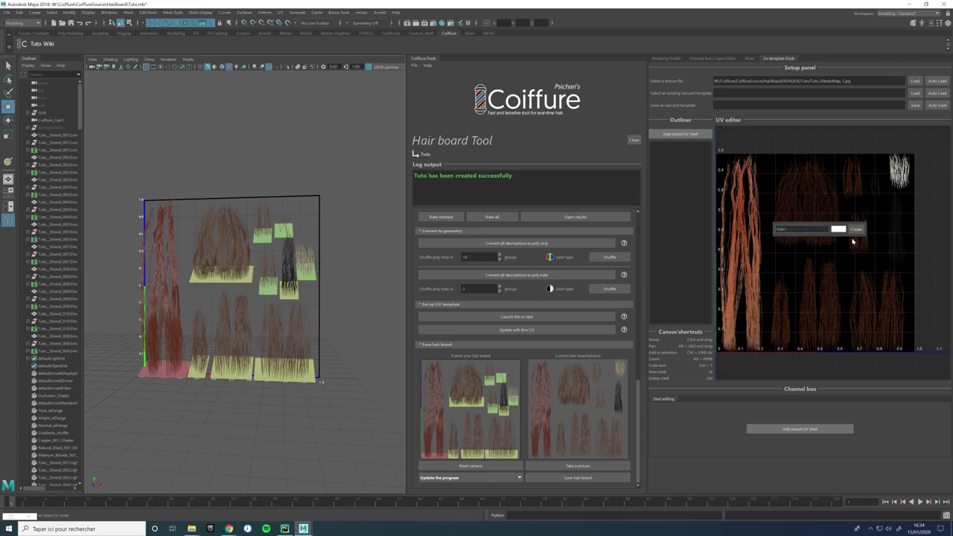
pyautogui.click(837, 229)
pyautogui.click(896, 237)
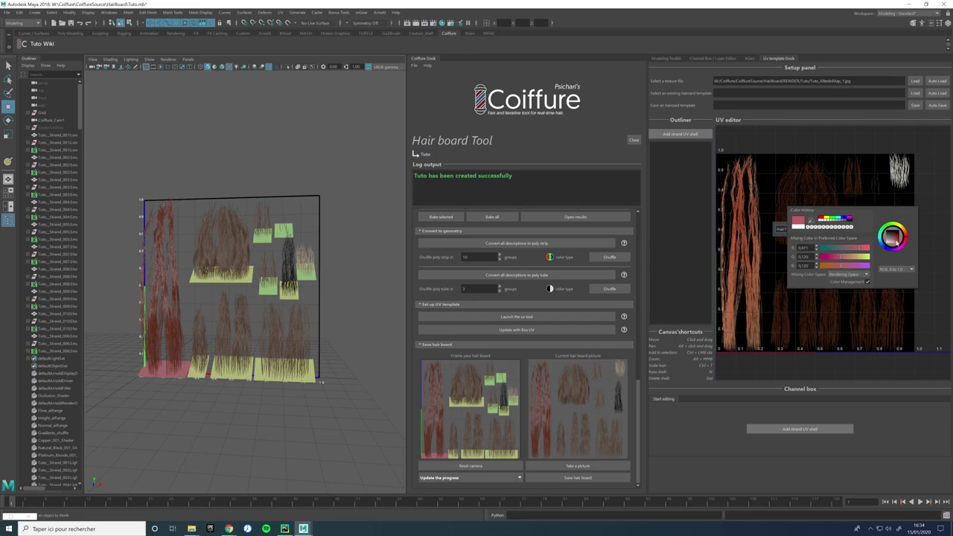
pyautogui.click(904, 233)
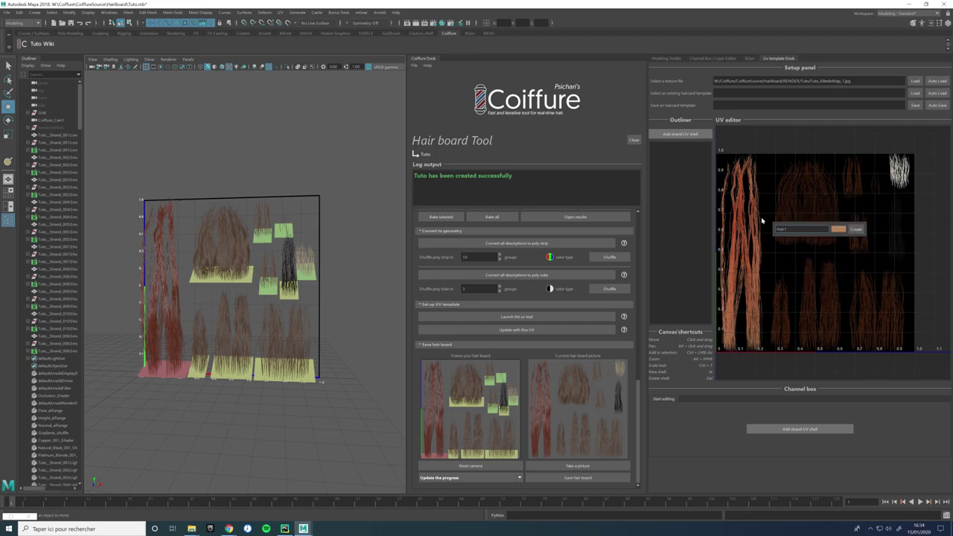
pyautogui.click(853, 231)
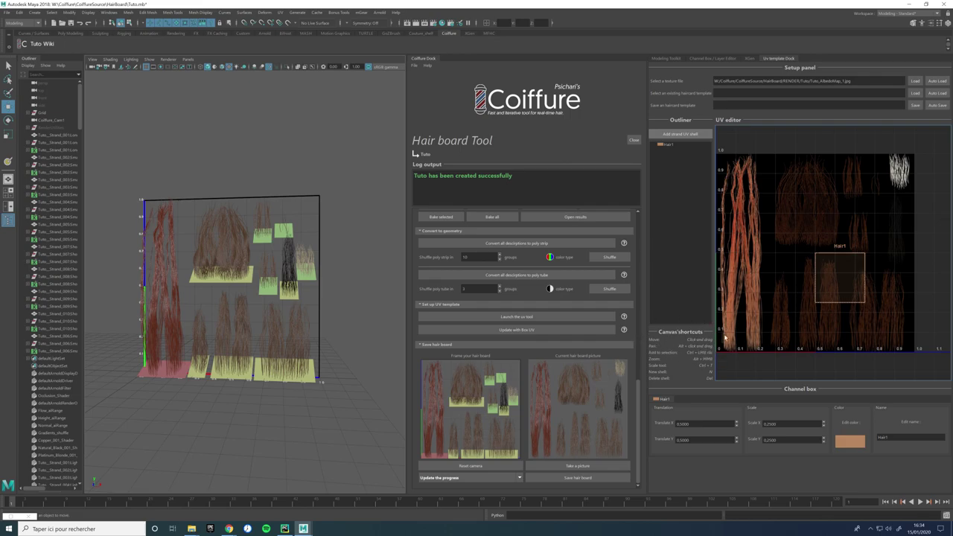
pyautogui.moveTo(830, 288); pyautogui.dragTo(762, 279)
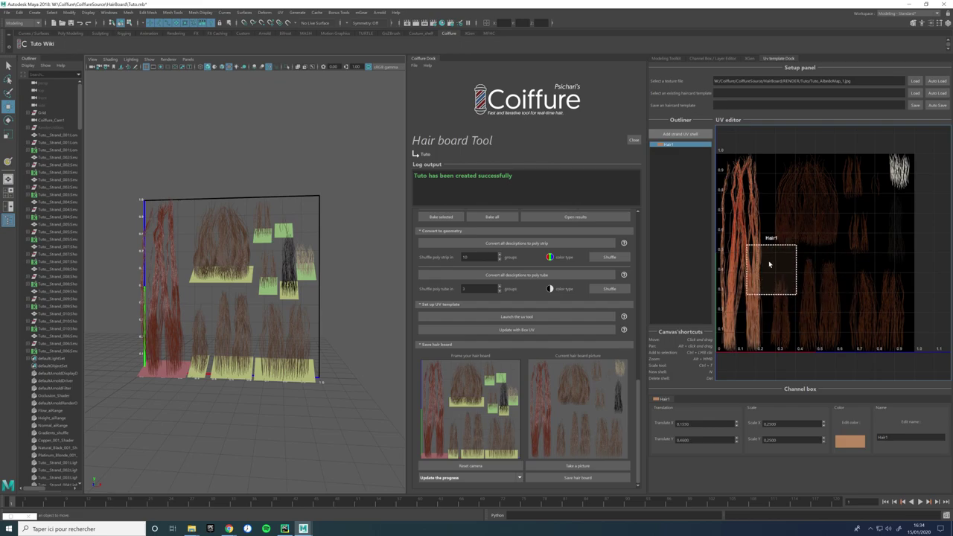
pyautogui.moveTo(771, 265); pyautogui.dragTo(740, 173)
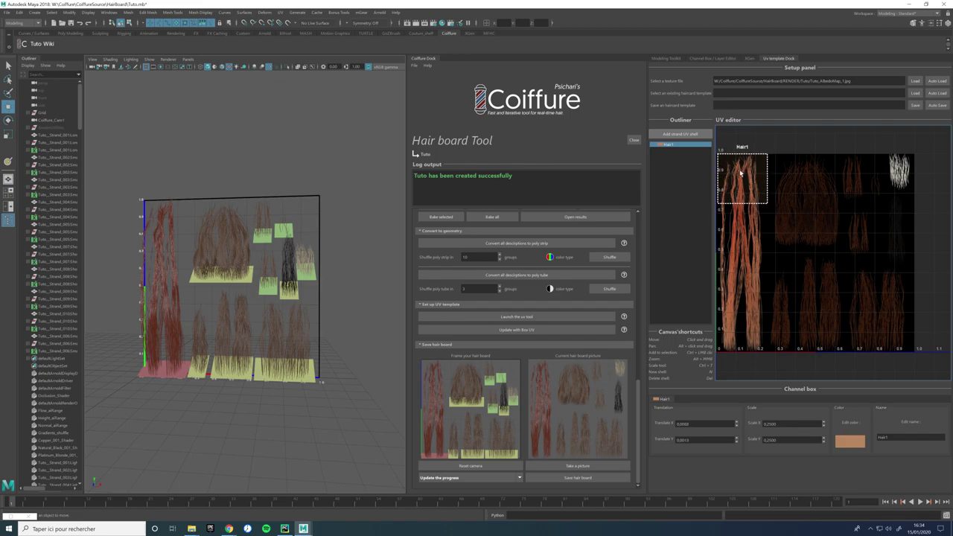
# Step: Examine the UV template canvas around the Hair1 shell at several zoom levels, beyond its edges and framed as a whole
pyautogui.press('alt')
pyautogui.scroll(3, 742, 189)
pyautogui.scroll(-3, 742, 189)
pyautogui.scroll(4, 742, 189)
pyautogui.scroll(-5, 742, 189)
pyautogui.keyDown('alt'); pyautogui.moveTo(780, 190); pyautogui.dragTo(846, 240); pyautogui.keyUp('alt')
pyautogui.click(752, 206)
pyautogui.moveTo(733, 177)
pyautogui.keyDown('alt'); pyautogui.mouseDown(button='middle')
pyautogui.moveTo(727, 168)
pyautogui.moveTo(737, 171)
pyautogui.mouseUp(button='middle'); pyautogui.keyUp('alt')
pyautogui.keyDown('alt'); pyautogui.moveTo(738, 170); pyautogui.dragTo(749, 184); pyautogui.keyUp('alt')
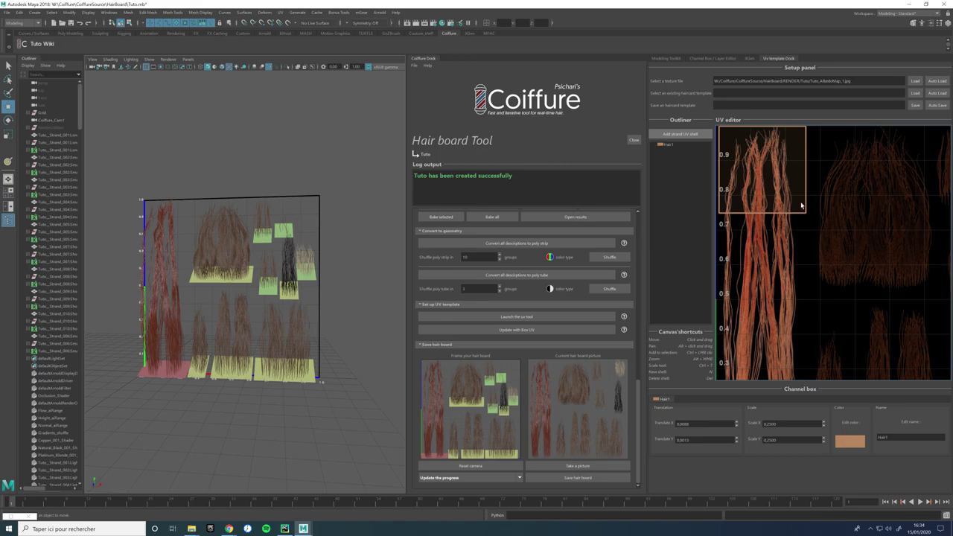
pyautogui.keyDown('alt'); pyautogui.scroll(-4, 803, 213); pyautogui.keyUp('alt')
pyautogui.moveTo(768, 225)
pyautogui.keyDown('alt'); pyautogui.mouseDown()
pyautogui.moveTo(802, 251)
pyautogui.moveTo(885, 248)
pyautogui.moveTo(781, 211)
pyautogui.mouseUp(); pyautogui.keyUp('alt')
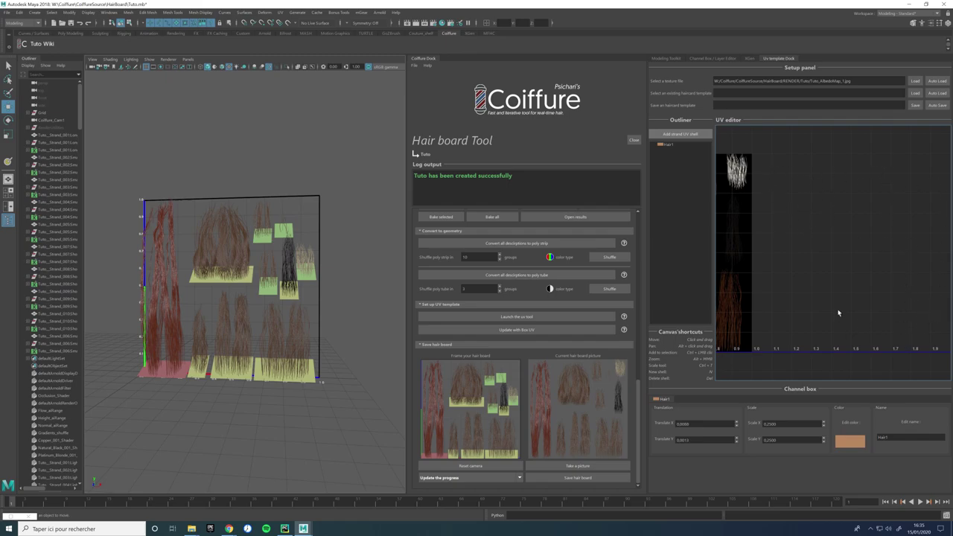
pyautogui.press('f')
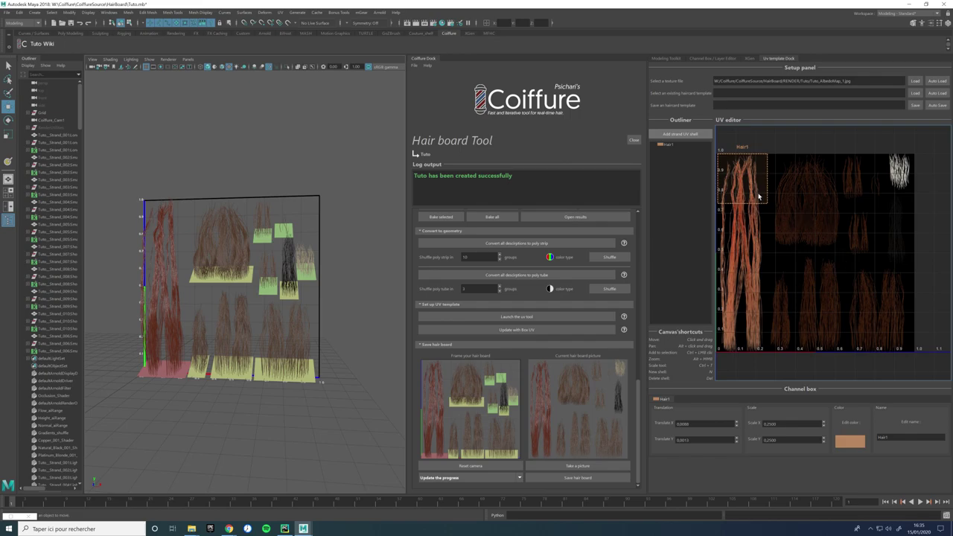
pyautogui.moveTo(914, 209)
pyautogui.keyDown('alt'); pyautogui.mouseDown()
pyautogui.moveTo(821, 211)
pyautogui.moveTo(930, 214)
pyautogui.mouseUp(); pyautogui.keyUp('alt')
pyautogui.keyDown('alt'); pyautogui.moveTo(902, 215); pyautogui.dragTo(712, 211); pyautogui.keyUp('alt')
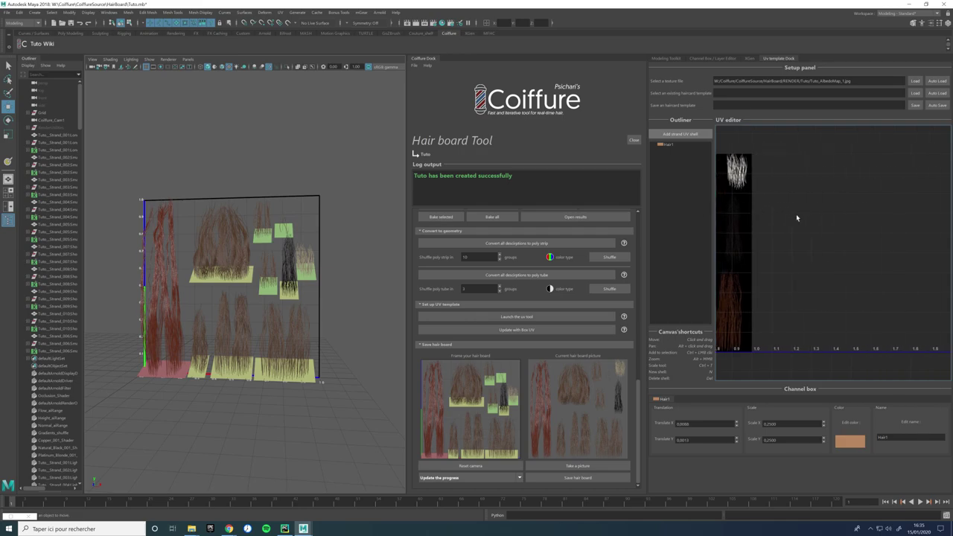
pyautogui.keyDown('alt'); pyautogui.moveTo(778, 212); pyautogui.dragTo(923, 208); pyautogui.keyUp('alt')
pyautogui.keyDown('alt'); pyautogui.moveTo(844, 213); pyautogui.dragTo(866, 212); pyautogui.keyUp('alt')
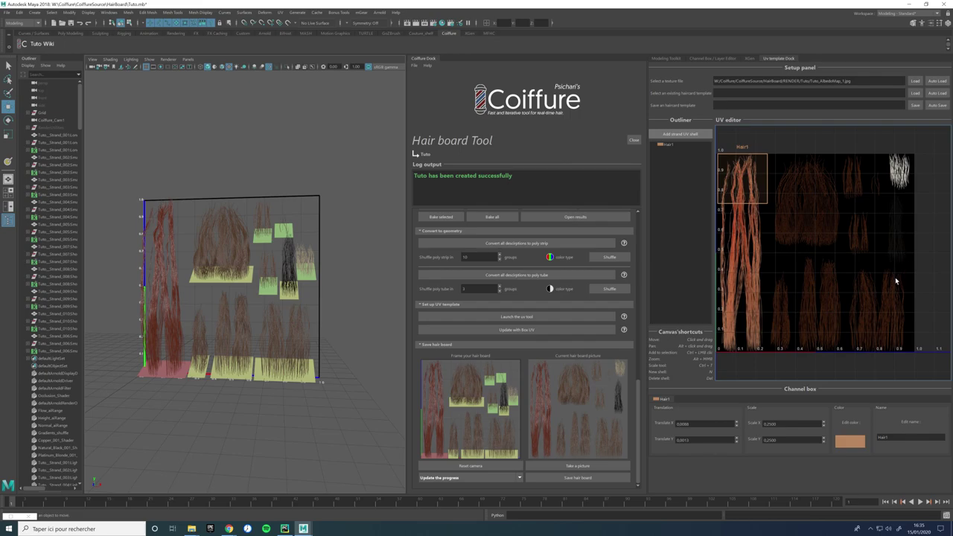
# Step: Scale the Hair1 shell downward to the bottom of the texture, about 1.0 high, so it spans the long red strand
pyautogui.click(752, 196)
pyautogui.hotkey('ctrl', 't')
pyautogui.click(703, 173)
pyautogui.moveTo(742, 203); pyautogui.dragTo(742, 351)
pyautogui.click(761, 256)
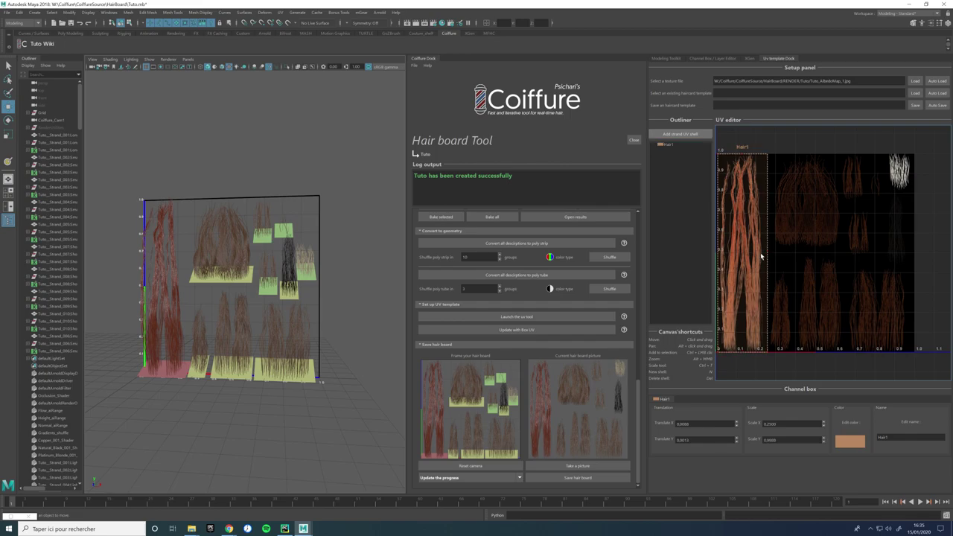
# Step: Narrow the Hair1 shell to a horizontal scale of about 0.23 to fit the long red strand's width
pyautogui.click(765, 246)
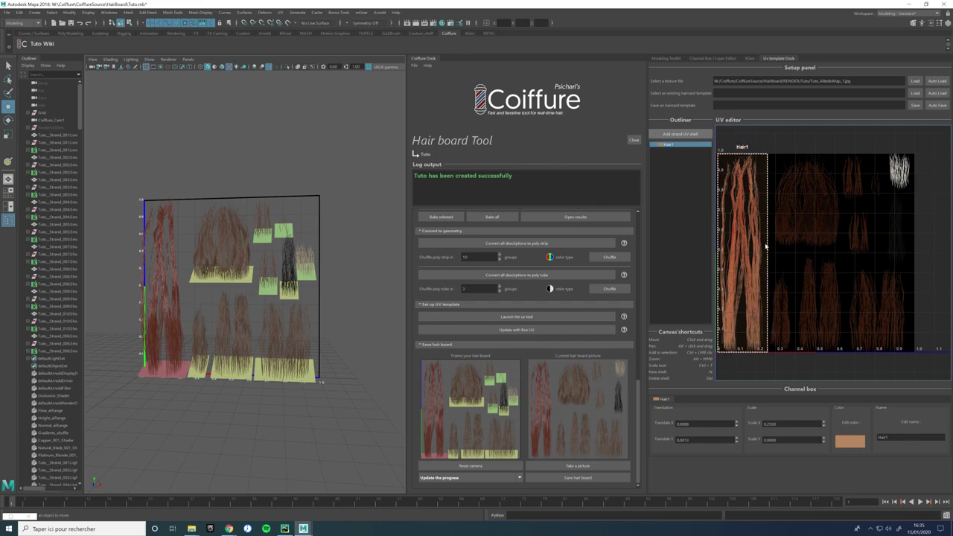
pyautogui.hotkey('ctrl', 't')
pyautogui.click(763, 255)
pyautogui.moveTo(765, 256); pyautogui.dragTo(762, 253)
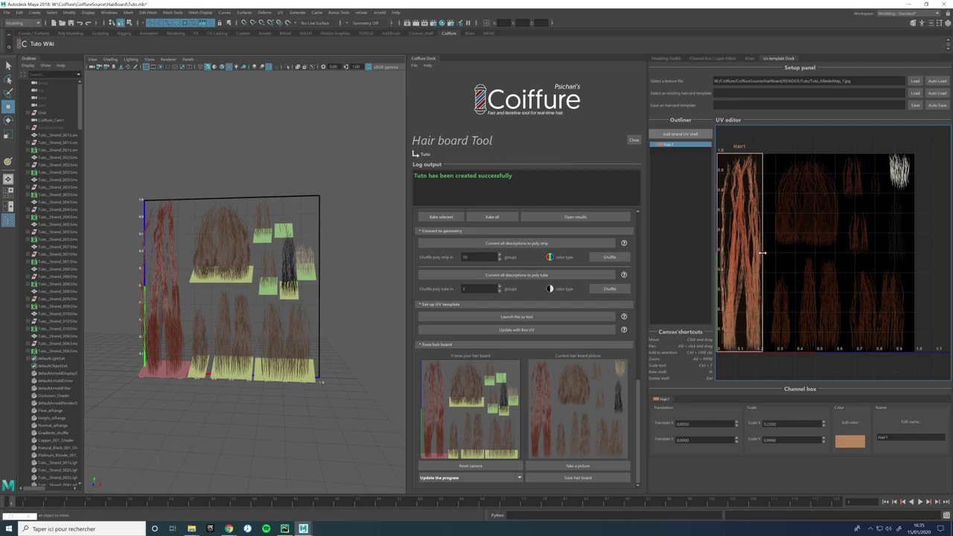
# Step: Finish scaling the Hair1 shell and try a slightly larger horizontal scale before returning it to 0.23
pyautogui.hotkey('ctrl', 't')
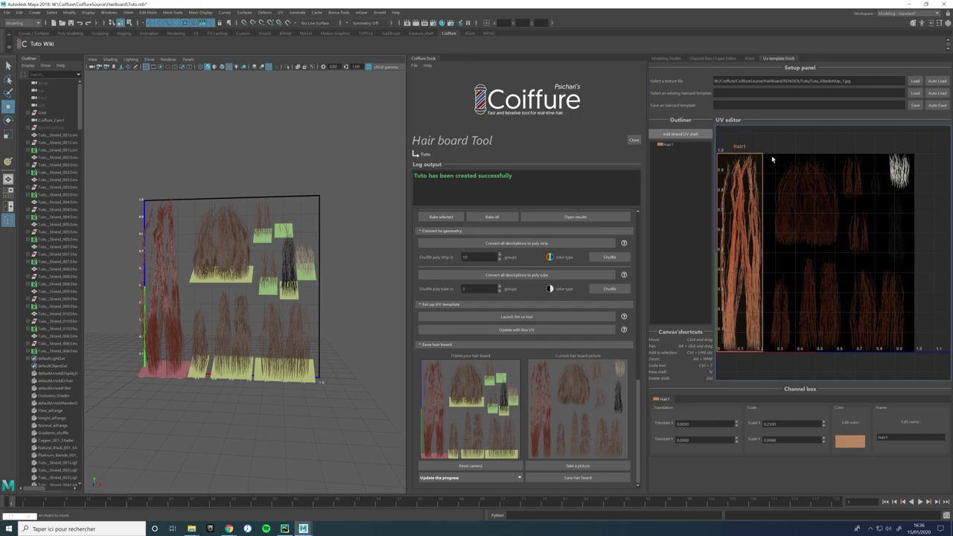
pyautogui.click(760, 325)
pyautogui.click(823, 423)
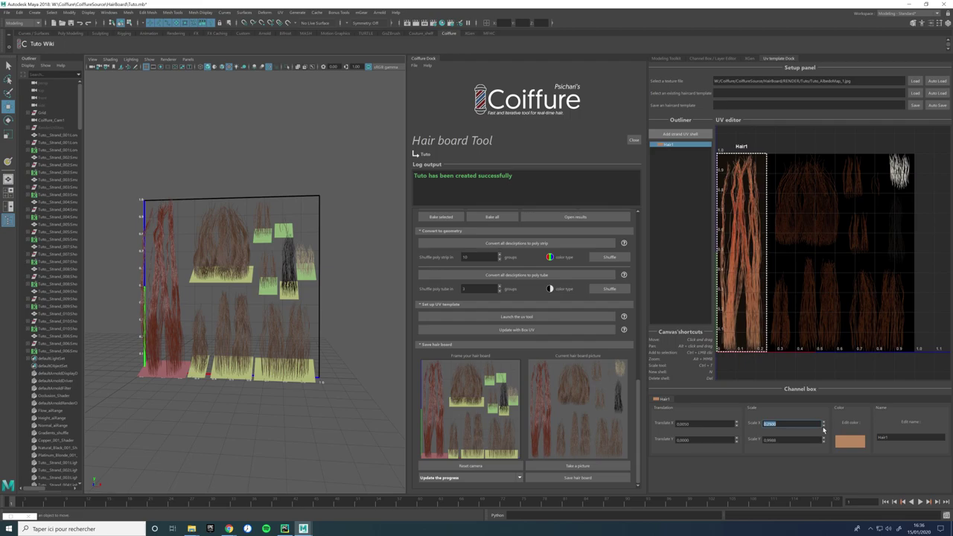
pyautogui.click(824, 427)
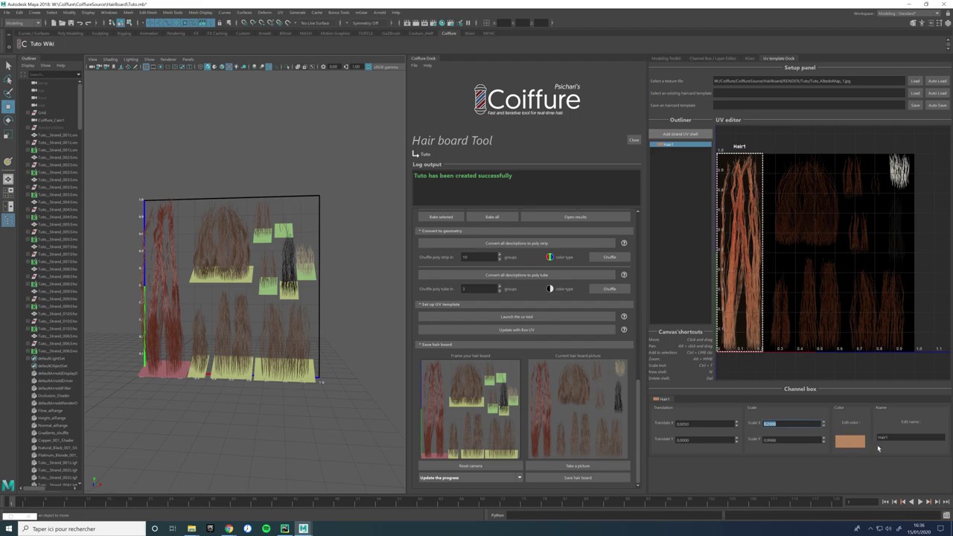
# Step: Create a second strand UV shell named hair2 with a magenta colour
pyautogui.click(820, 181)
pyautogui.press('n')
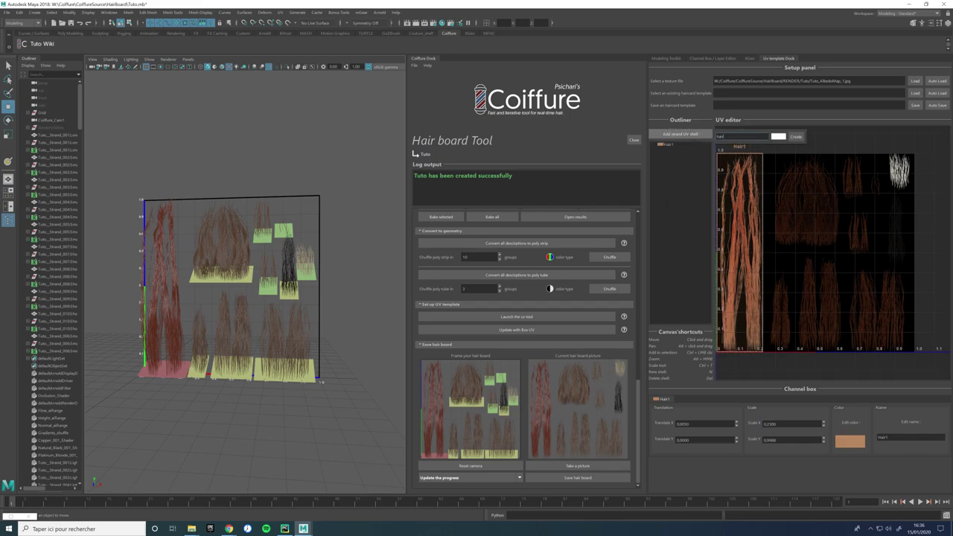
pyautogui.click(777, 137)
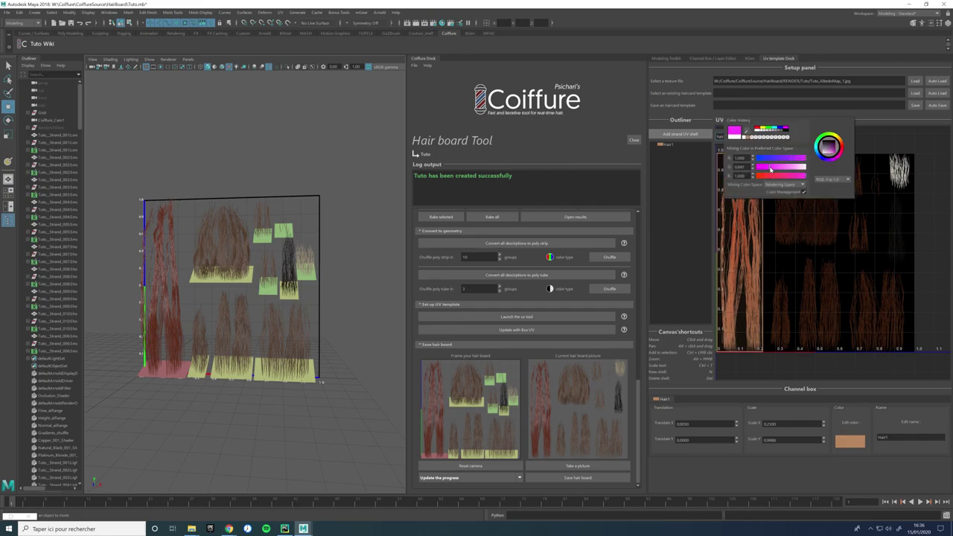
pyautogui.click(800, 137)
# Step: Scale the hair2 shell over the wide brown strand beside the long red one, about 0.36 wide and 0.48 high
pyautogui.moveTo(838, 279); pyautogui.dragTo(843, 247)
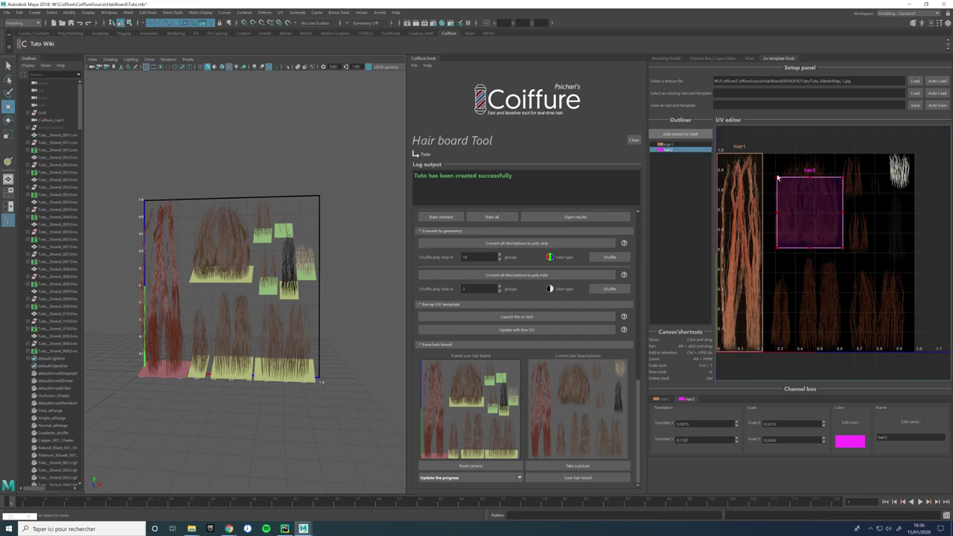
pyautogui.moveTo(776, 175); pyautogui.dragTo(771, 154)
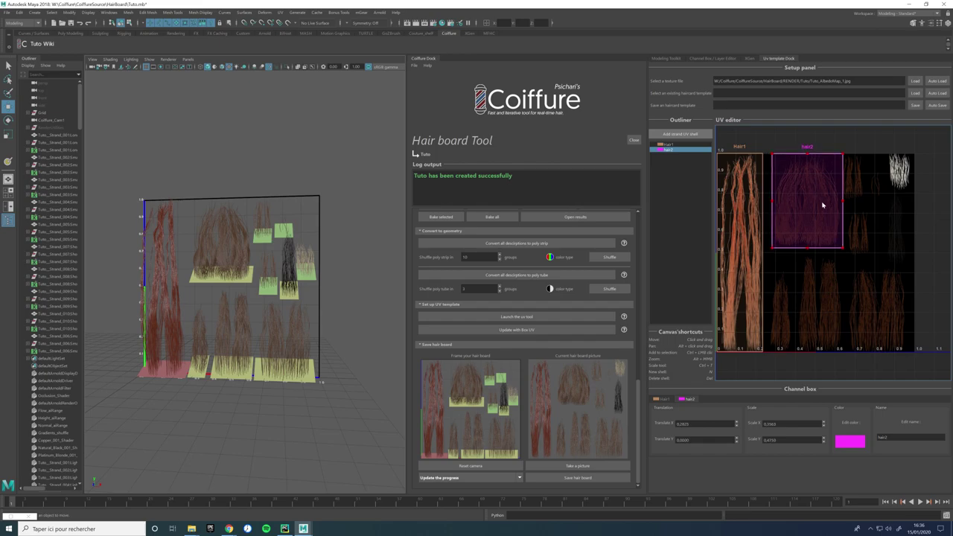
pyautogui.hotkey('ctrl', 't')
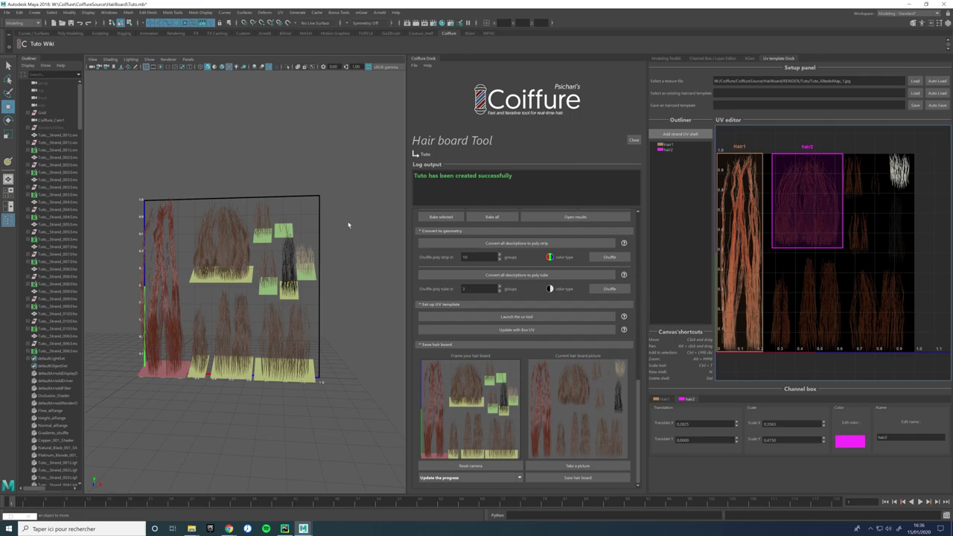
# Step: Show the strands' UV template boxes and rotate the long red strand's box back into line with its strand
pyautogui.moveTo(302, 213); pyautogui.dragTo(273, 219, button='right')
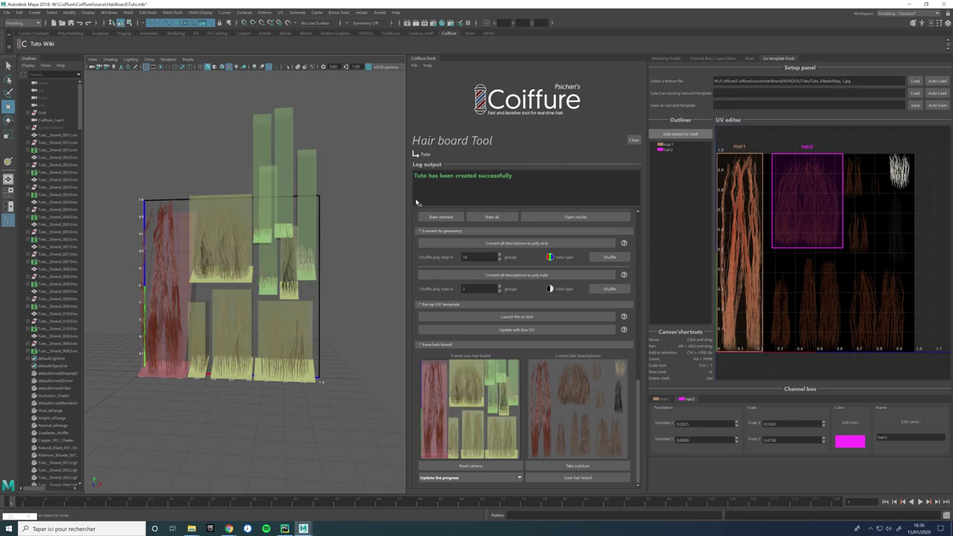
pyautogui.keyDown('alt'); pyautogui.moveTo(255, 217); pyautogui.dragTo(226, 244); pyautogui.keyUp('alt')
pyautogui.click(180, 241)
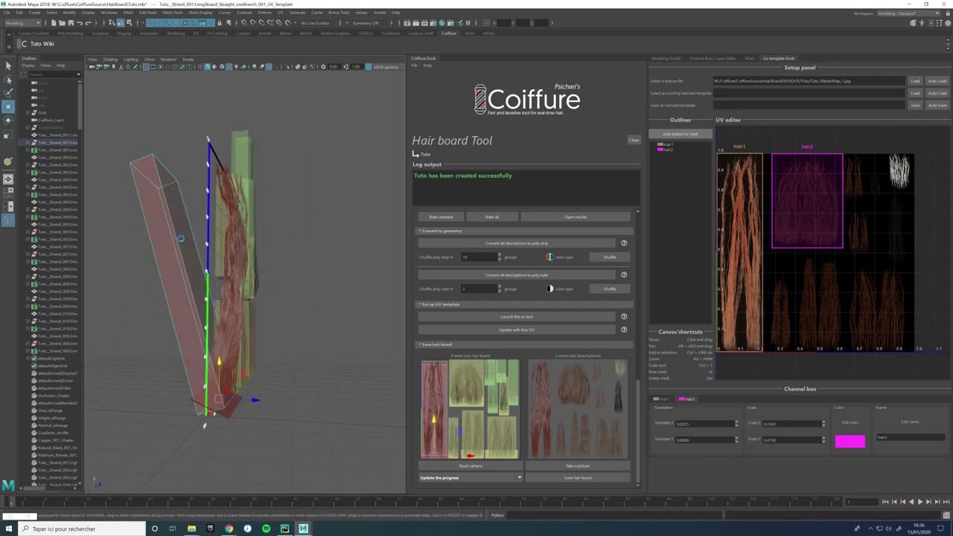
pyautogui.keyDown('alt'); pyautogui.moveTo(262, 289); pyautogui.dragTo(230, 261); pyautogui.keyUp('alt')
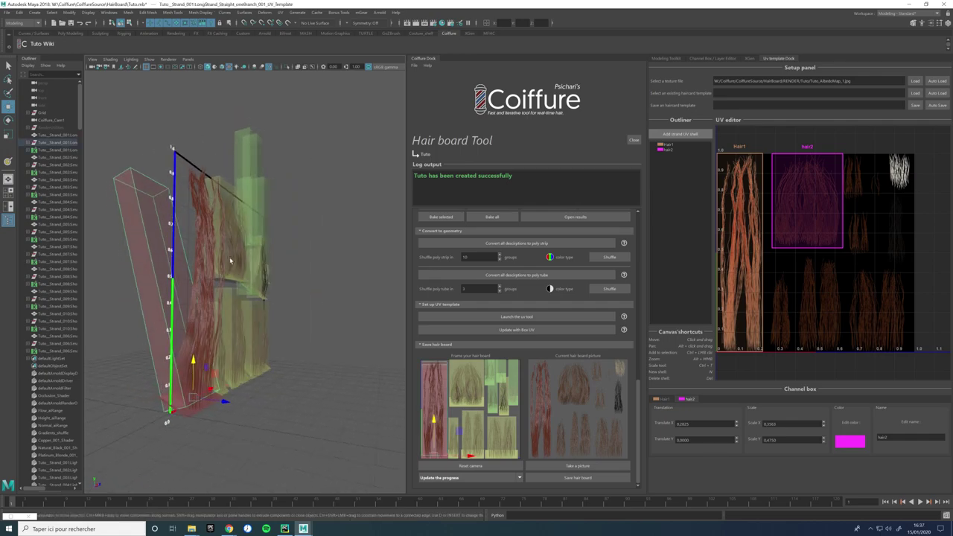
pyautogui.press('e')
pyautogui.moveTo(216, 380); pyautogui.dragTo(217, 278)
# Step: Lower the top vertices of the short blonde strand's UV template box down to the strand's height
pyautogui.moveTo(265, 142); pyautogui.dragTo(305, 152)
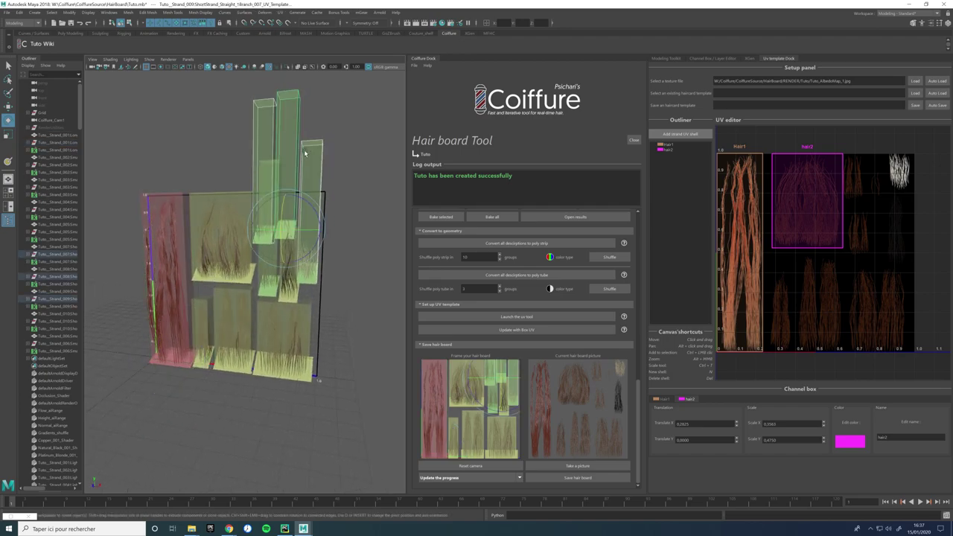
pyautogui.click(312, 153)
pyautogui.moveTo(315, 155); pyautogui.dragTo(287, 119, button='right')
pyautogui.moveTo(297, 117); pyautogui.dragTo(304, 153)
pyautogui.press('w')
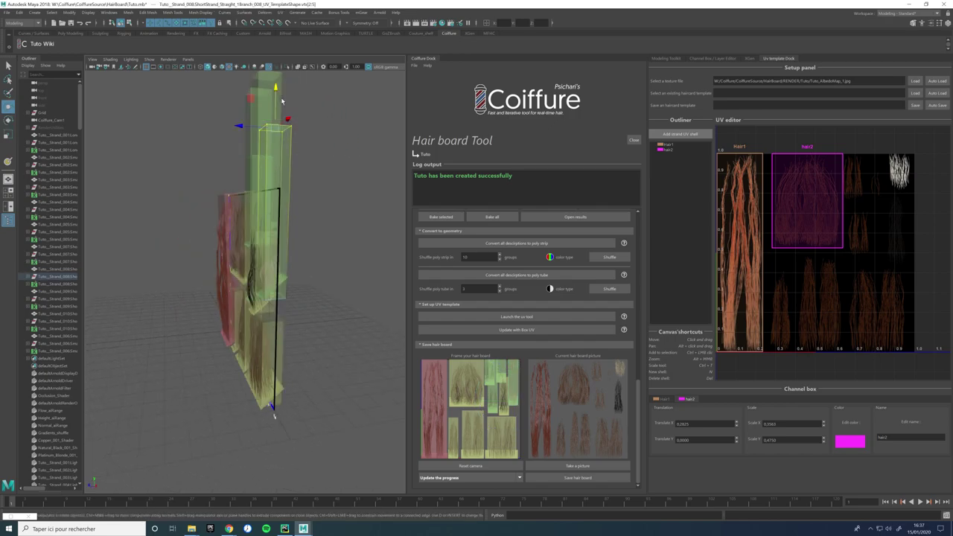
pyautogui.moveTo(274, 99); pyautogui.dragTo(308, 217)
pyautogui.scroll(5, 304, 246)
pyautogui.keyDown('alt'); pyautogui.moveTo(304, 245); pyautogui.dragTo(253, 237, button='middle'); pyautogui.keyUp('alt')
pyautogui.moveTo(259, 197); pyautogui.dragTo(261, 245)
# Step: Shorten the Strand_009 UV template box by lowering its top vertices to the top of the short strand
pyautogui.click(219, 135)
pyautogui.keyDown('alt'); pyautogui.moveTo(219, 134); pyautogui.dragTo(241, 238, button='middle'); pyautogui.keyUp('alt')
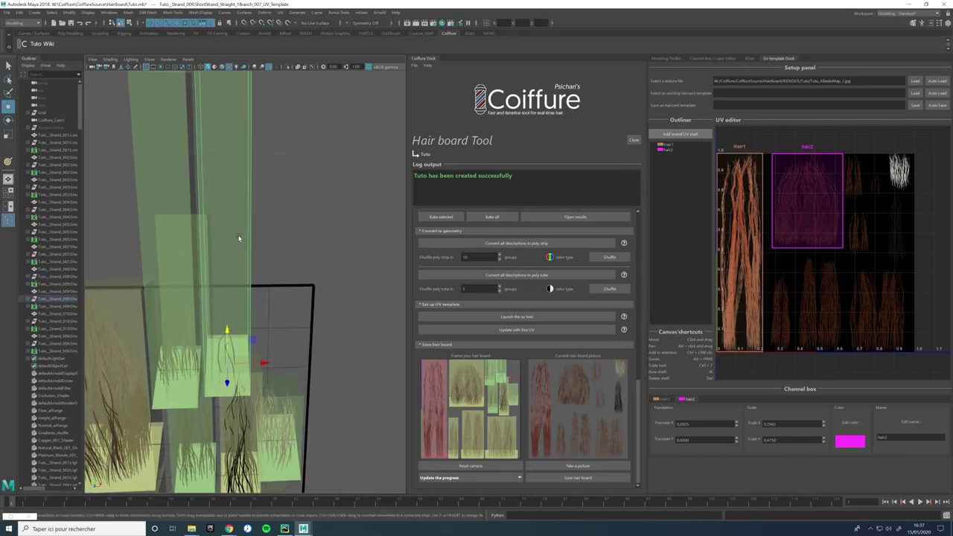
pyautogui.keyDown('alt'); pyautogui.moveTo(240, 238); pyautogui.dragTo(191, 119, button='right'); pyautogui.keyUp('alt')
pyautogui.moveTo(236, 186); pyautogui.dragTo(227, 150, button='right')
pyautogui.moveTo(204, 141); pyautogui.dragTo(262, 186)
pyautogui.moveTo(235, 131); pyautogui.dragTo(253, 277)
# Step: Lower the top vertices of the UV template box on the short strand just left of Strand_009
pyautogui.click(204, 197)
pyautogui.moveTo(204, 194); pyautogui.dragTo(171, 191, button='right')
pyautogui.moveTo(207, 157); pyautogui.dragTo(215, 268)
# Step: Lower the top vertices of the Strand_010 UV template box to its strand's height and return to object selection
pyautogui.keyDown('alt'); pyautogui.moveTo(215, 268); pyautogui.dragTo(277, 313, button='right'); pyautogui.keyUp('alt')
pyautogui.keyDown('alt'); pyautogui.moveTo(277, 313); pyautogui.dragTo(323, 291); pyautogui.keyUp('alt')
pyautogui.click(313, 226)
pyautogui.moveTo(306, 215); pyautogui.dragTo(313, 218, button='right')
pyautogui.moveTo(313, 218); pyautogui.dragTo(323, 233)
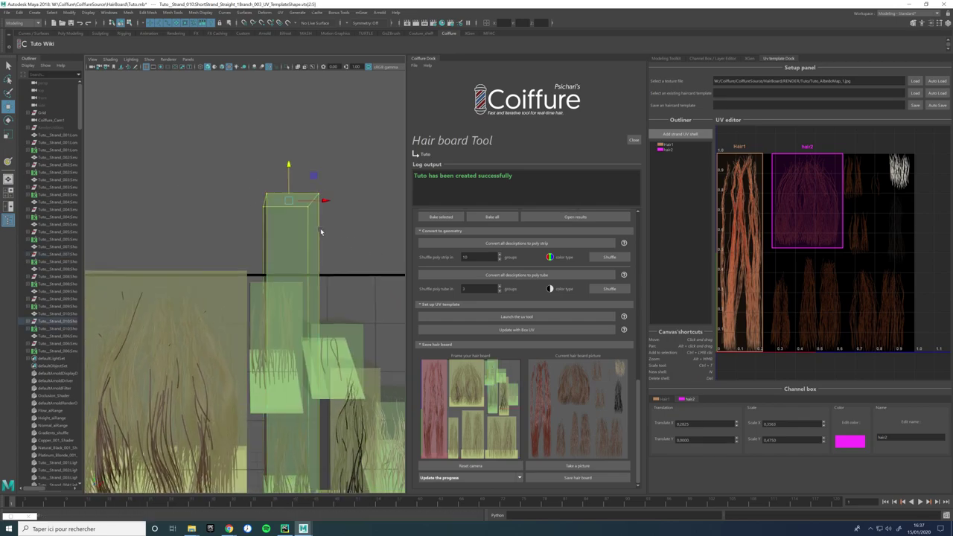
pyautogui.keyDown('alt'); pyautogui.moveTo(323, 234); pyautogui.dragTo(260, 193, button='right'); pyautogui.keyUp('alt')
pyautogui.moveTo(264, 213); pyautogui.dragTo(281, 301)
pyautogui.keyDown('alt'); pyautogui.moveTo(279, 332); pyautogui.dragTo(297, 365, button='right'); pyautogui.keyUp('alt')
pyautogui.keyDown('alt'); pyautogui.moveTo(298, 365); pyautogui.dragTo(219, 199, button='middle'); pyautogui.keyUp('alt')
pyautogui.keyDown('alt'); pyautogui.moveTo(218, 199); pyautogui.dragTo(176, 271); pyautogui.keyUp('alt')
pyautogui.rightClick(204, 325)
pyautogui.moveTo(205, 325); pyautogui.dragTo(227, 311, button='right')
pyautogui.scroll(-8, 227, 313)
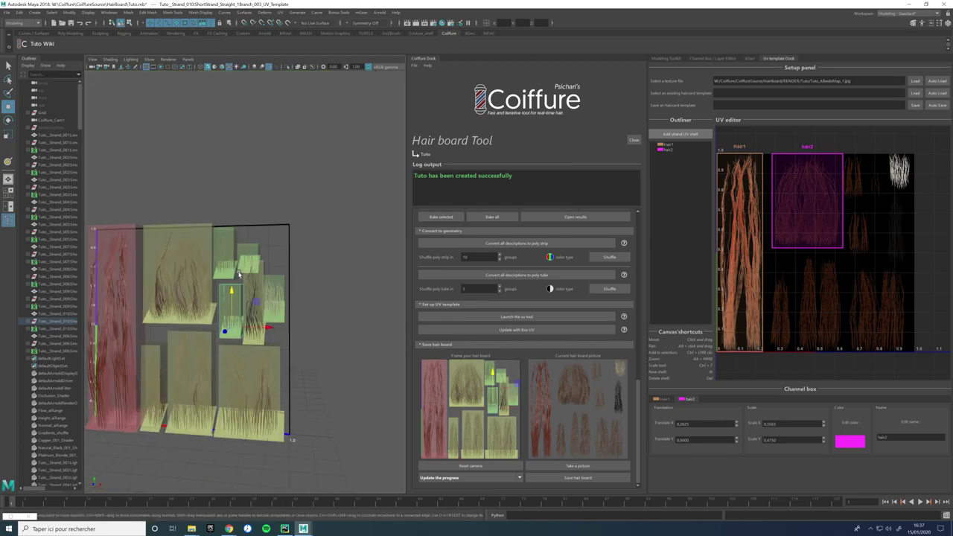
# Step: Examine how the UV template boxes enclose the strands, including the Strand_006 box in the lower corner, from several angles
pyautogui.click(287, 329)
pyautogui.keyDown('alt'); pyautogui.moveTo(287, 330); pyautogui.dragTo(292, 250, button='middle'); pyautogui.keyUp('alt')
pyautogui.keyDown('alt'); pyautogui.moveTo(292, 250); pyautogui.dragTo(313, 344, button='right'); pyautogui.keyUp('alt')
pyautogui.keyDown('alt'); pyautogui.moveTo(313, 344); pyautogui.dragTo(283, 259); pyautogui.keyUp('alt')
pyautogui.click(265, 247)
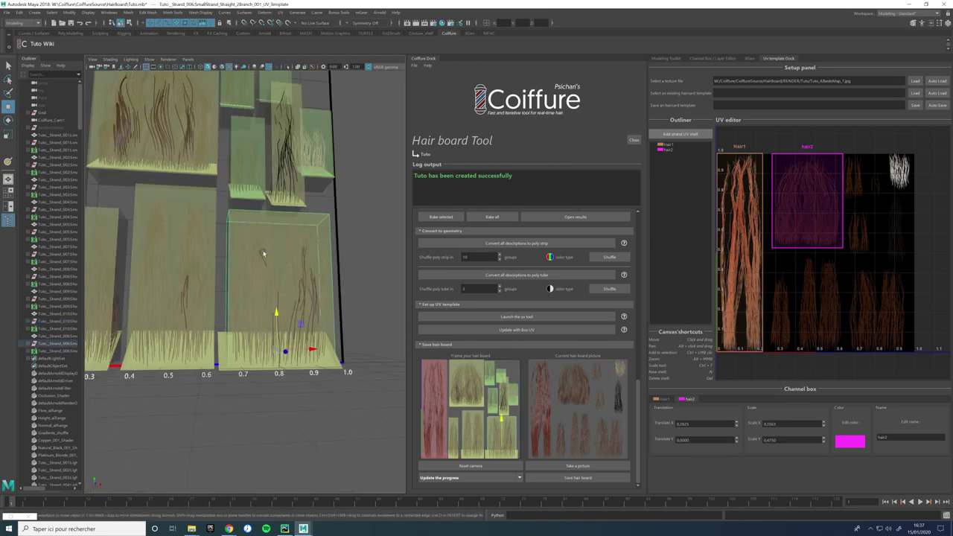
pyautogui.keyDown('alt'); pyautogui.moveTo(265, 247); pyautogui.dragTo(257, 253, button='middle'); pyautogui.keyUp('alt')
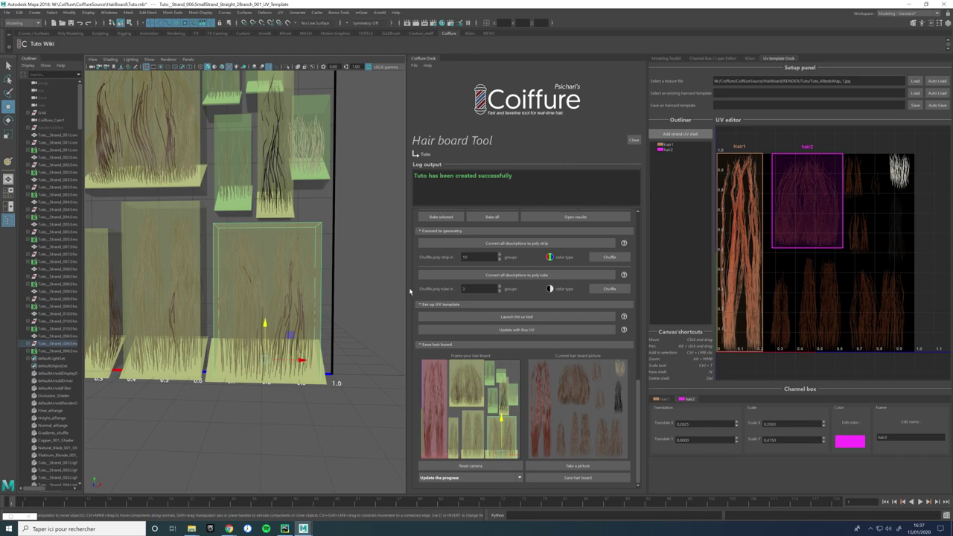
pyautogui.scroll(-5, 275, 246)
pyautogui.keyDown('alt'); pyautogui.moveTo(275, 246); pyautogui.dragTo(300, 262); pyautogui.keyUp('alt')
pyautogui.keyDown('alt'); pyautogui.moveTo(300, 262); pyautogui.dragTo(335, 260, button='middle'); pyautogui.keyUp('alt')
pyautogui.keyDown('alt'); pyautogui.moveTo(335, 260); pyautogui.dragTo(223, 248); pyautogui.keyUp('alt')
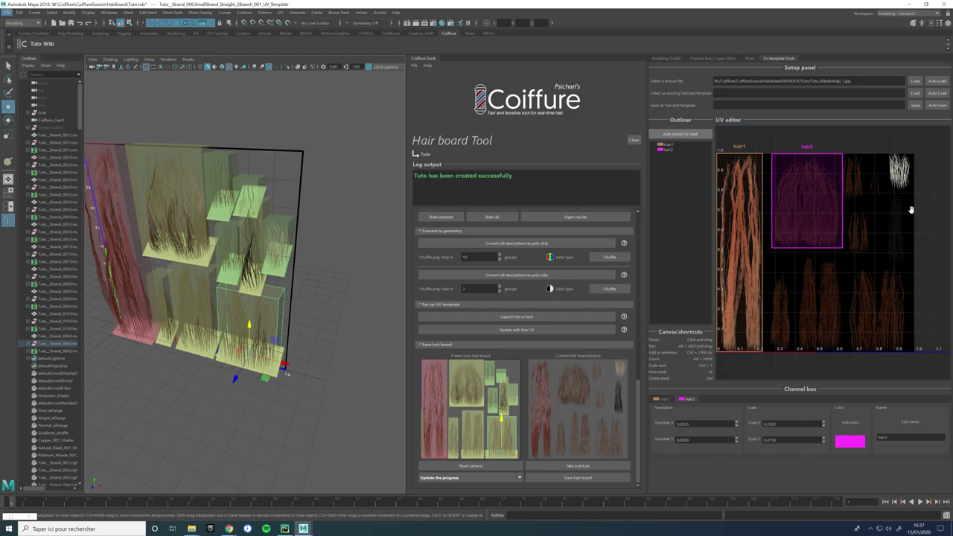
# Step: Delete the hand-made hair2 and Hair1 shells from the UV template
pyautogui.click(688, 151)
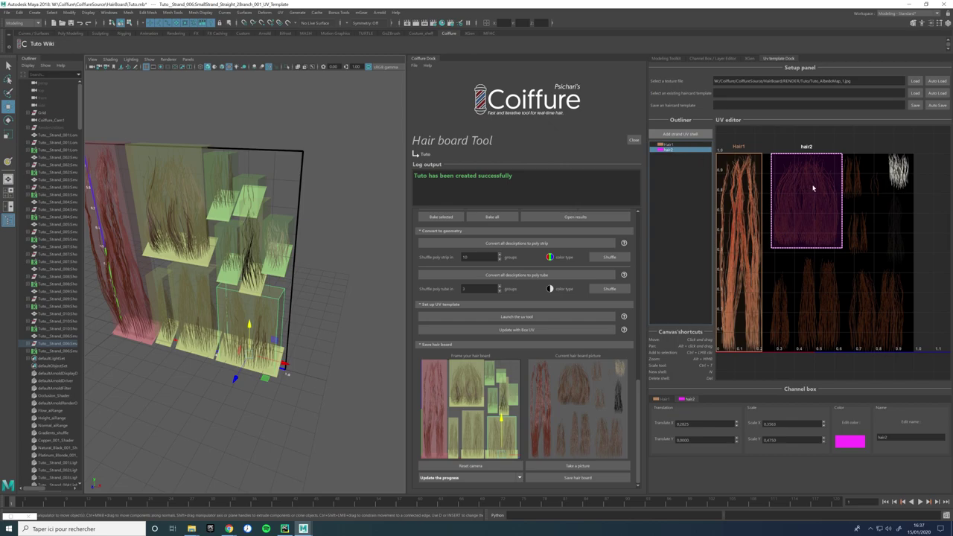
pyautogui.press('Delete')
pyautogui.click(746, 216)
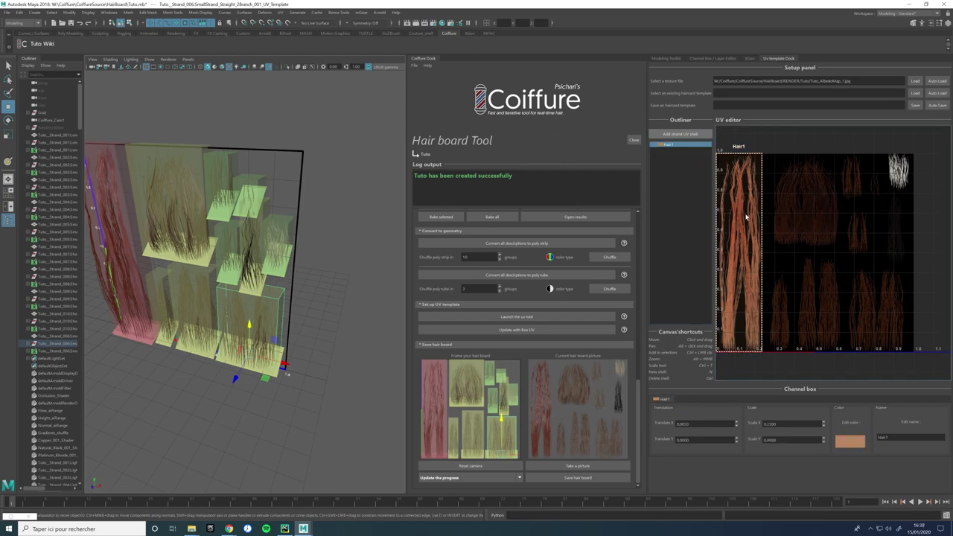
pyautogui.press('Delete')
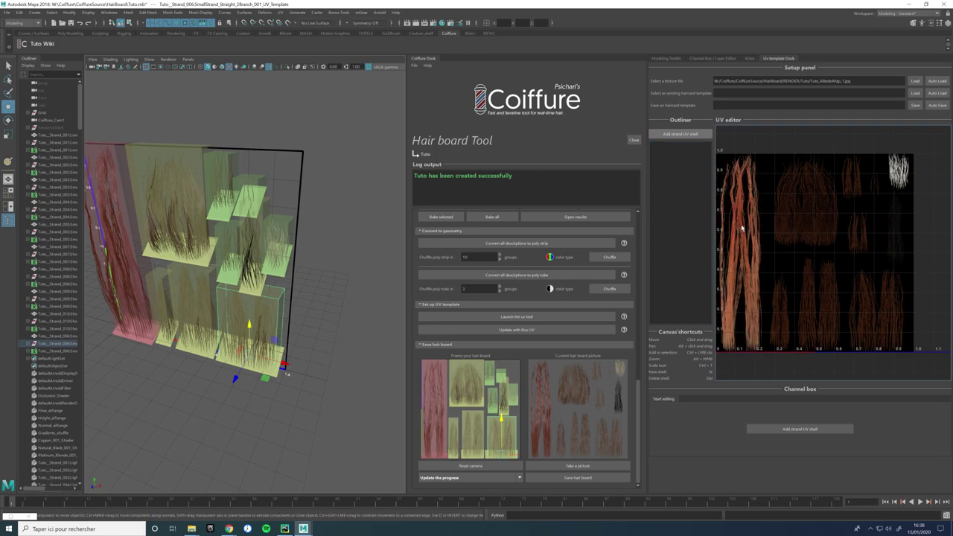
# Step: Update the UV template with the live UVs to generate a shell for every strand box
pyautogui.keyDown('alt'); pyautogui.moveTo(297, 250); pyautogui.dragTo(314, 244); pyautogui.keyUp('alt')
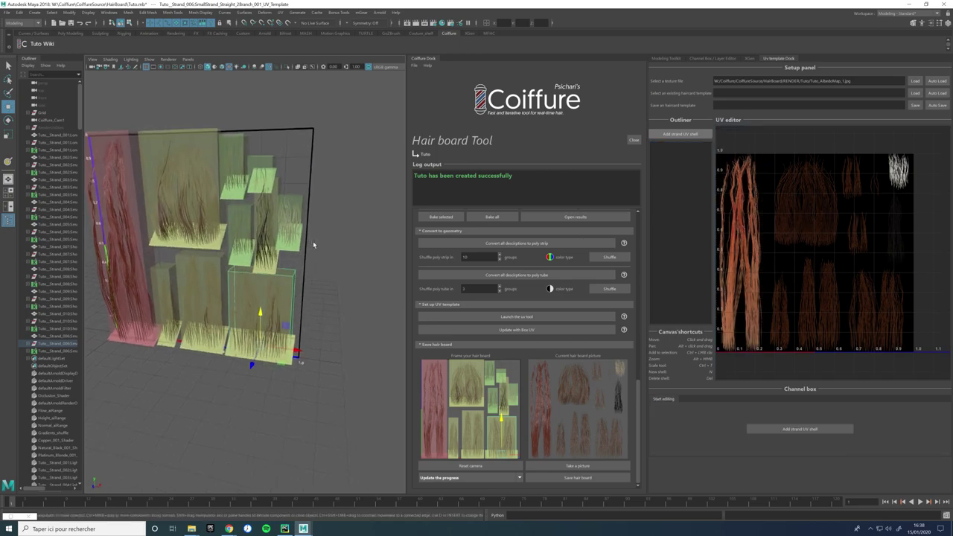
pyautogui.click(589, 331)
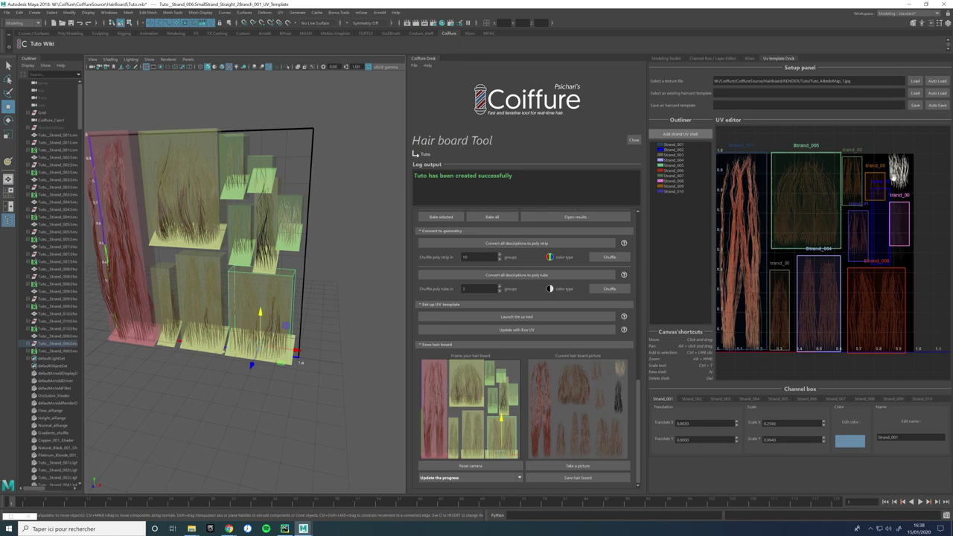
pyautogui.keyDown('alt'); pyautogui.moveTo(366, 207); pyautogui.dragTo(353, 207); pyautogui.keyUp('alt')
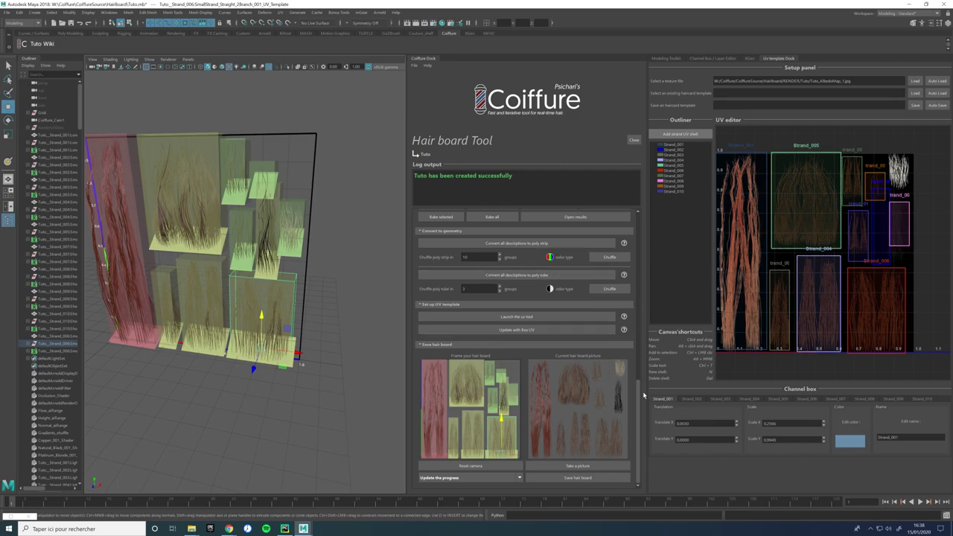
# Step: Deselect all render layers in the Arnold manager and re-bake only the Albedo Map
pyautogui.moveTo(638, 393); pyautogui.dragTo(644, 333)
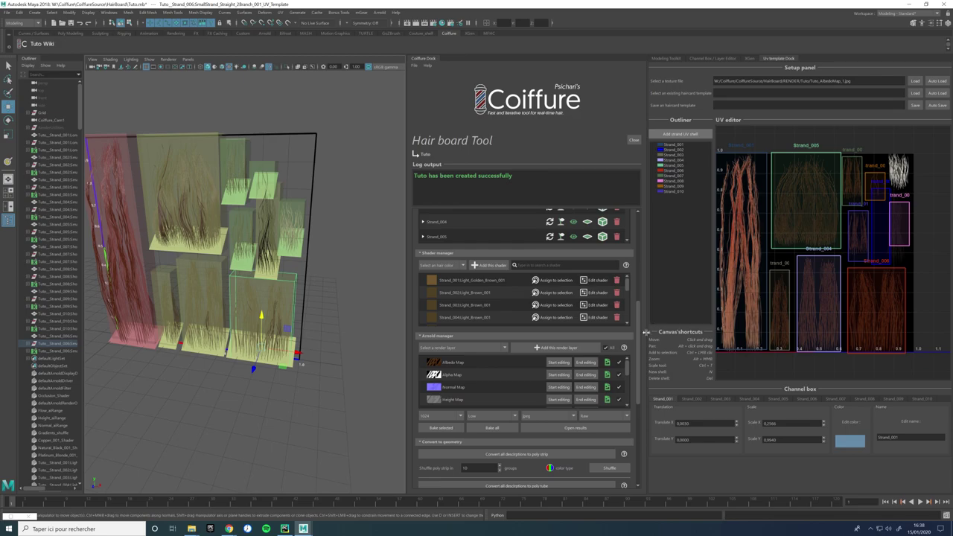
pyautogui.click(606, 347)
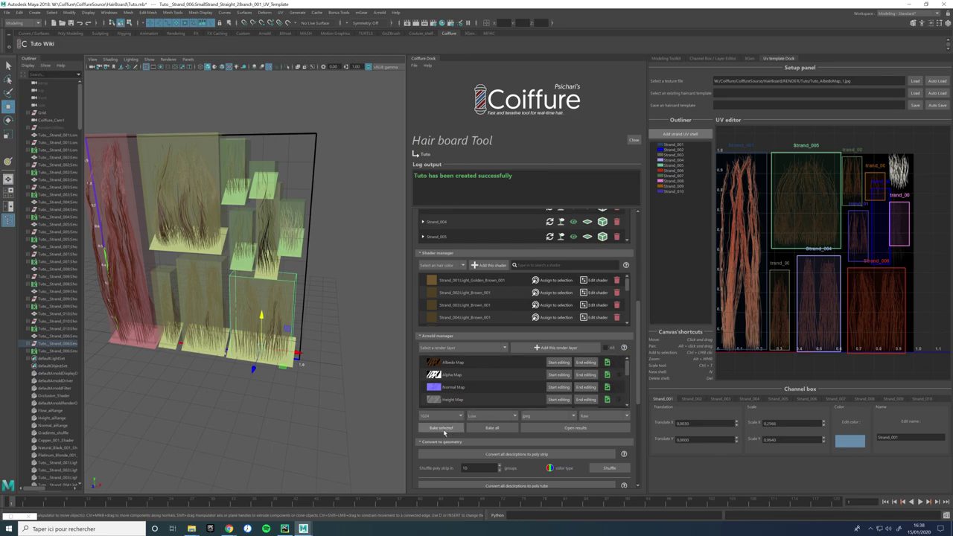
pyautogui.click(442, 428)
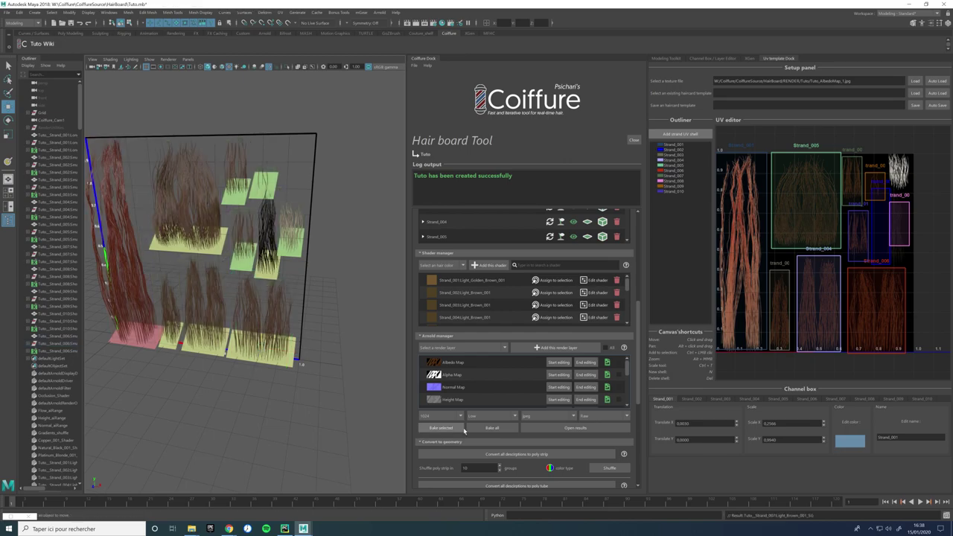
pyautogui.click(442, 429)
# Step: Reload the newly baked albedo texture behind the strand shells in the UV template
pyautogui.click(912, 80)
pyautogui.click(596, 227)
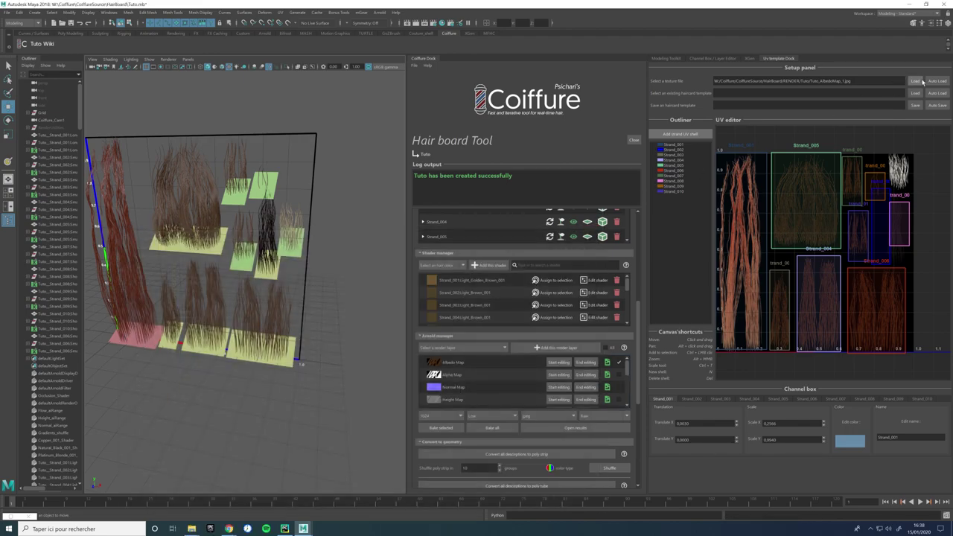
pyautogui.click(931, 80)
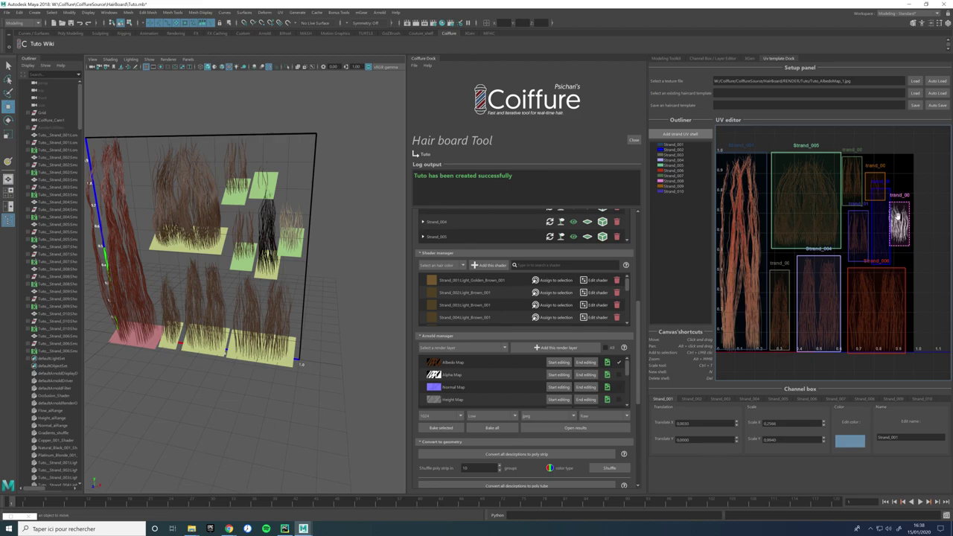
pyautogui.click(902, 206)
# Step: Take a new picture of the hair board and set its progress to Done
pyautogui.moveTo(639, 307); pyautogui.dragTo(659, 218)
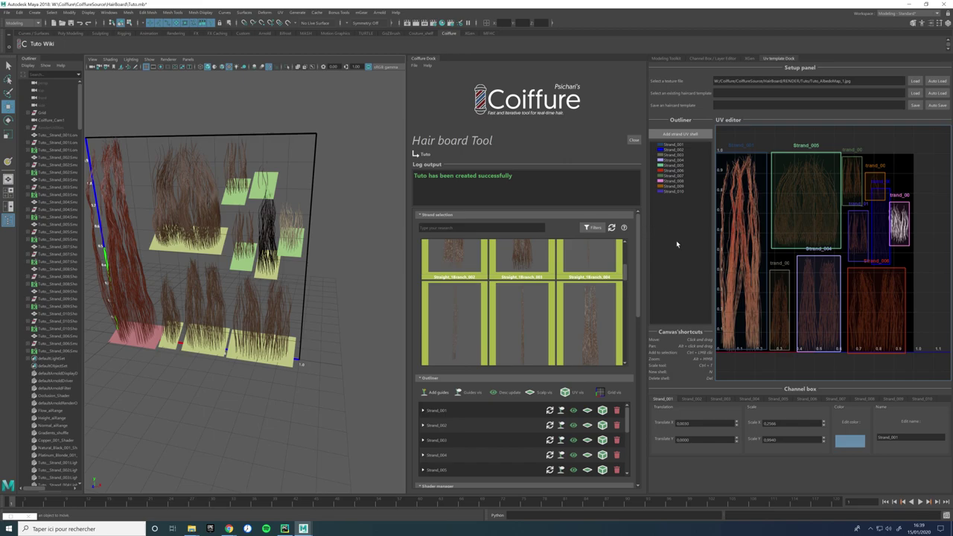
pyautogui.moveTo(637, 234); pyautogui.dragTo(631, 394)
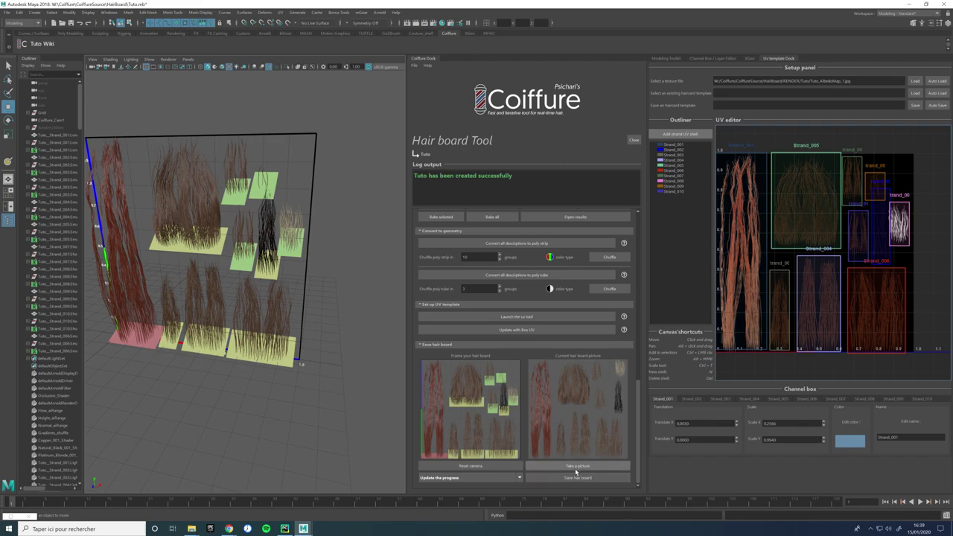
pyautogui.click(577, 466)
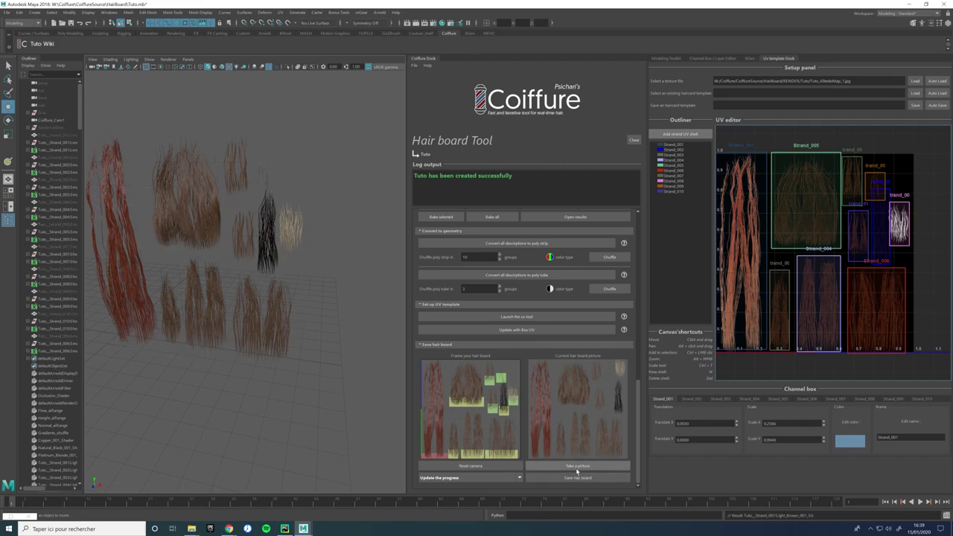
pyautogui.click(466, 477)
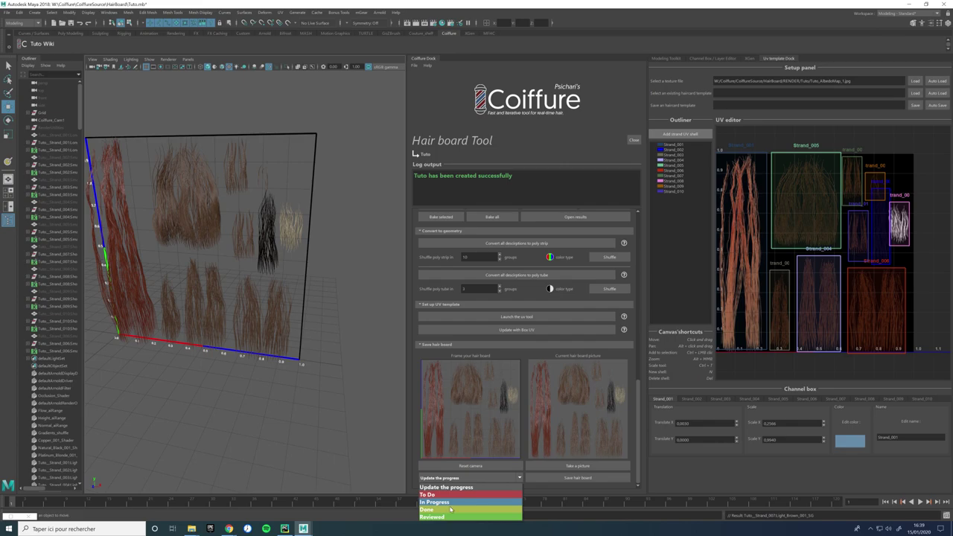
pyautogui.click(440, 510)
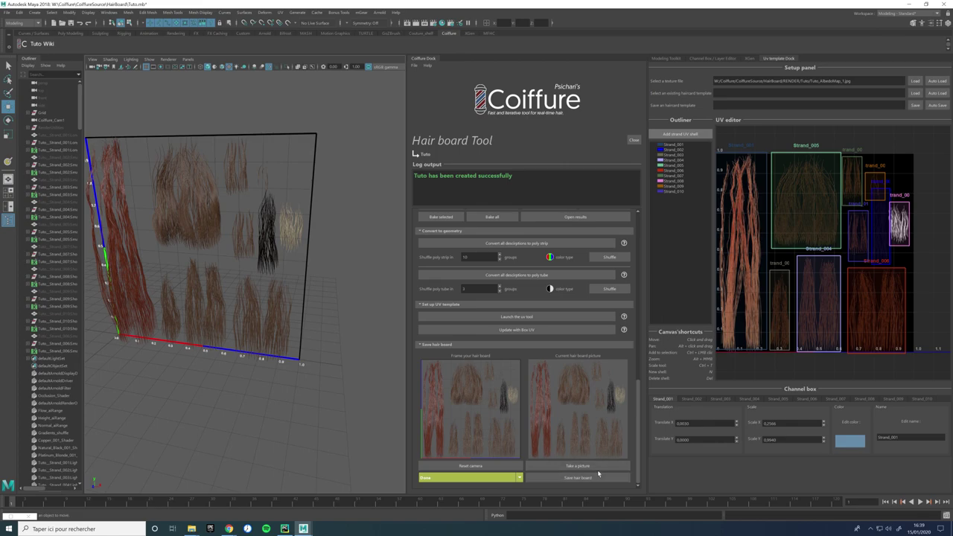
# Step: Save the finished Tuto hair board and close the project
pyautogui.click(597, 474)
pyautogui.click(634, 139)
# Step: Load the existing TestTexture1 hair board project and minimize the Hypershade window
pyautogui.click(565, 178)
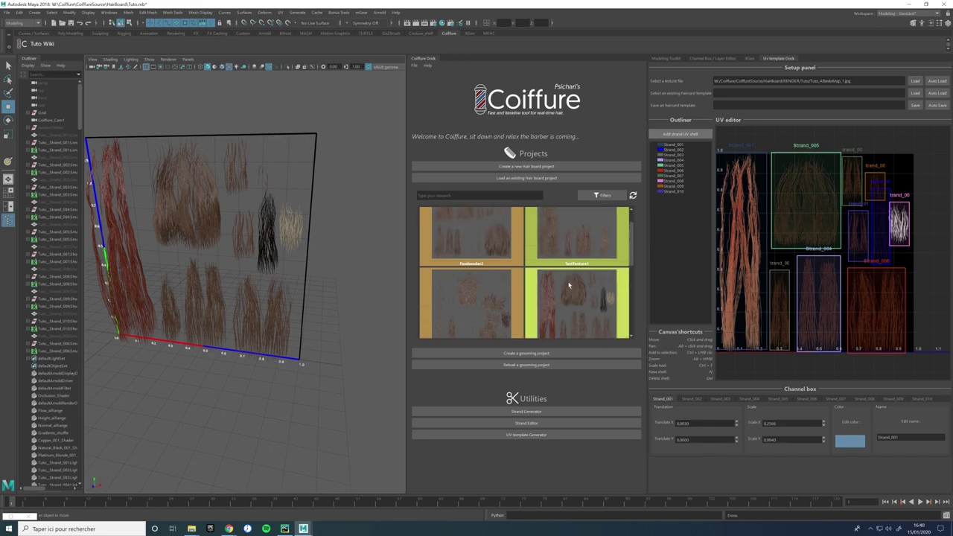
pyautogui.doubleClick(548, 247)
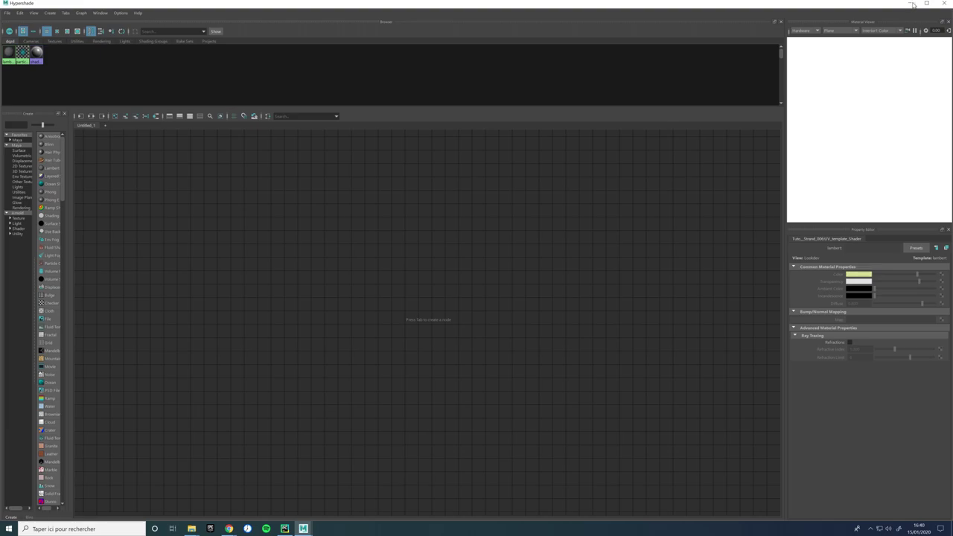
pyautogui.click(912, 3)
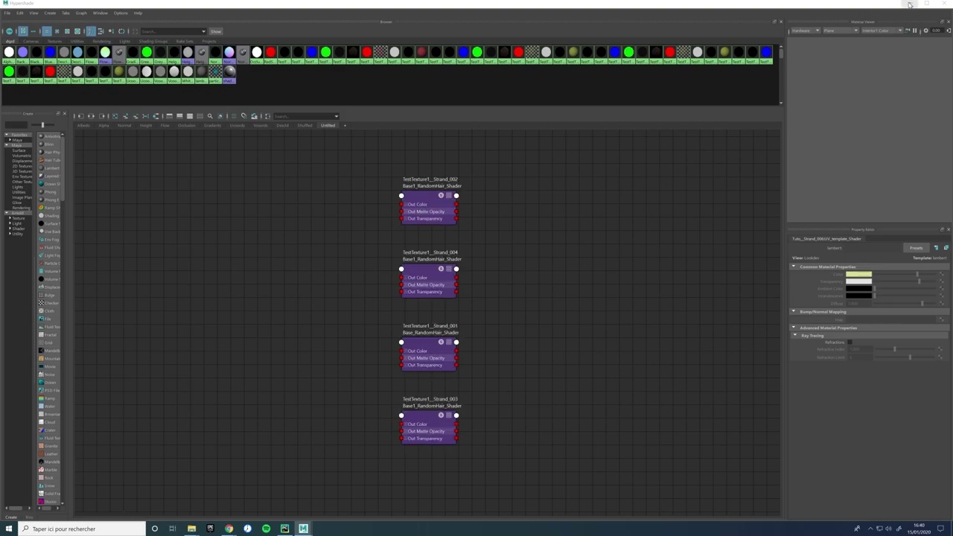
pyautogui.click(908, 5)
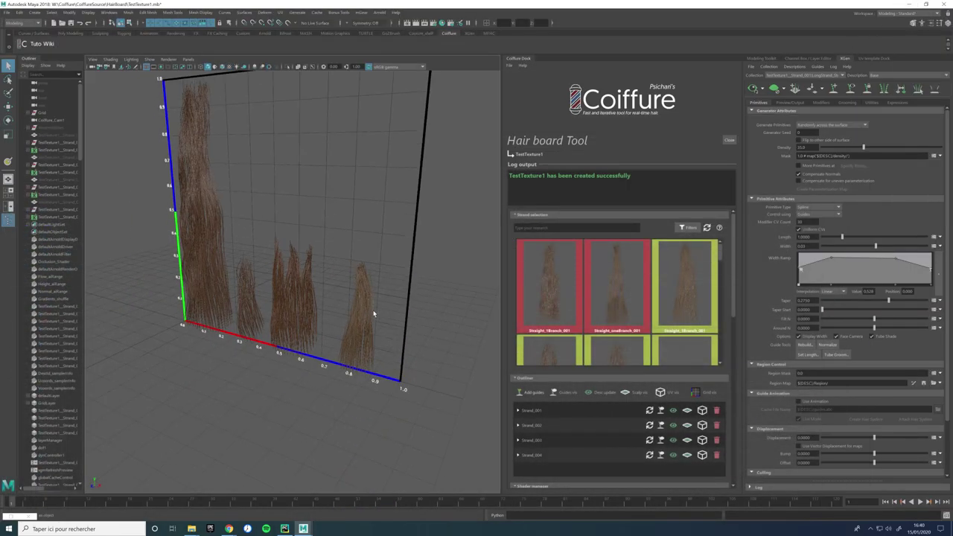
# Step: Show the guides of Strand_004 and bend its outermost guides into a curve toward the neighbouring strand
pyautogui.click(661, 454)
pyautogui.keyDown('alt'); pyautogui.moveTo(335, 236); pyautogui.dragTo(360, 217); pyautogui.keyUp('alt')
pyautogui.click(365, 225)
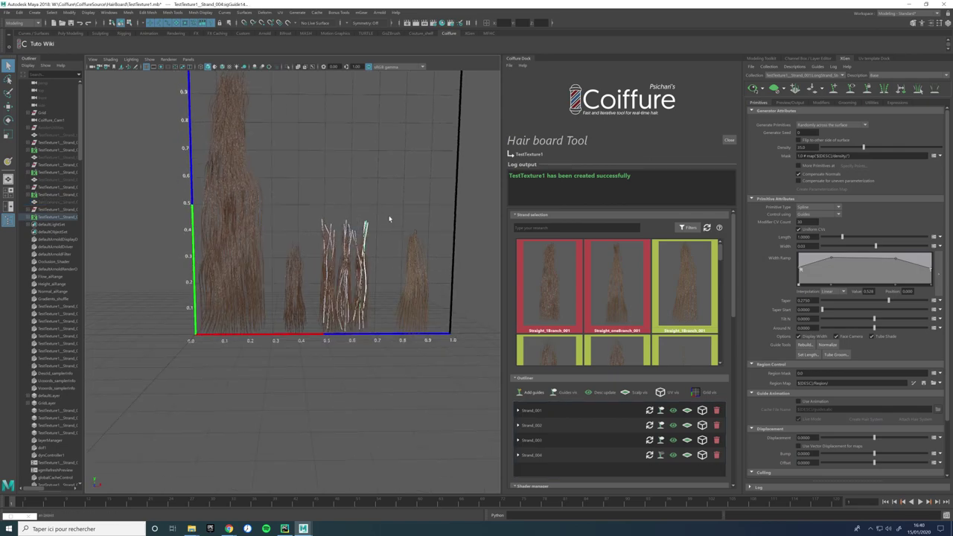
pyautogui.press('y')
pyautogui.moveTo(378, 278); pyautogui.dragTo(439, 286)
pyautogui.moveTo(384, 198)
pyautogui.mouseDown(button='right')
pyautogui.moveTo(382, 222)
pyautogui.moveTo(385, 184)
pyautogui.mouseUp(button='right')
pyautogui.moveTo(393, 209)
pyautogui.keyDown('alt'); pyautogui.mouseDown()
pyautogui.moveTo(389, 230)
pyautogui.moveTo(385, 201)
pyautogui.moveTo(396, 215)
pyautogui.moveTo(384, 284)
pyautogui.moveTo(368, 276)
pyautogui.mouseUp(); pyautogui.keyUp('alt')
pyautogui.press('w')
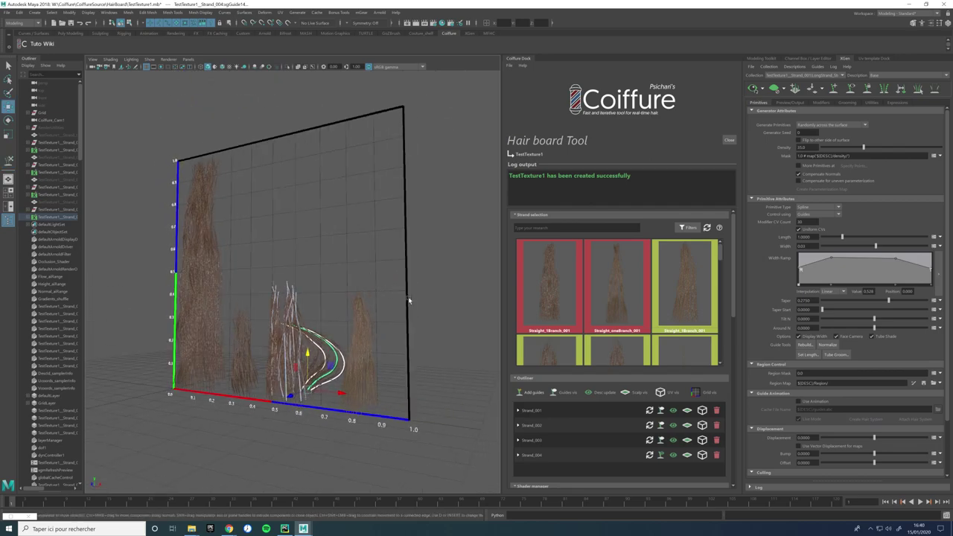
pyautogui.keyDown('alt'); pyautogui.moveTo(398, 293); pyautogui.dragTo(409, 296); pyautogui.keyUp('alt')
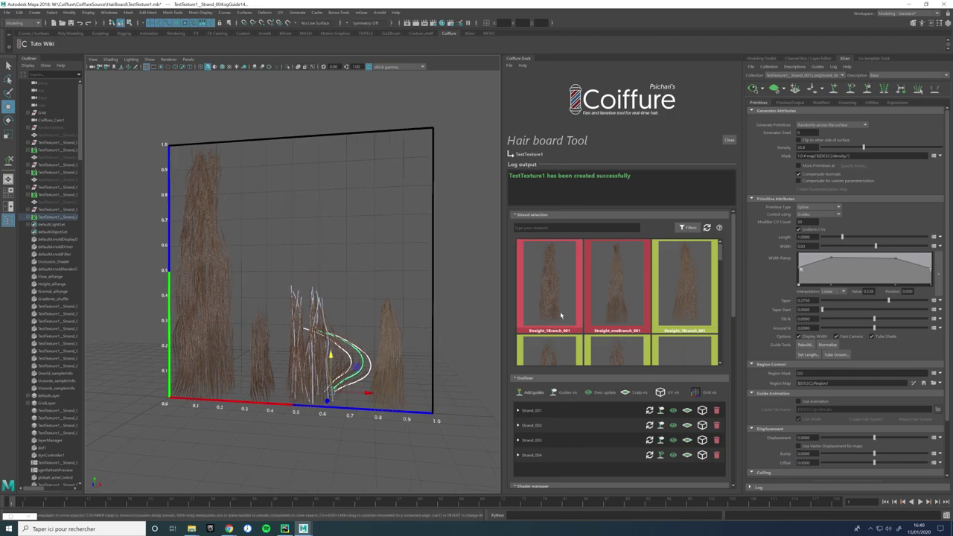
pyautogui.scroll(-3, 722, 261)
pyautogui.scroll(3, 721, 252)
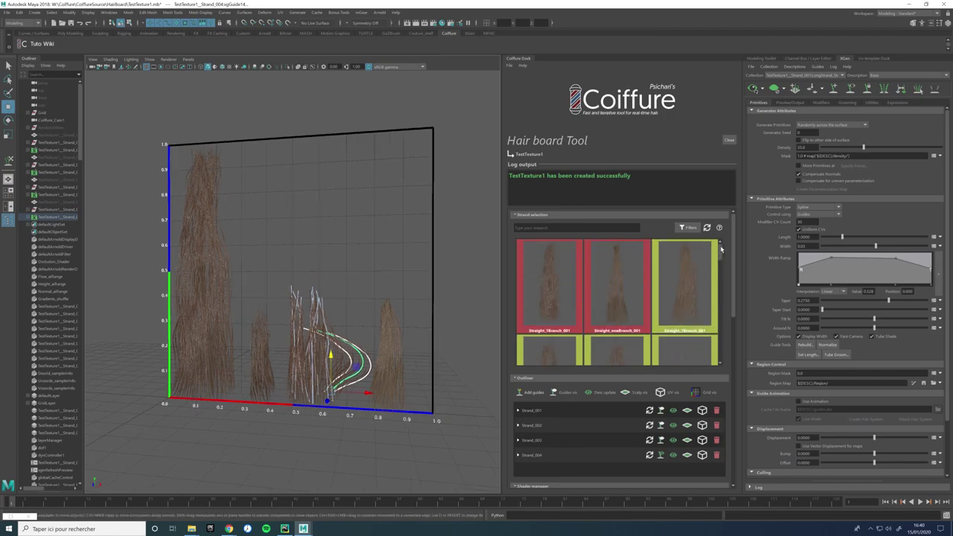
pyautogui.moveTo(732, 265); pyautogui.dragTo(730, 391)
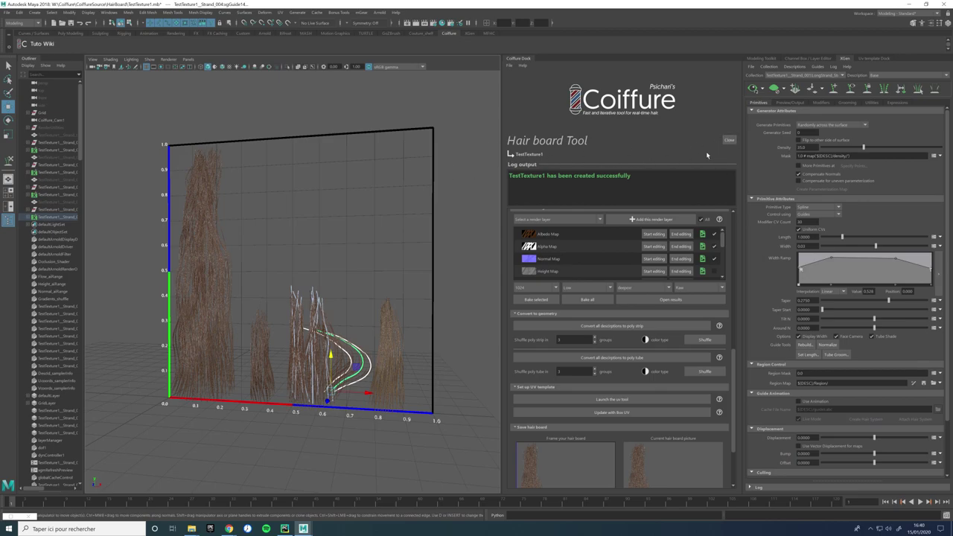
pyautogui.scroll(-3, 724, 429)
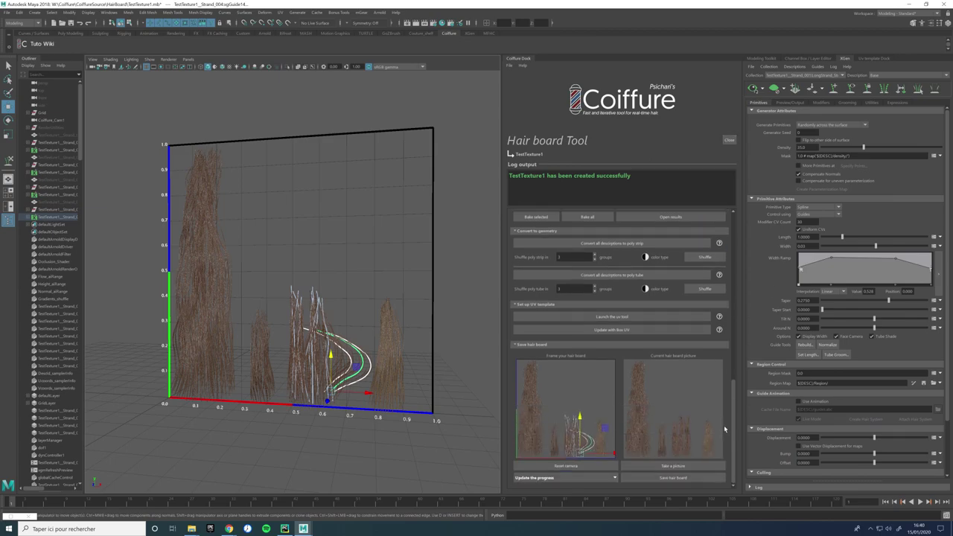
pyautogui.moveTo(733, 404); pyautogui.dragTo(732, 401)
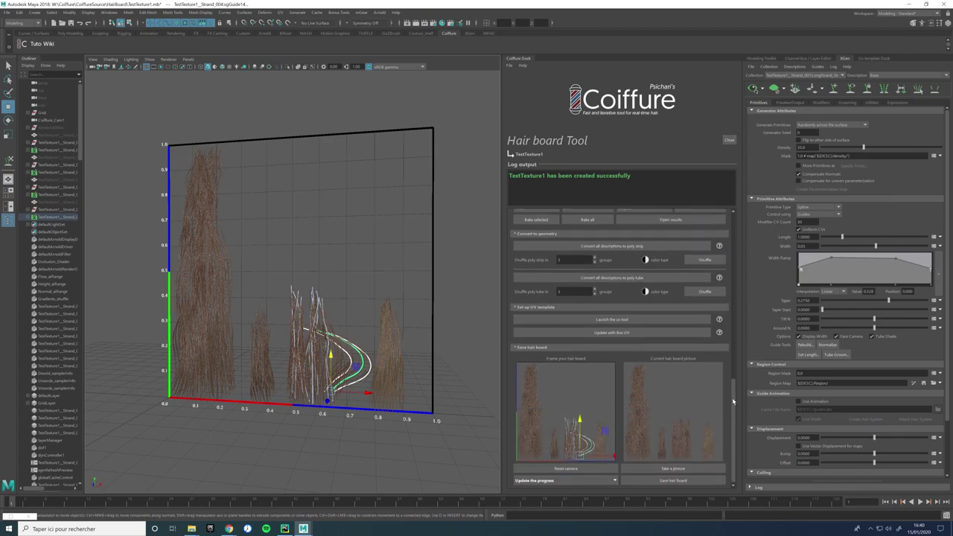